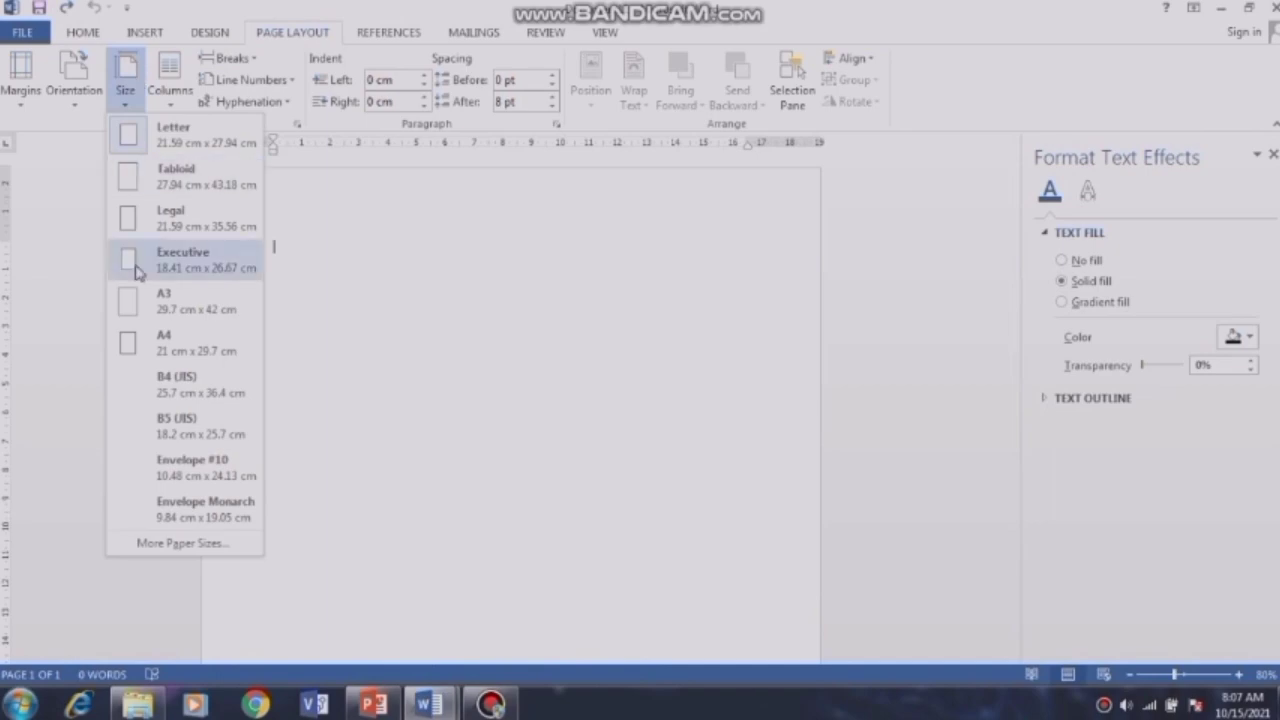
Step: Set the page size to A4 and clear the top and left margins in Custom Margins
click(165, 352)
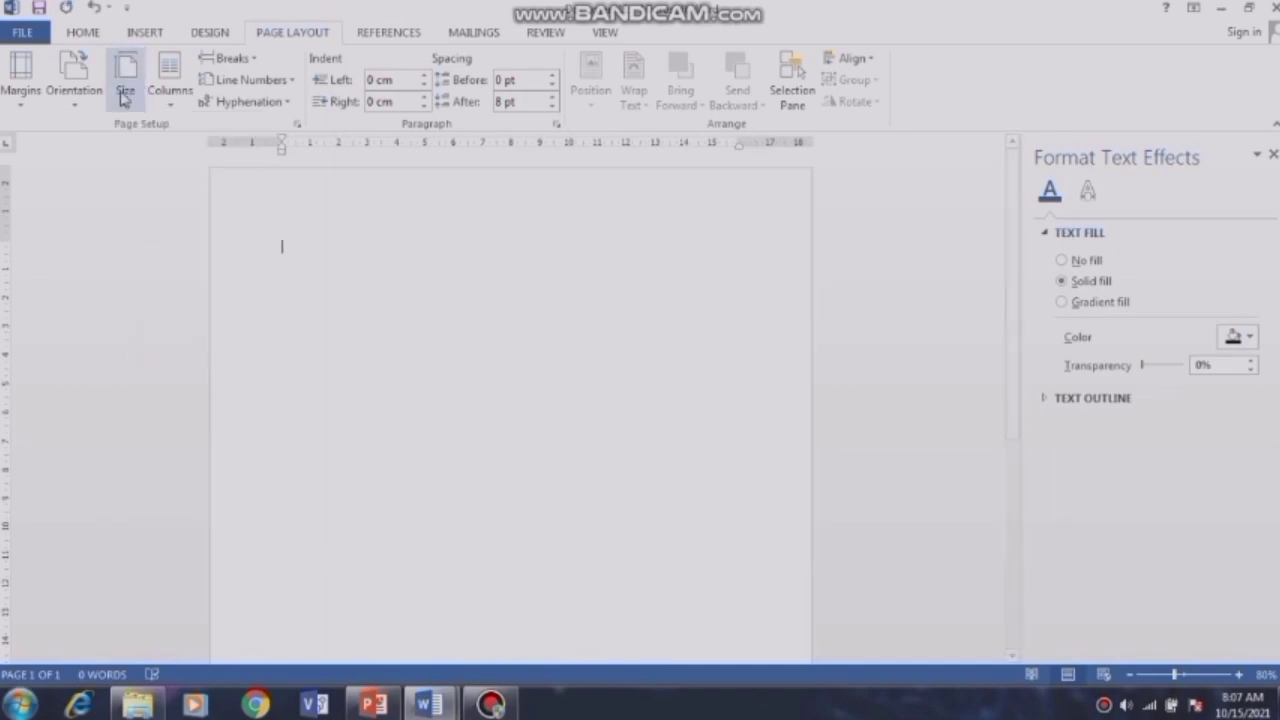
click(20, 88)
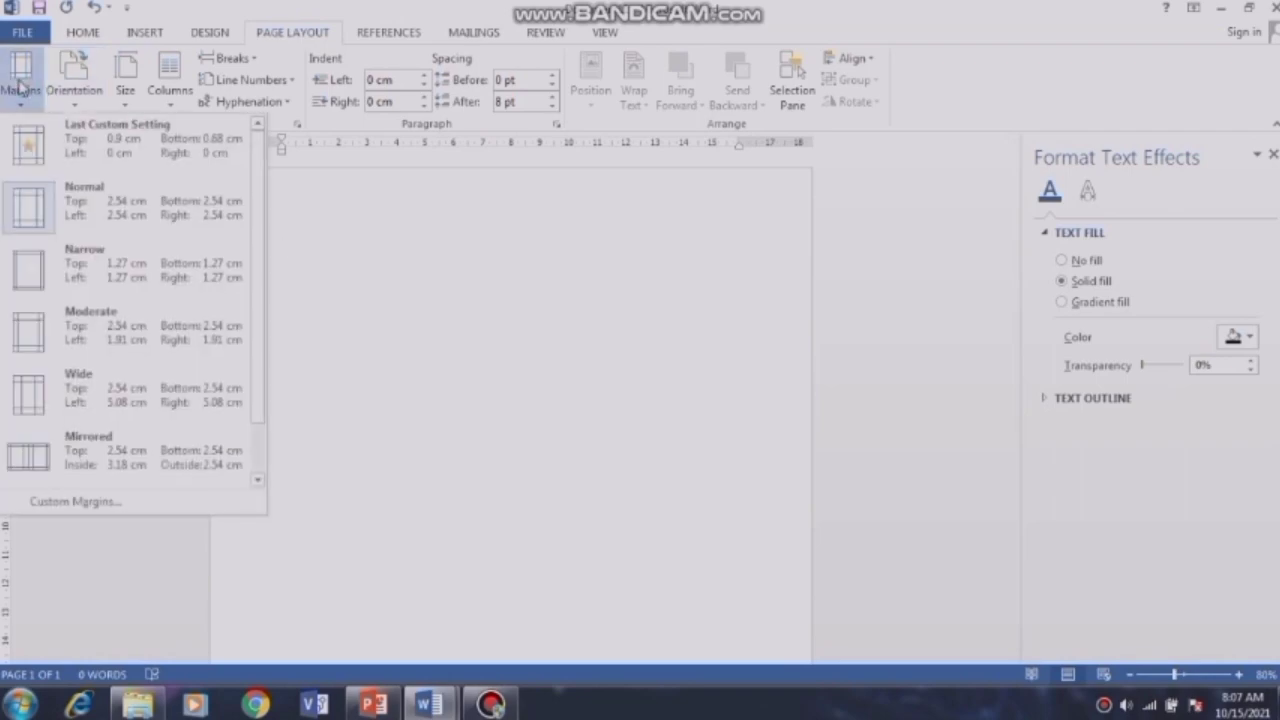
click(87, 503)
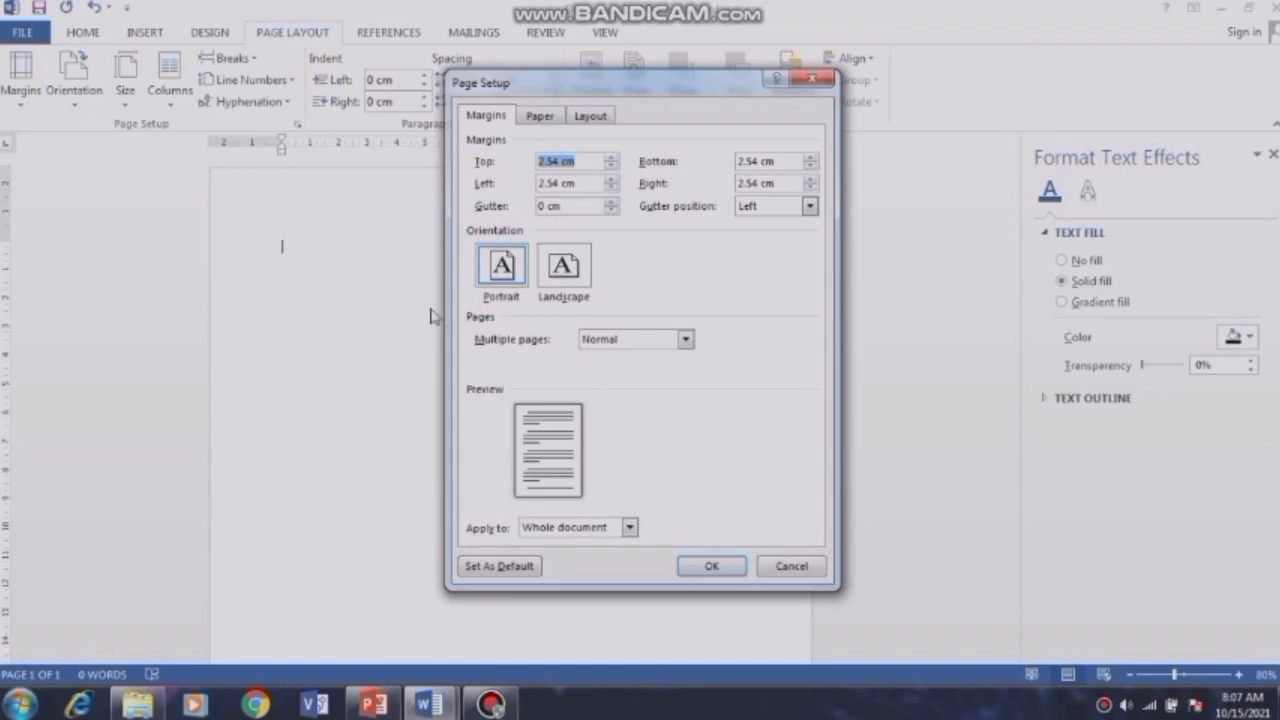
click(560, 161)
double_click(557, 183)
key(BackSpace)
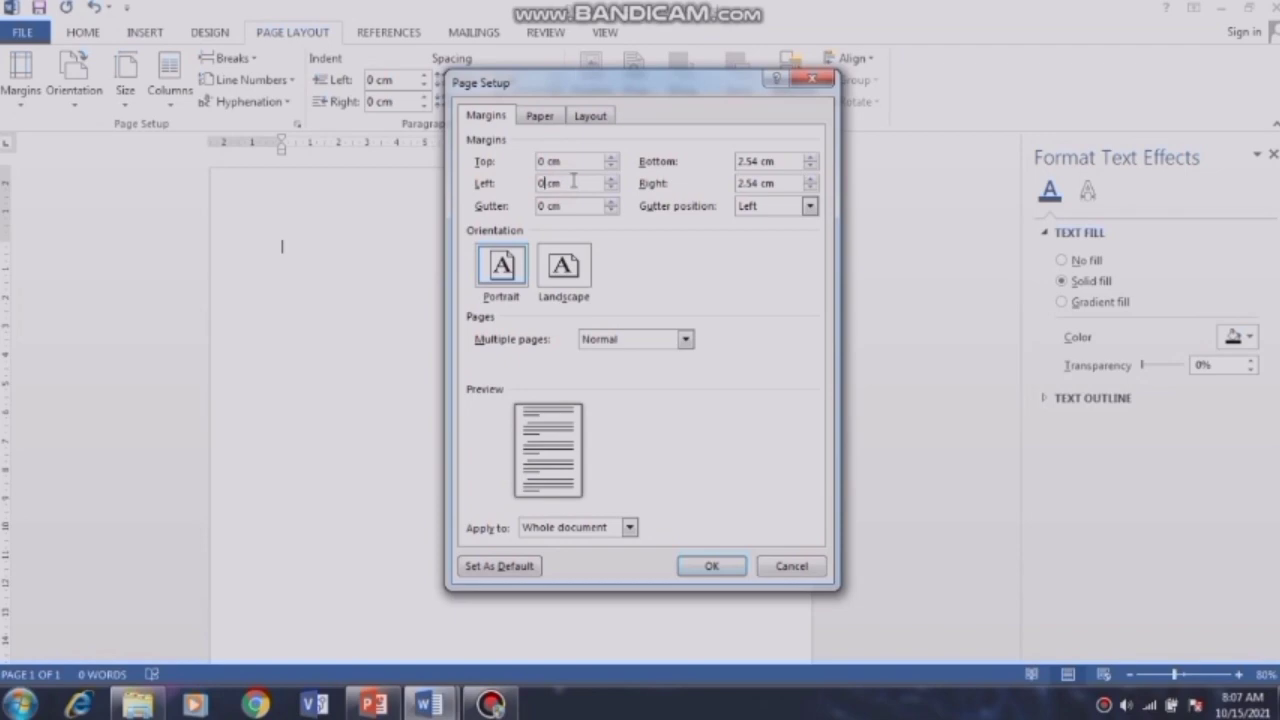
Step: Clear the bottom and right margins to 0, then accept Word's fix to the printable minimum
click(757, 161)
key(BackSpace)
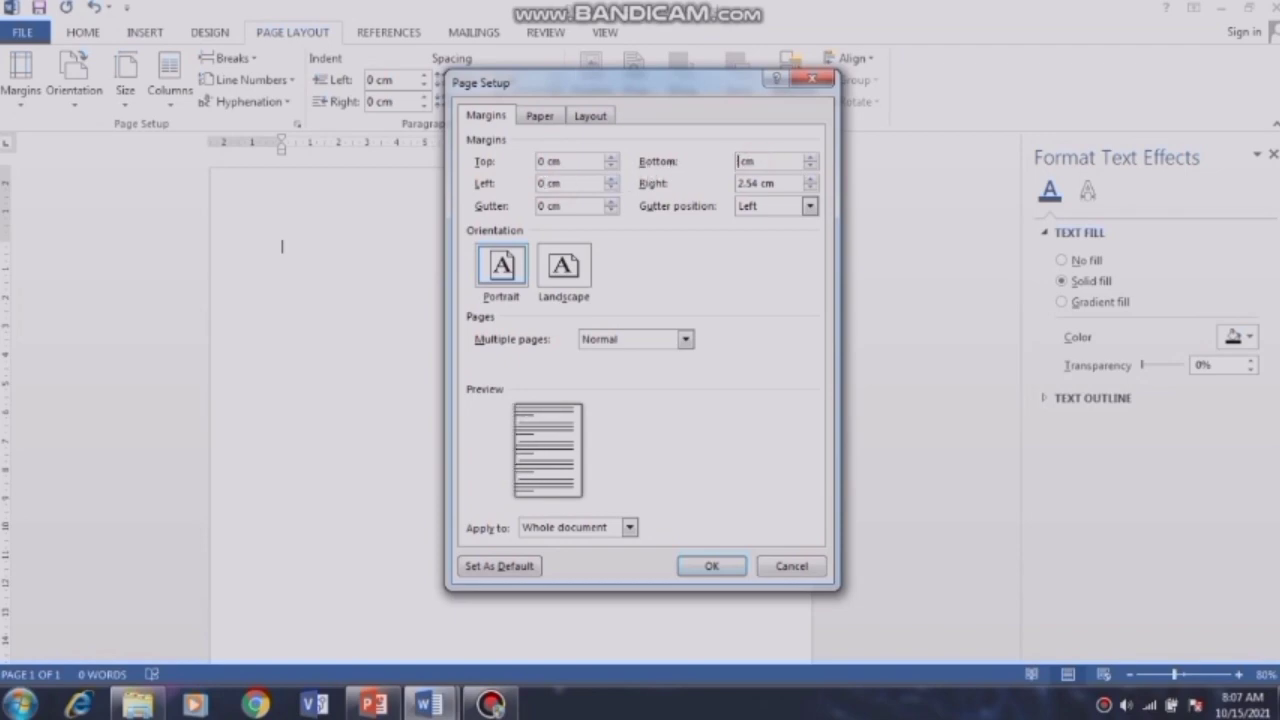
double_click(757, 183)
key(BackSpace)
click(703, 566)
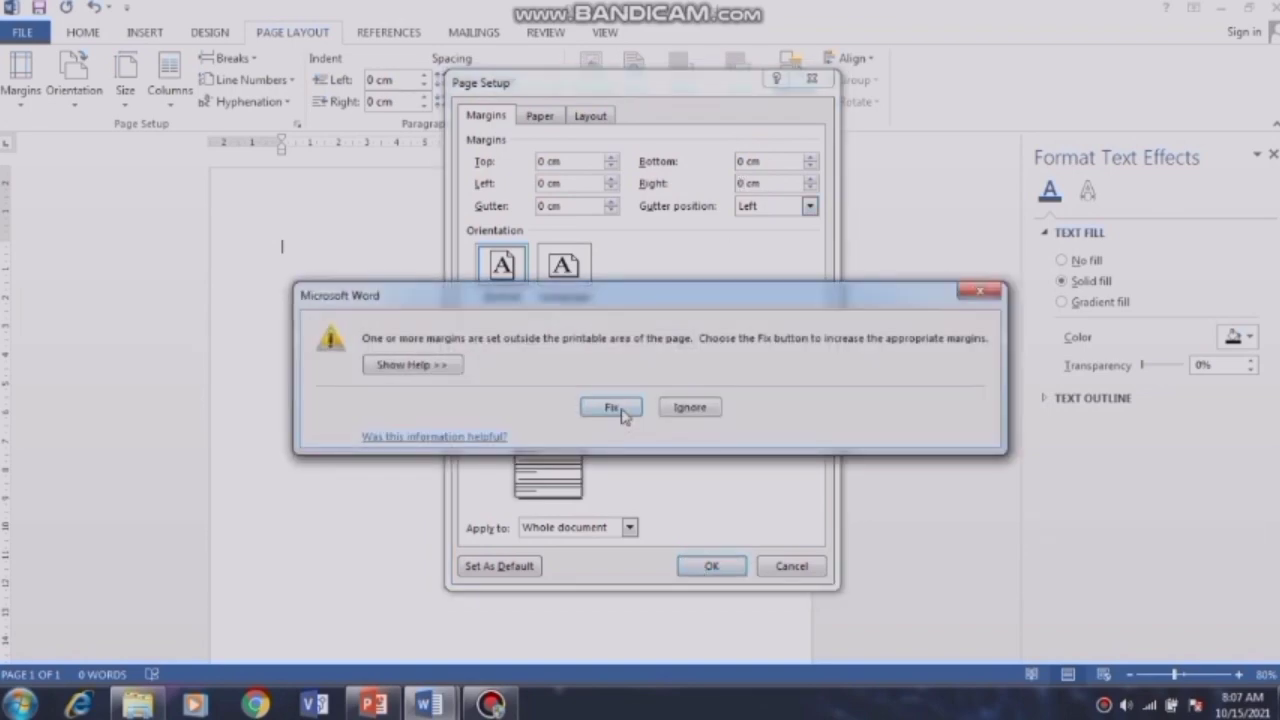
click(619, 413)
click(712, 566)
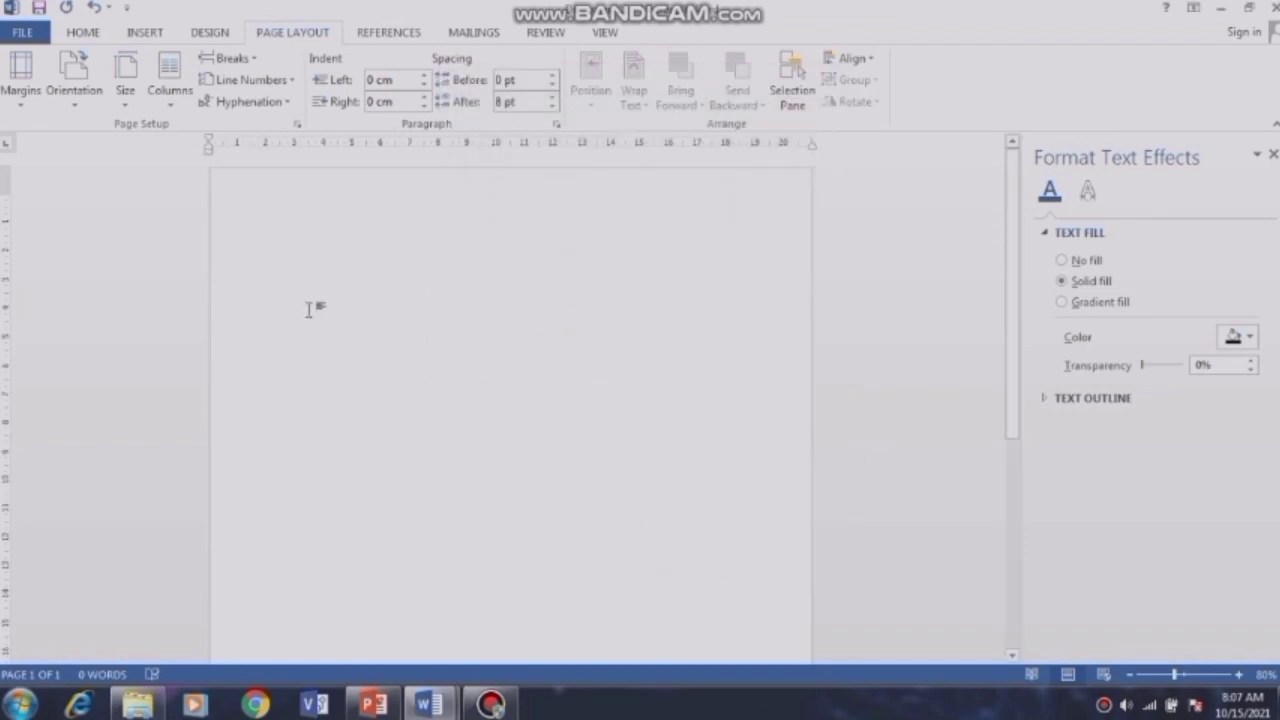
click(144, 34)
Step: Draw a 22.53 by 20.85 cm rectangle spanning the page corner to corner
click(257, 92)
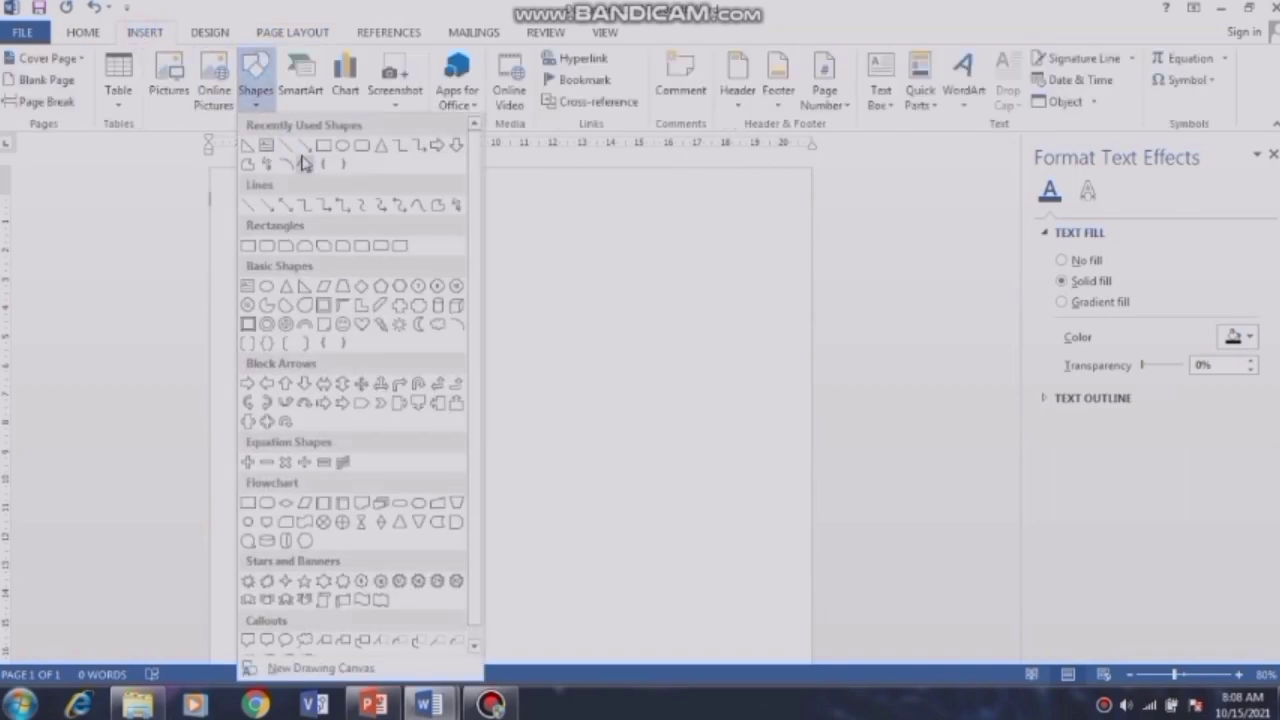
click(248, 246)
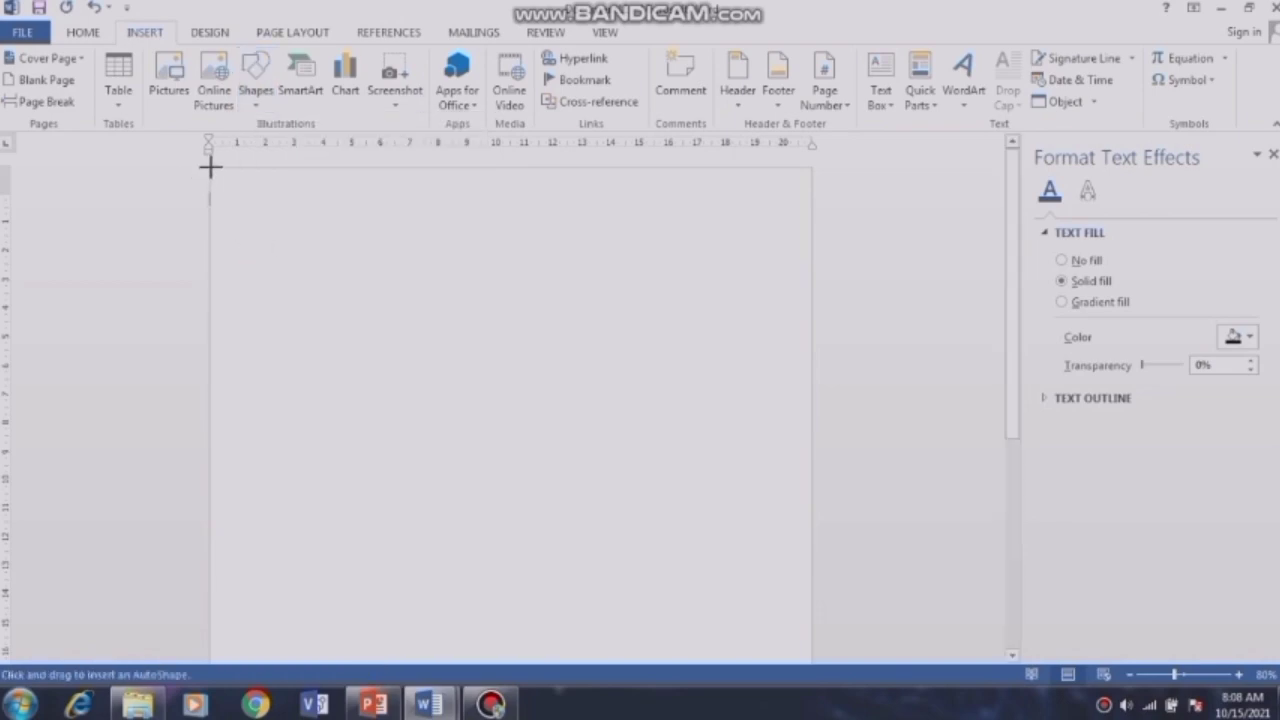
mouse_move(210, 167)
mouse_down()
mouse_move(500, 351)
mouse_move(631, 474)
mouse_move(750, 670)
mouse_move(777, 703)
mouse_move(811, 714)
mouse_up()
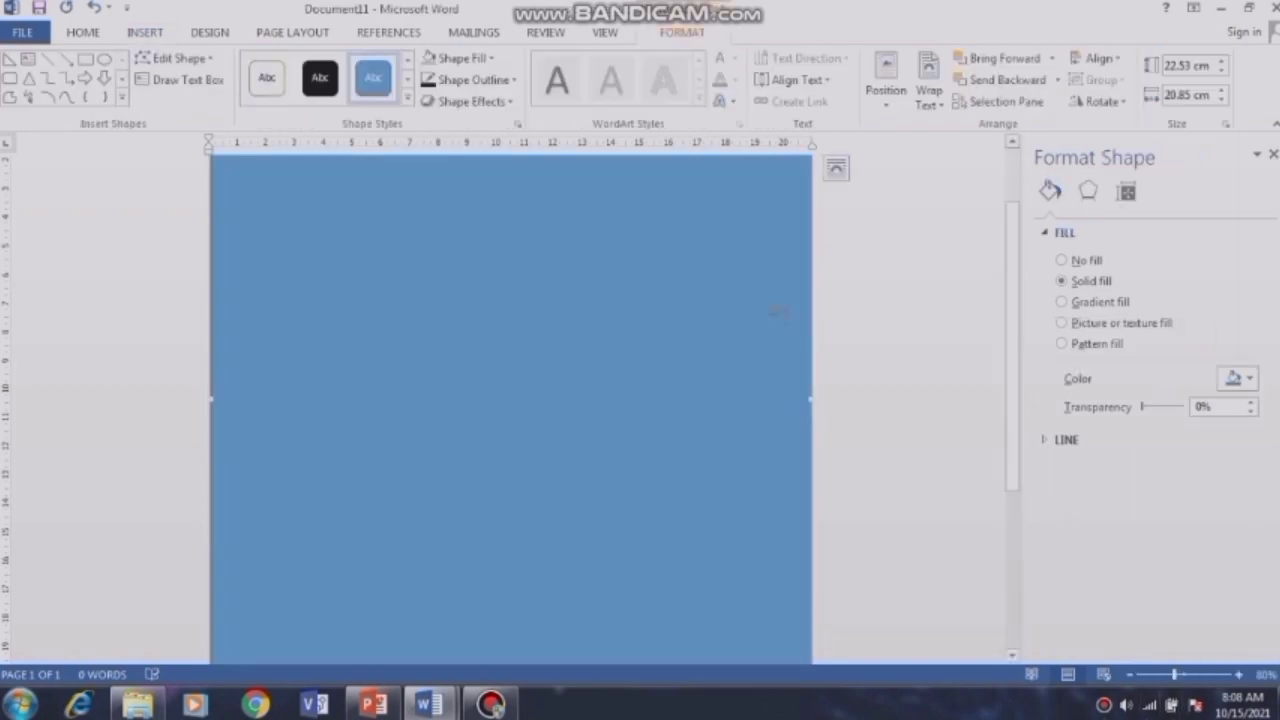
Step: Remove the rectangle's outline and fill it grey
click(497, 80)
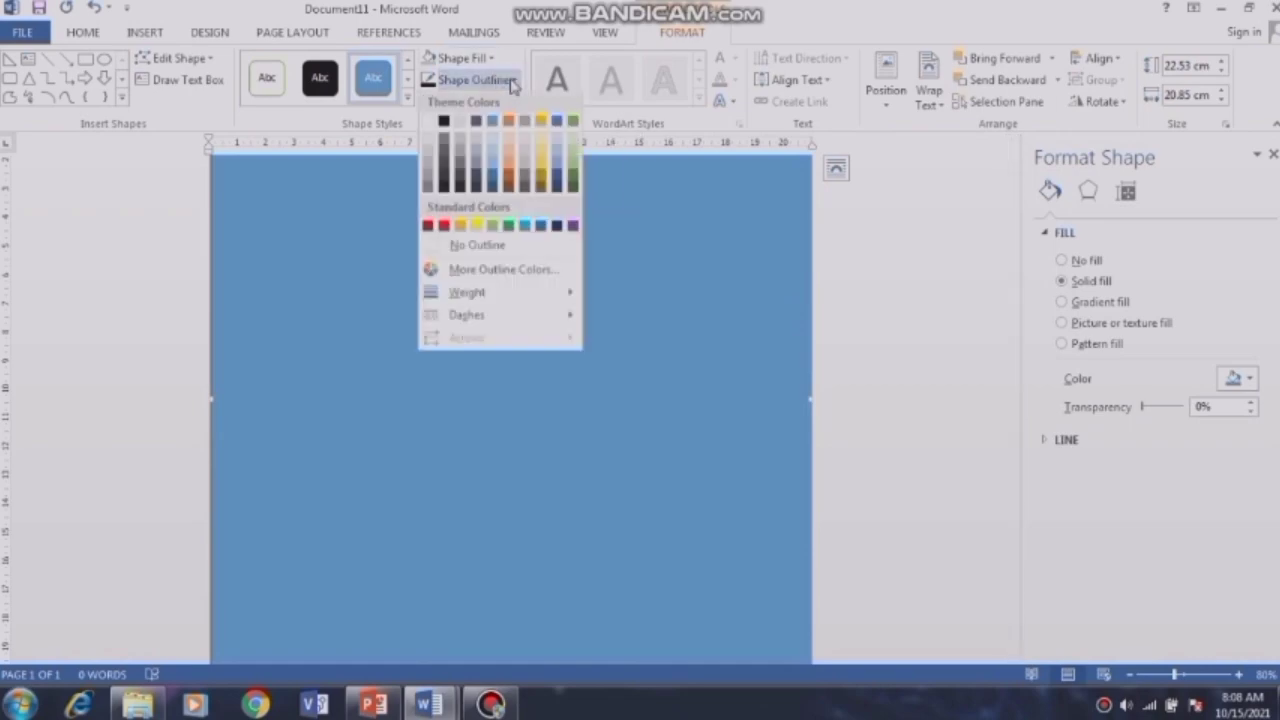
click(436, 246)
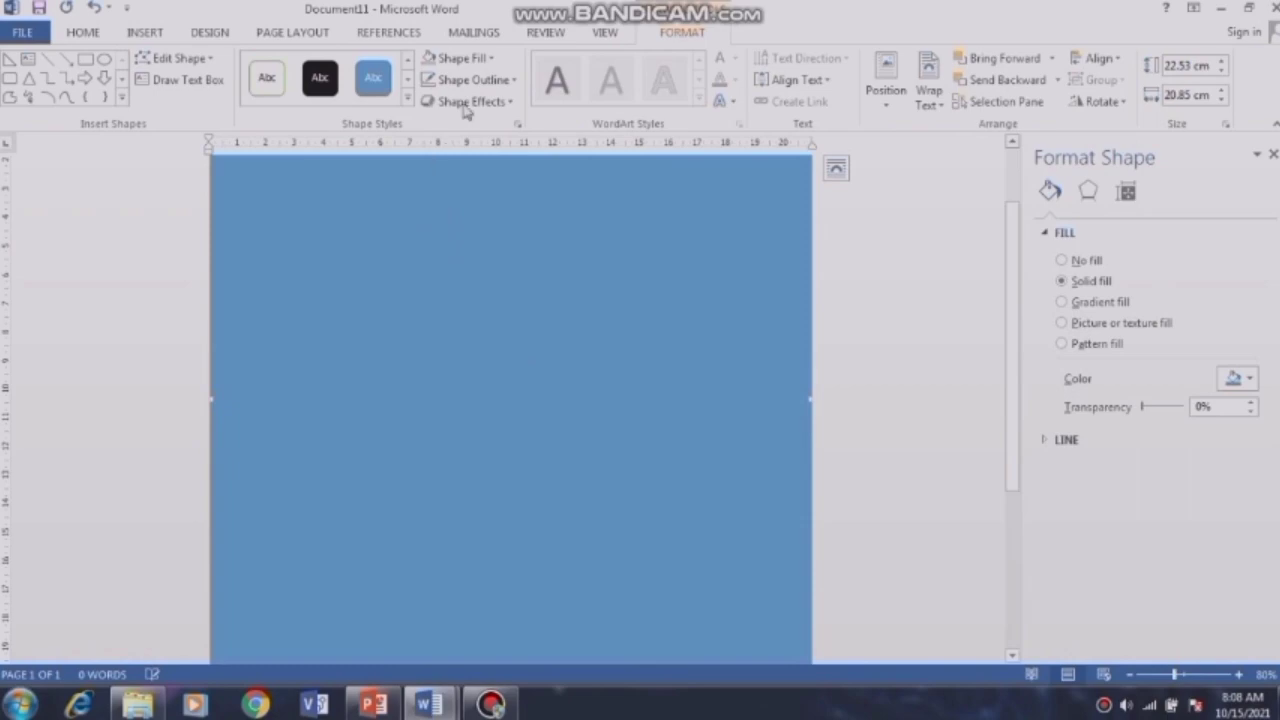
click(492, 60)
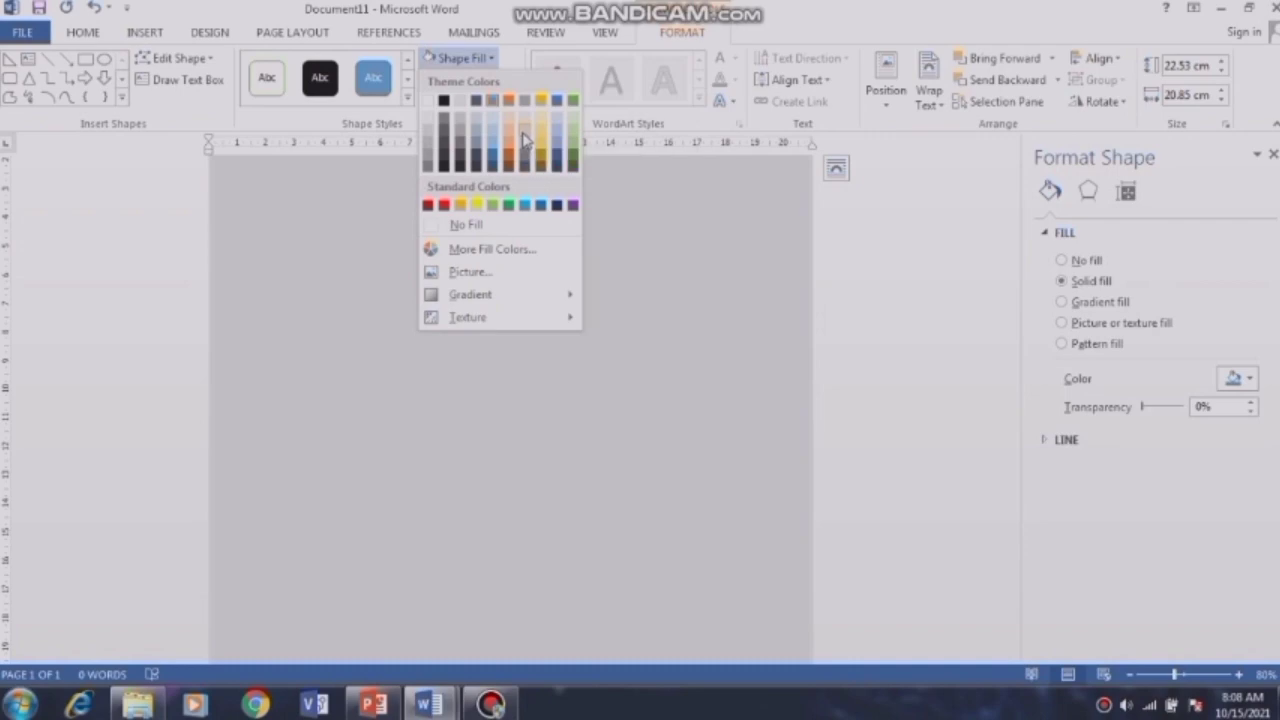
click(524, 136)
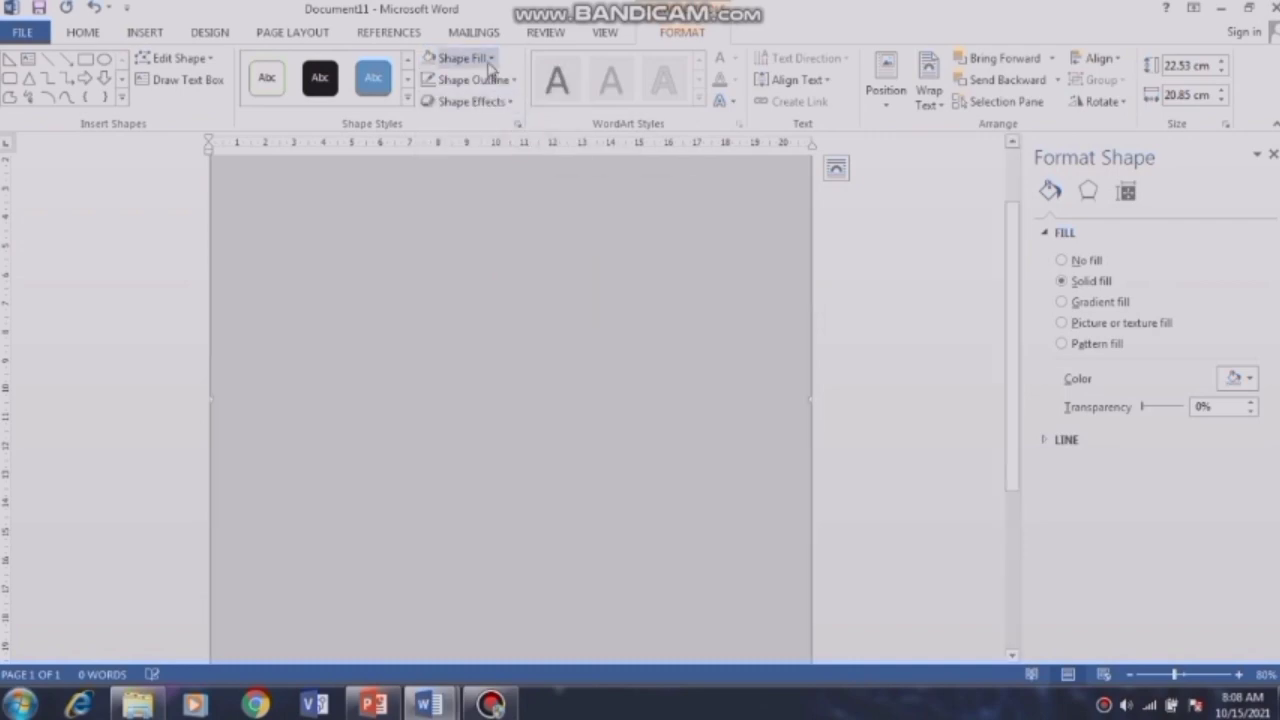
Step: Apply a grey linear gradient variation to the rectangle's fill, then deselect it
click(490, 59)
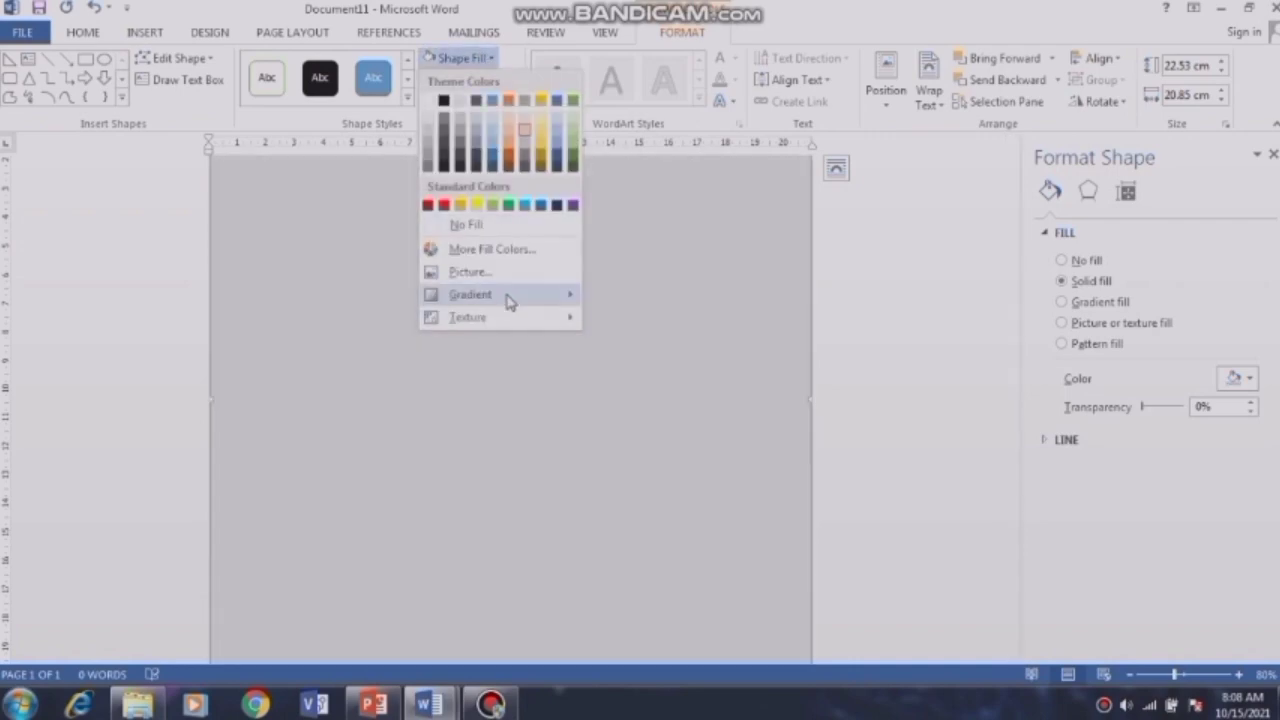
mouse_move(510, 302)
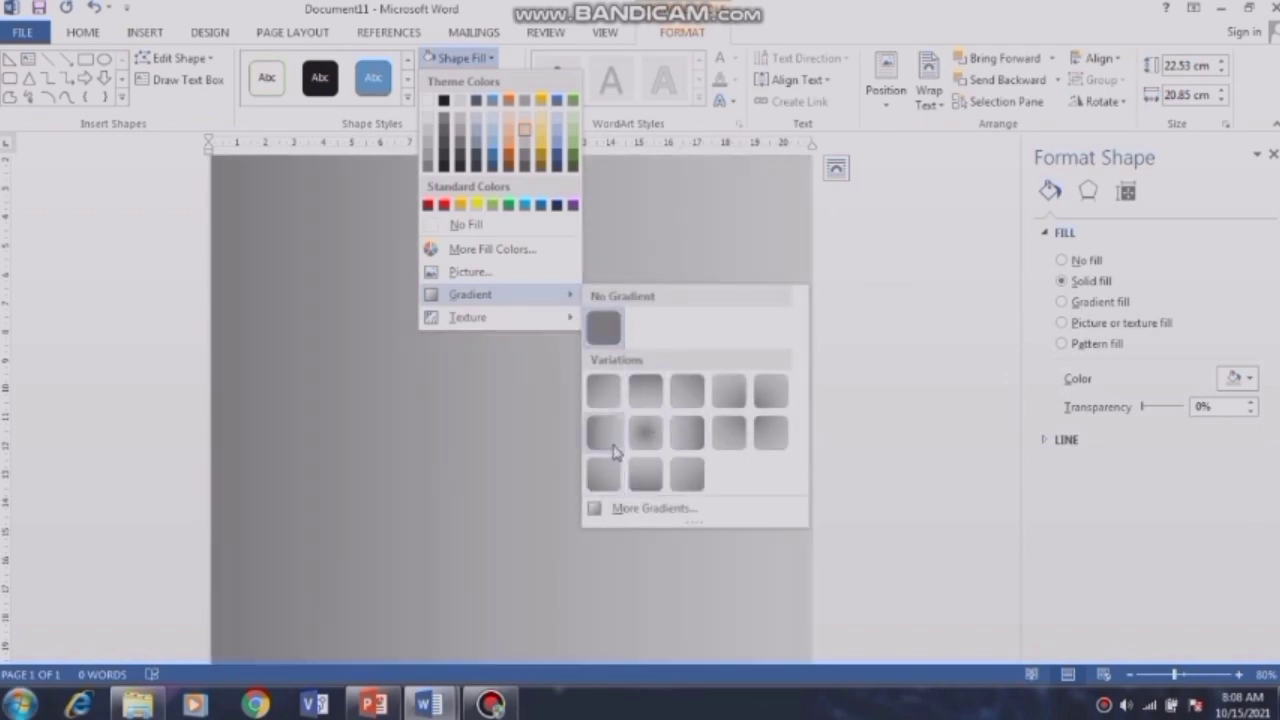
click(613, 446)
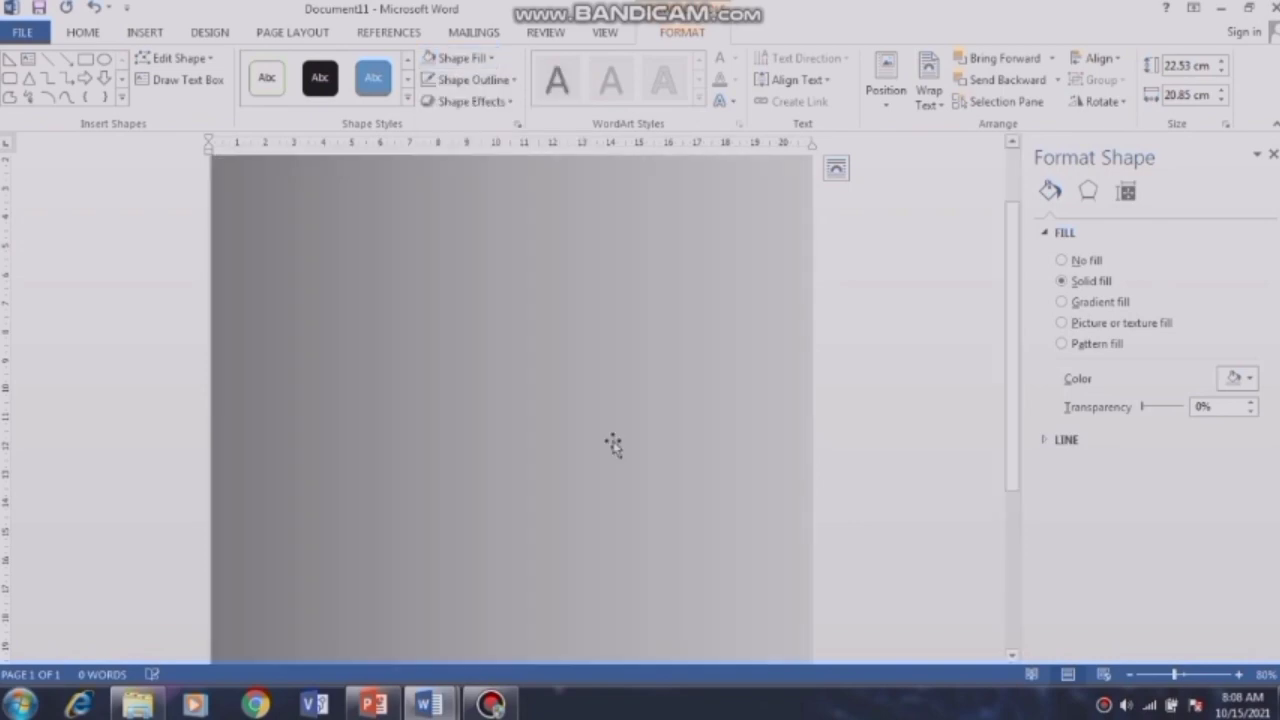
click(952, 452)
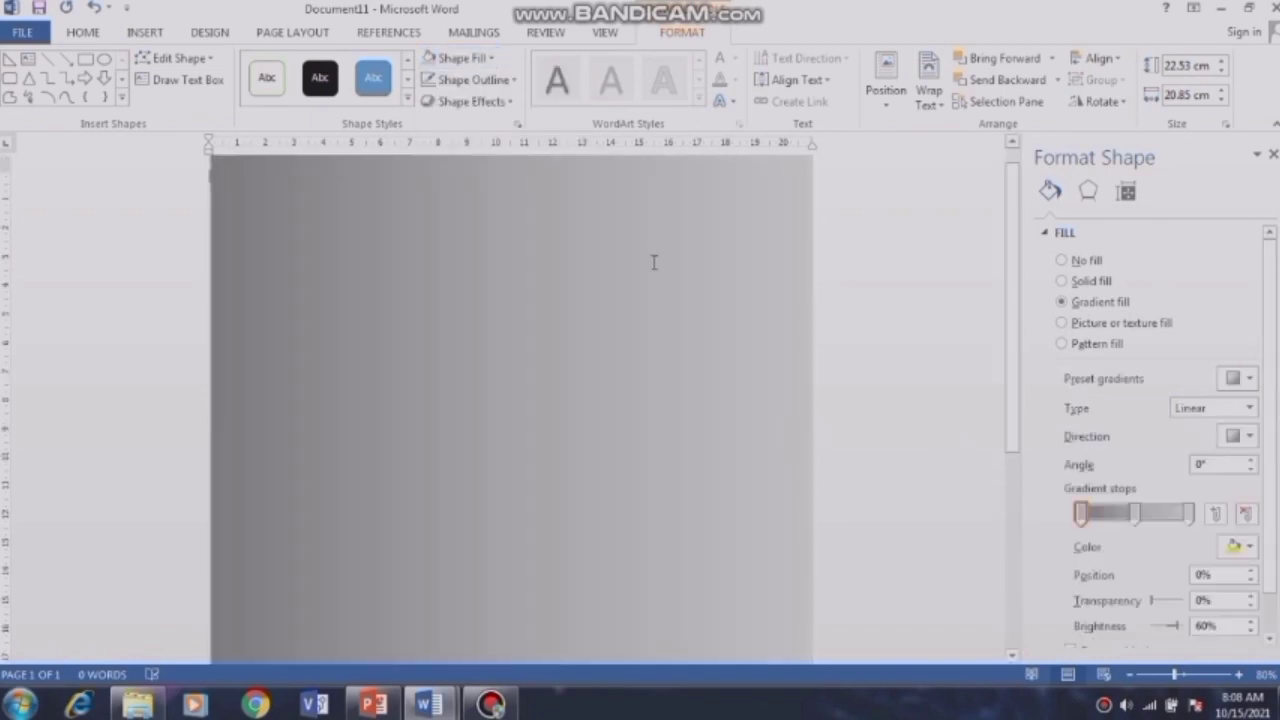
click(155, 36)
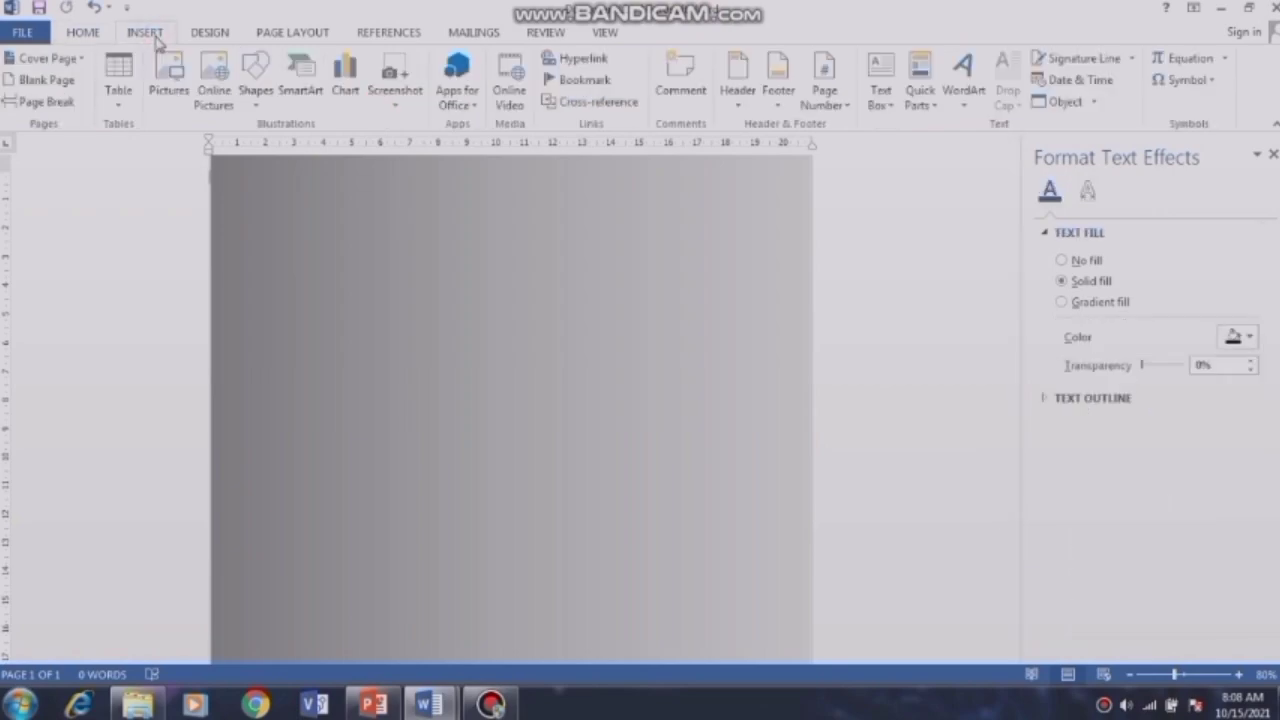
Step: Draw a right triangle from the page's top-left and set its height to 9 cm
click(256, 84)
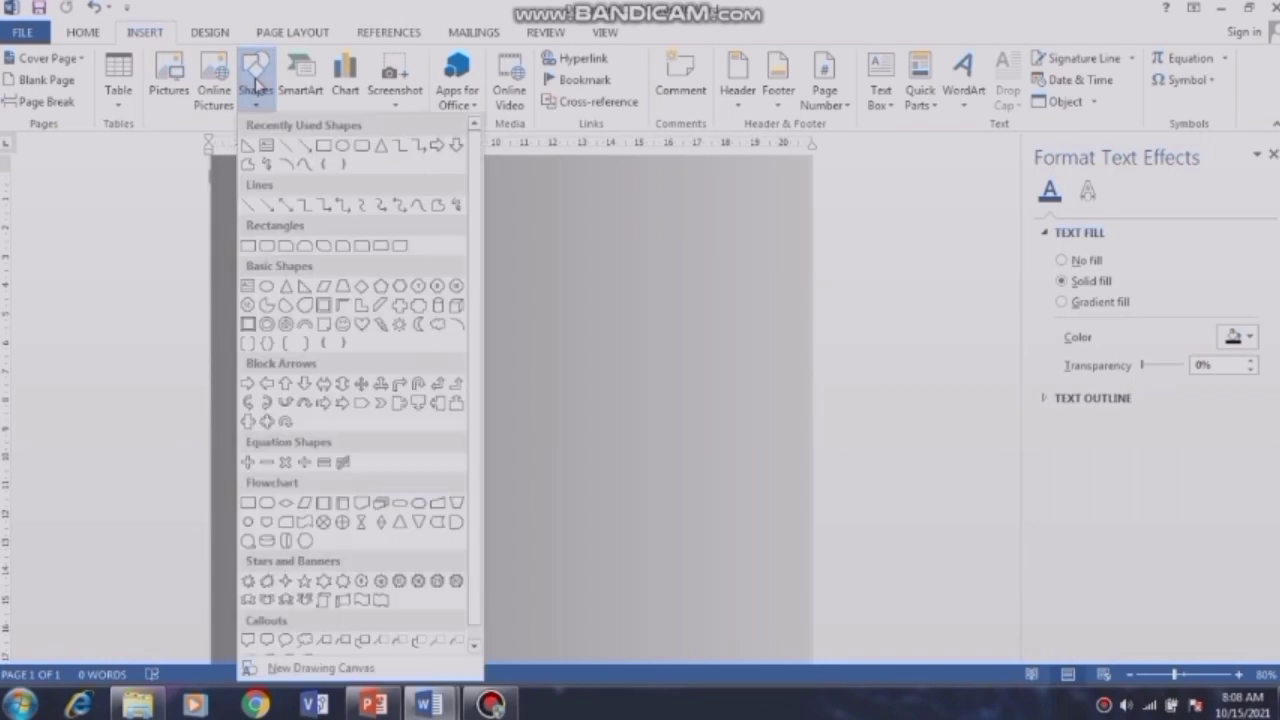
click(244, 148)
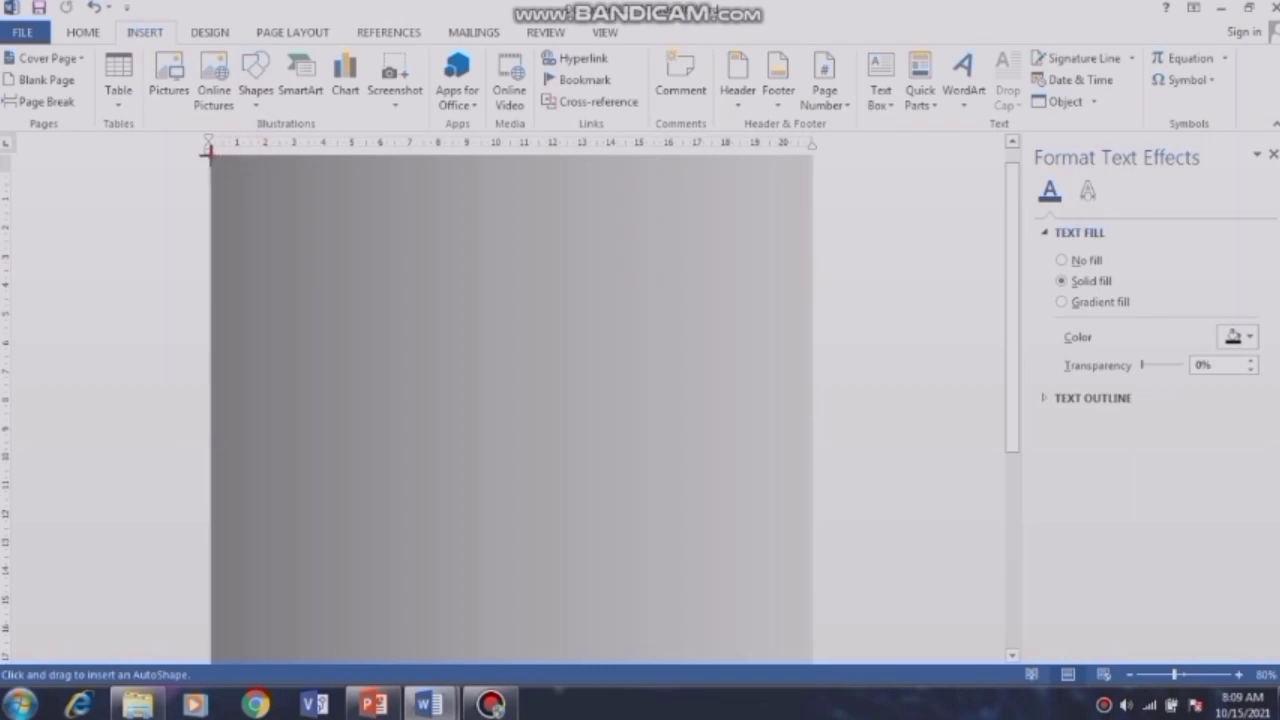
drag(208, 150, 813, 440)
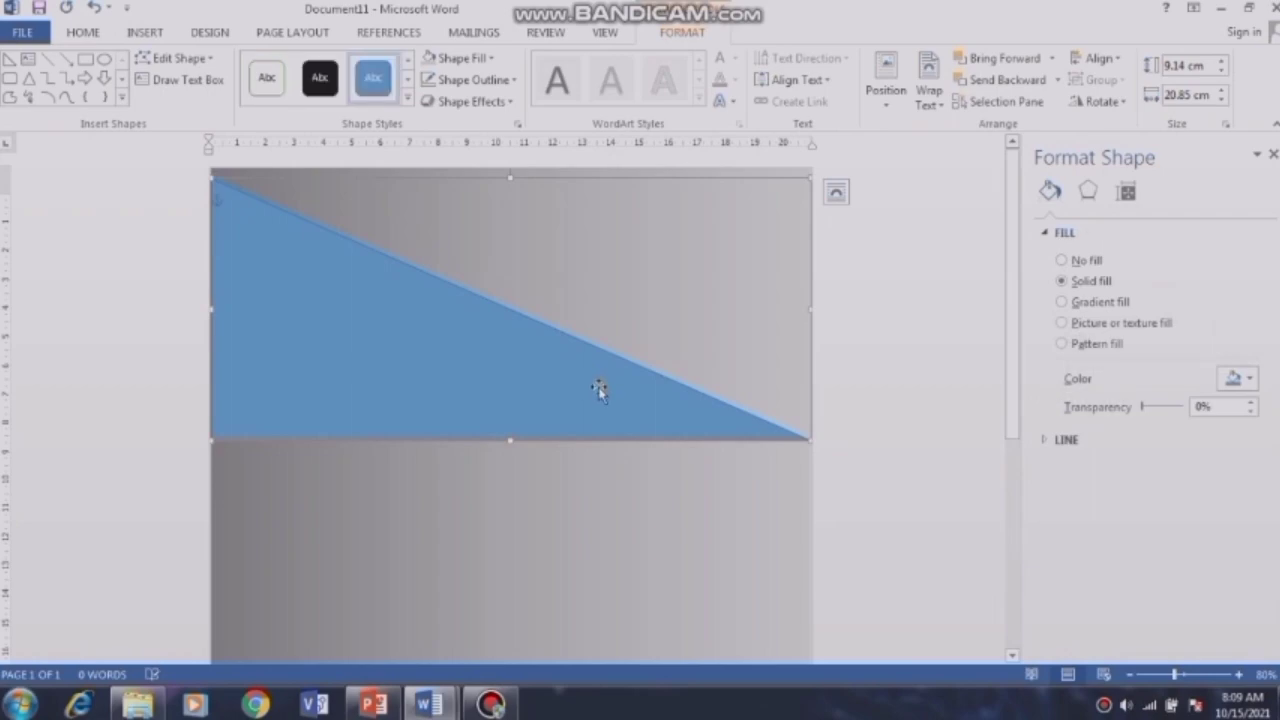
click(1188, 65)
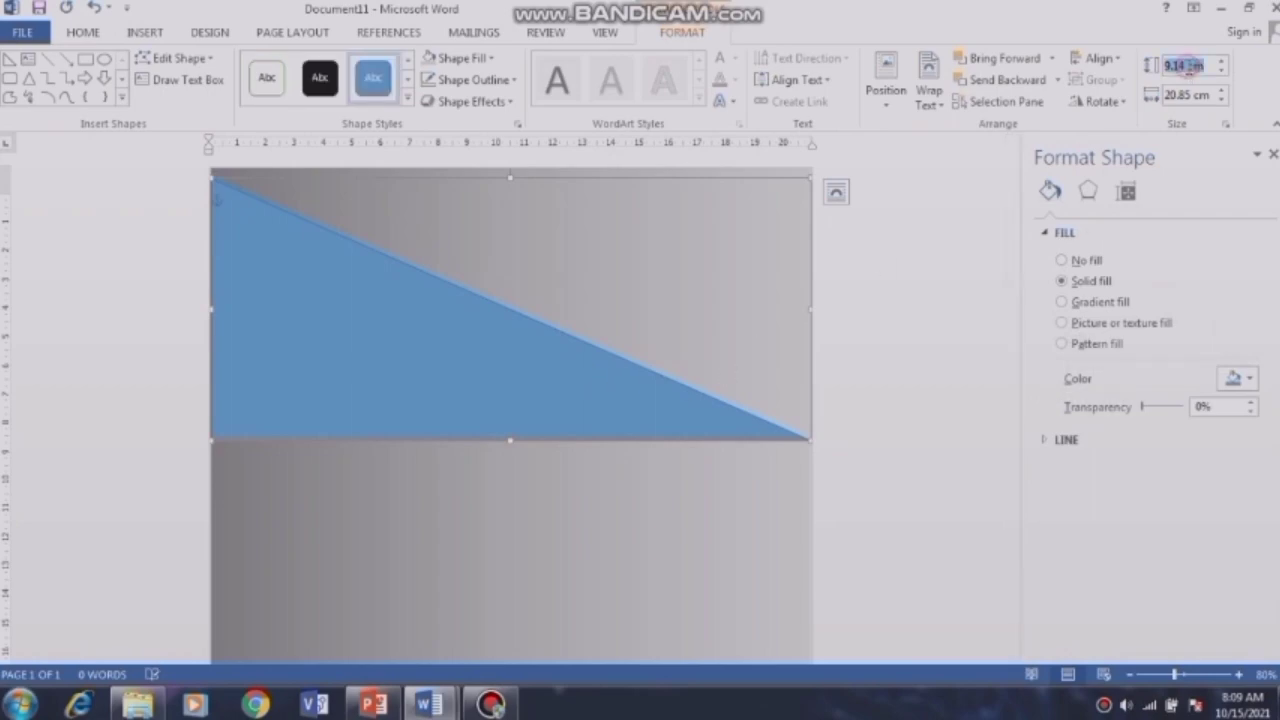
text(9)
key(Return)
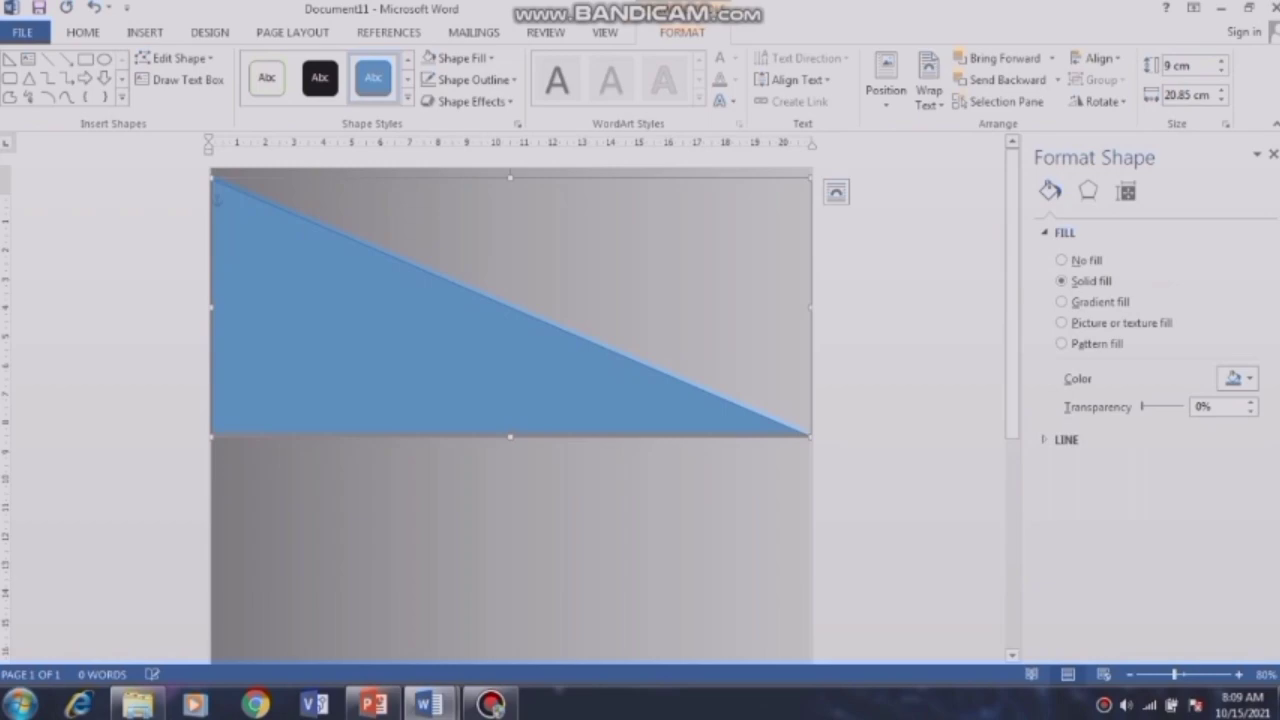
Step: Move the triangle up to the page top and flip it vertically
click(537, 288)
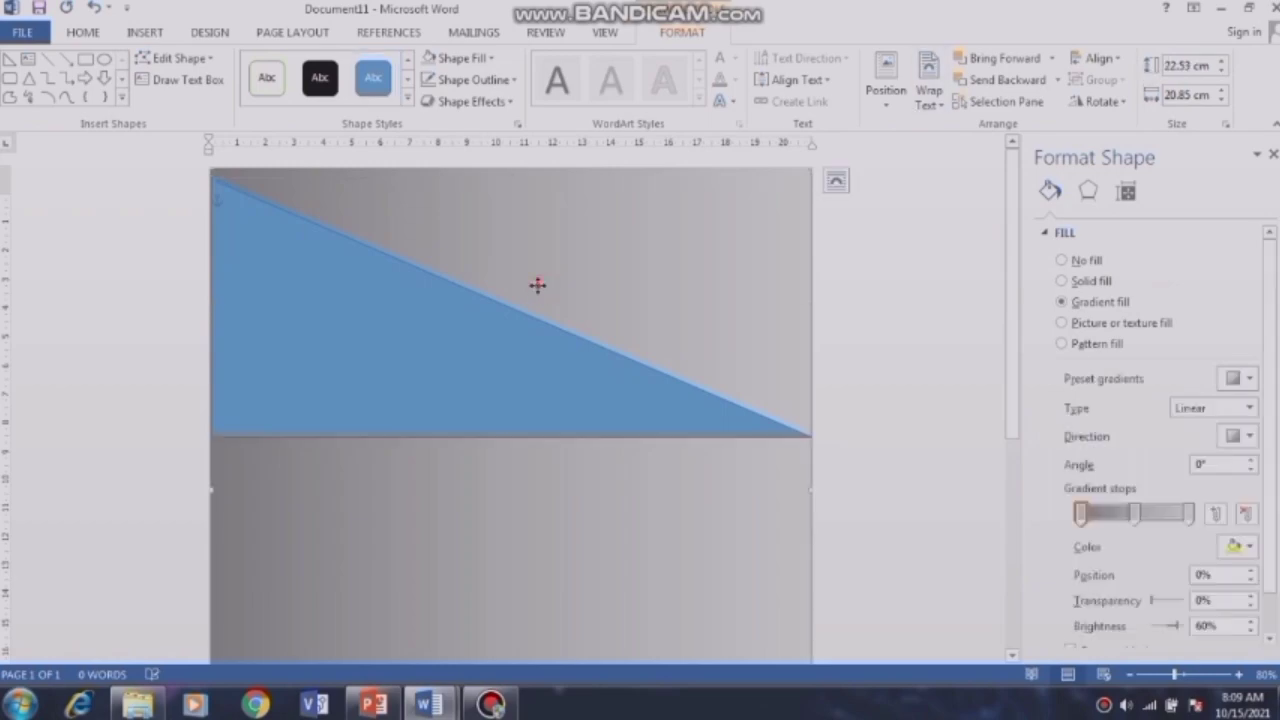
click(450, 327)
drag(449, 326, 447, 313)
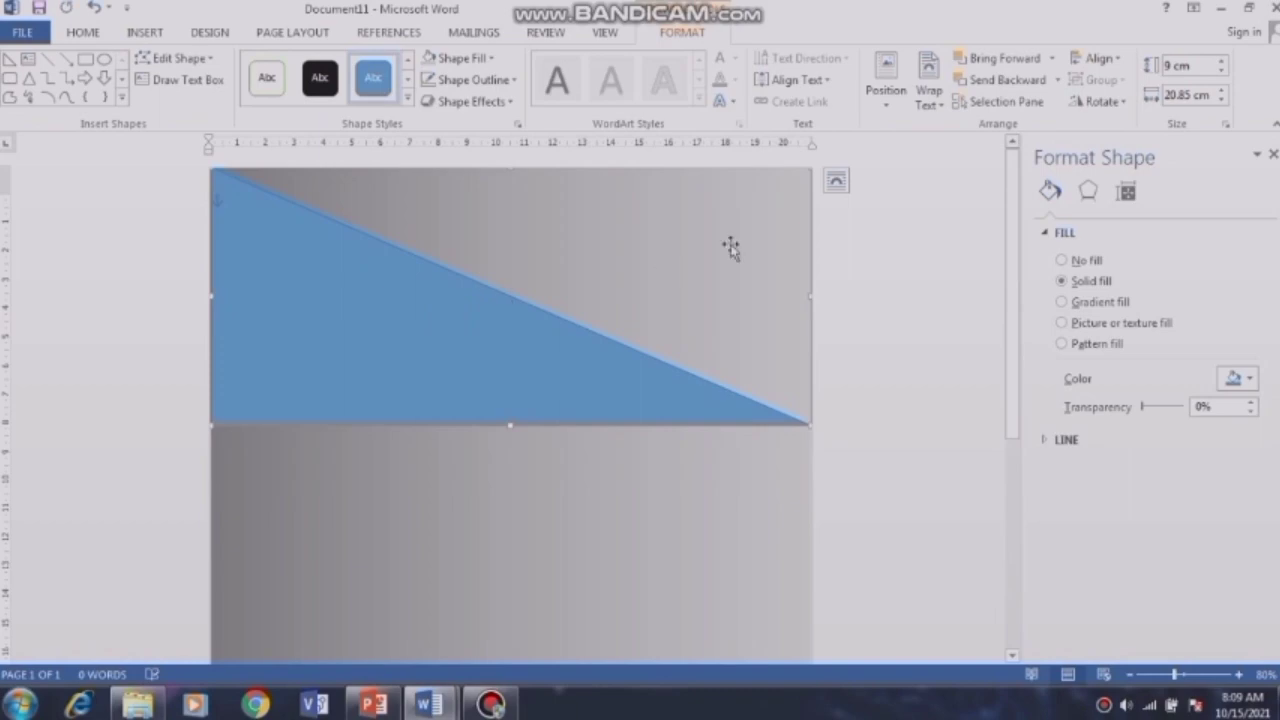
click(1123, 105)
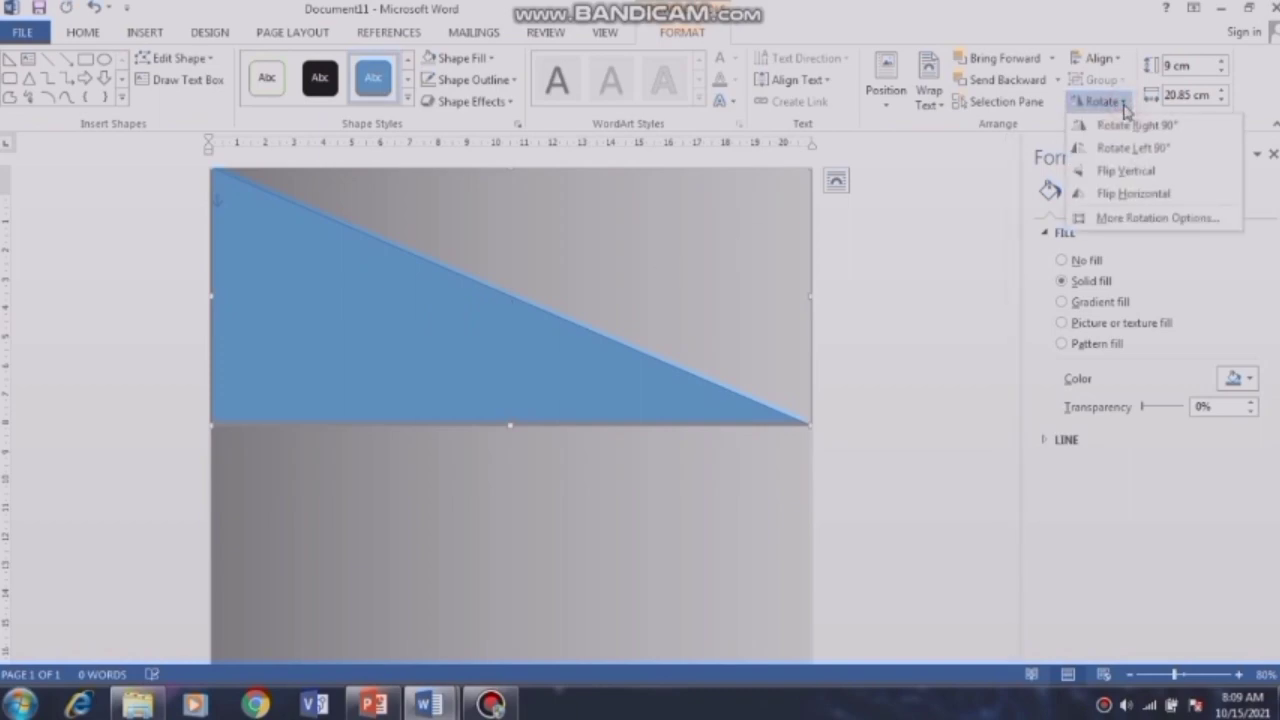
click(1140, 175)
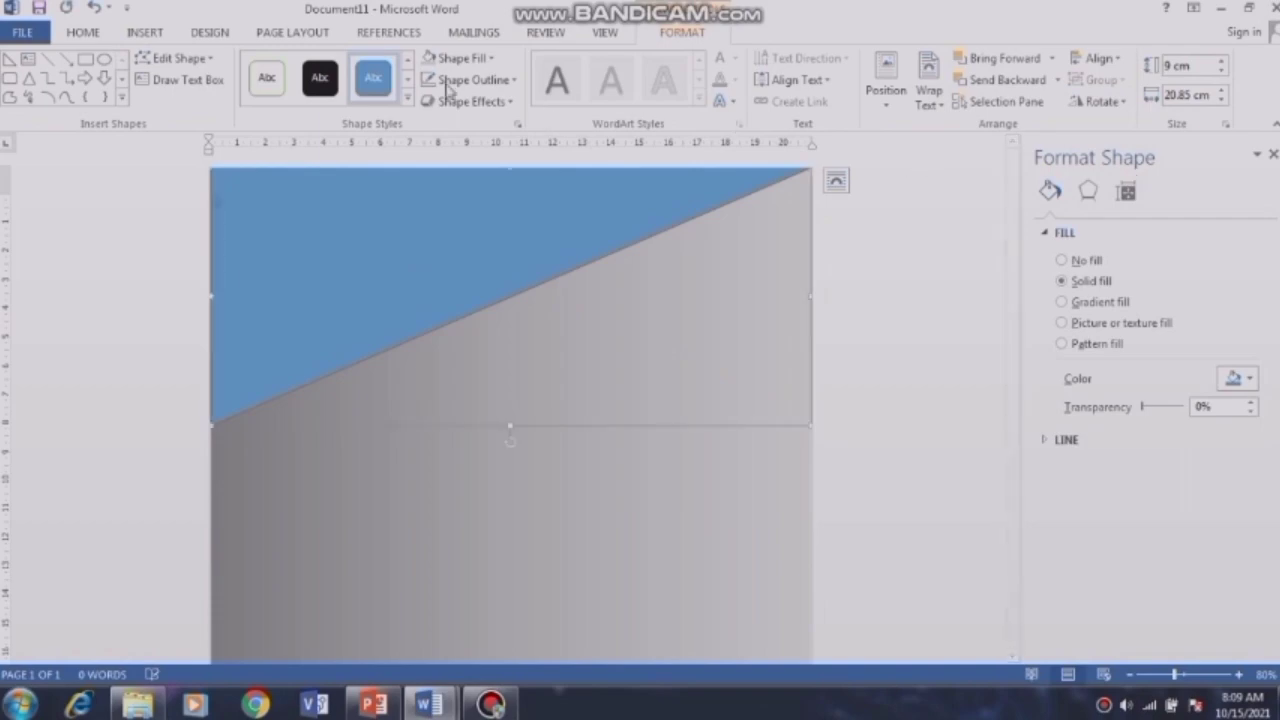
click(200, 58)
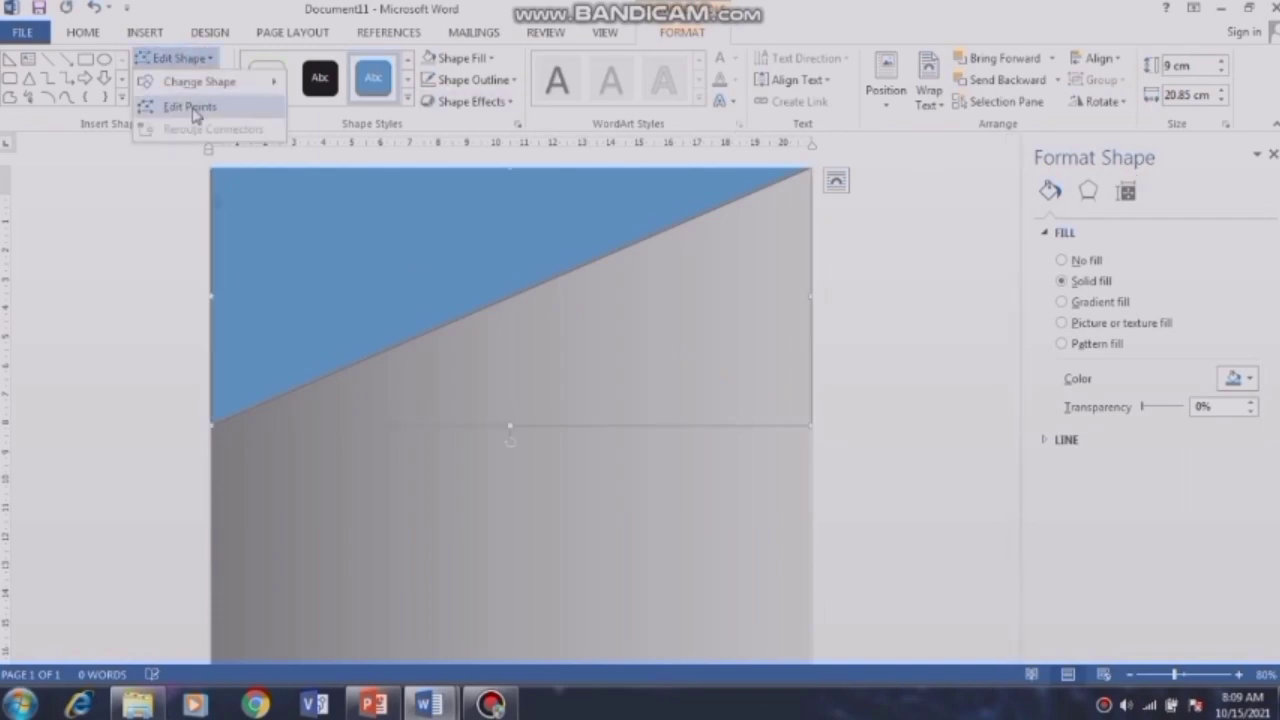
Step: Edit the triangle's points to bend its diagonal into a smooth S-curve about 9.16 cm tall
click(192, 106)
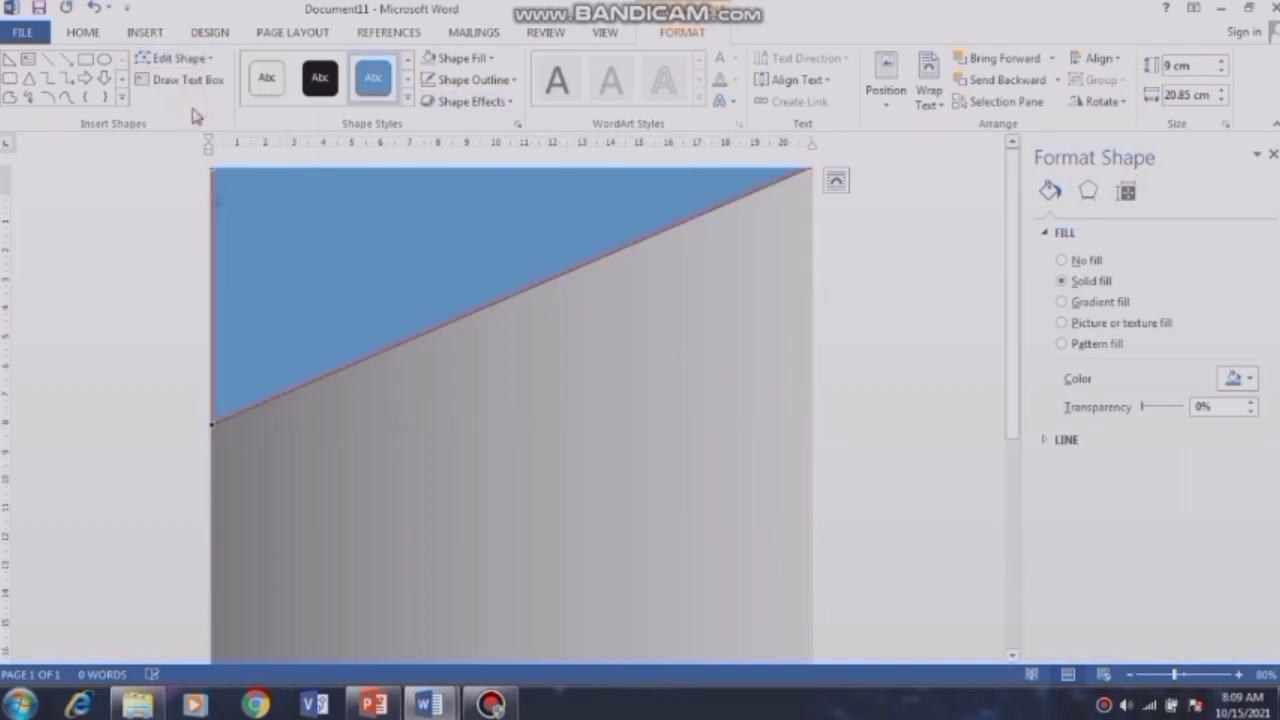
click(210, 426)
drag(410, 340, 596, 458)
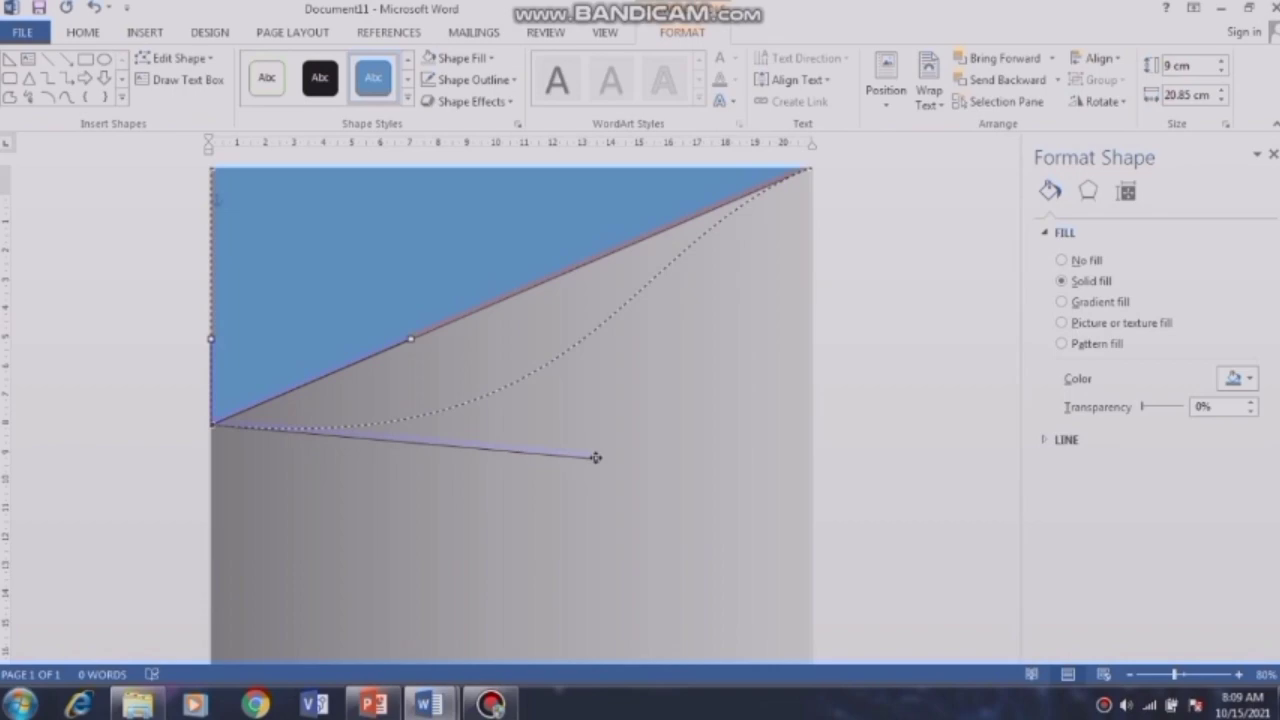
drag(596, 458, 596, 458)
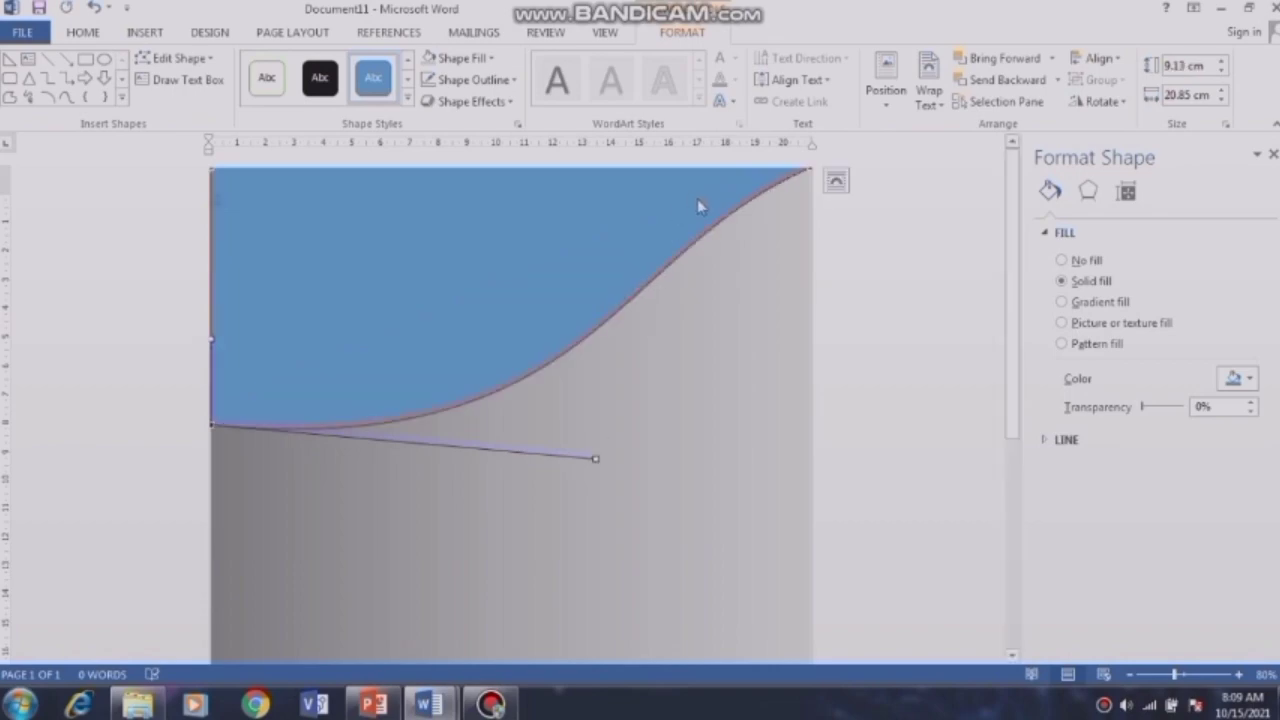
click(812, 170)
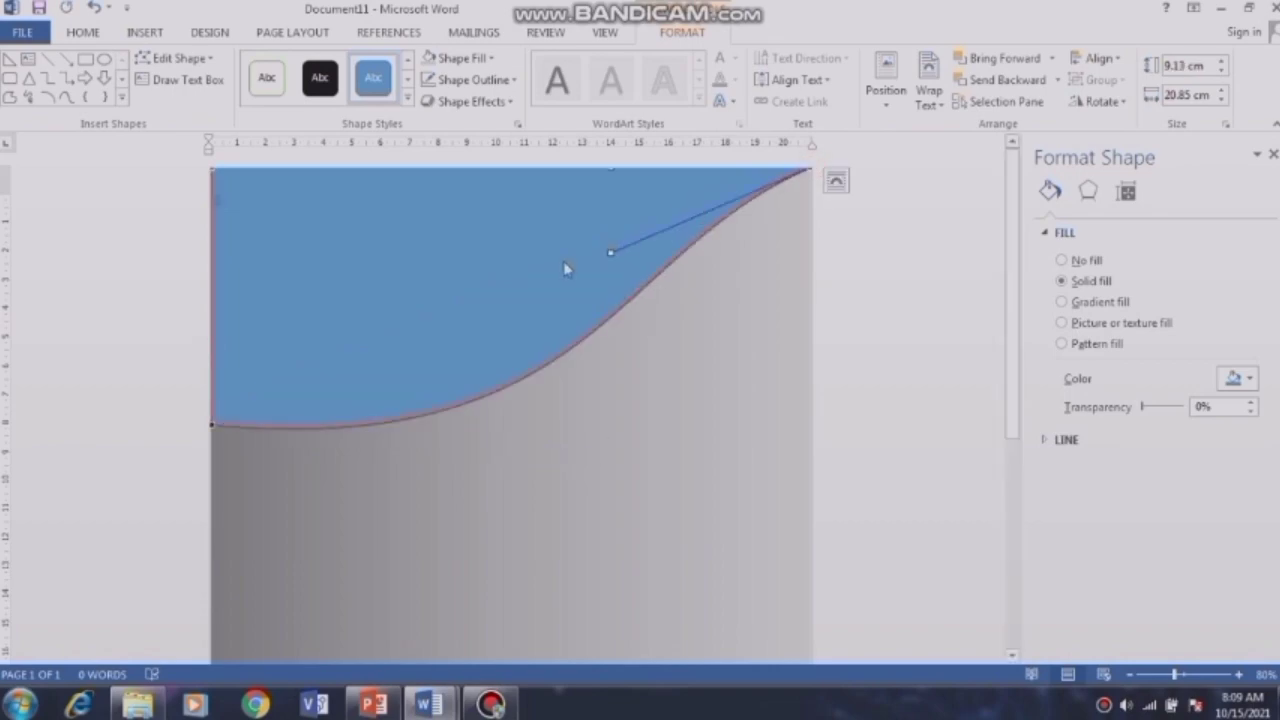
drag(610, 252, 677, 292)
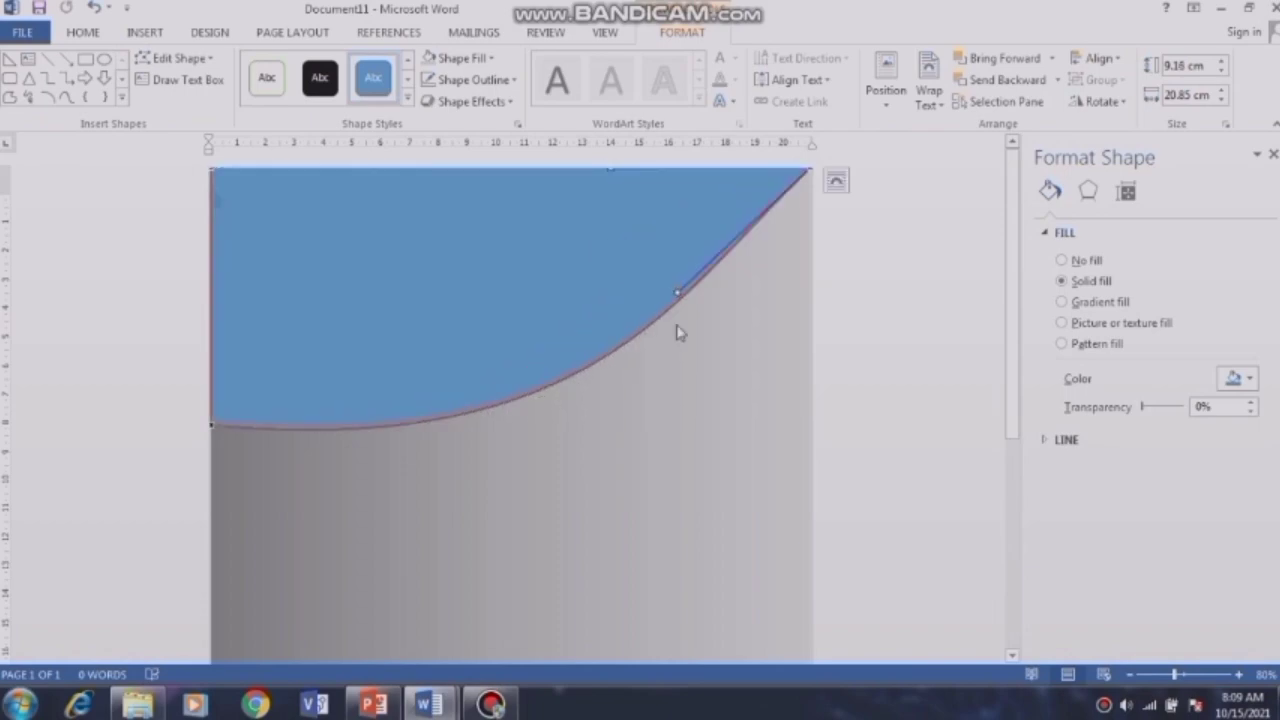
click(521, 316)
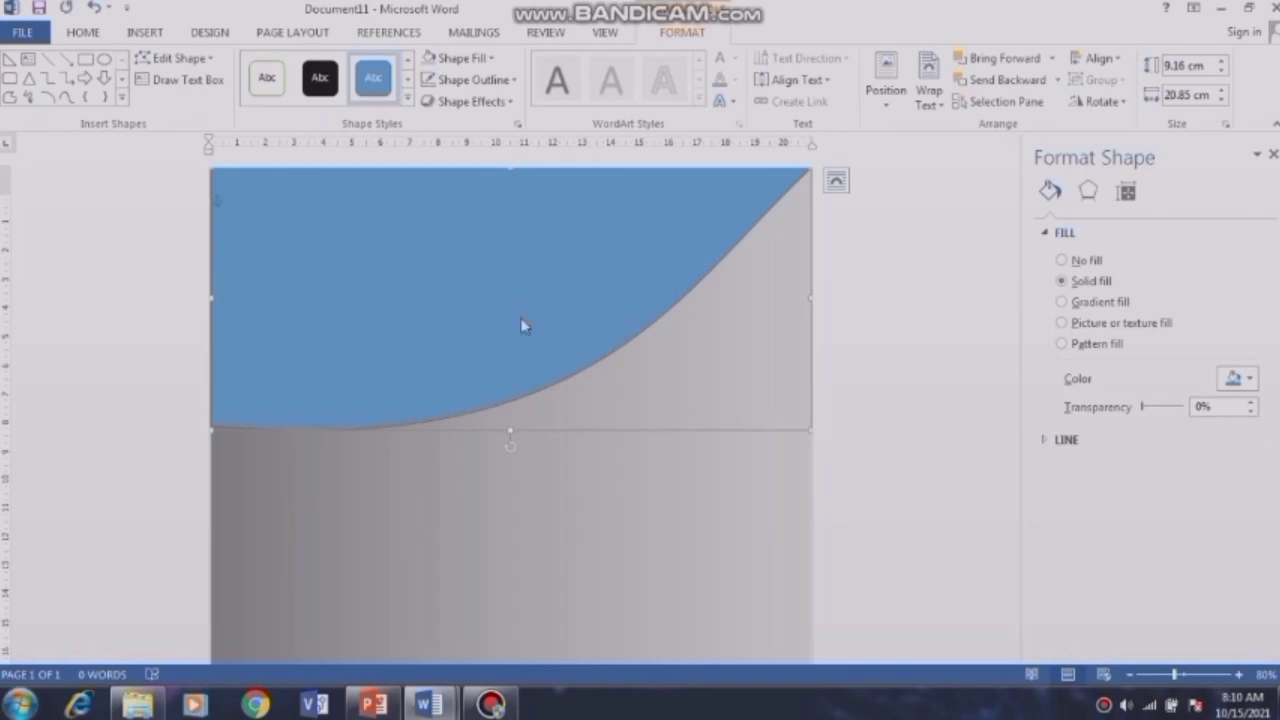
Step: Paste a duplicate of the curved shape and shift the blue shape lower beneath it
key(ctrl+v)
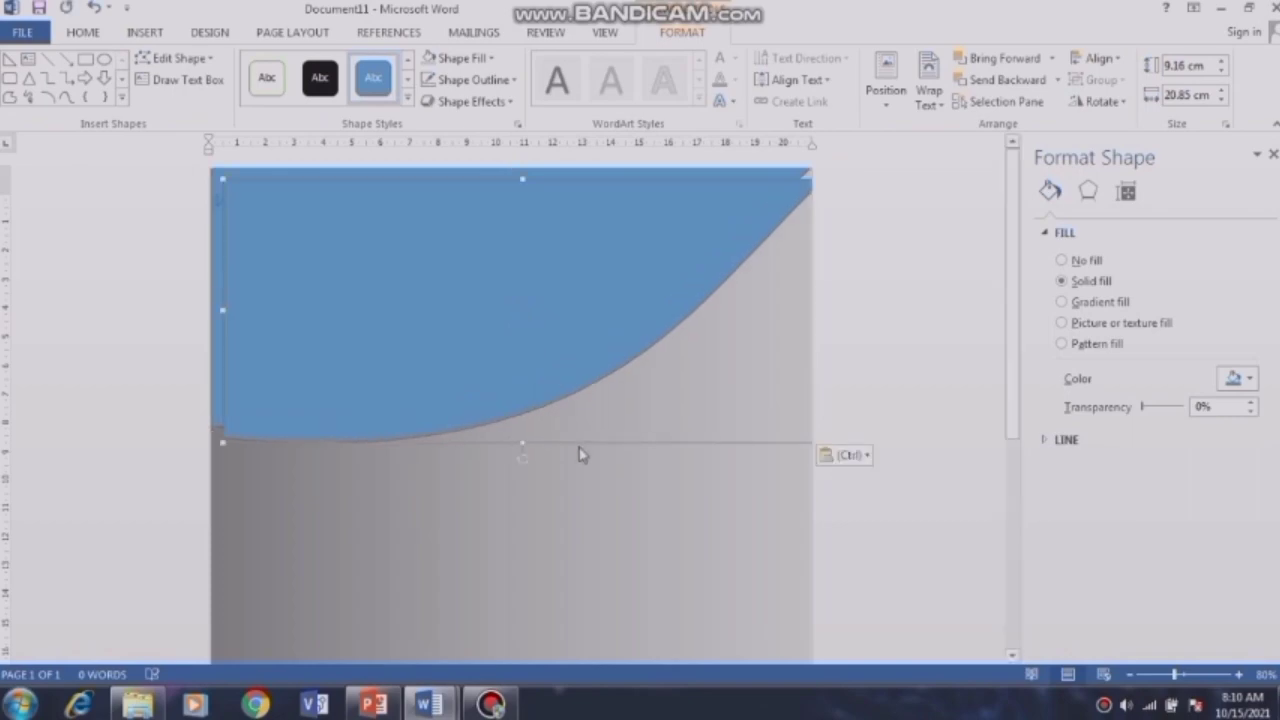
drag(580, 443, 553, 379)
click(449, 413)
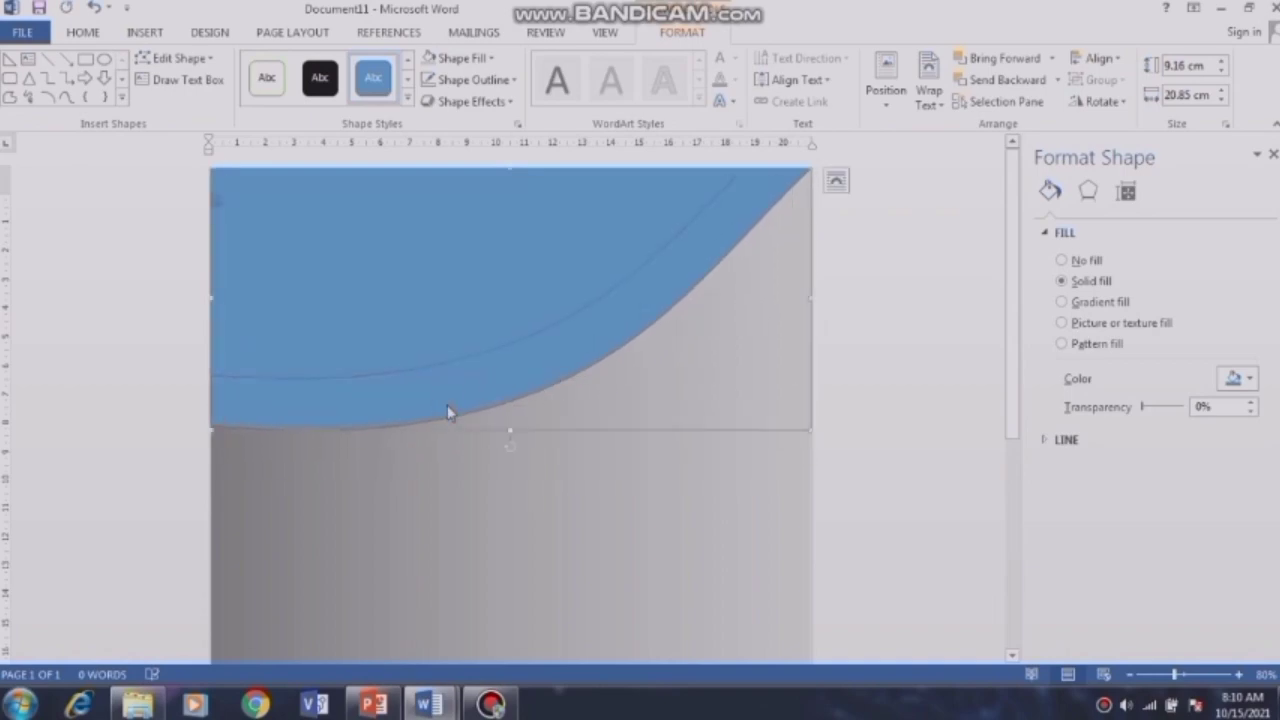
drag(462, 433, 457, 468)
click(420, 323)
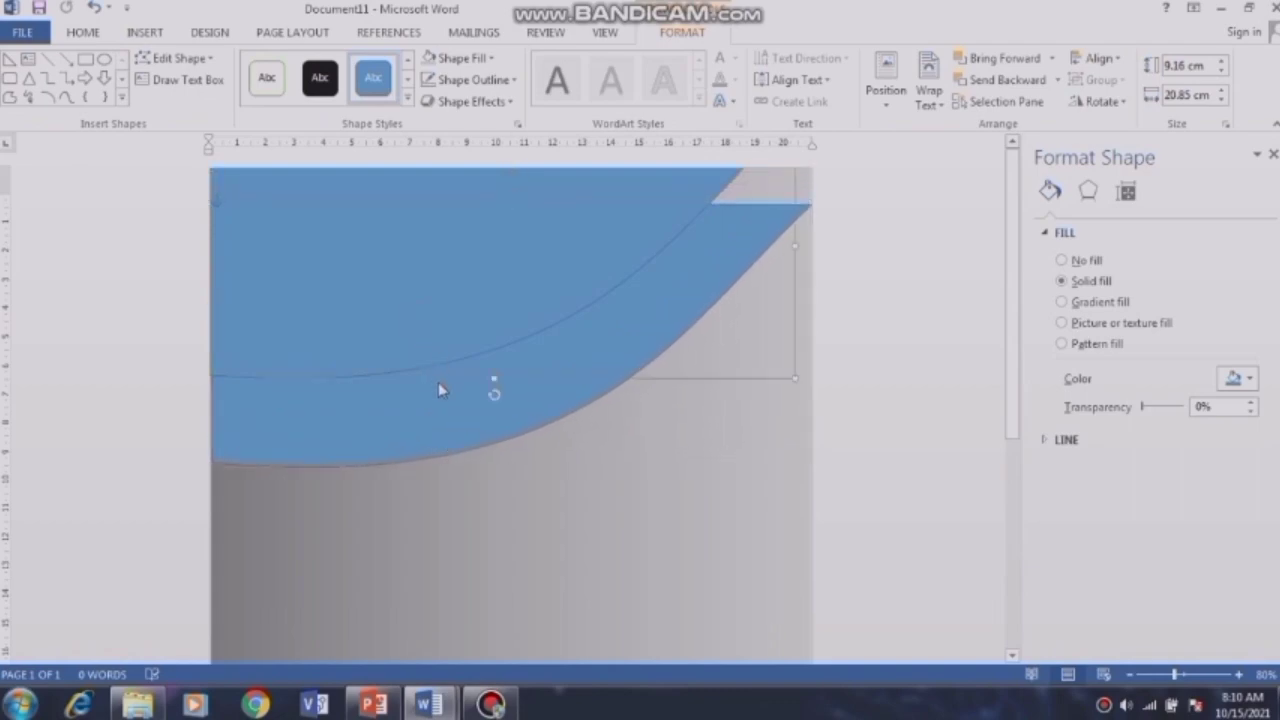
drag(438, 377, 450, 465)
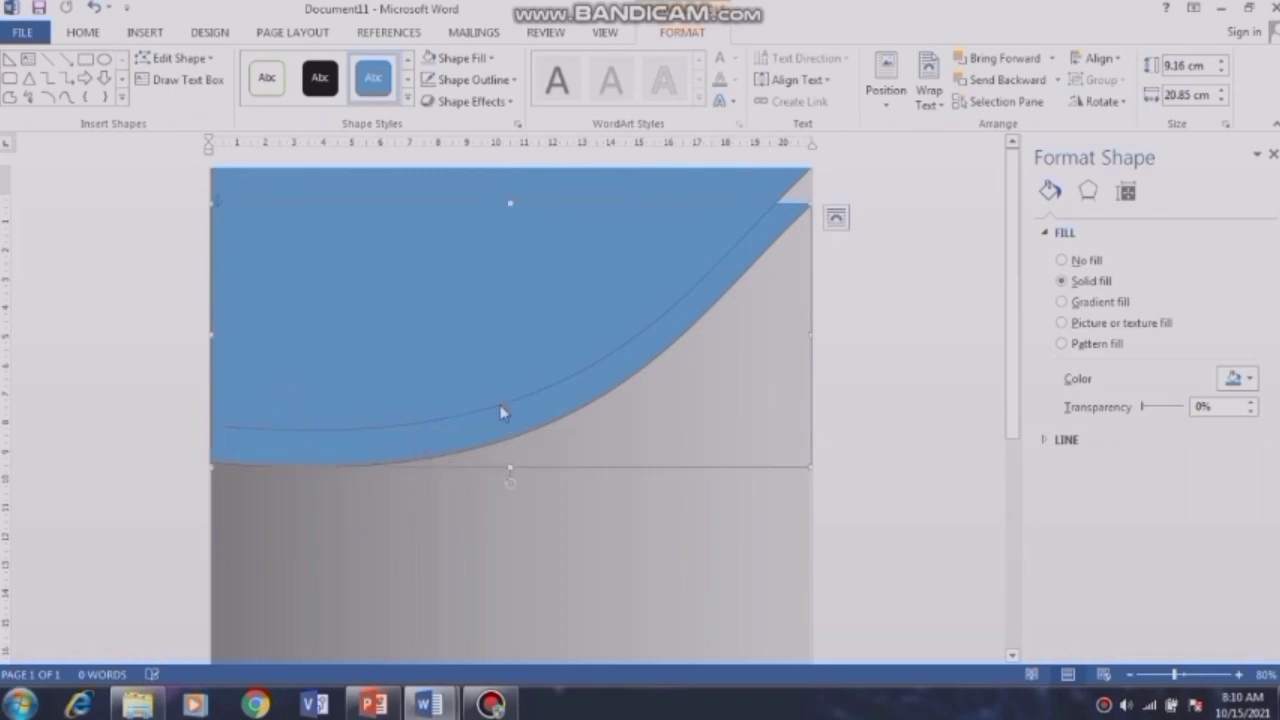
Step: Fill the top curved shape near-black and select the blue band beneath it
click(488, 309)
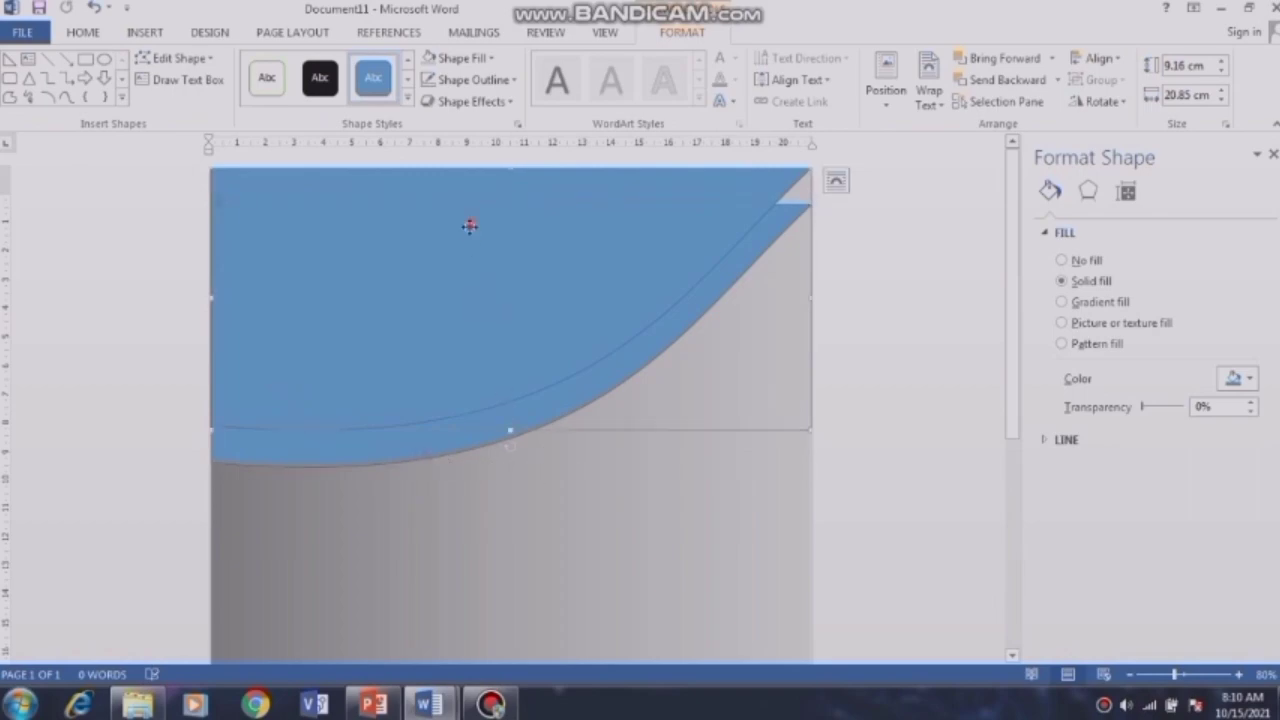
click(331, 86)
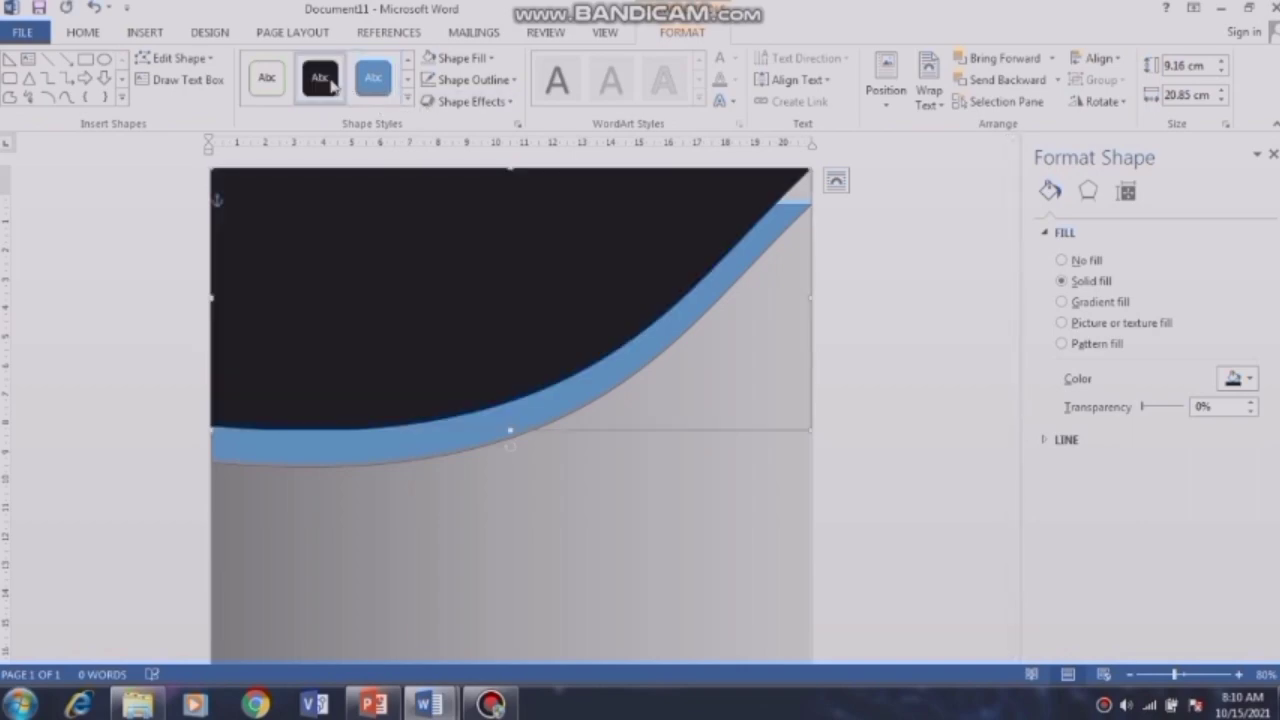
click(307, 446)
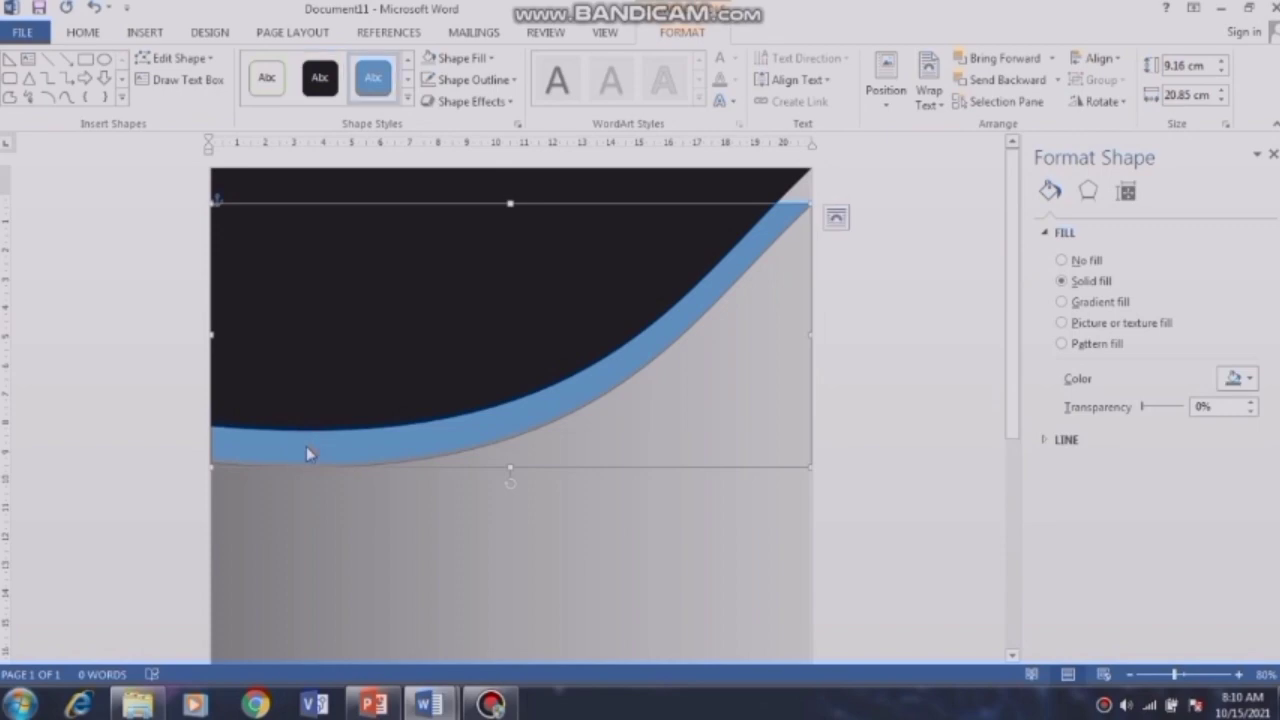
click(490, 58)
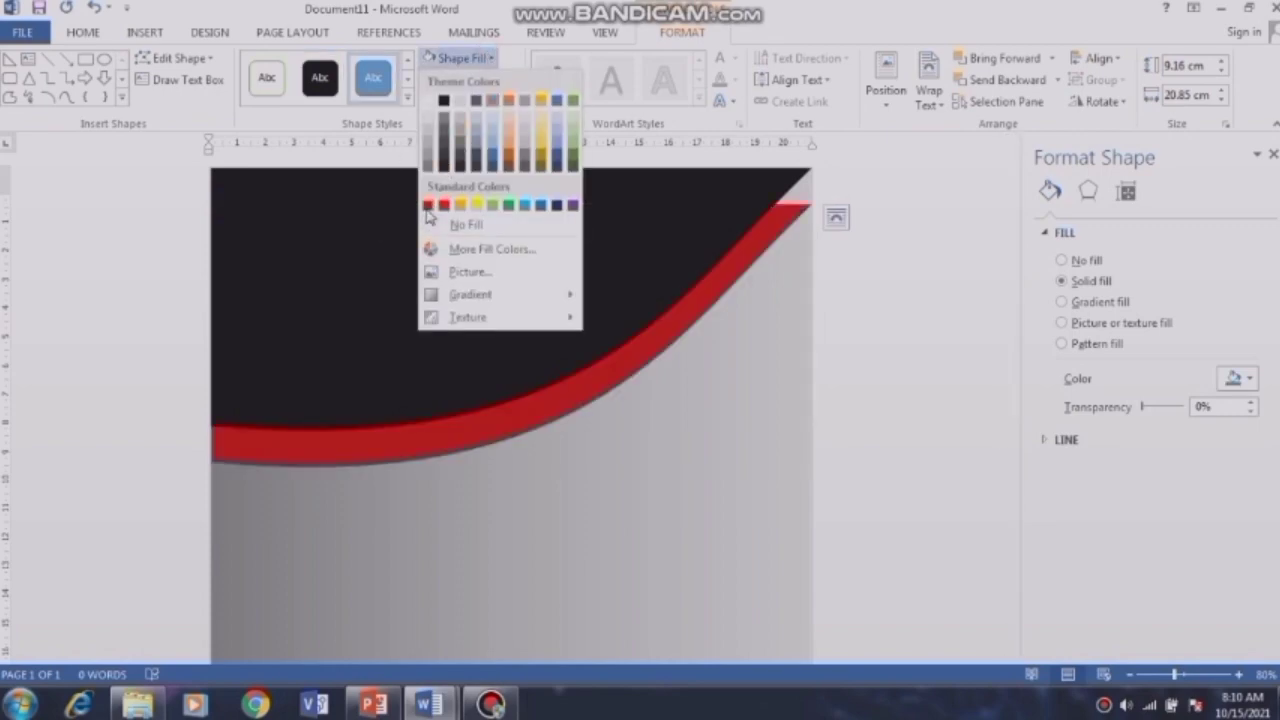
Step: Fill the band dark red and move and stretch it to widen rightward below the black wave
click(428, 206)
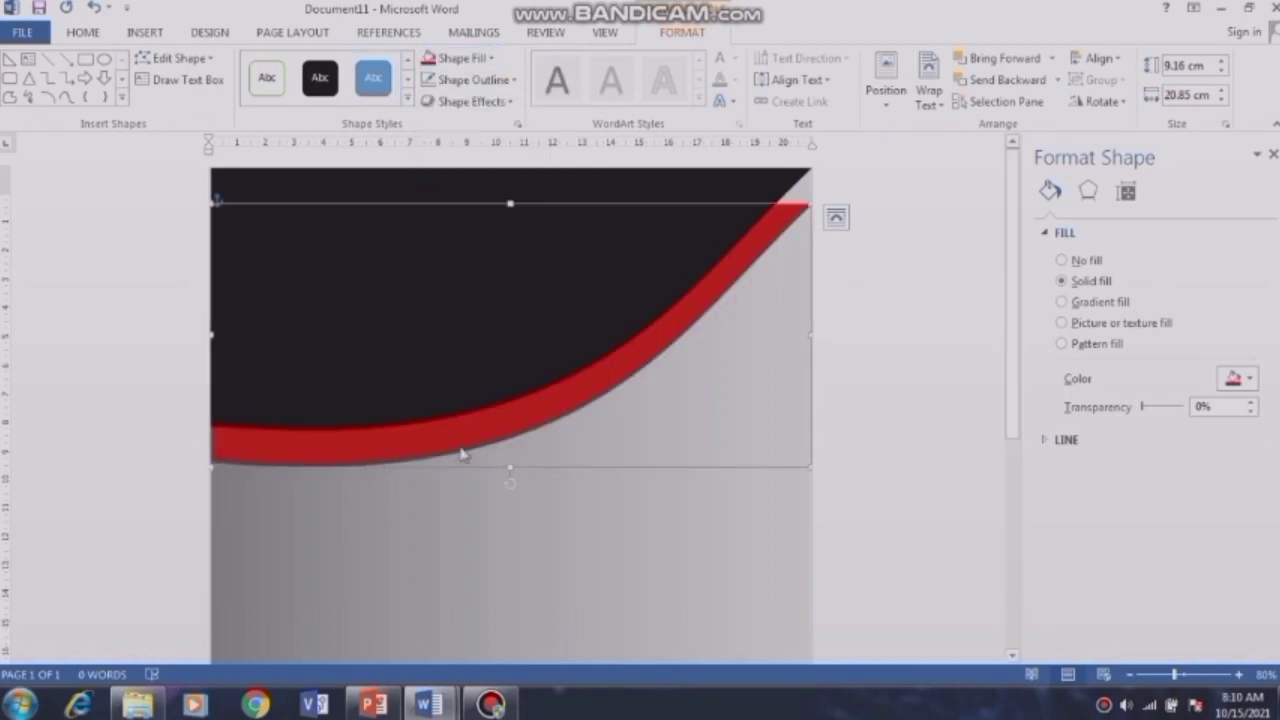
mouse_move(464, 466)
mouse_down()
mouse_move(477, 437)
mouse_move(464, 443)
mouse_up()
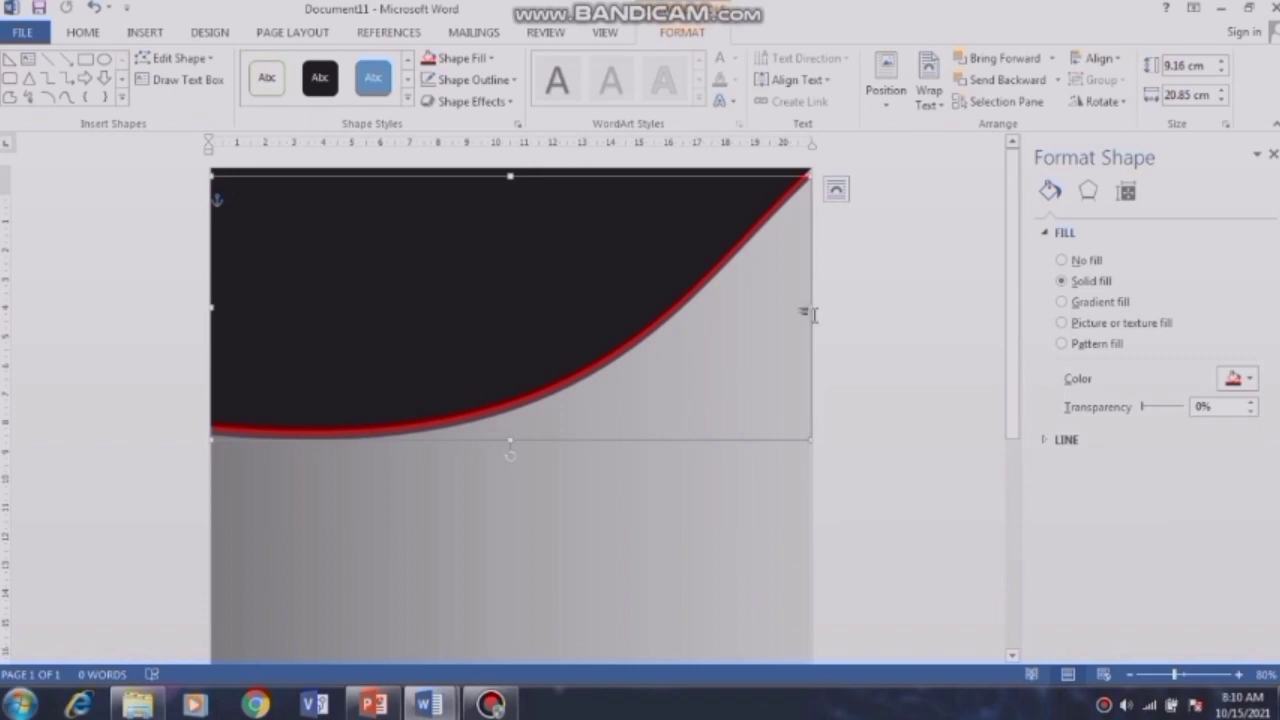
drag(810, 308, 867, 348)
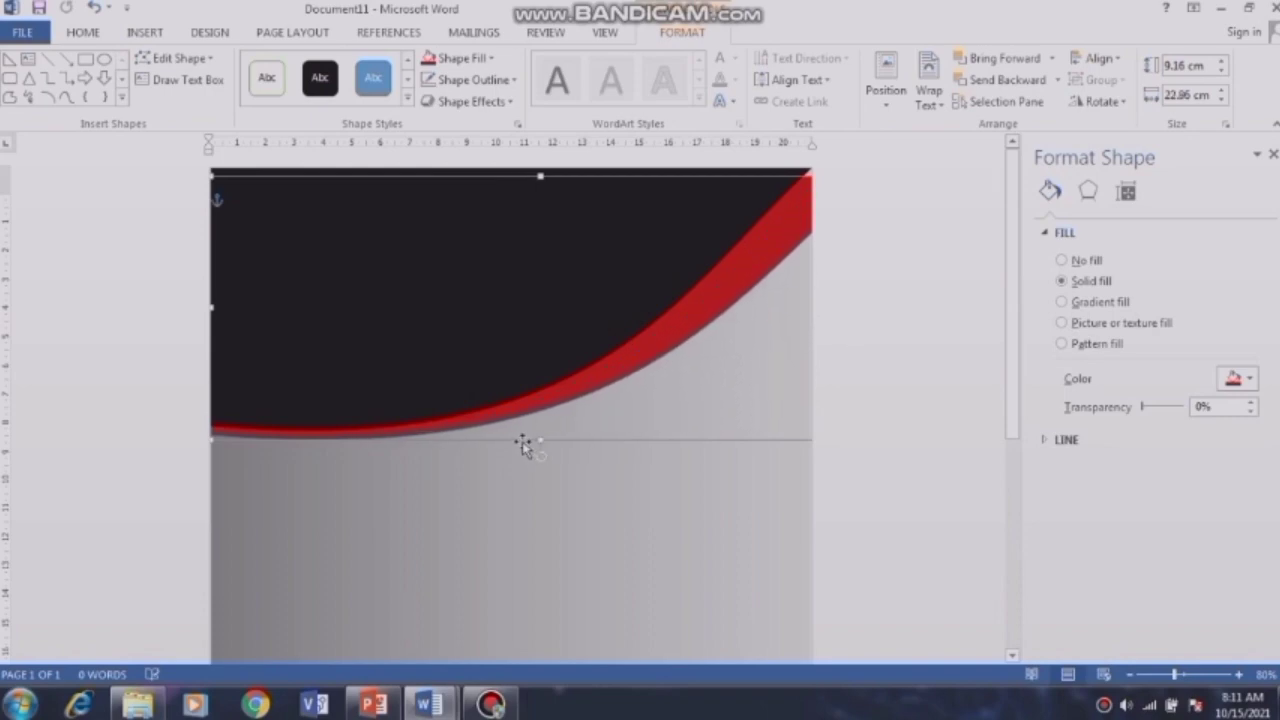
drag(523, 445, 520, 431)
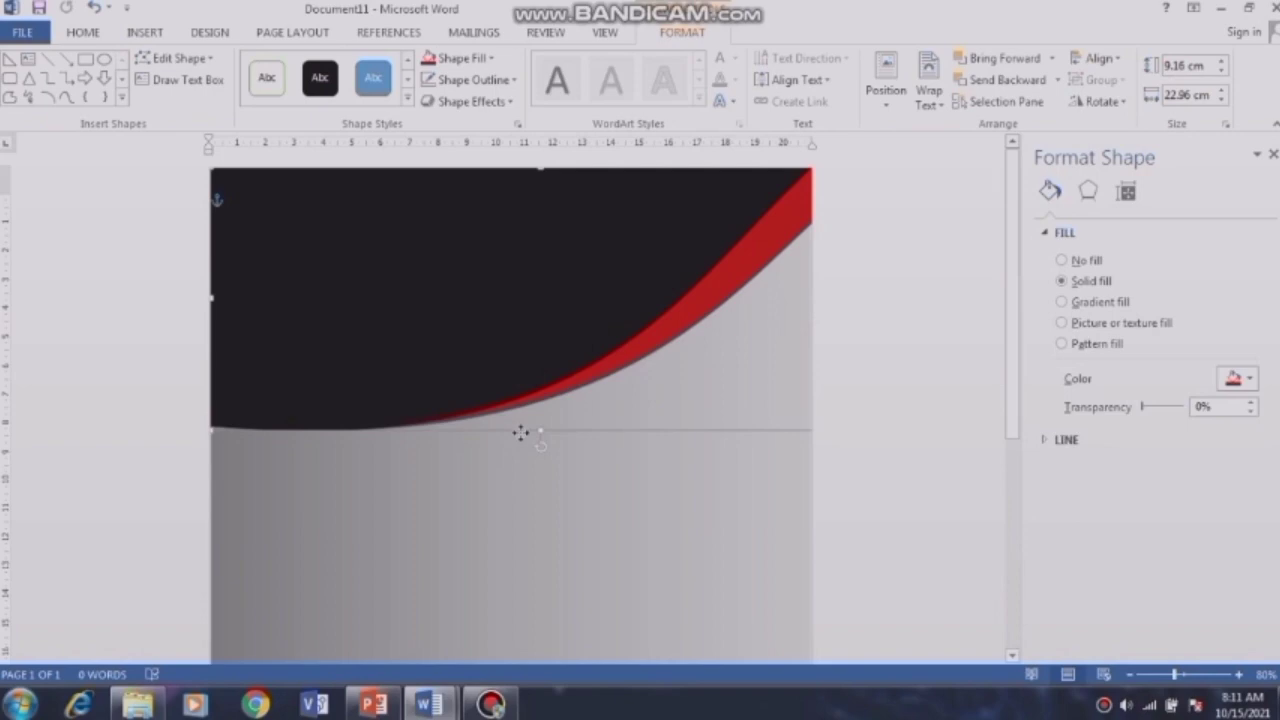
drag(540, 430, 541, 441)
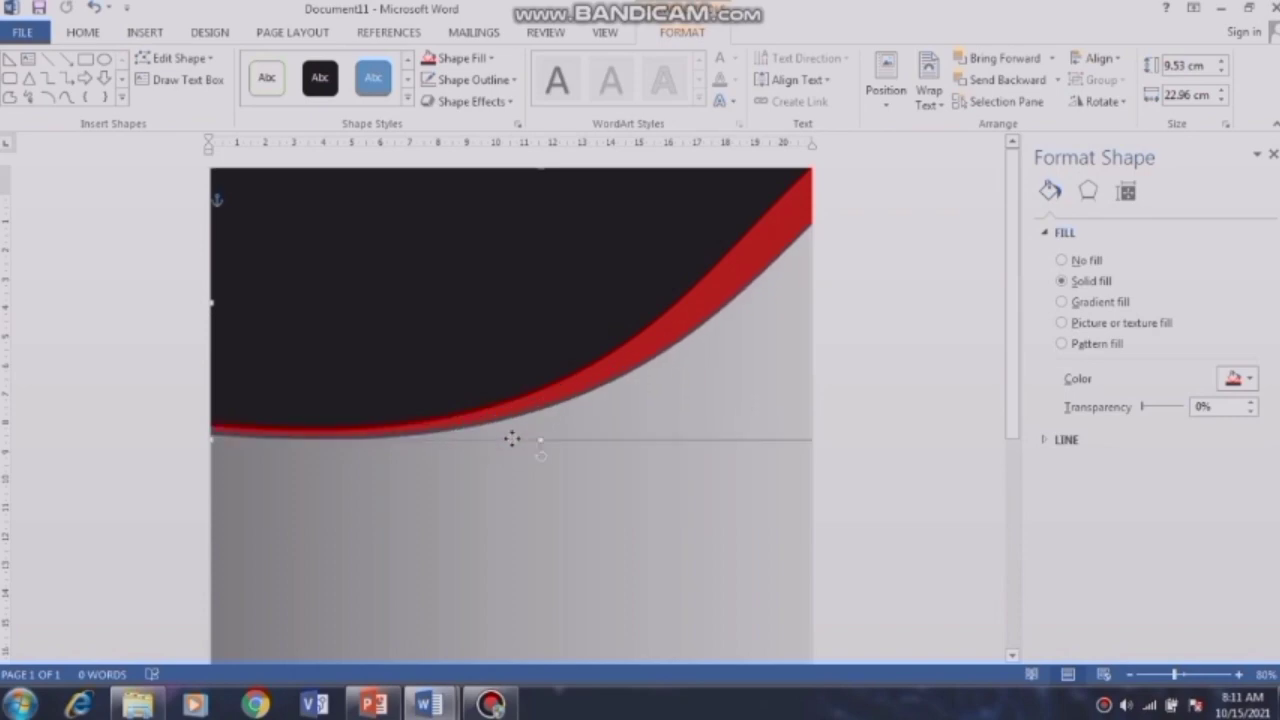
click(665, 410)
Step: Give the black curved shape a white 3 pt outline
click(494, 276)
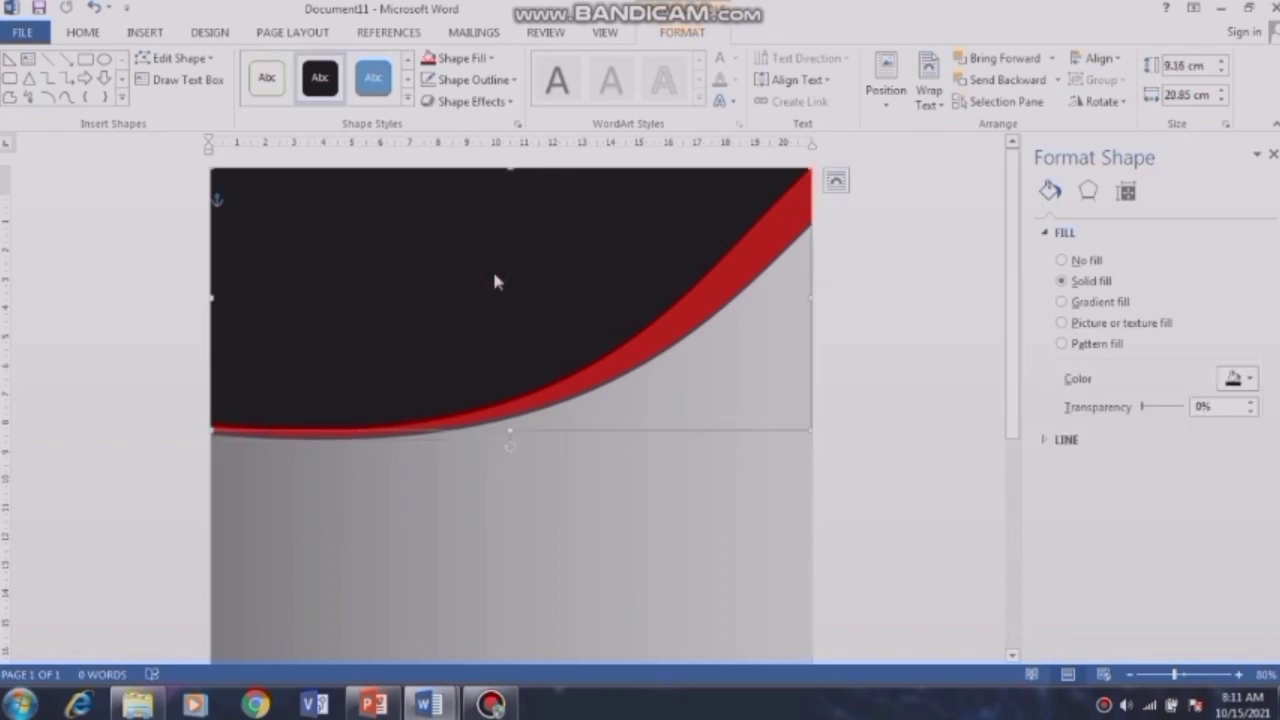
click(513, 81)
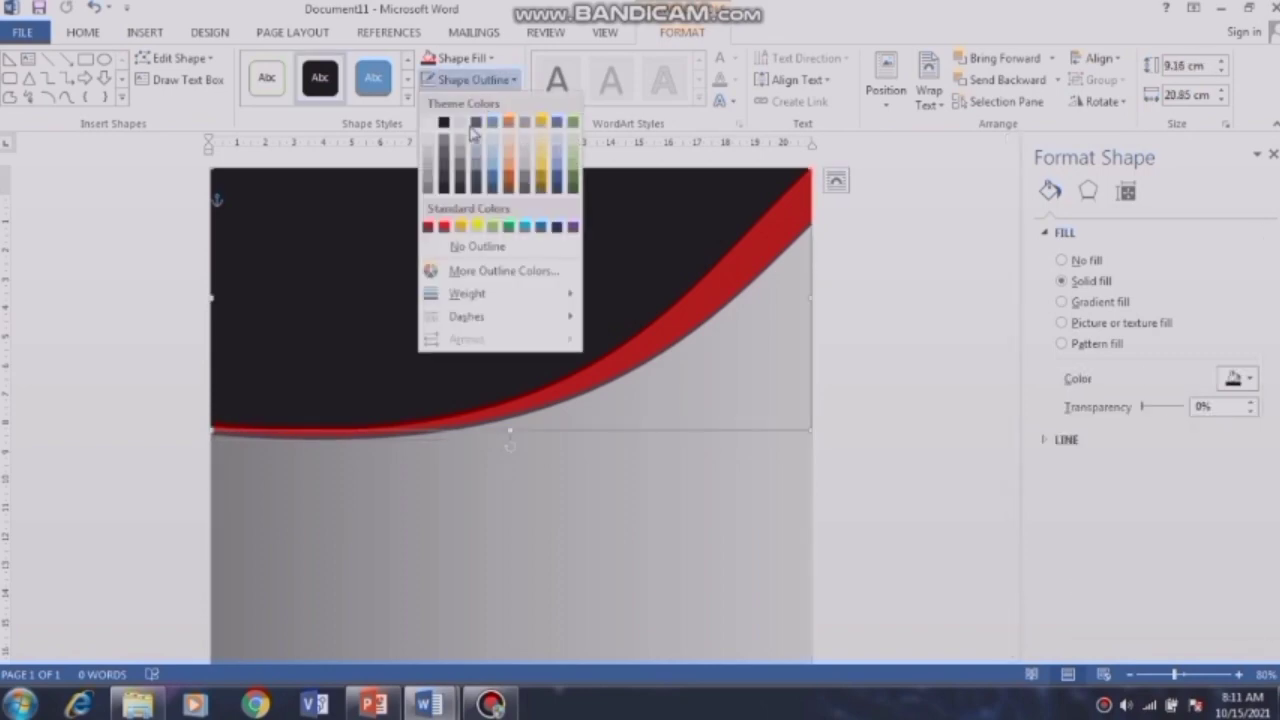
click(433, 123)
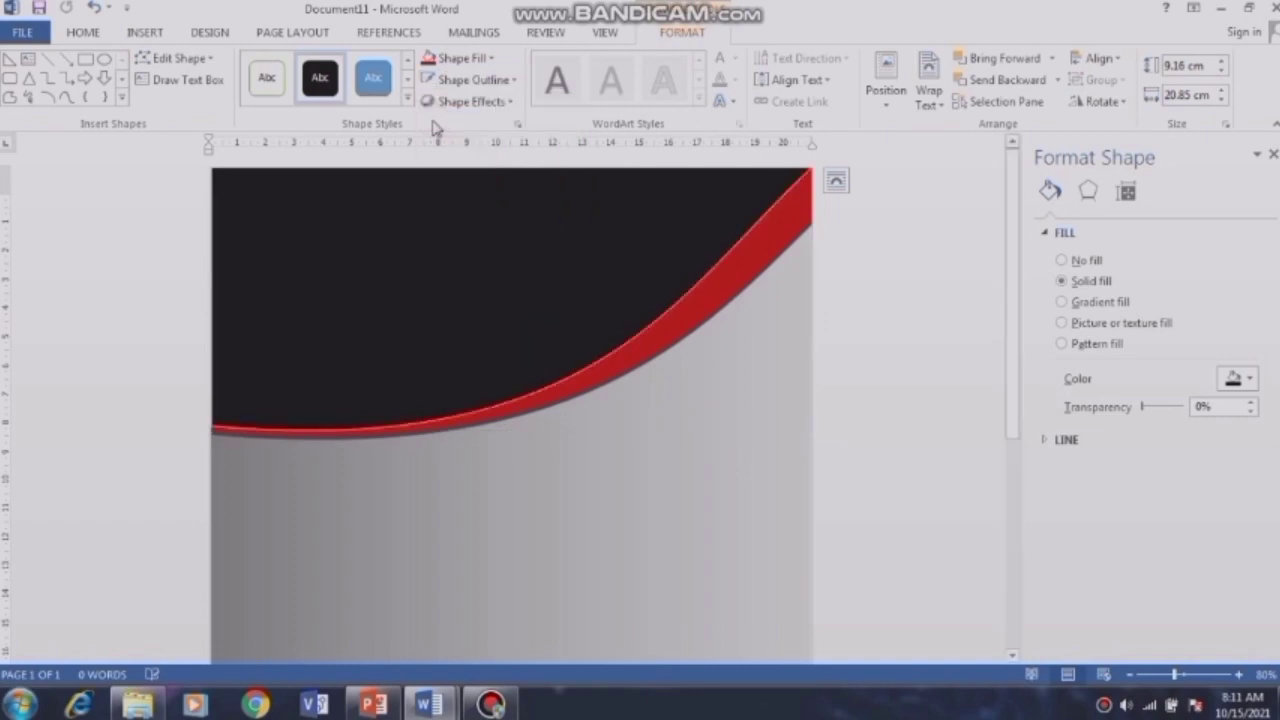
click(511, 81)
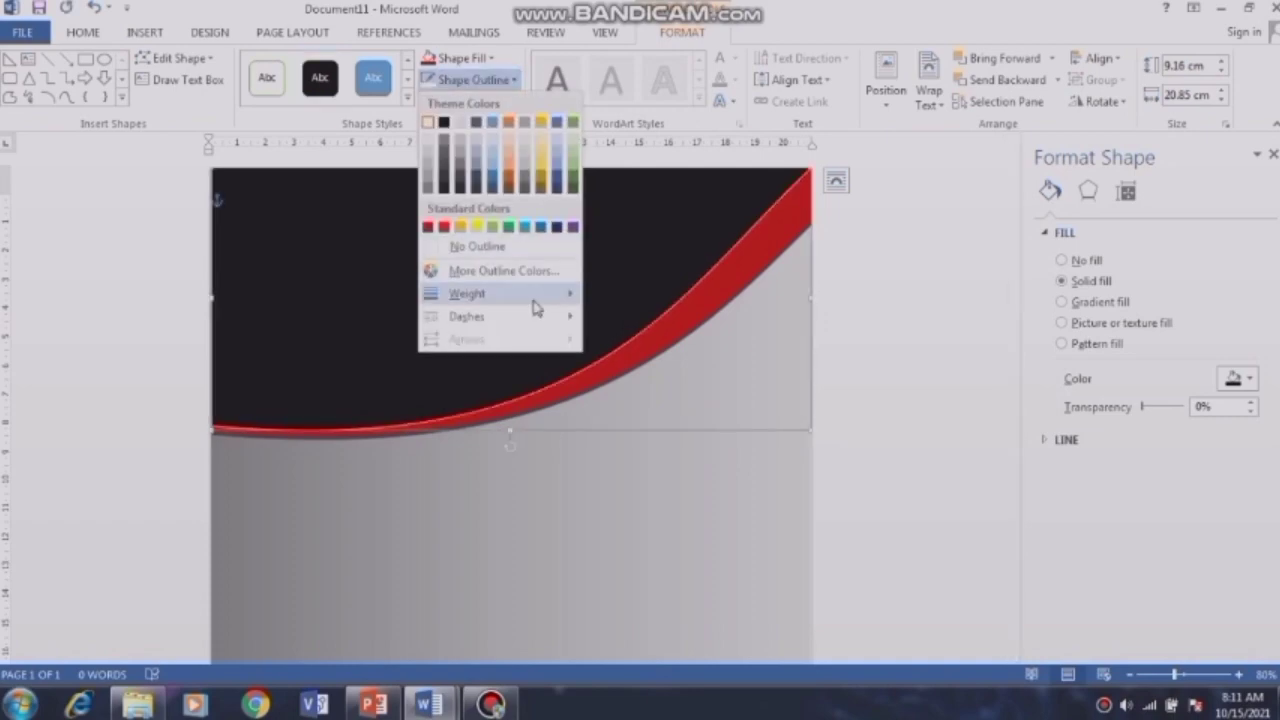
mouse_move(534, 294)
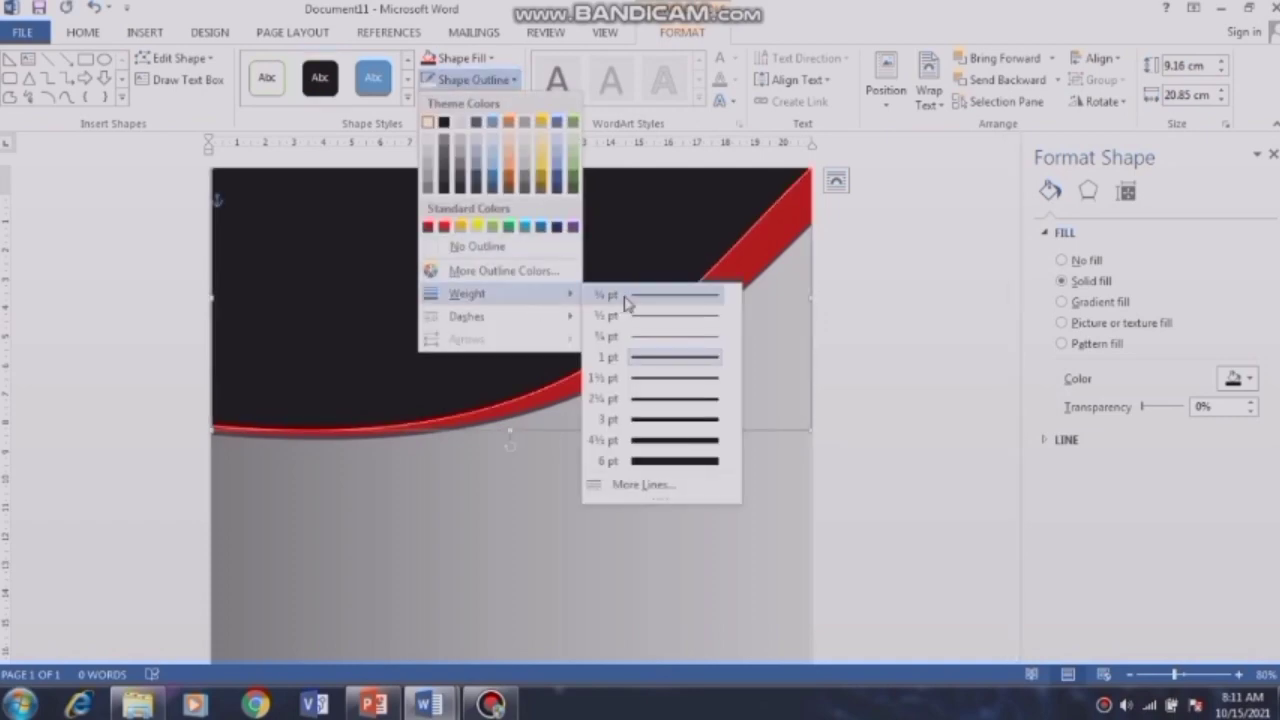
click(666, 425)
Step: Select the red curved band and paste a copy of it
click(757, 460)
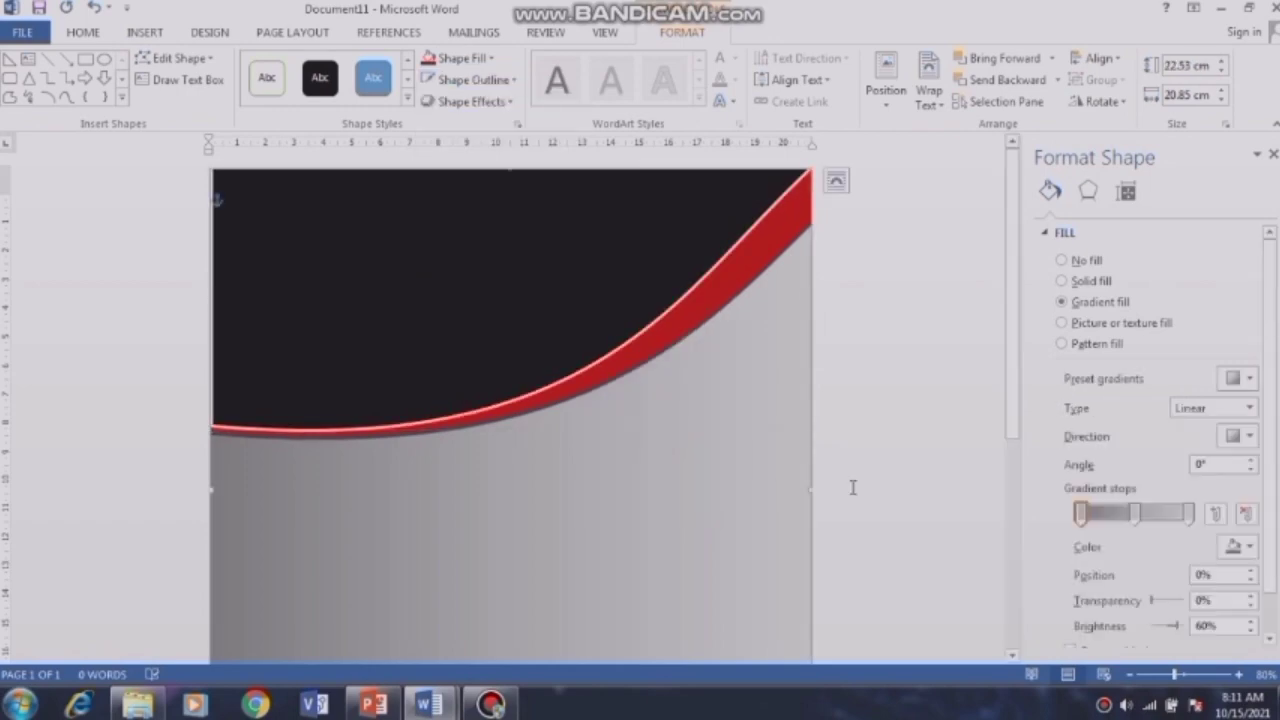
click(505, 256)
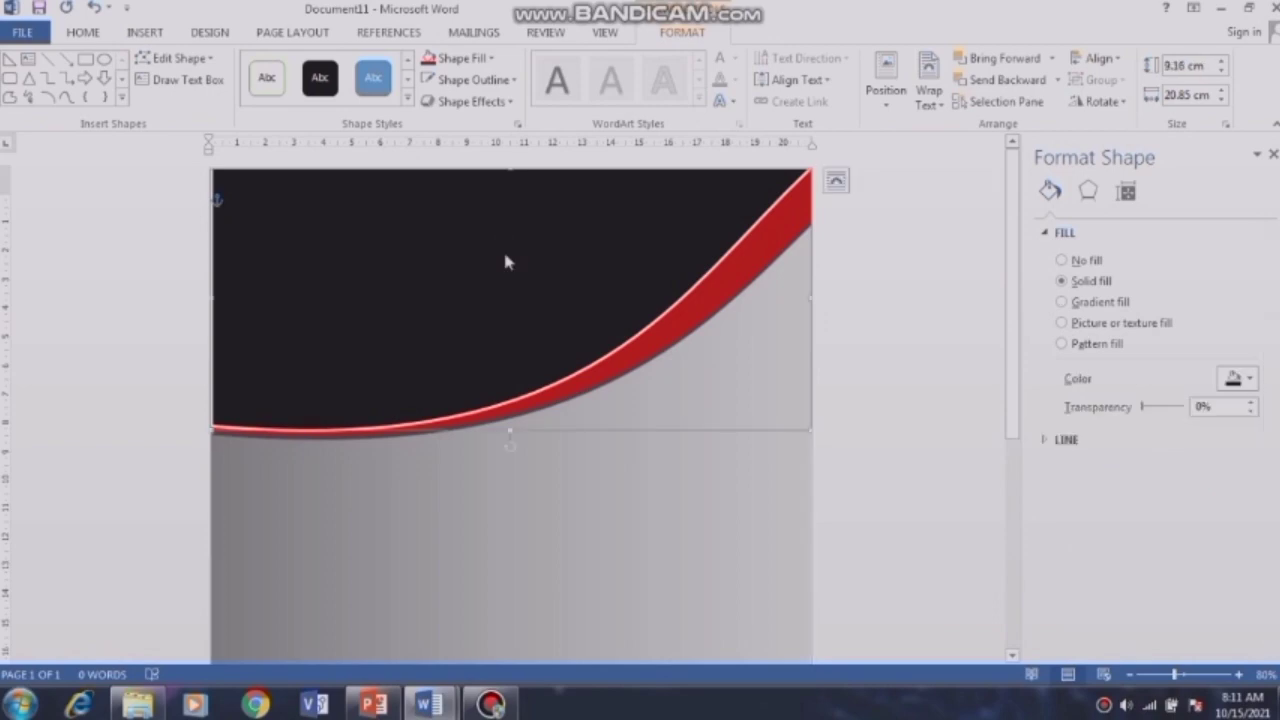
click(636, 352)
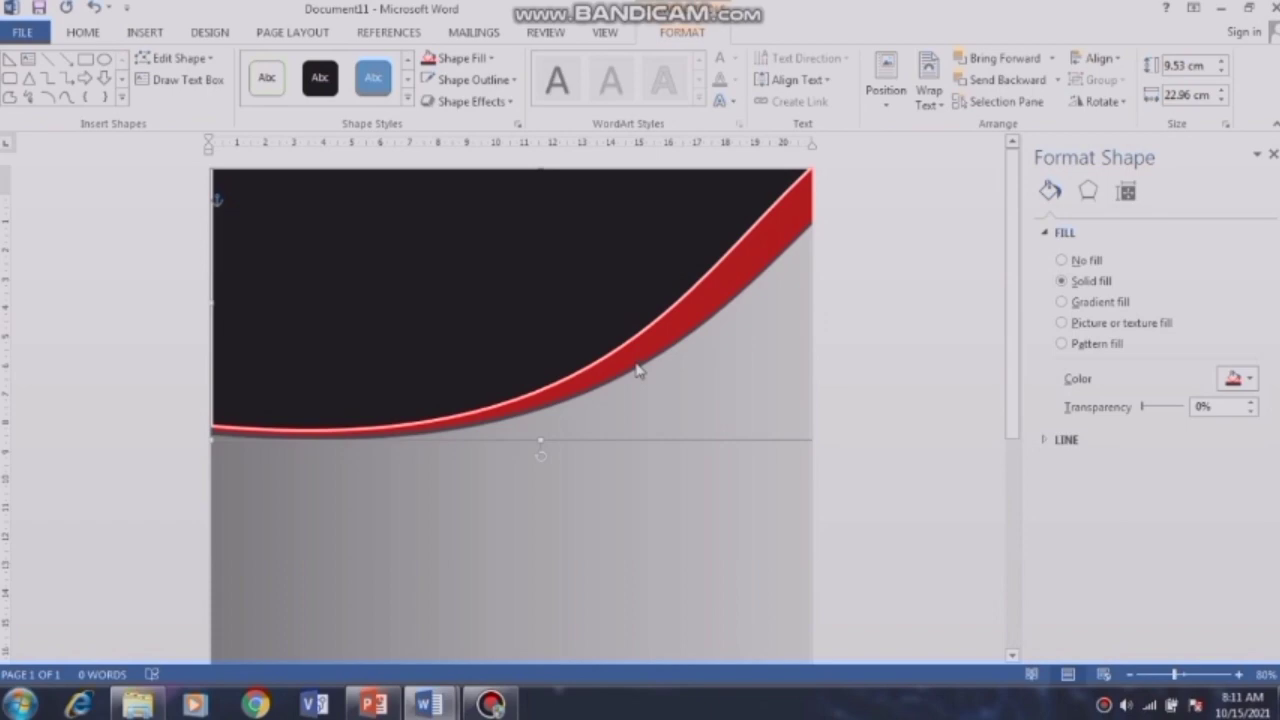
key(ctrl+v)
Step: Move the red band copy down the page and flip it horizontally and vertically
scroll(635, 368, down, 3)
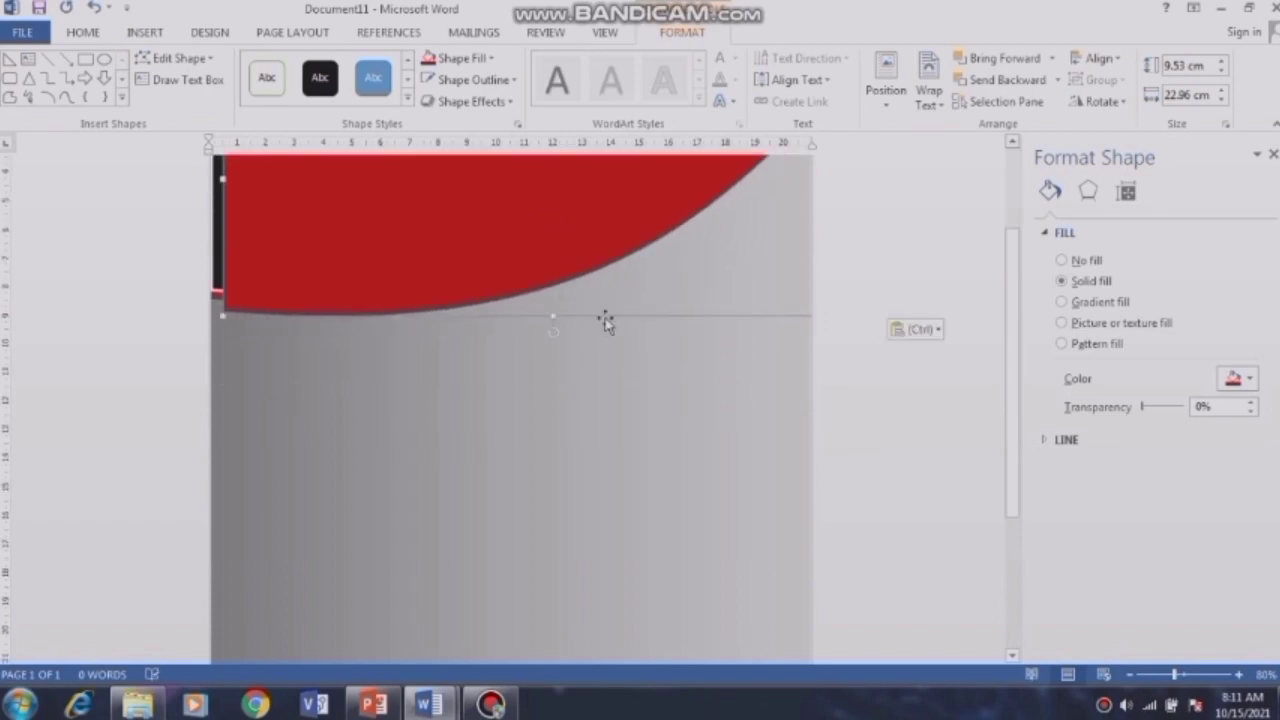
drag(605, 320, 591, 617)
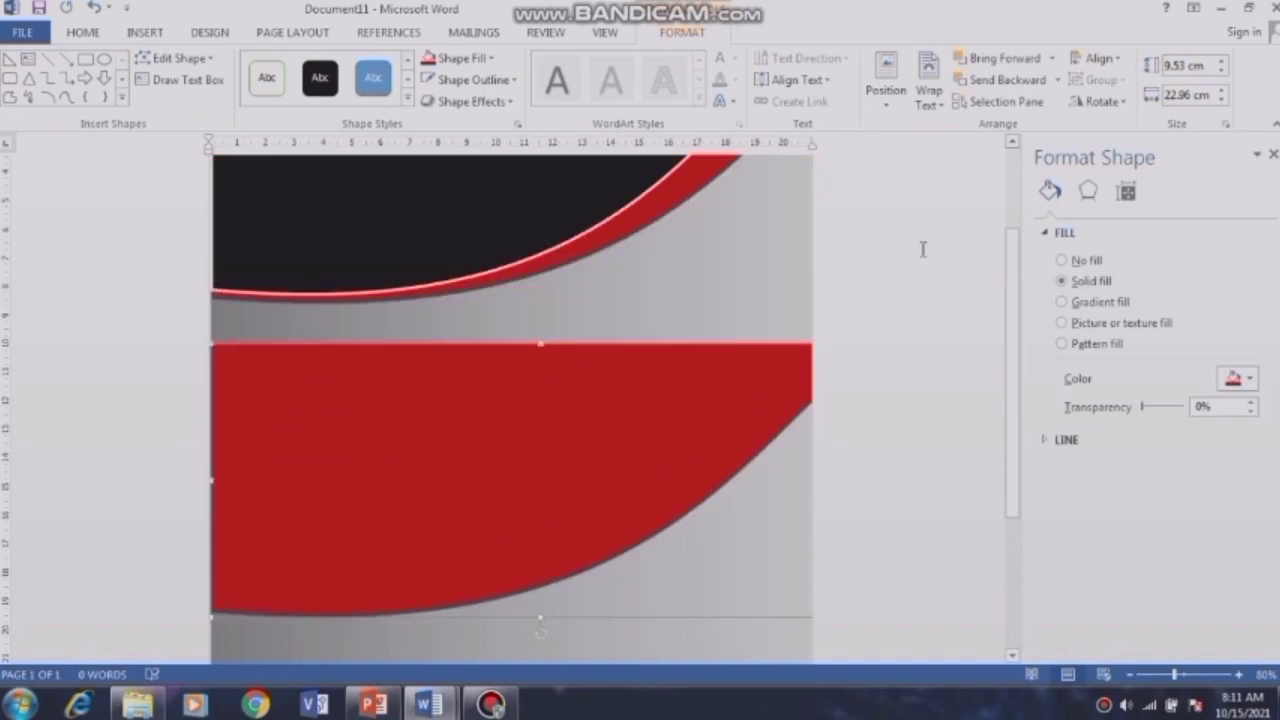
click(1118, 102)
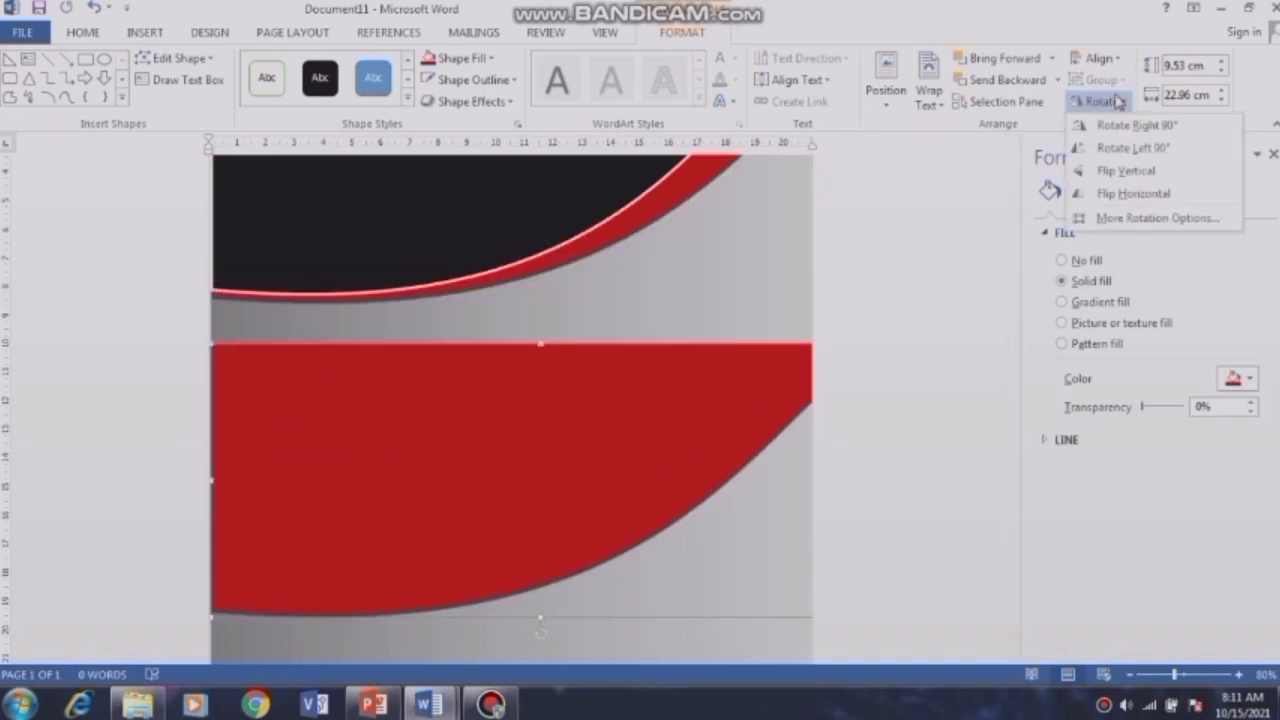
click(1106, 193)
click(1101, 102)
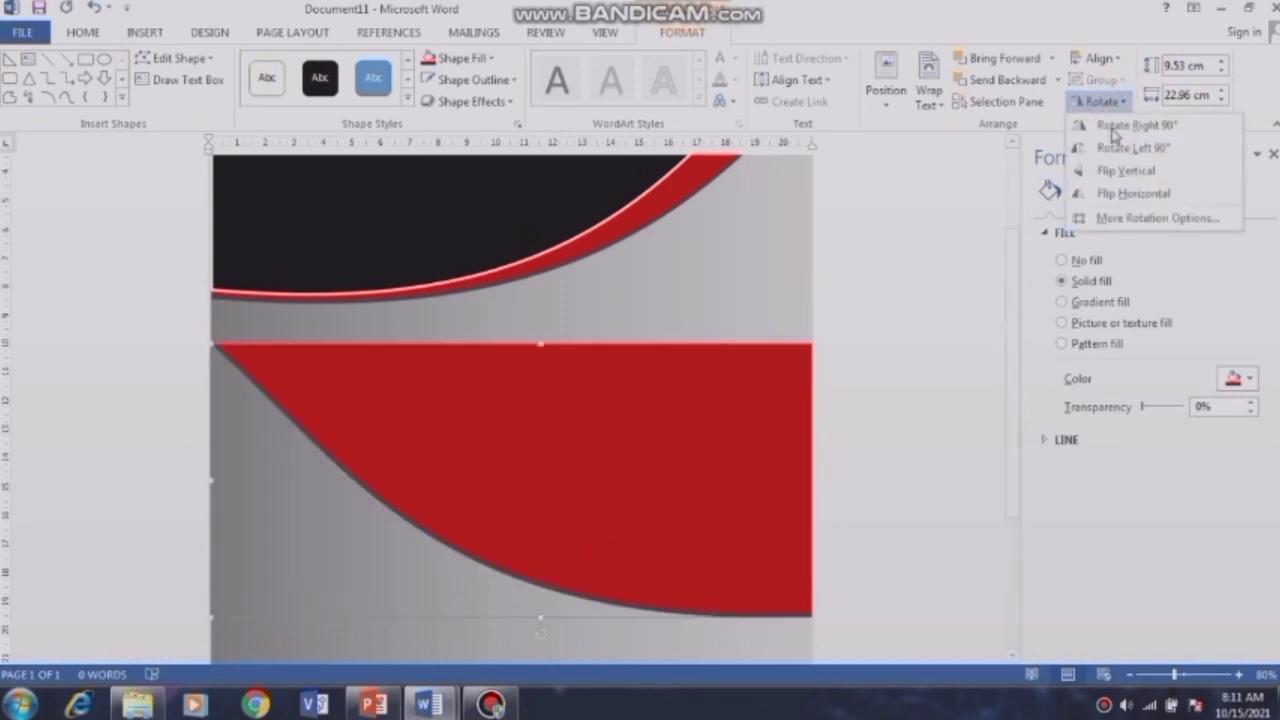
click(1145, 172)
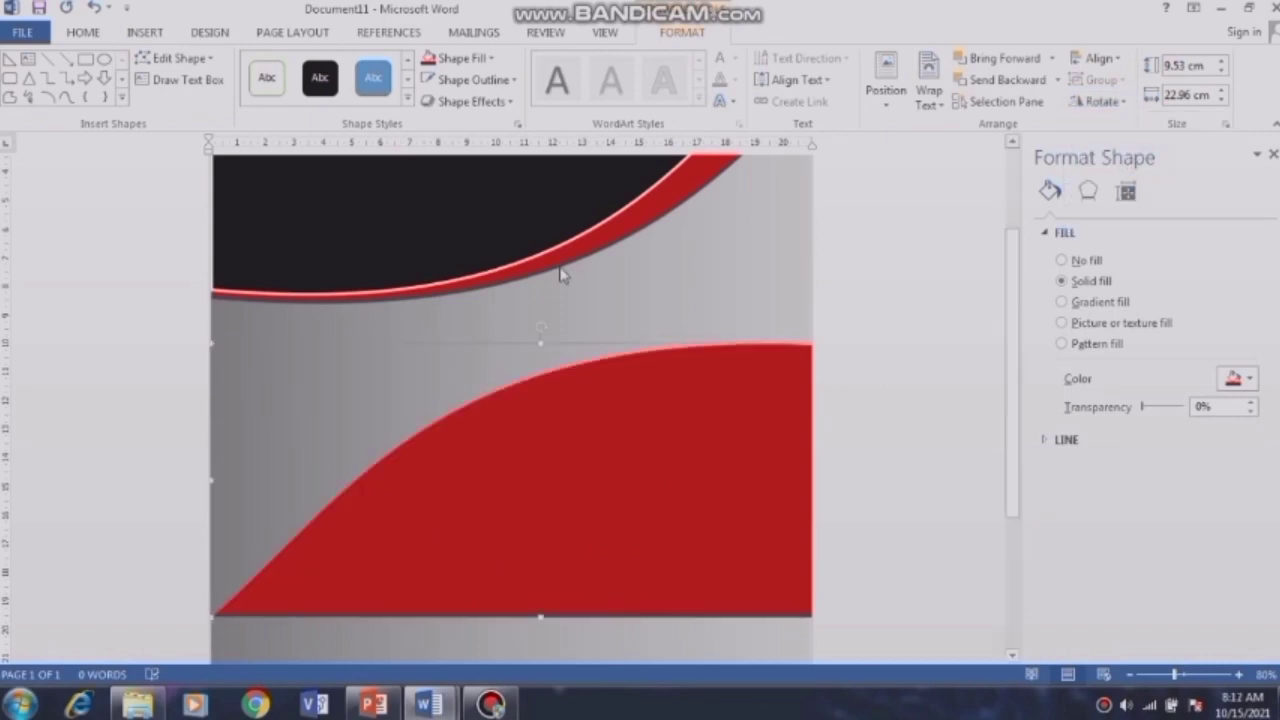
Step: Paste a copy of the black curved shape over the red one and flip it both ways
click(564, 212)
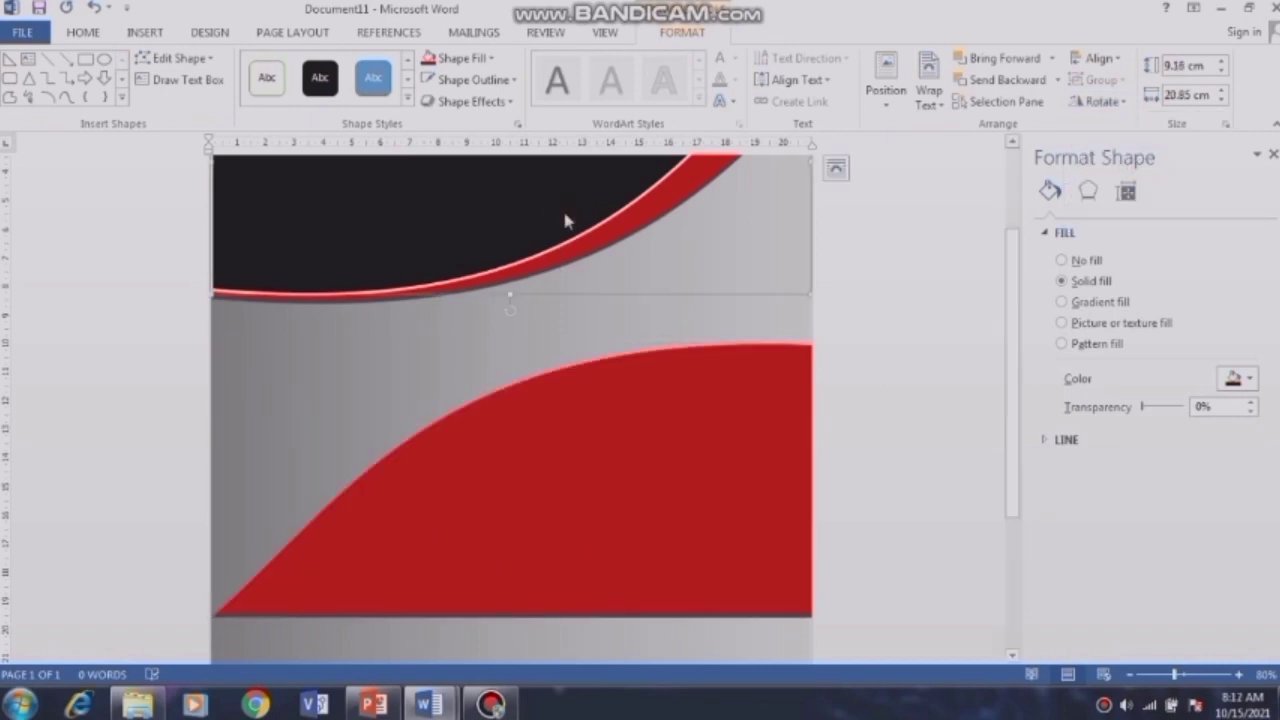
key(ctrl+v)
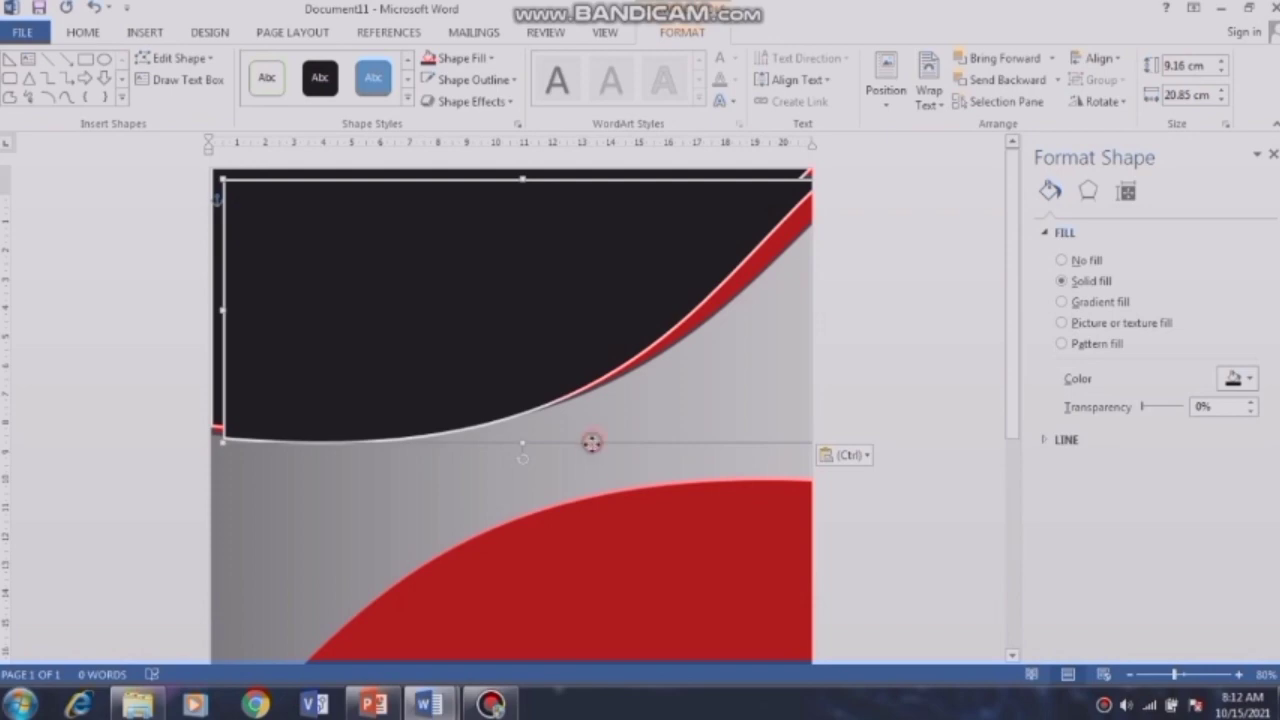
drag(591, 440, 585, 590)
click(1122, 103)
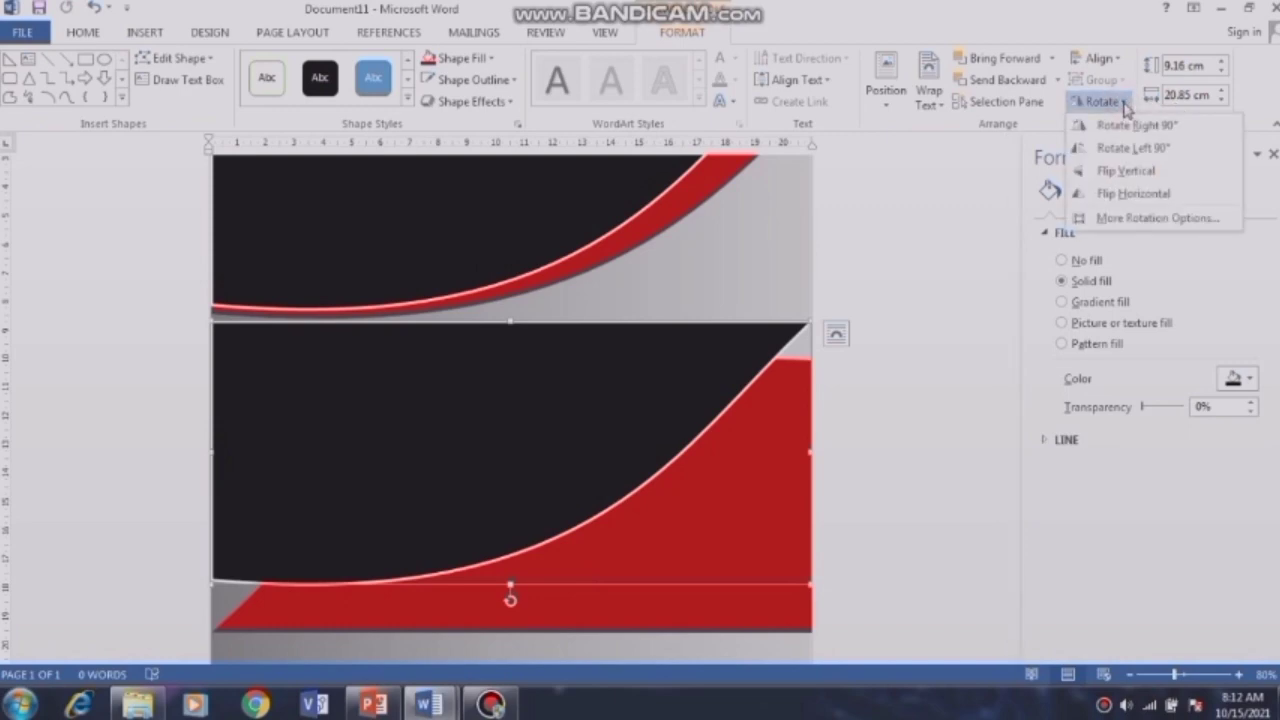
click(1130, 193)
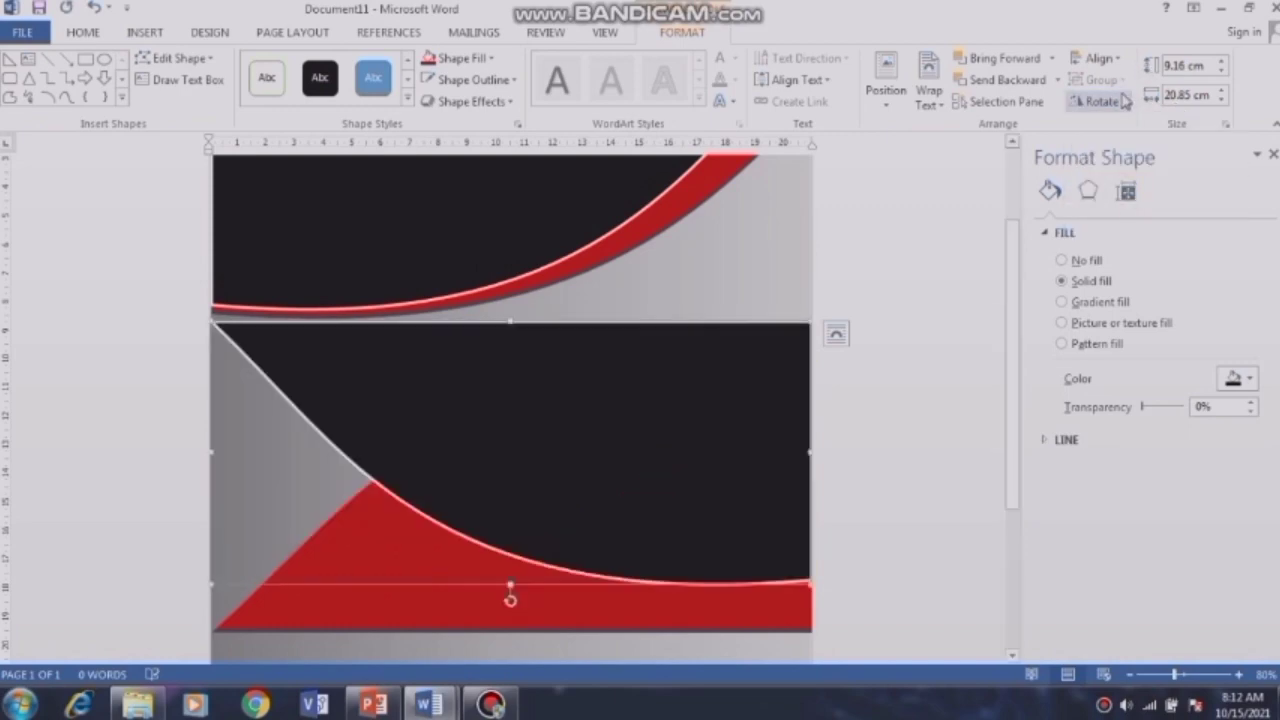
click(1122, 101)
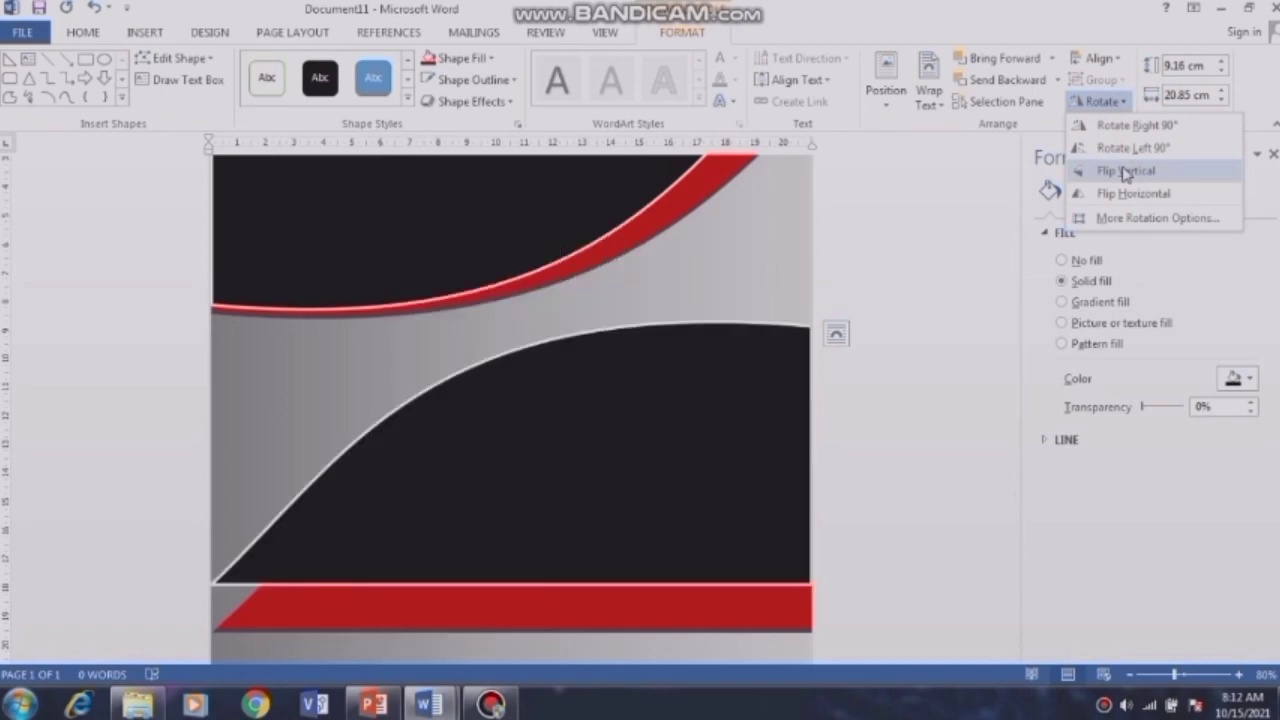
click(1124, 171)
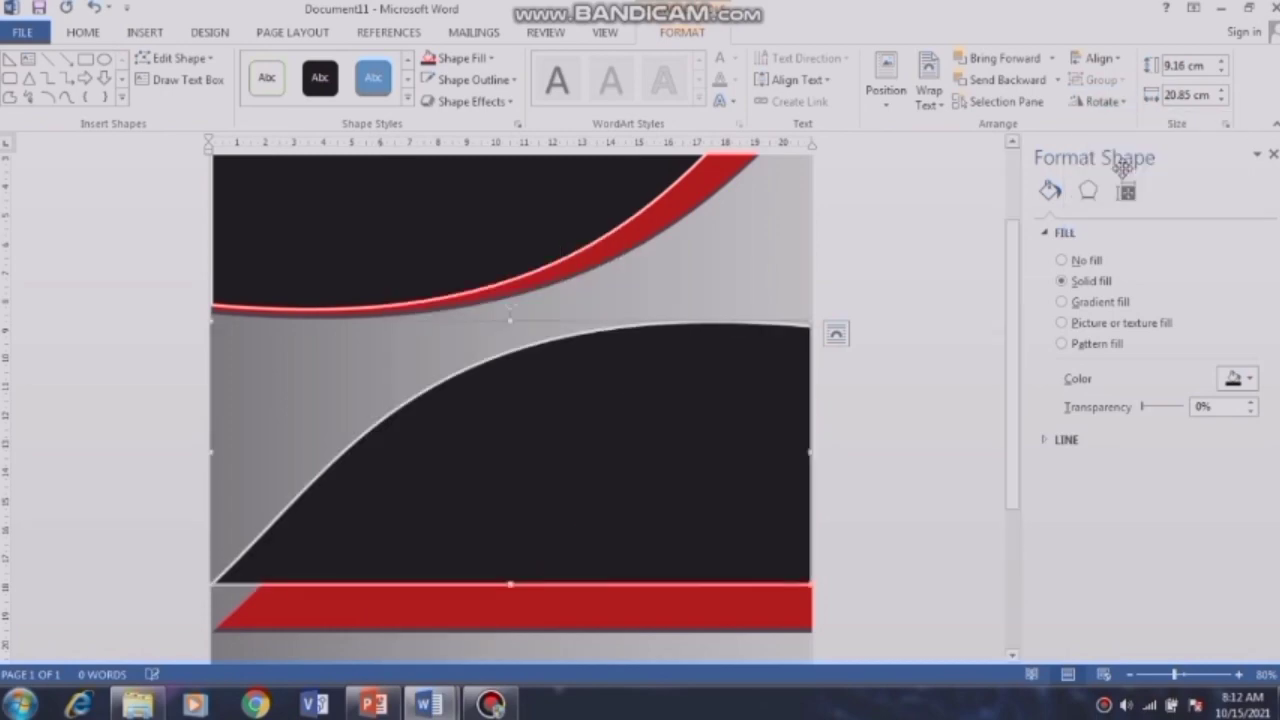
Step: Zoom out and stretch the grey background and red shape down to the page bottom
scroll(1152, 680, up, 1)
click(1152, 680)
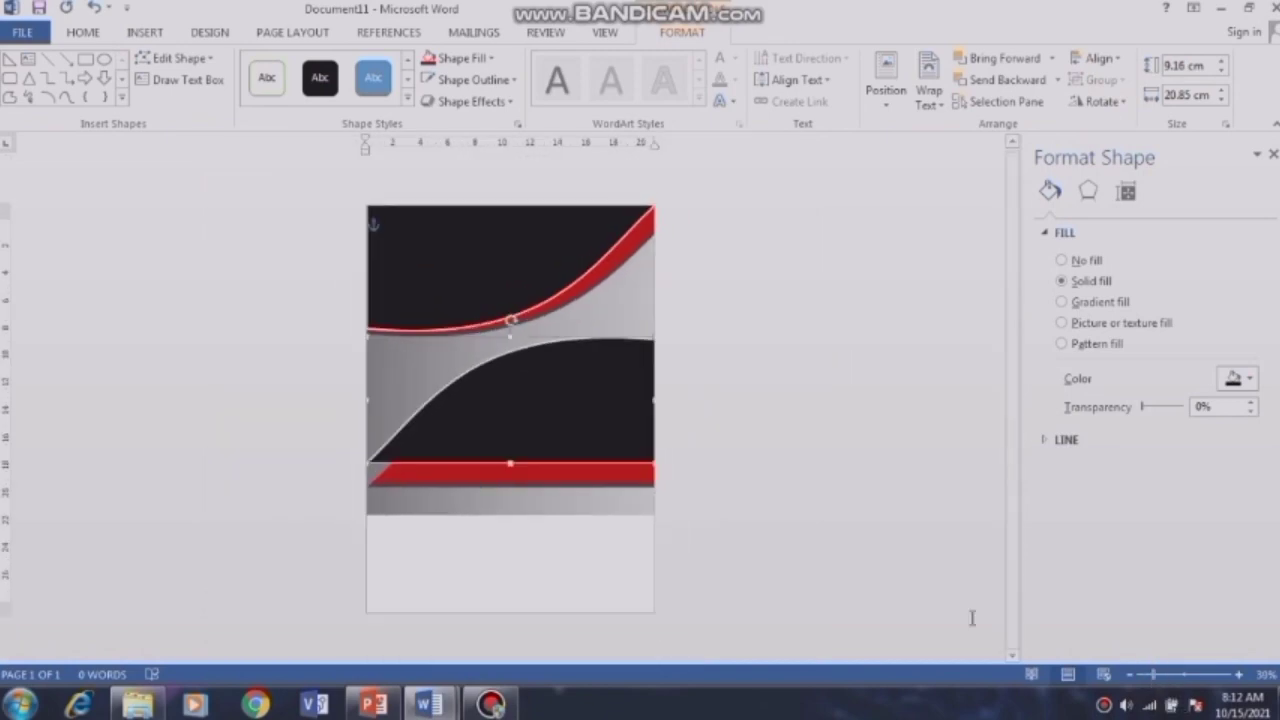
click(588, 518)
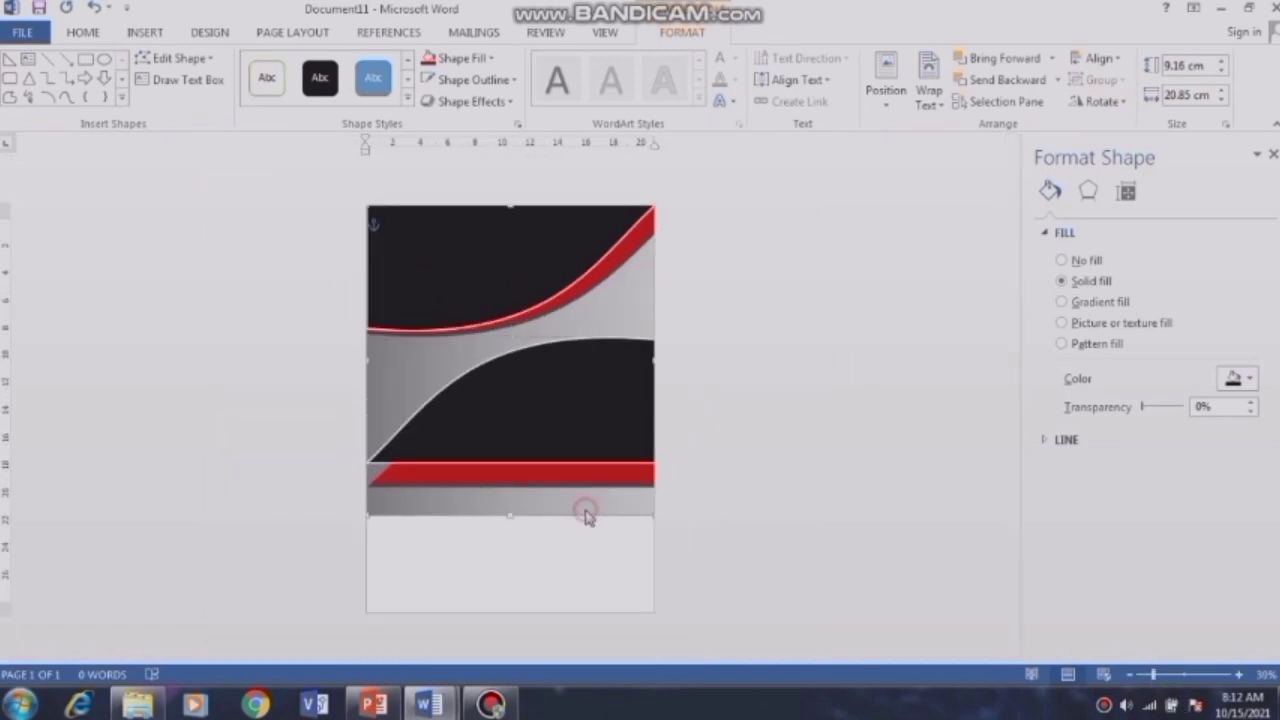
drag(510, 515, 511, 620)
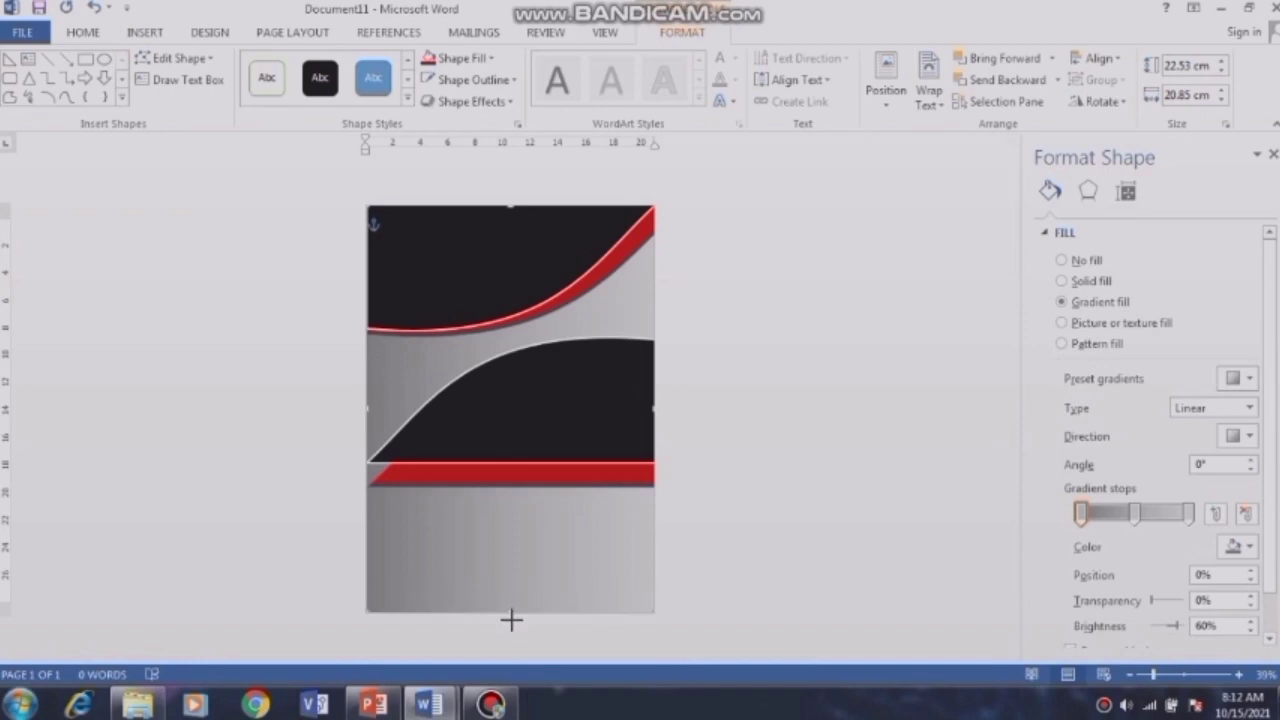
click(553, 480)
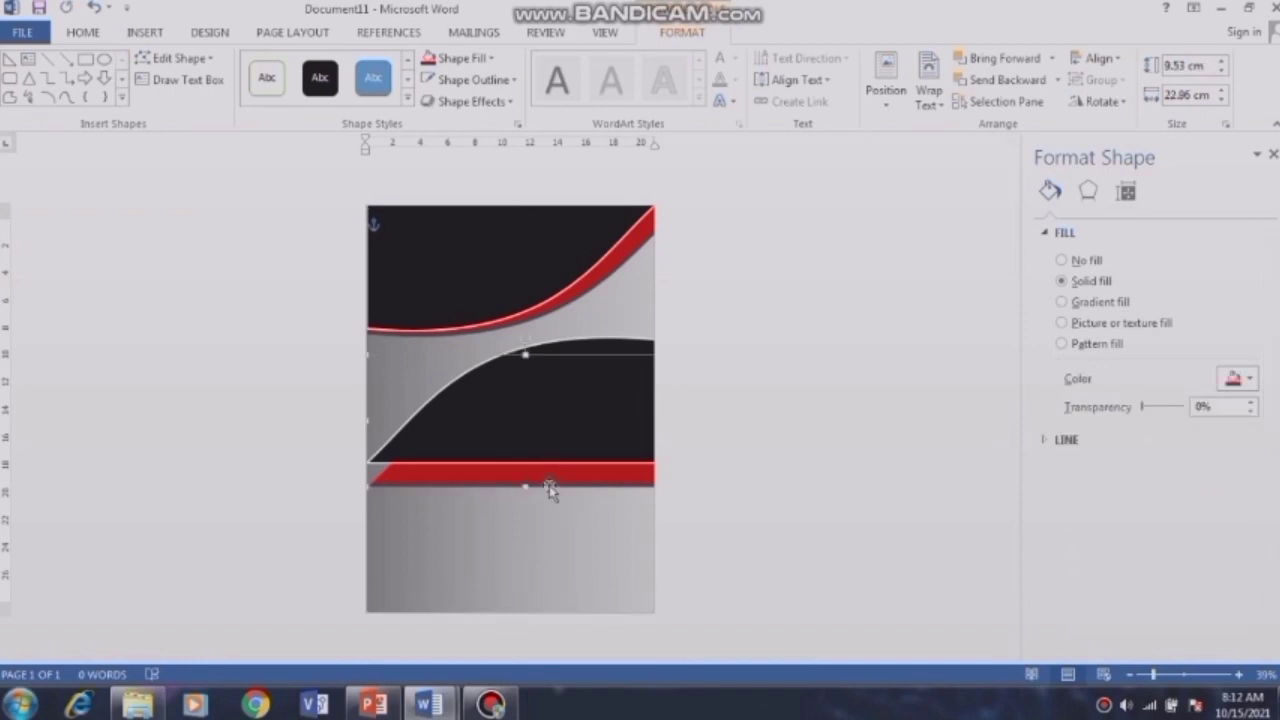
drag(527, 487, 537, 605)
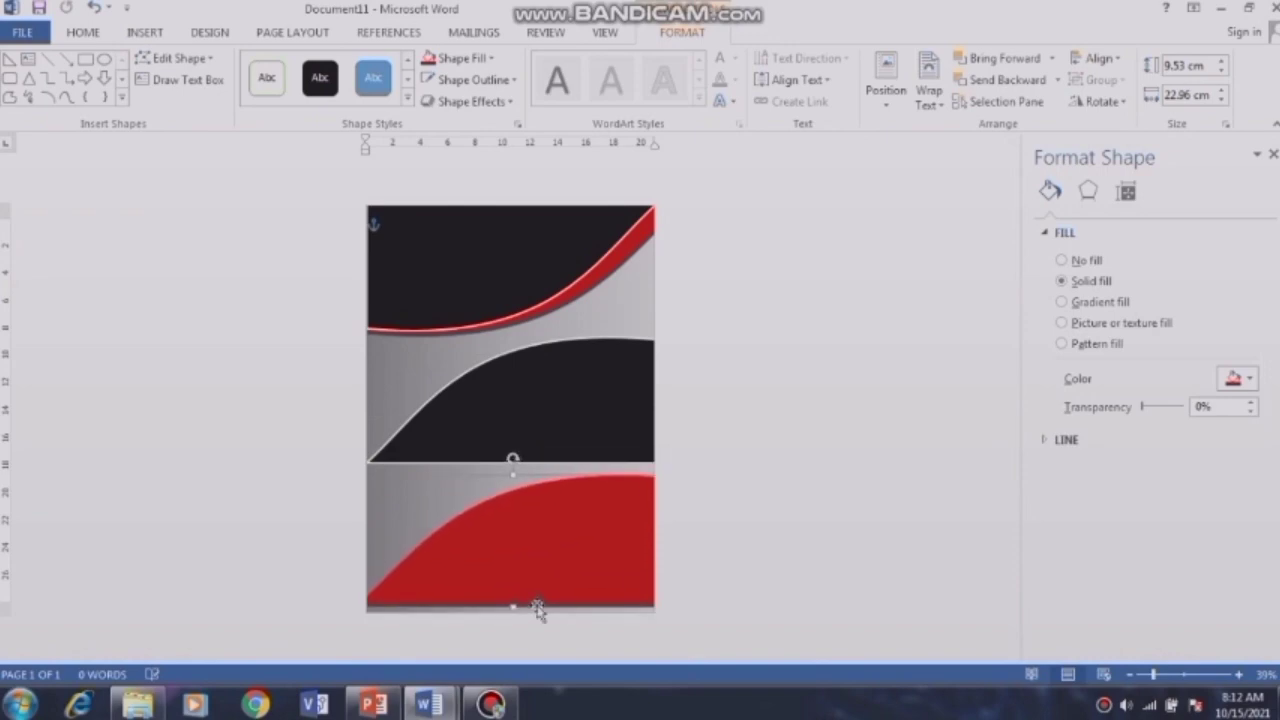
Step: Move the black curve to the page bottom and nudge the red curve slightly left
click(562, 397)
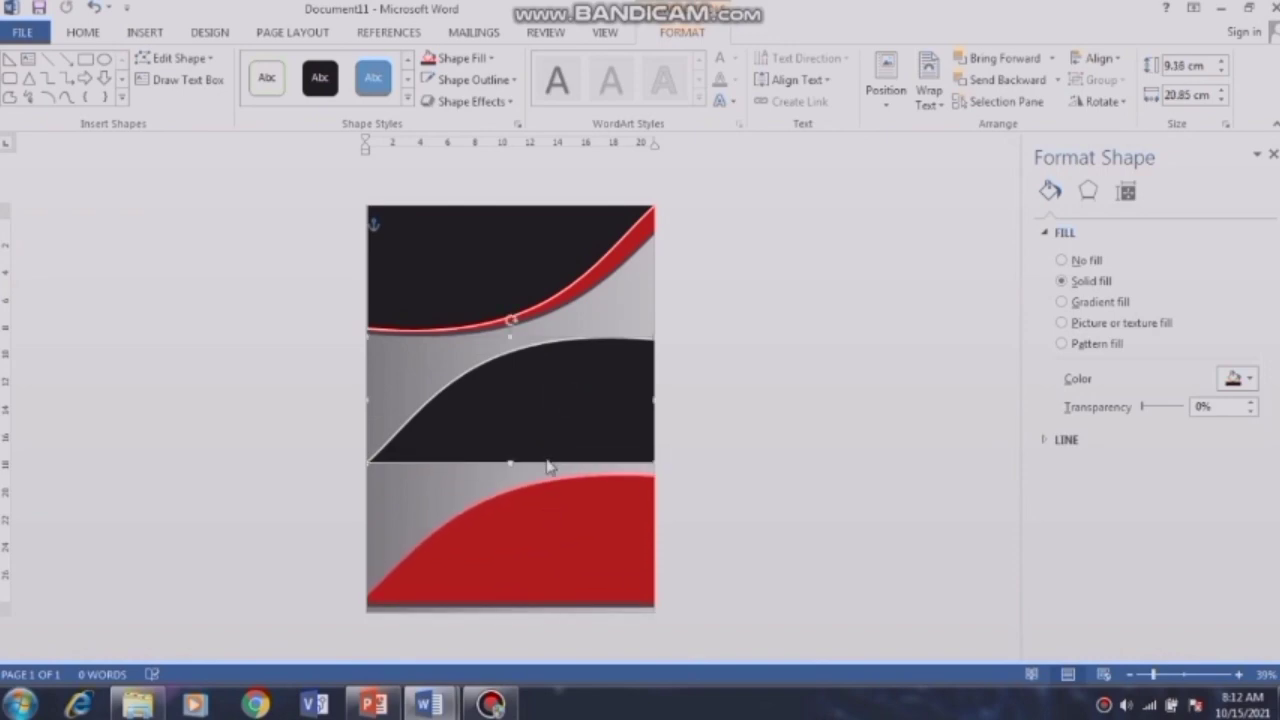
drag(545, 465, 542, 611)
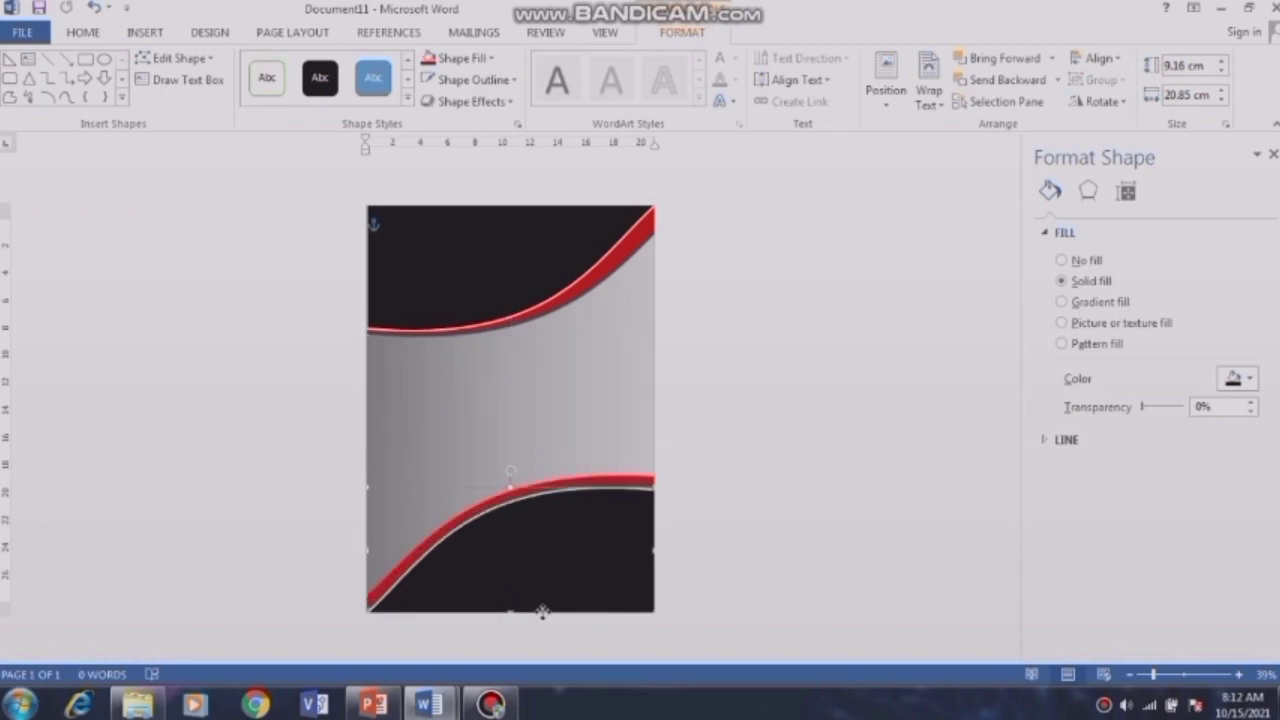
click(620, 481)
click(615, 477)
mouse_move(616, 474)
mouse_down()
mouse_move(588, 475)
mouse_move(598, 483)
mouse_up()
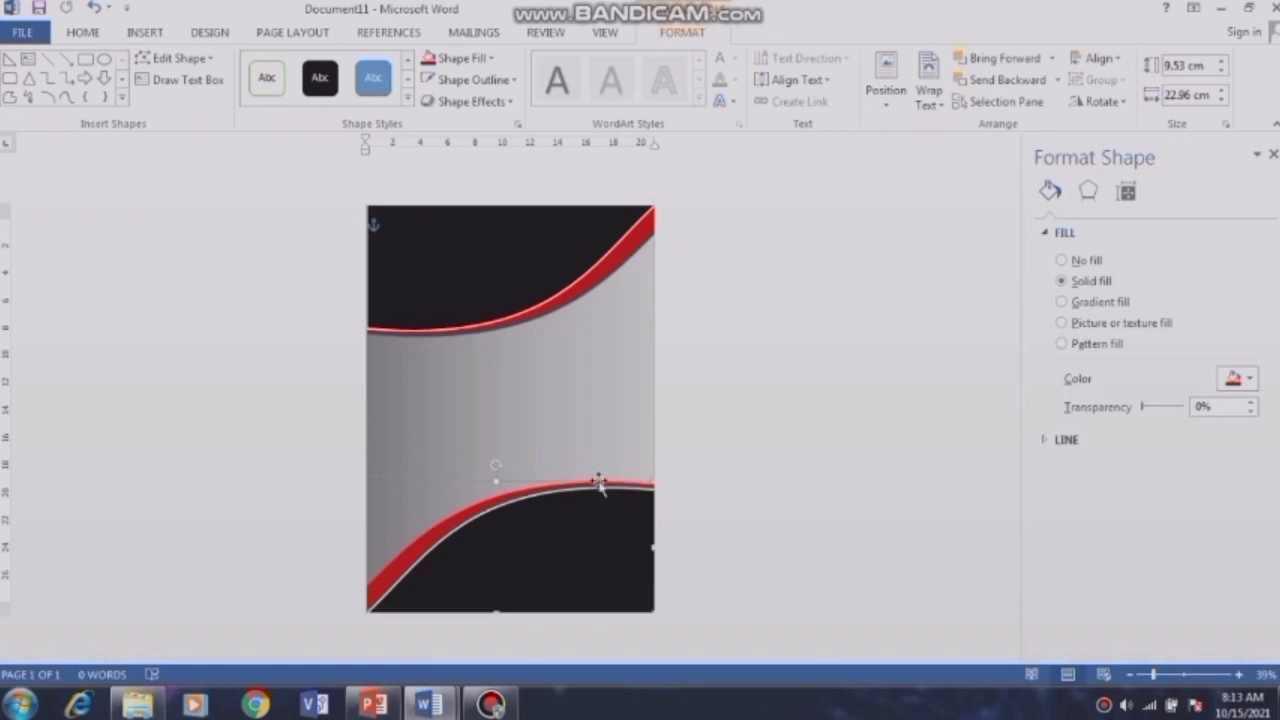
click(680, 475)
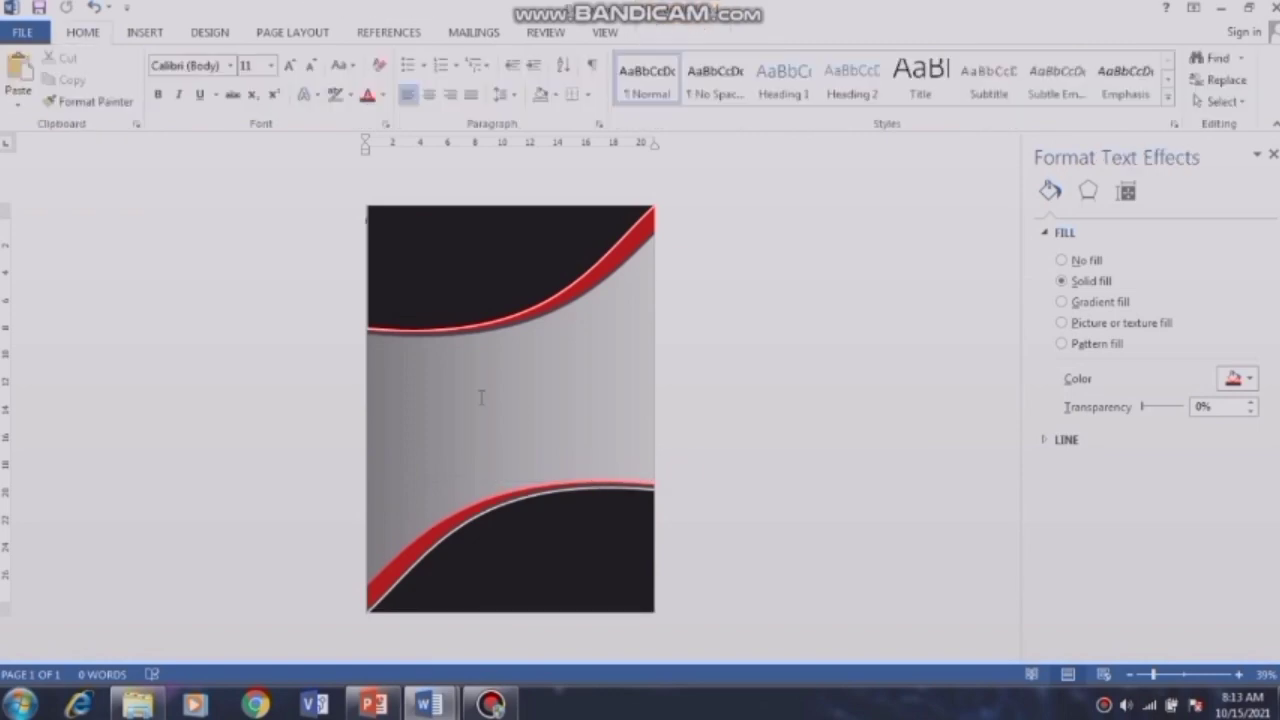
Step: Insert a gray-style WordArt reading 'BUKU PELAJARAN' and nudge it into the cover's top-left
click(590, 408)
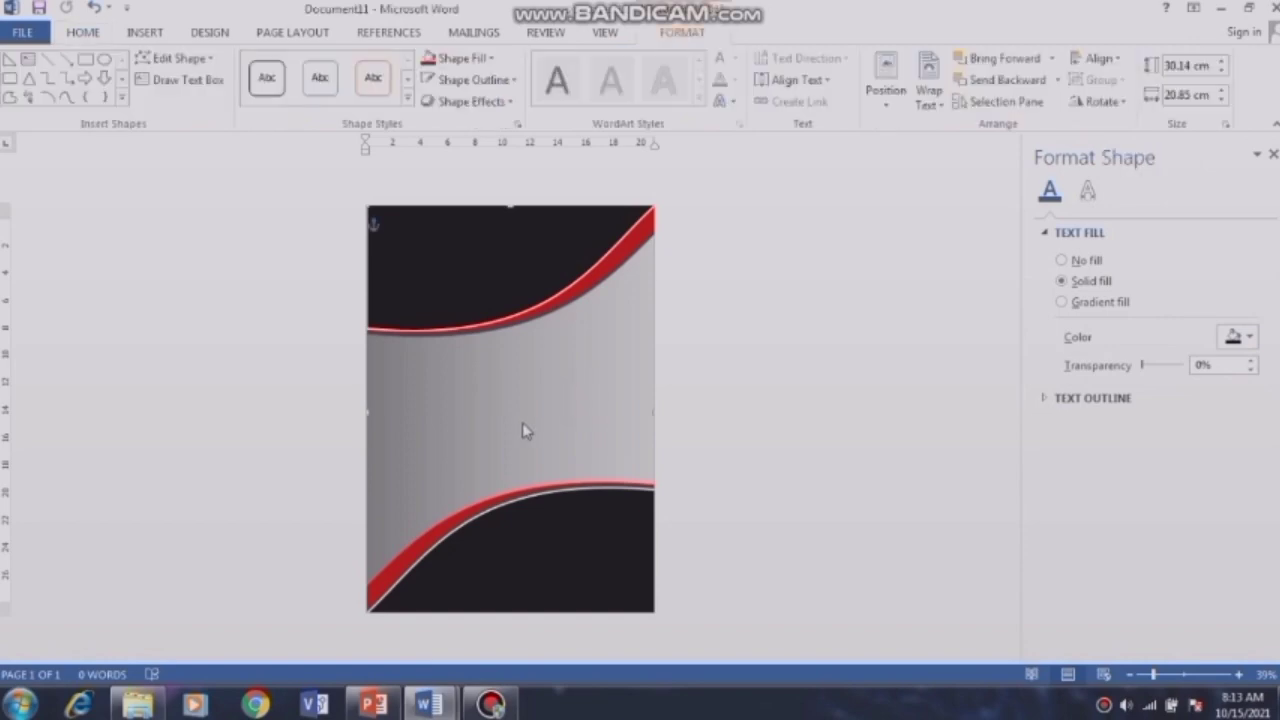
click(142, 33)
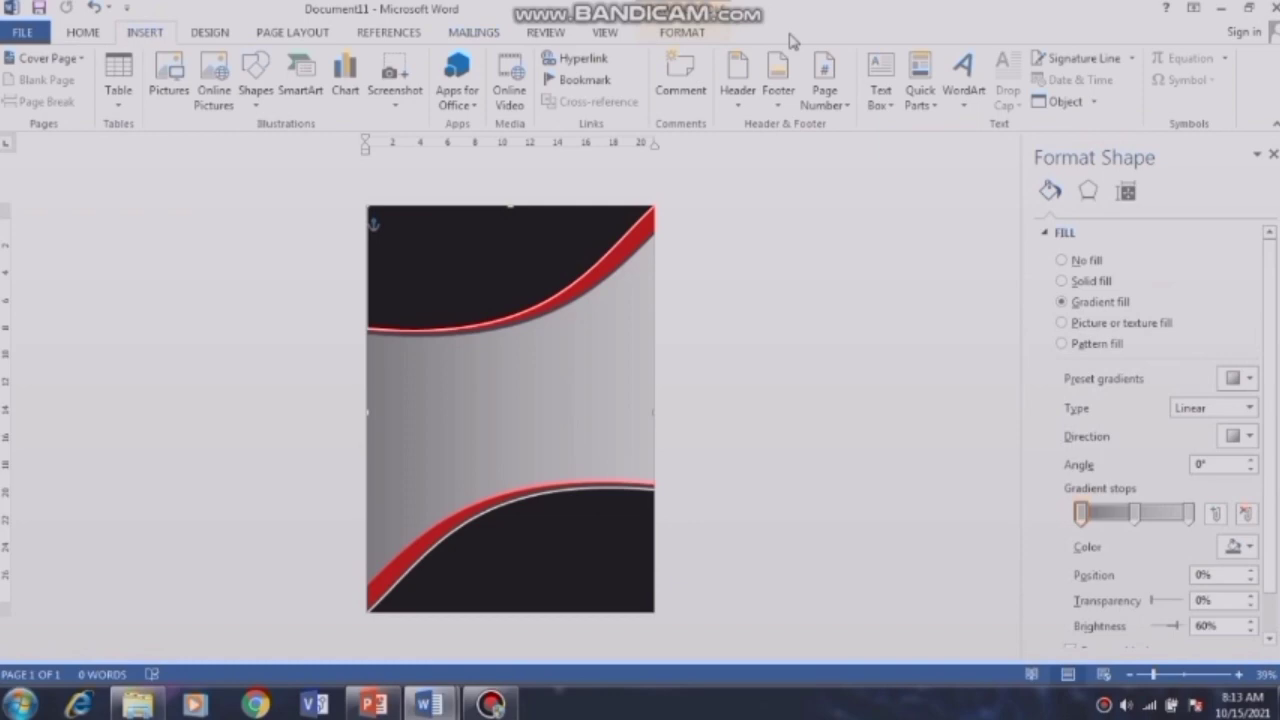
click(976, 82)
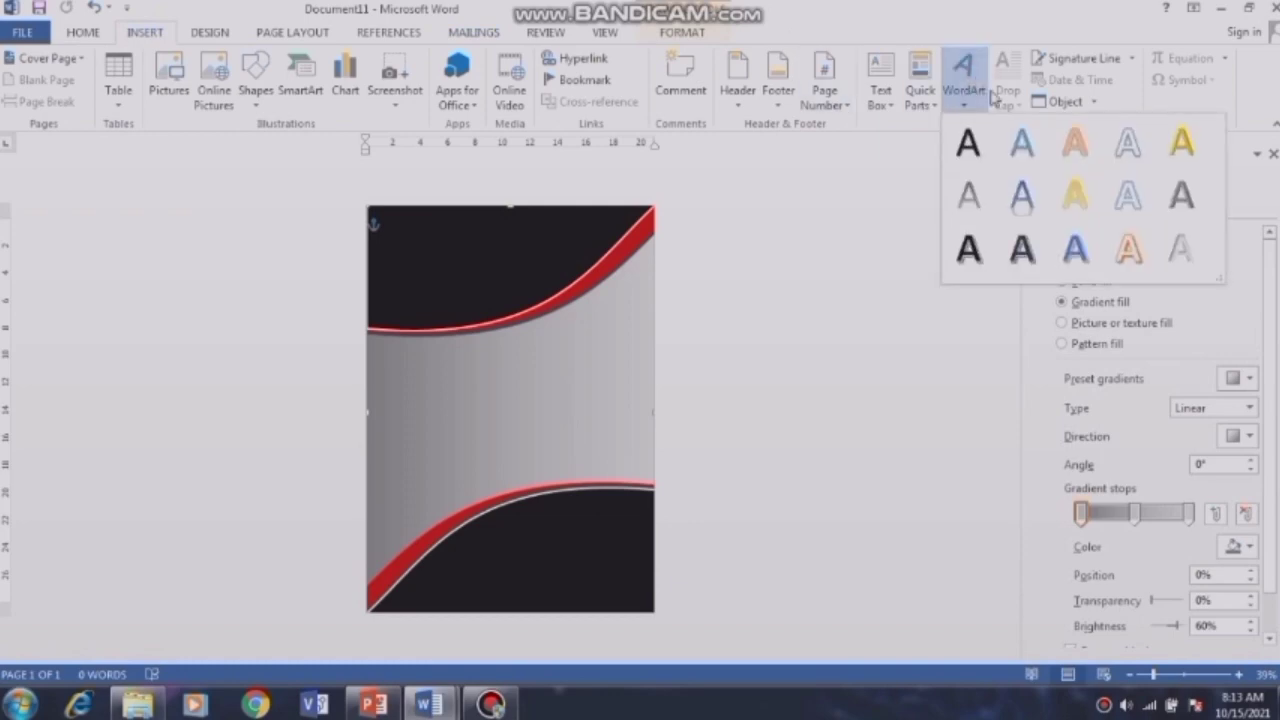
click(1180, 250)
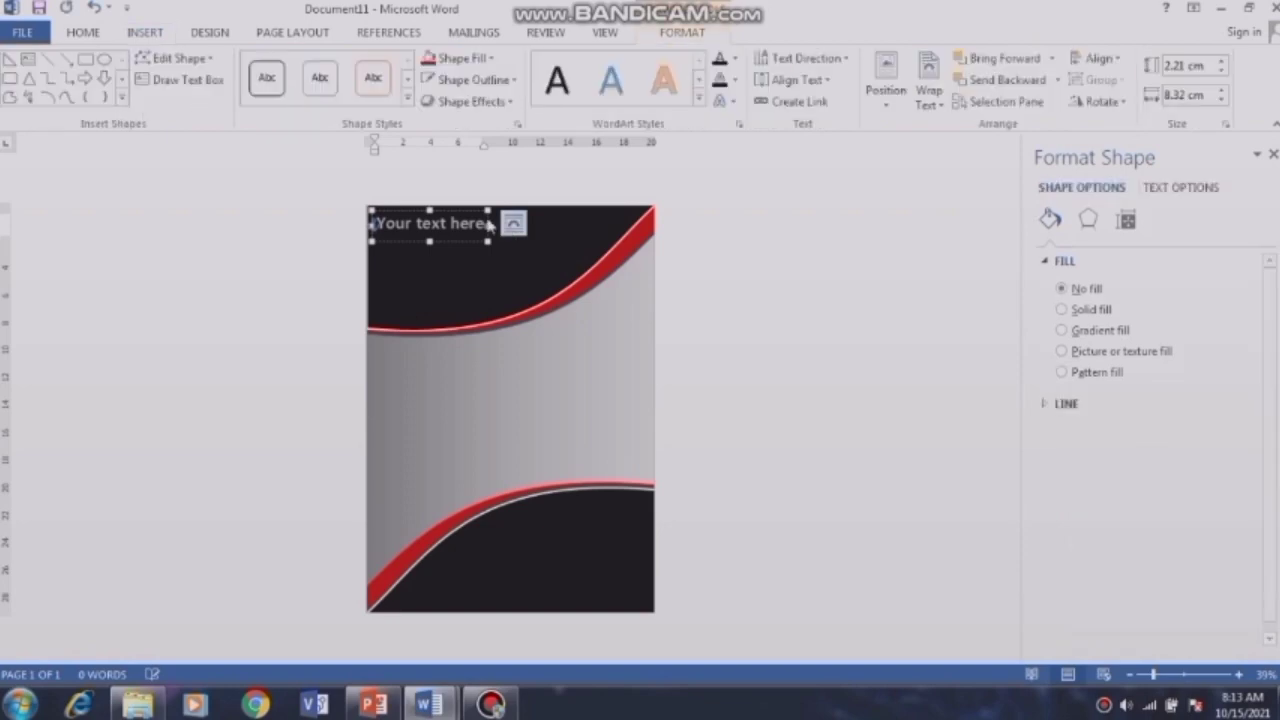
text(b)
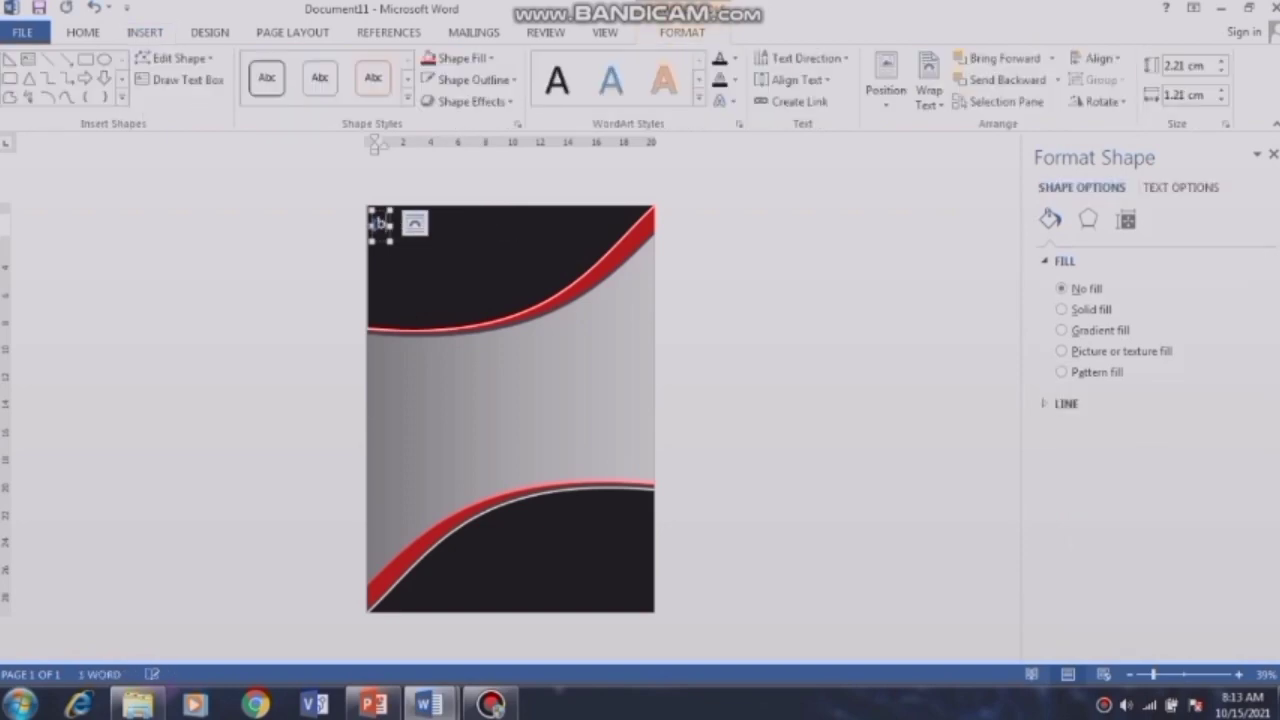
text(UKU)
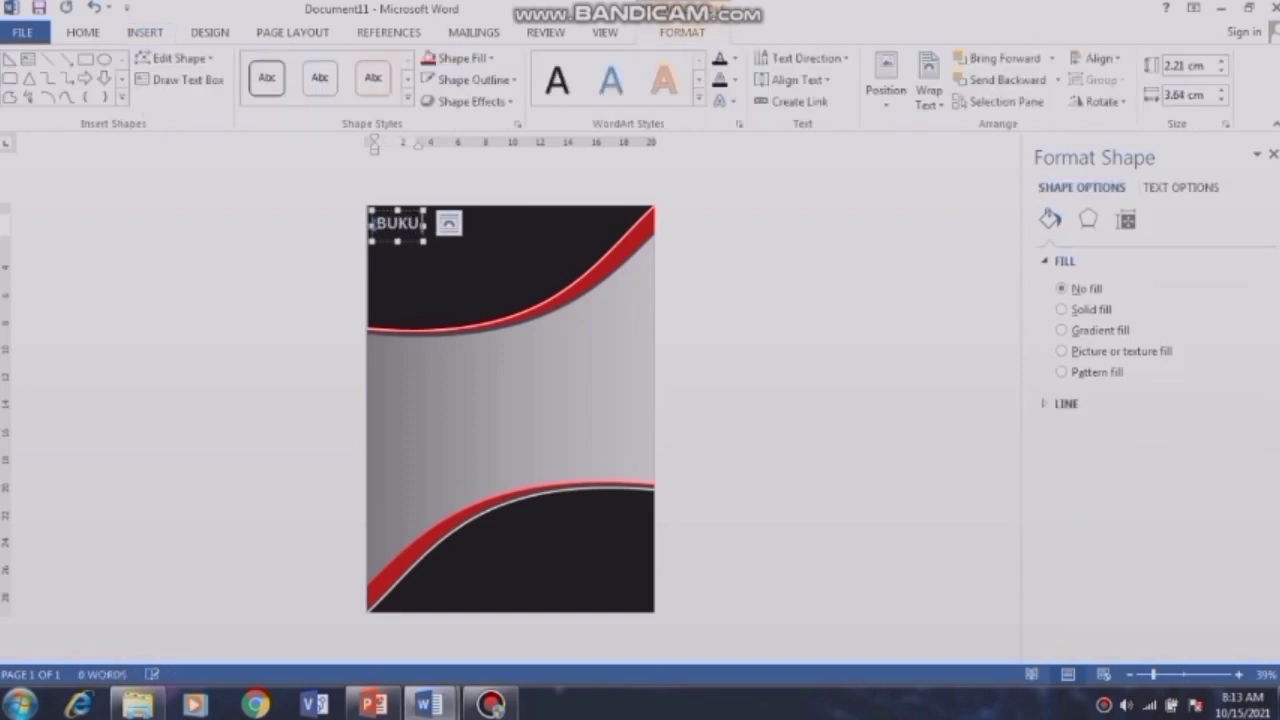
text( PELAJARAN)
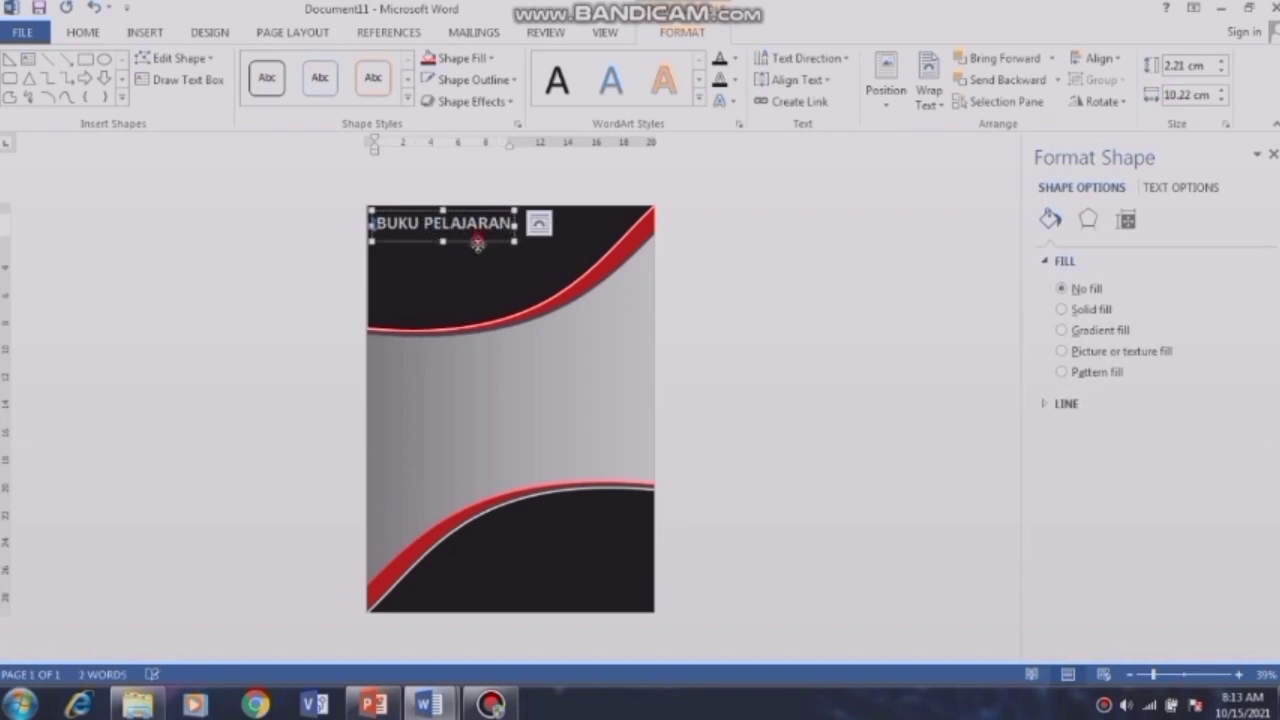
drag(477, 241, 486, 251)
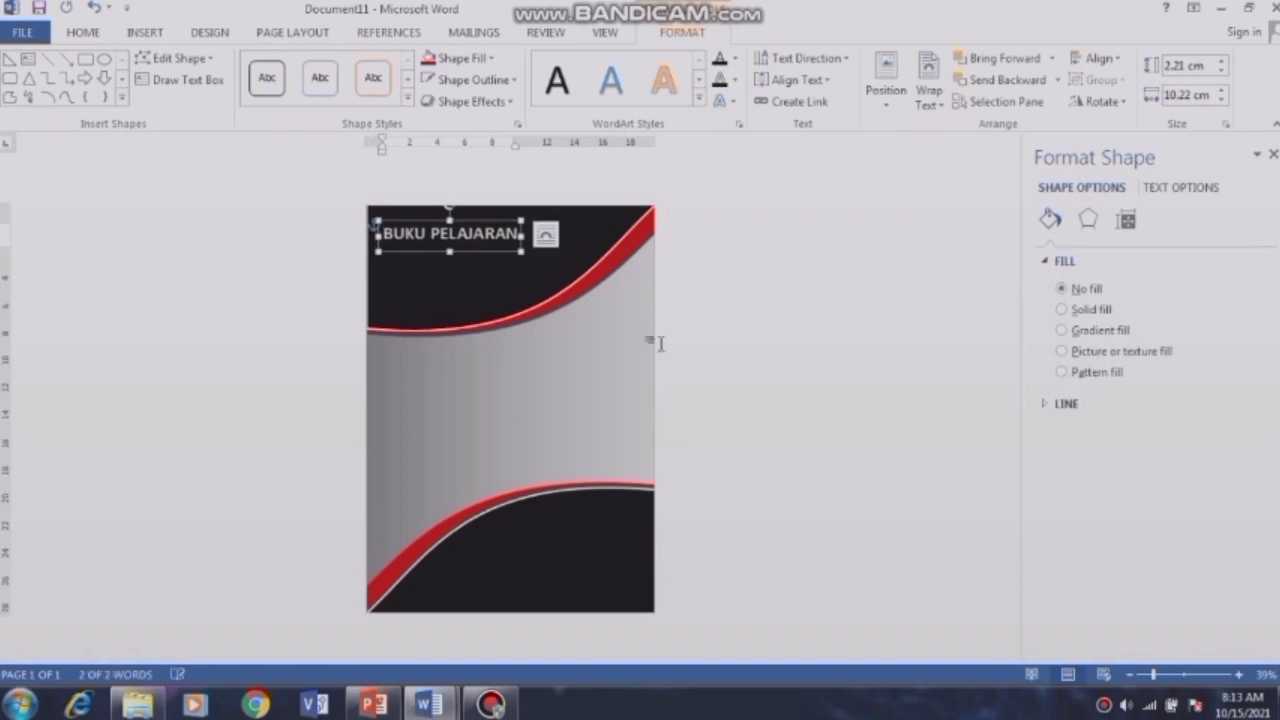
Step: Deselect the title and bring up the WordArt style list again for a second box
click(586, 378)
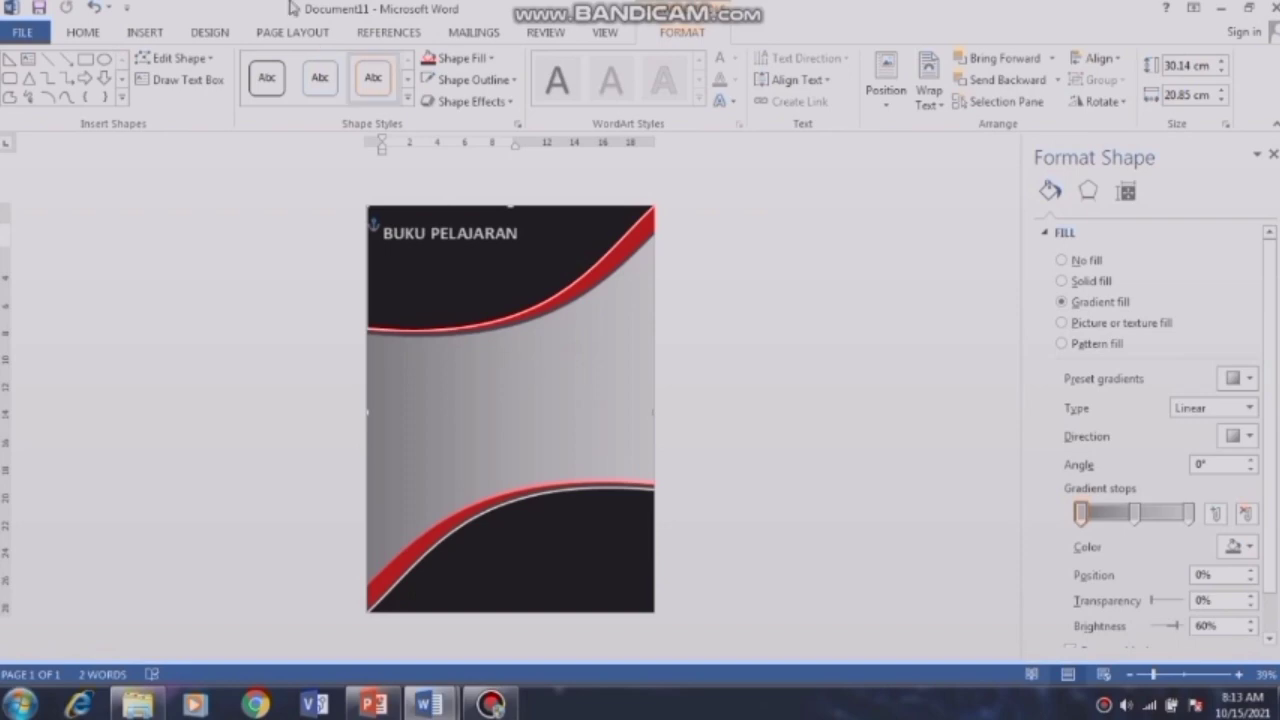
click(146, 33)
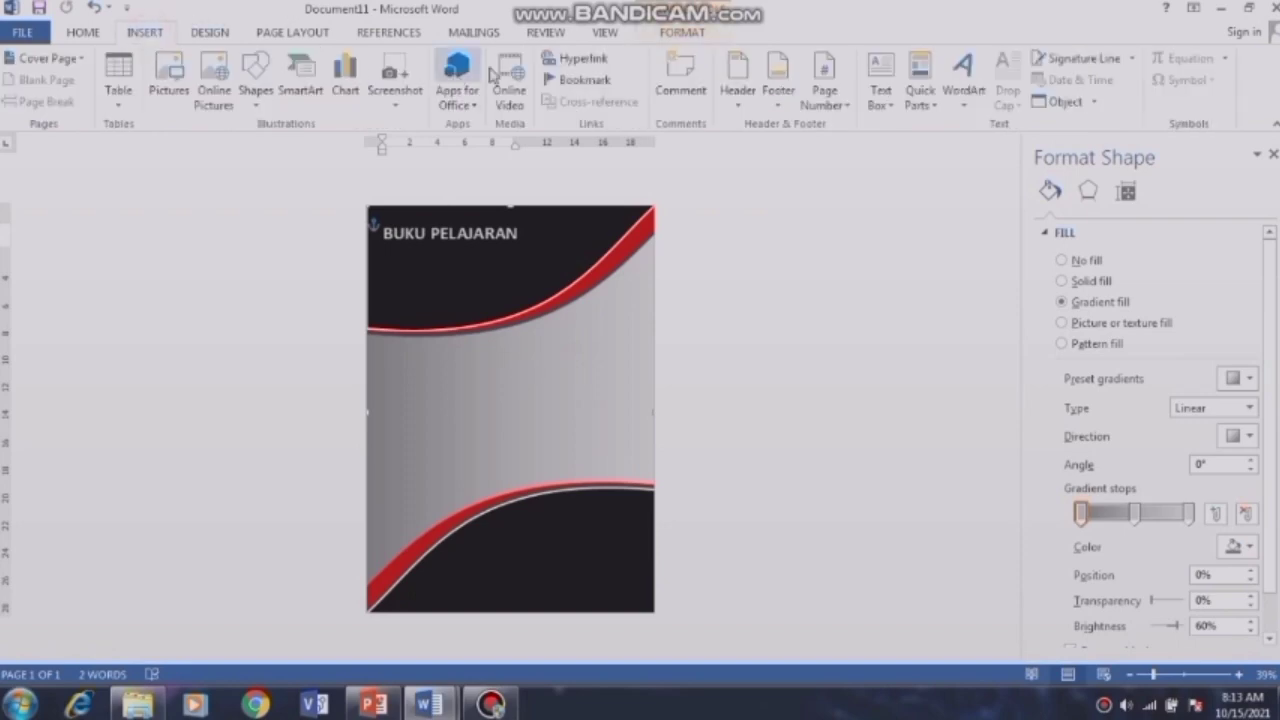
click(960, 100)
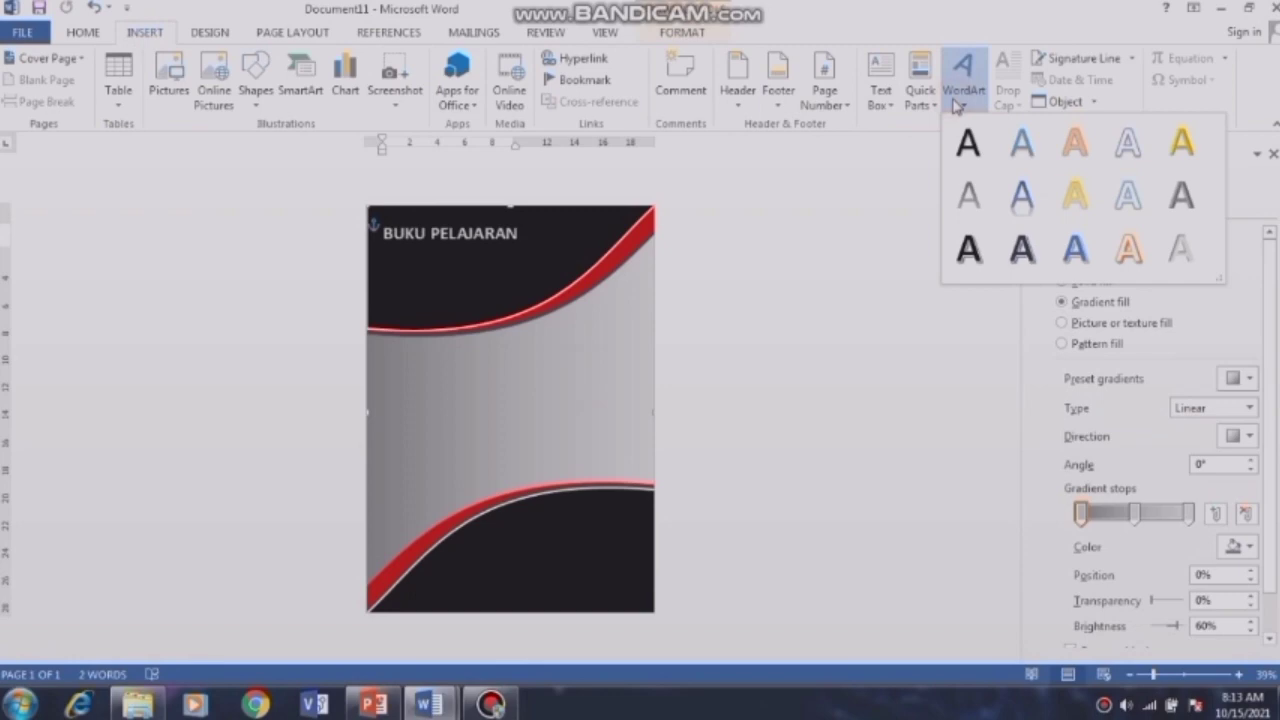
Step: Add a second WordArt box reading 'JUDUL BUKU' over 'Keterangan Tambahan', shifted left to fit
click(968, 147)
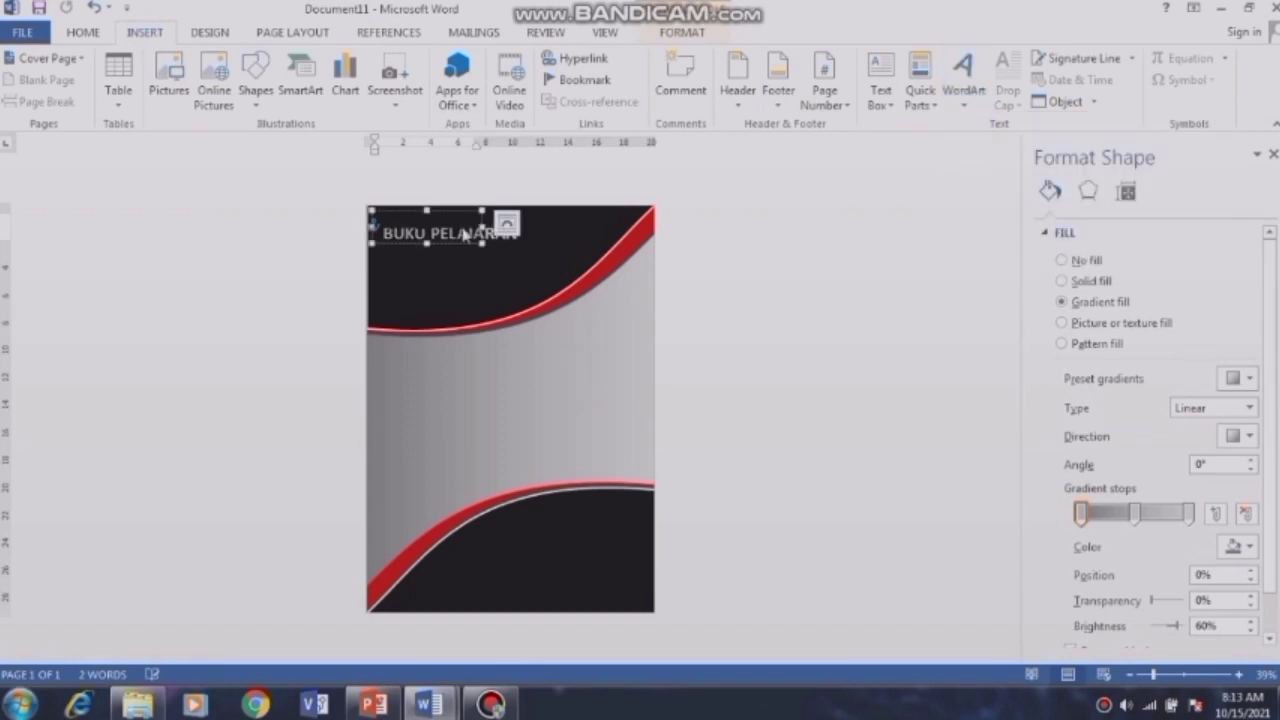
drag(466, 250, 599, 380)
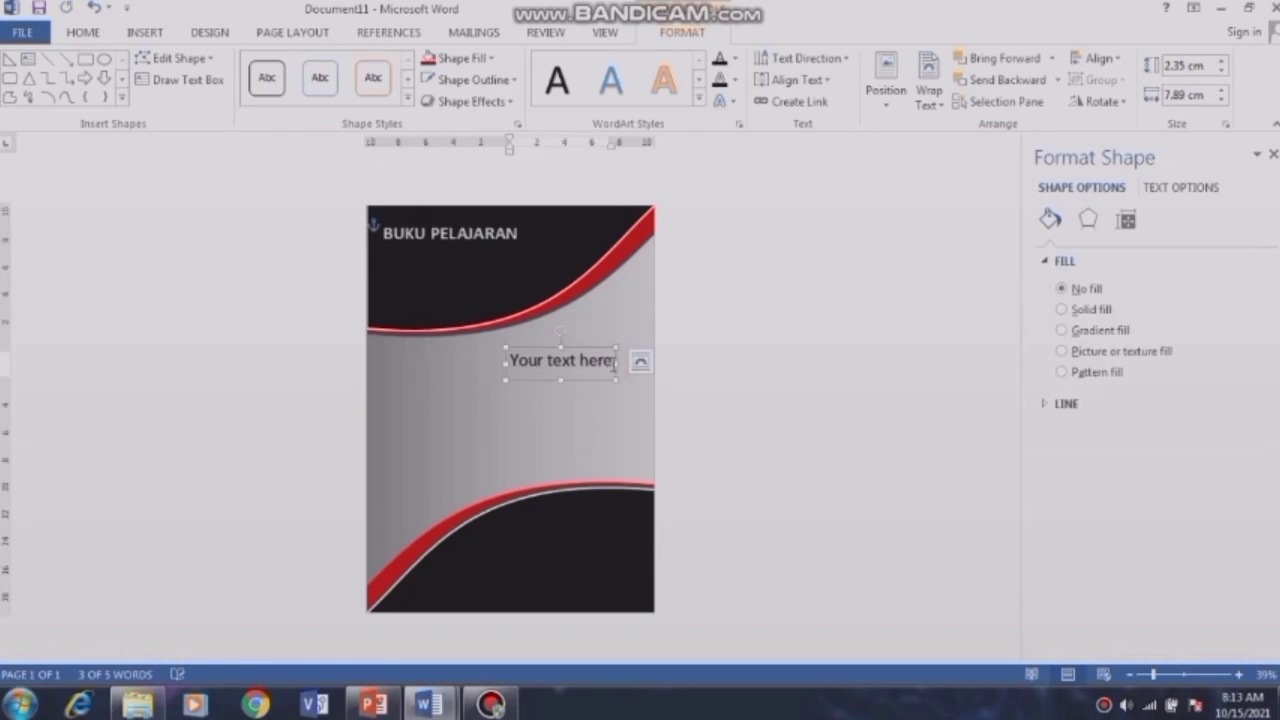
click(614, 362)
key(BackSpace)
key(BackSpace)
key(BackSpace)
key(BackSpace)
key(BackSpace)
key(BackSpace)
key(BackSpace)
key(BackSpace)
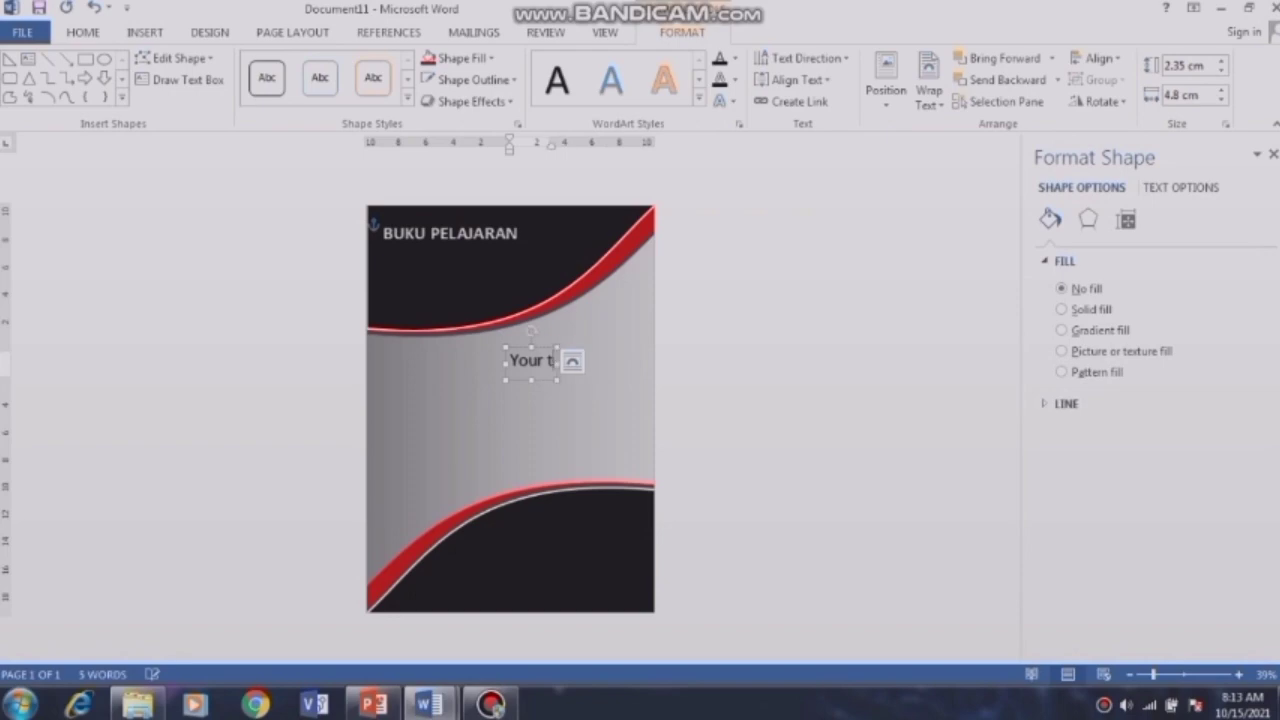
key(BackSpace)
key(BackSpace)
key(BackSpace)
key(BackSpace)
key(BackSpace)
key(BackSpace)
text(JUDUL)
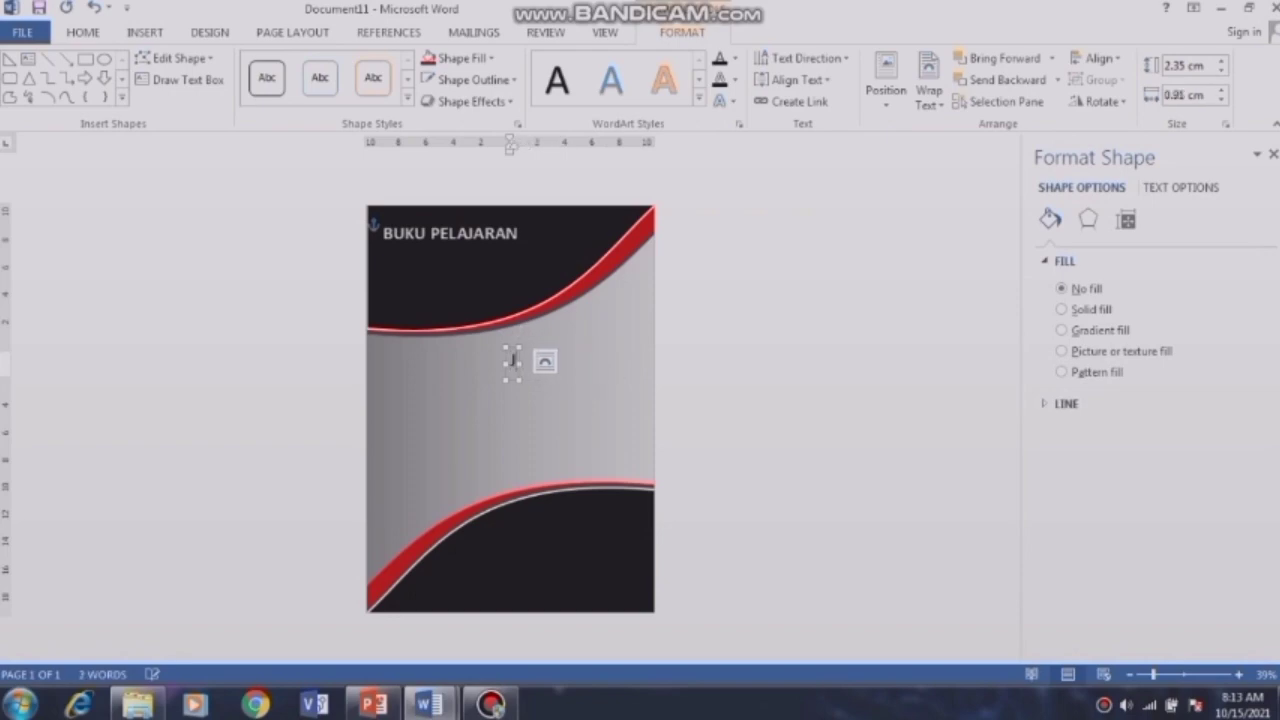
text( BUKU)
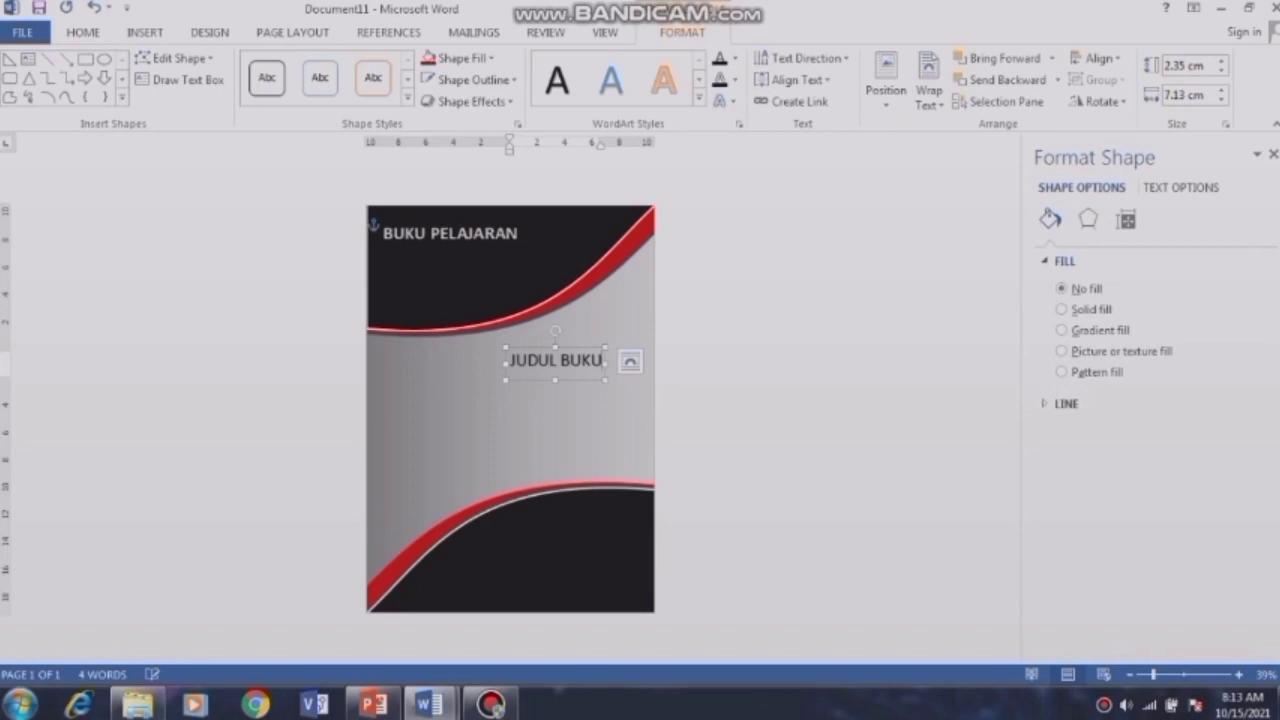
key(Return)
text(Keteran)
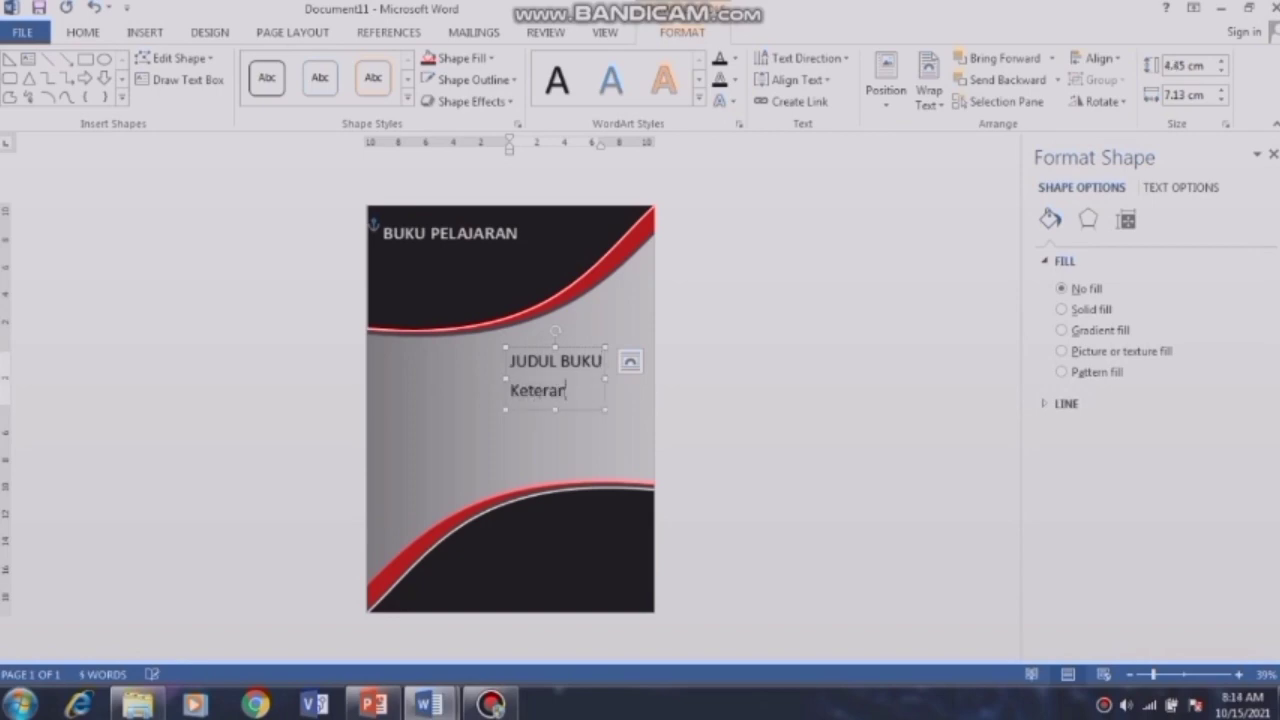
text(gan Tam)
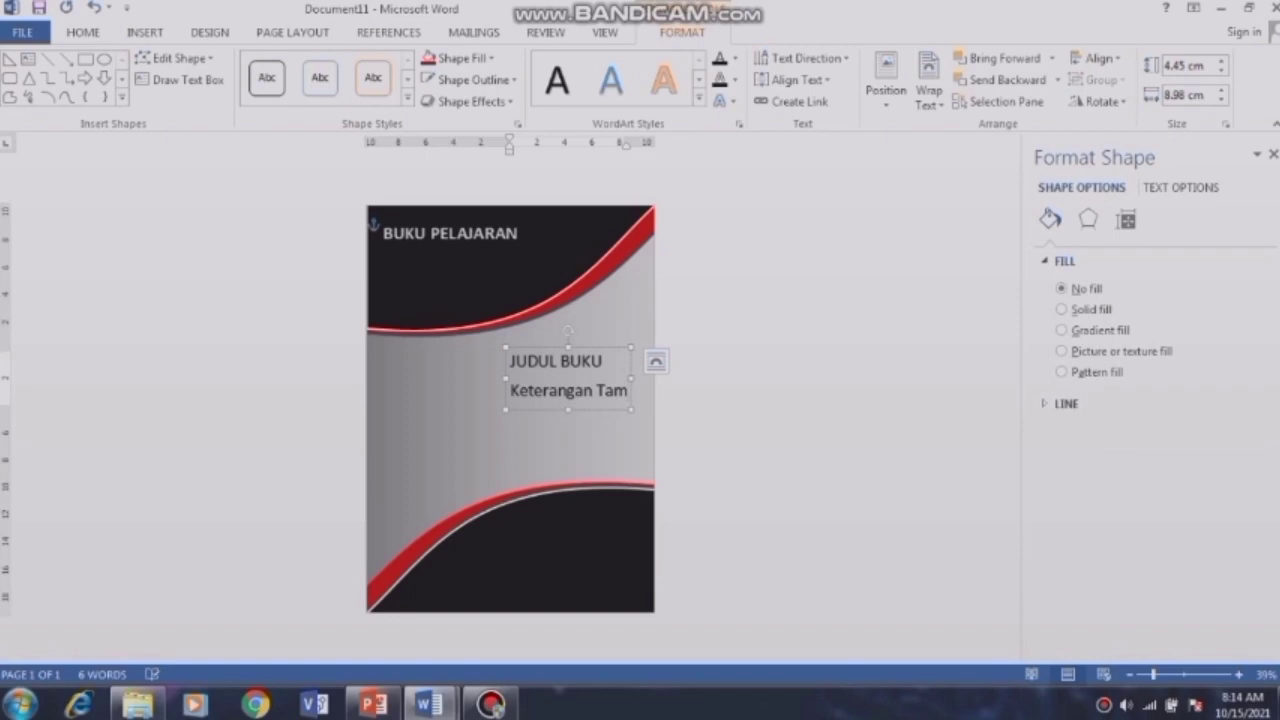
text(bah)
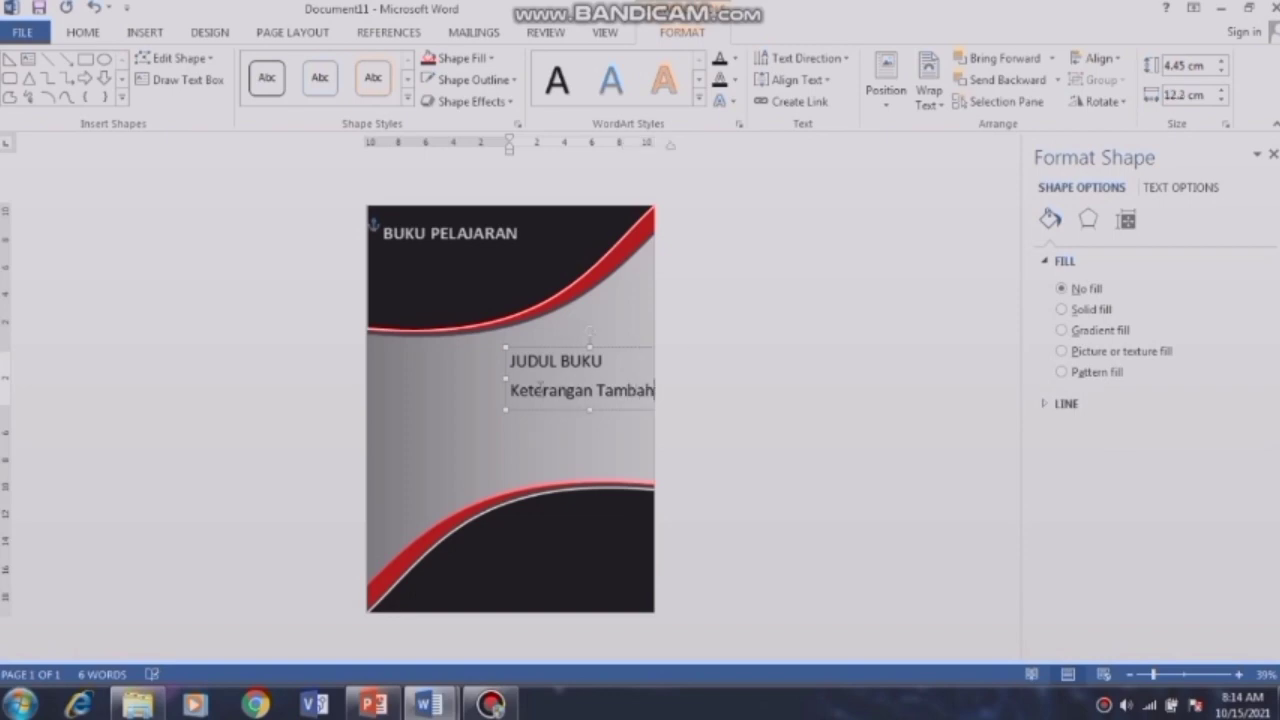
drag(505, 370, 638, 392)
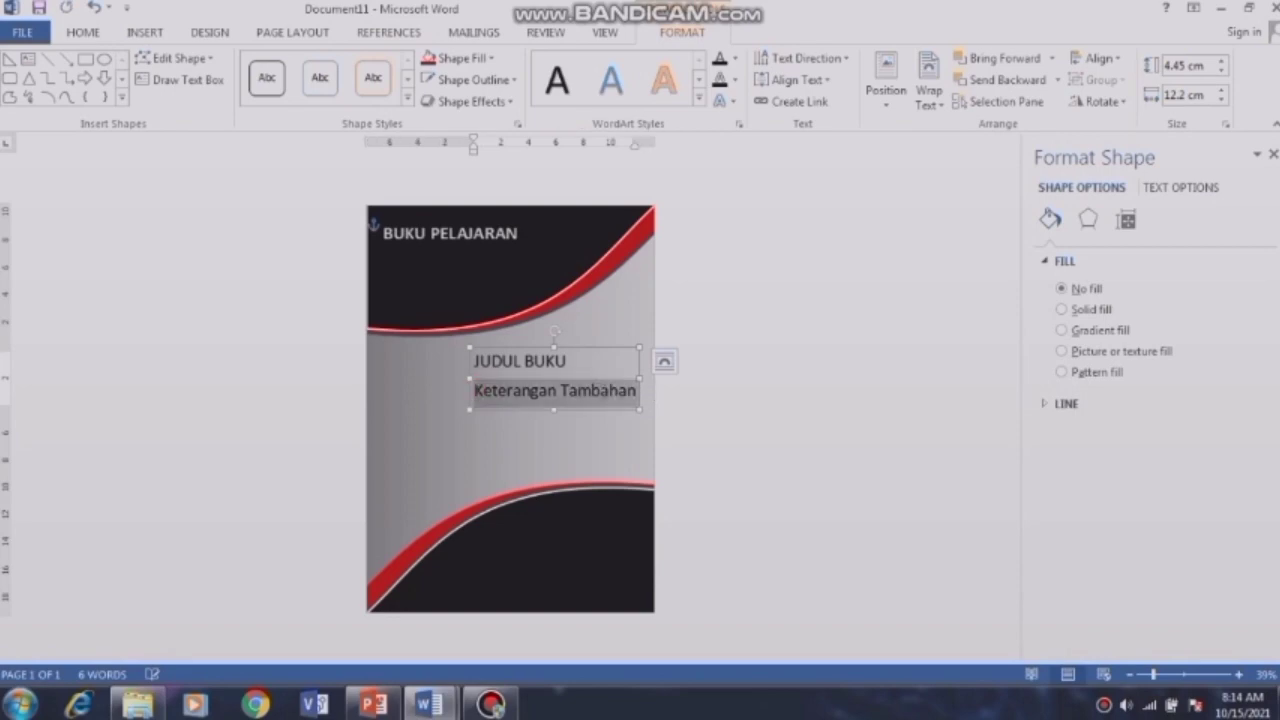
click(132, 33)
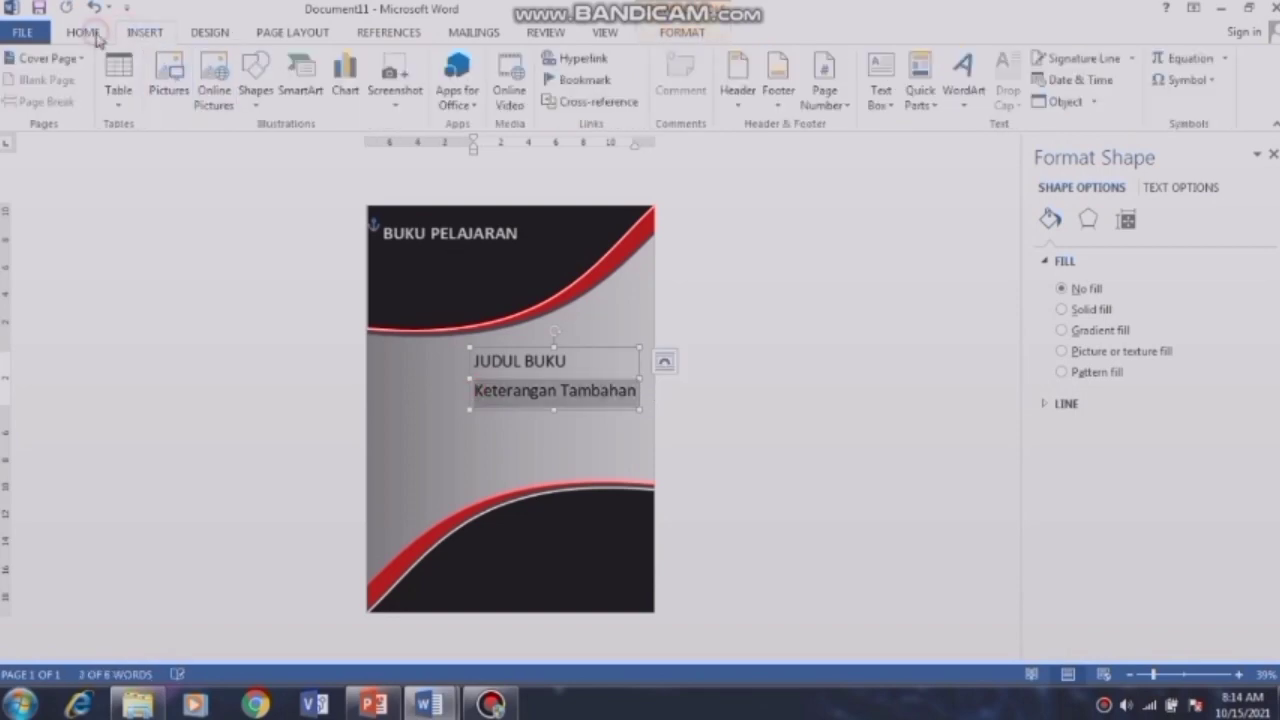
Step: Set the cover text to size 20 and move its box lower right on the cover
click(92, 34)
click(271, 66)
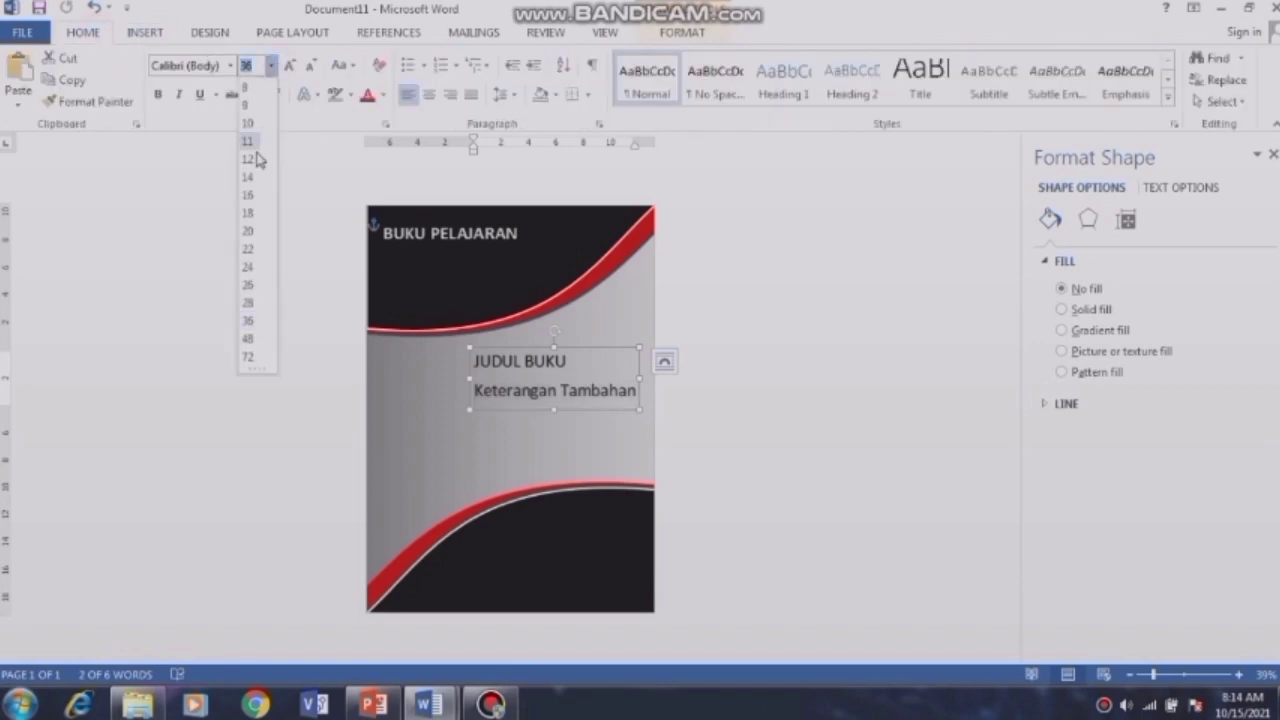
click(248, 230)
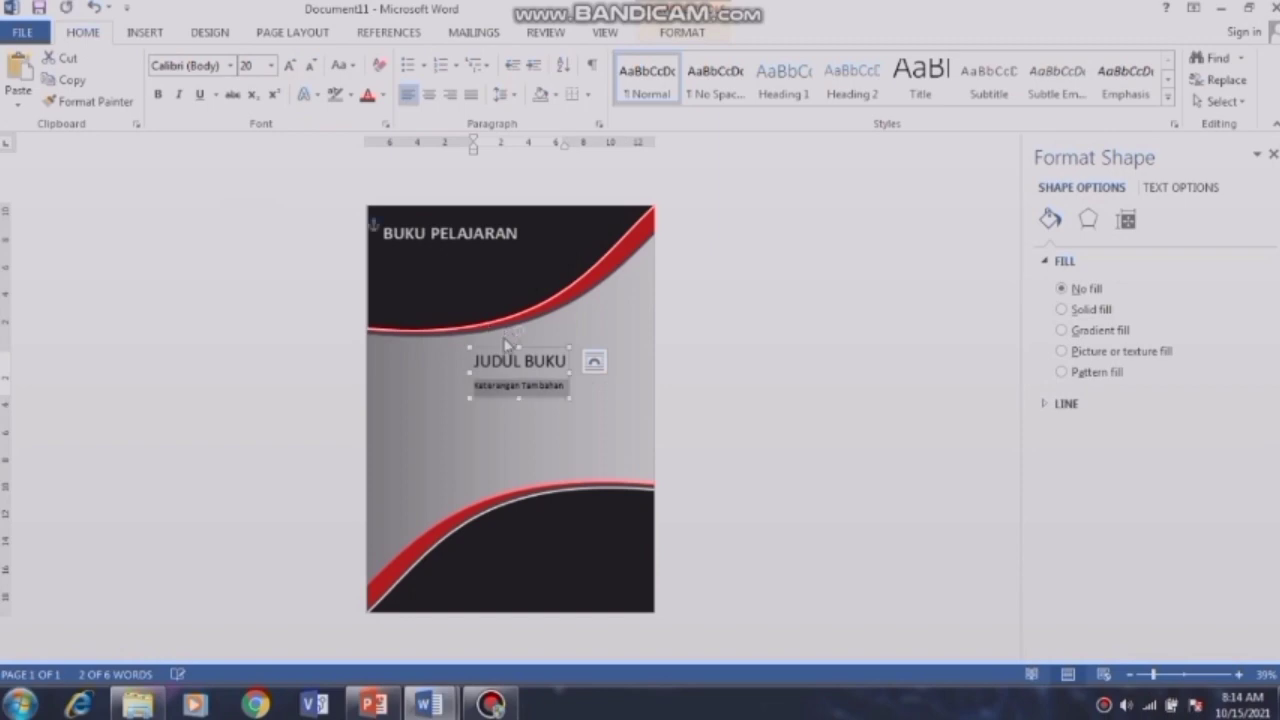
drag(504, 347, 564, 363)
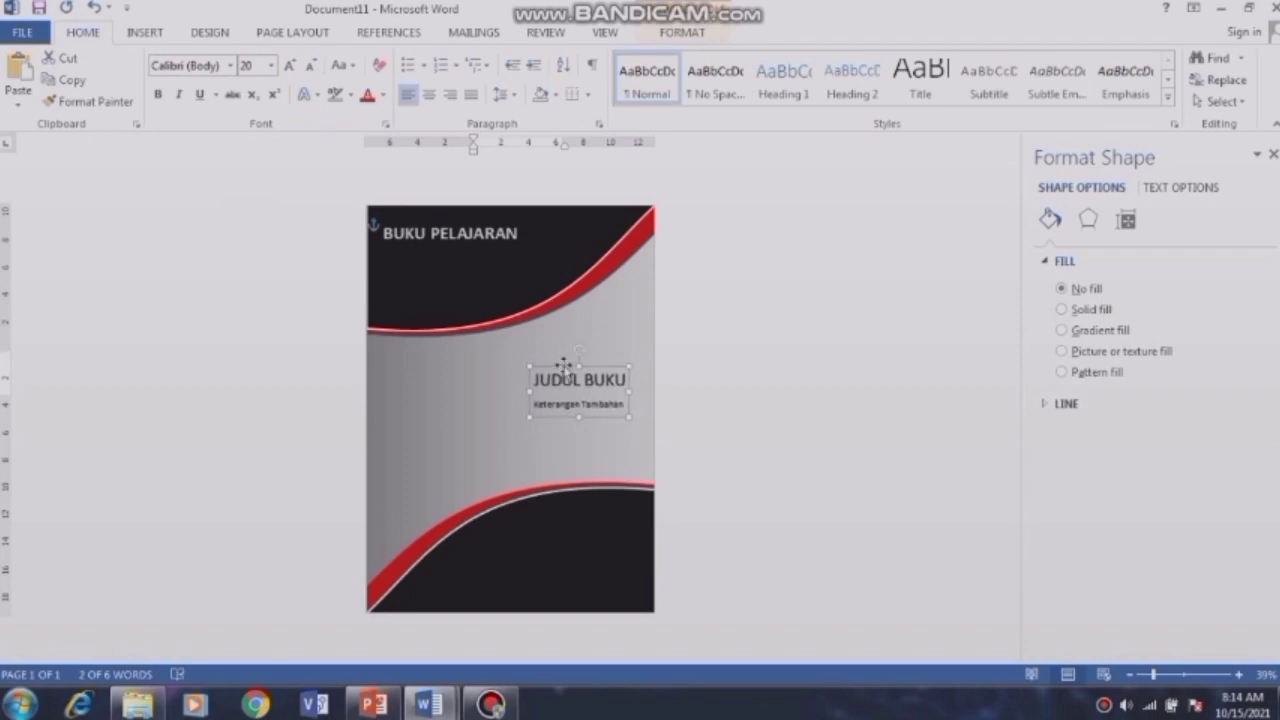
click(795, 478)
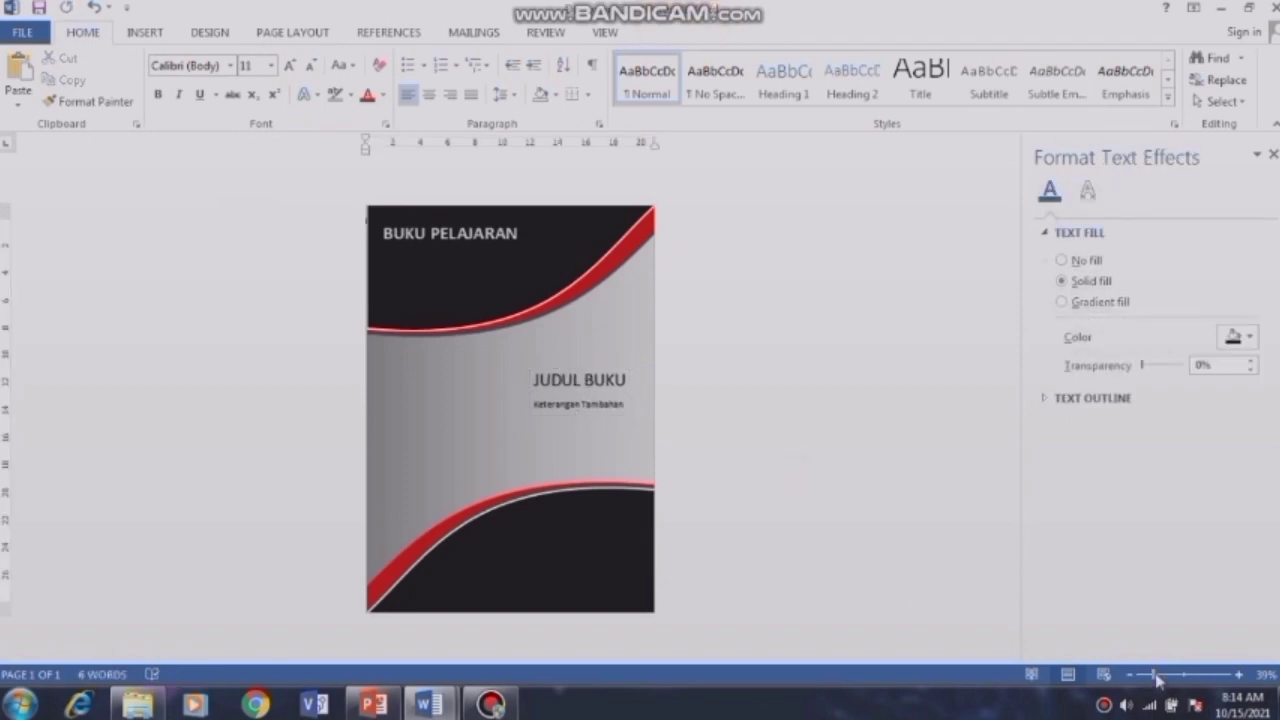
drag(1156, 677, 1154, 677)
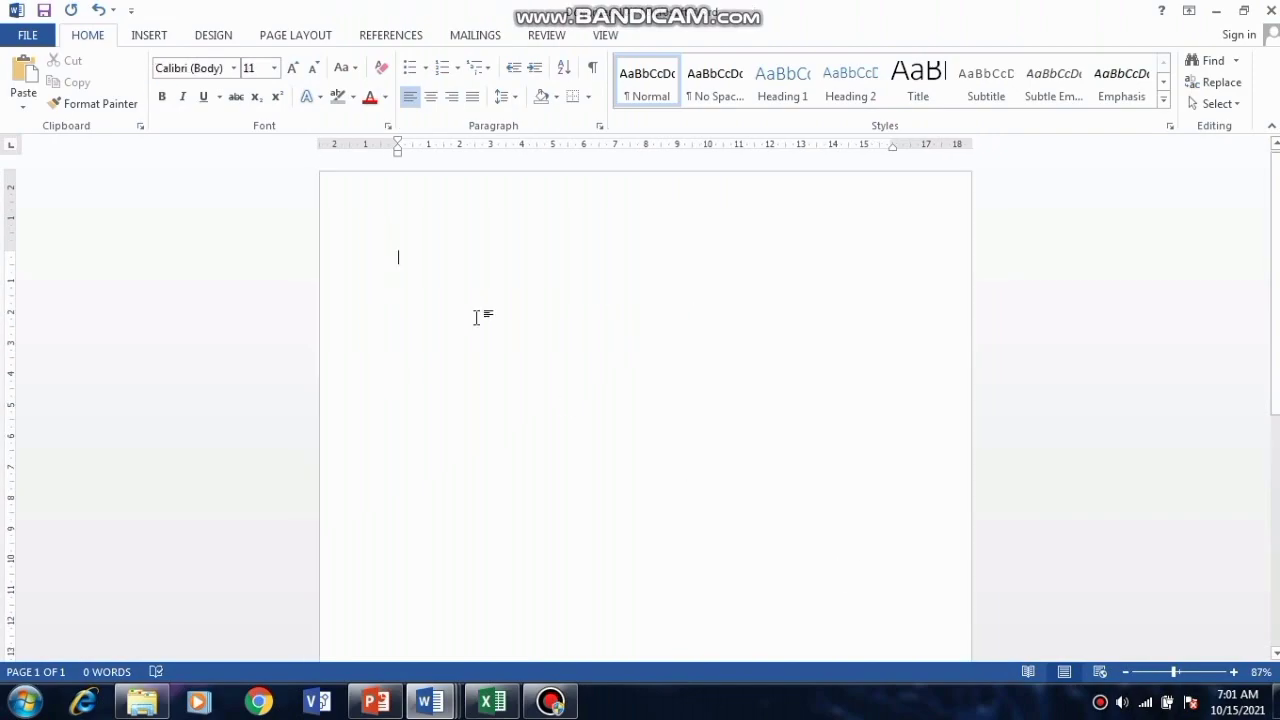
Step: Set the new document's paper size to A4
click(295, 35)
click(131, 100)
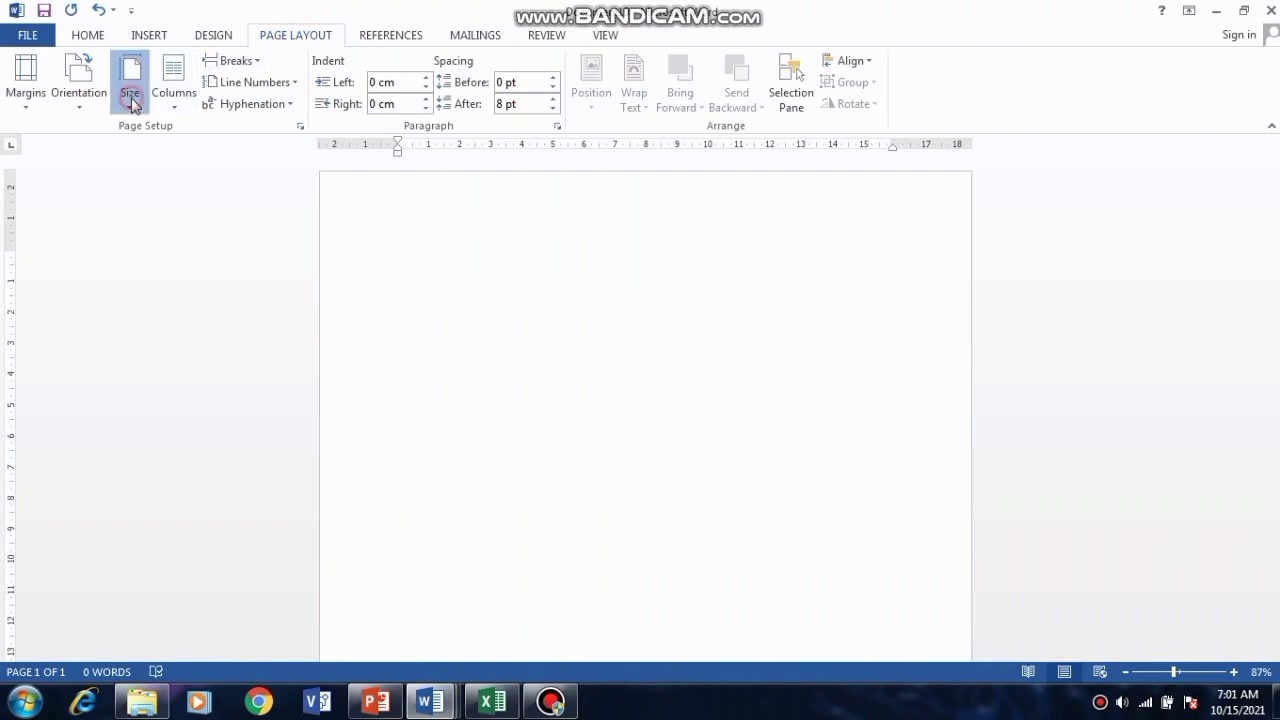
click(174, 345)
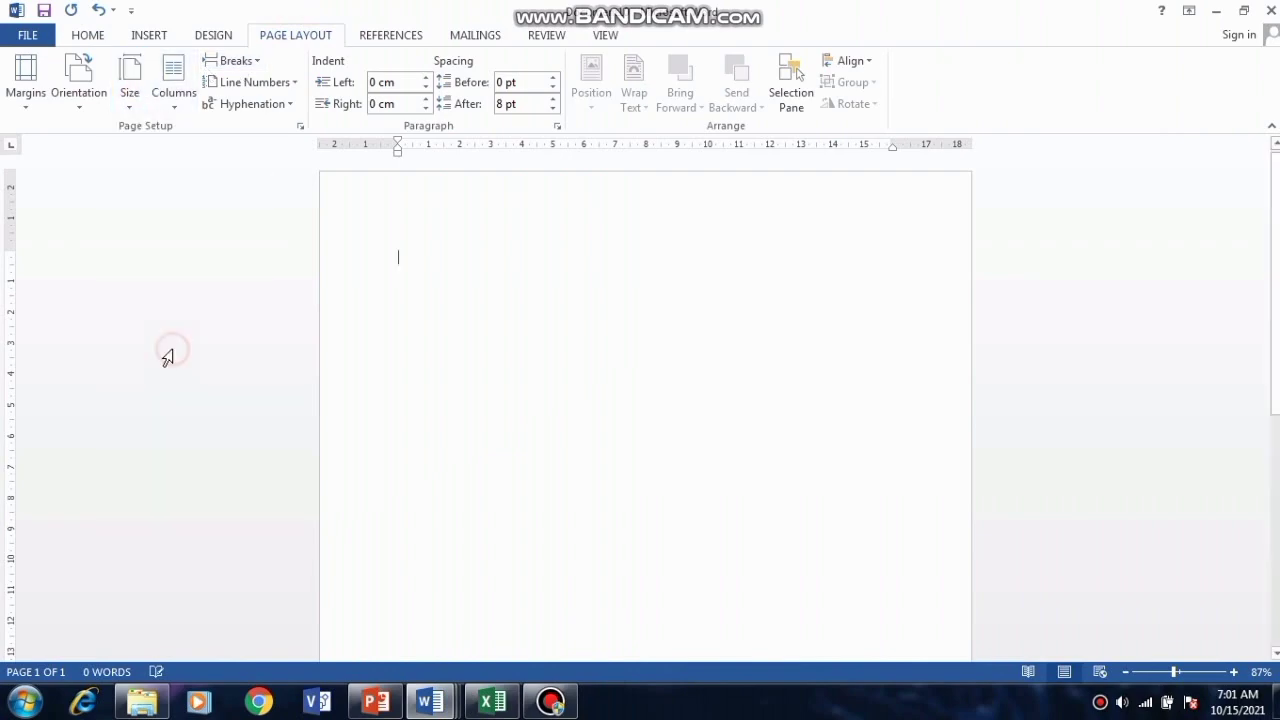
Step: Insert a Blank header at the top of the page
click(150, 34)
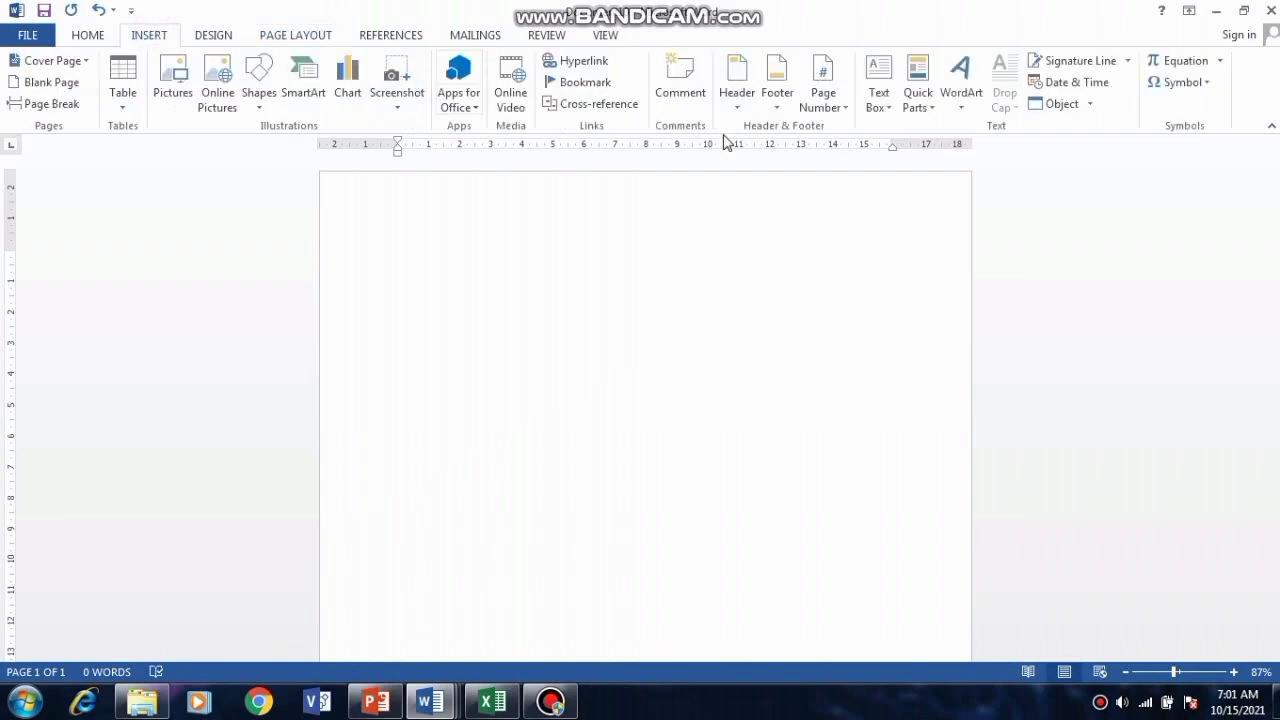
click(741, 105)
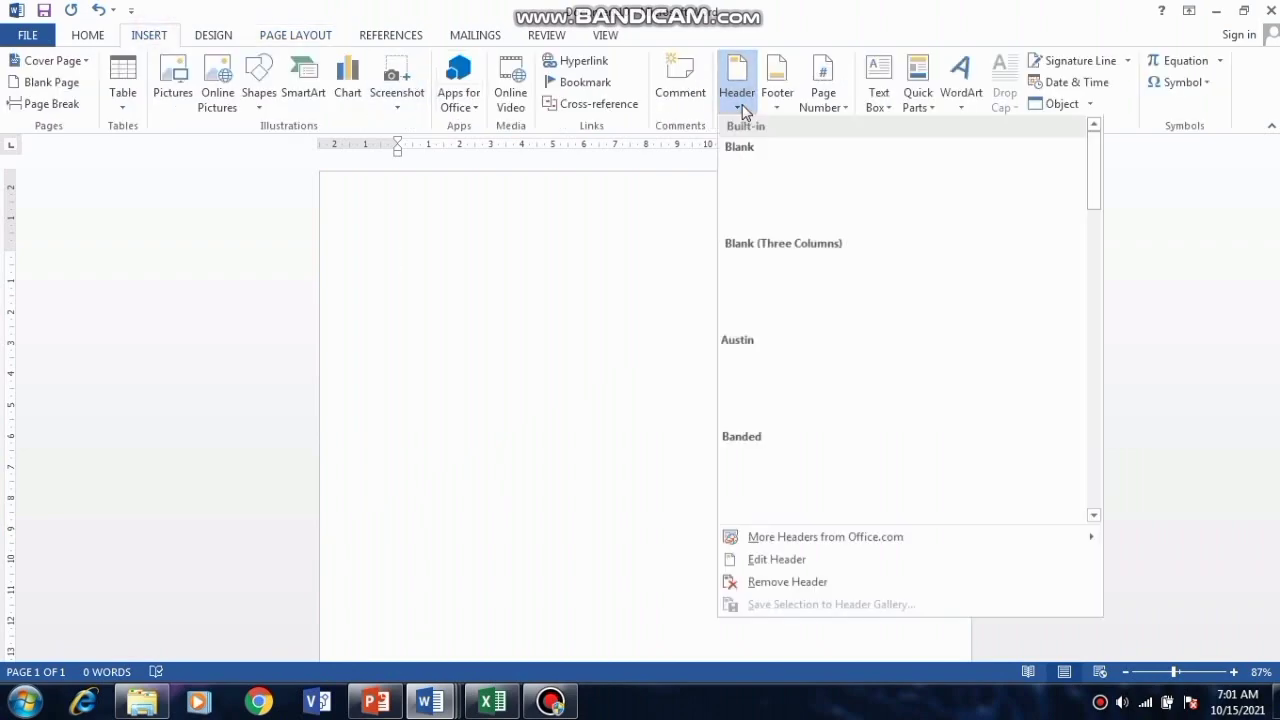
click(765, 186)
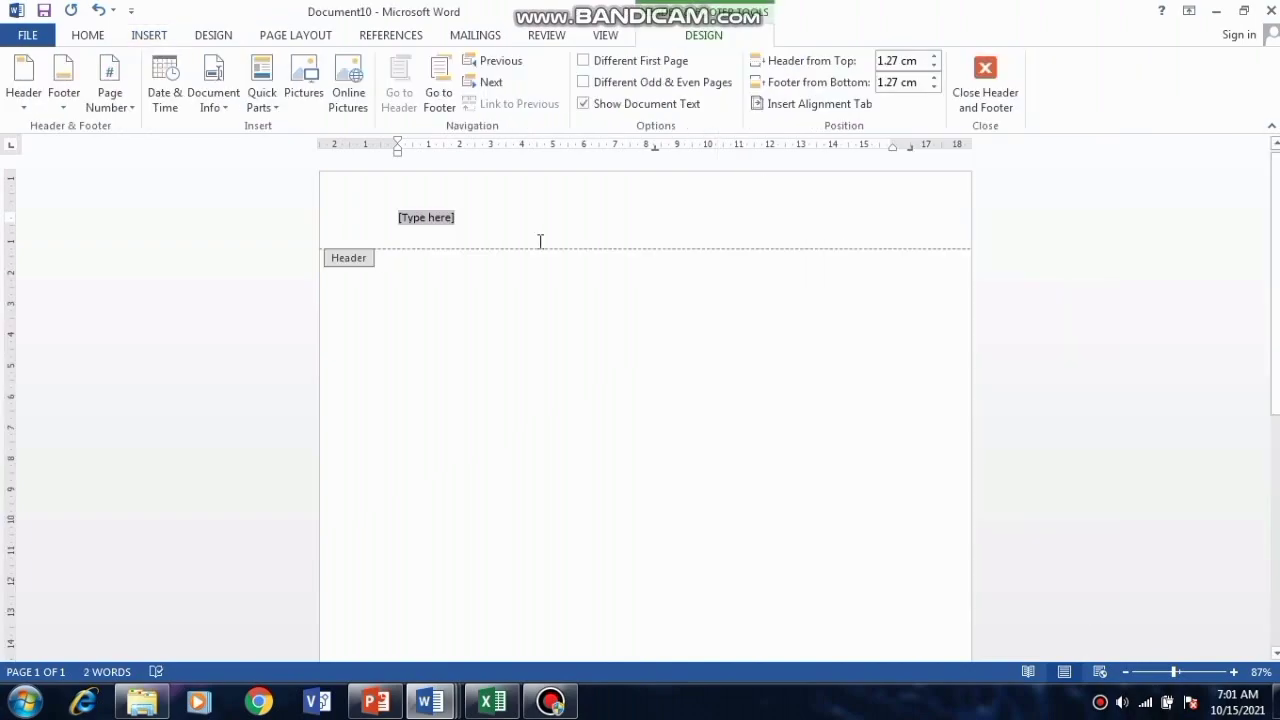
Step: Type header lines KEMENTERIAN RISET, TEKNOLOGI DAN PENDIDIKAN TINGGI, UNIVERSITAS NEGERI MEDAN, and the street address
text(K)
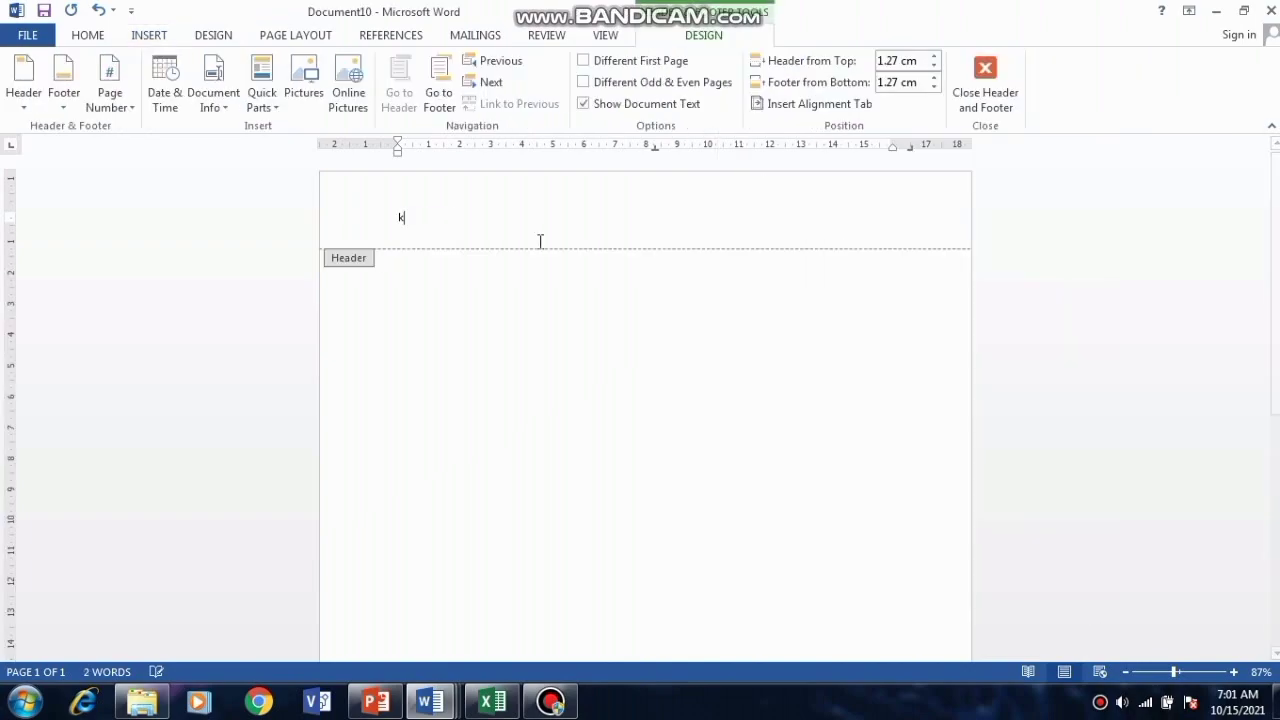
text(EMENTERIAN )
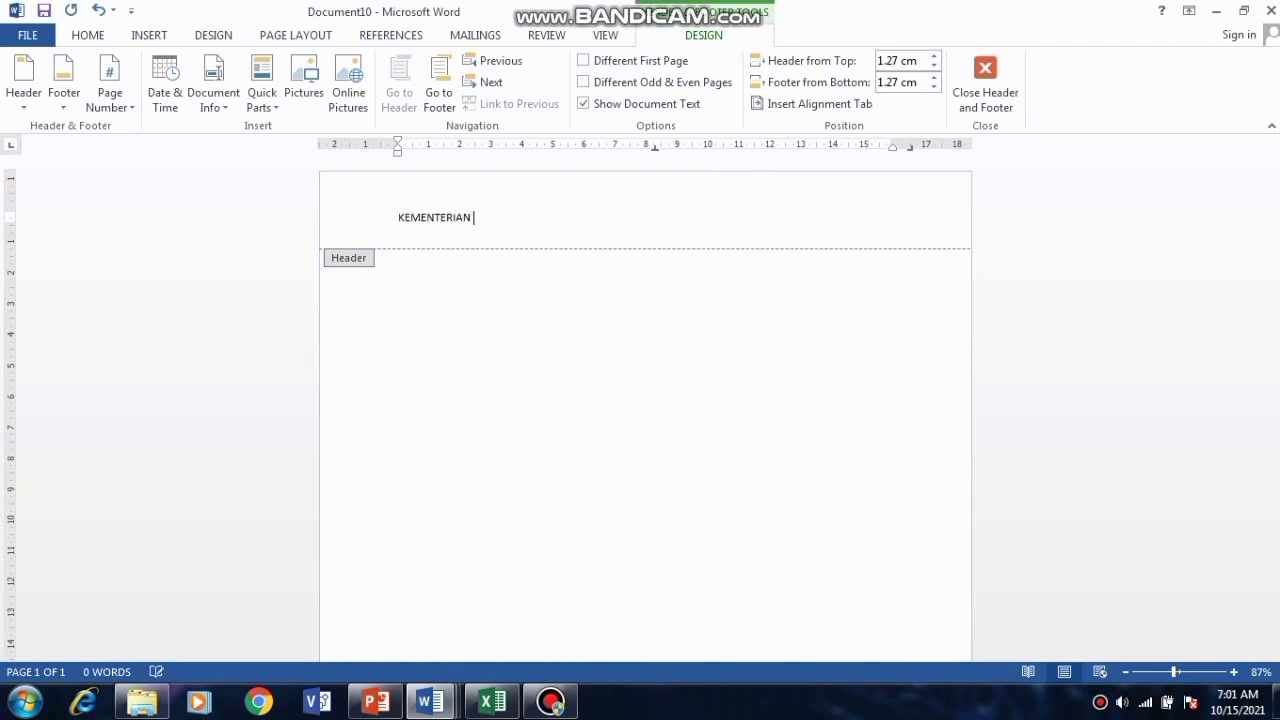
text(RISET, TEKNOLOGI DAN P)
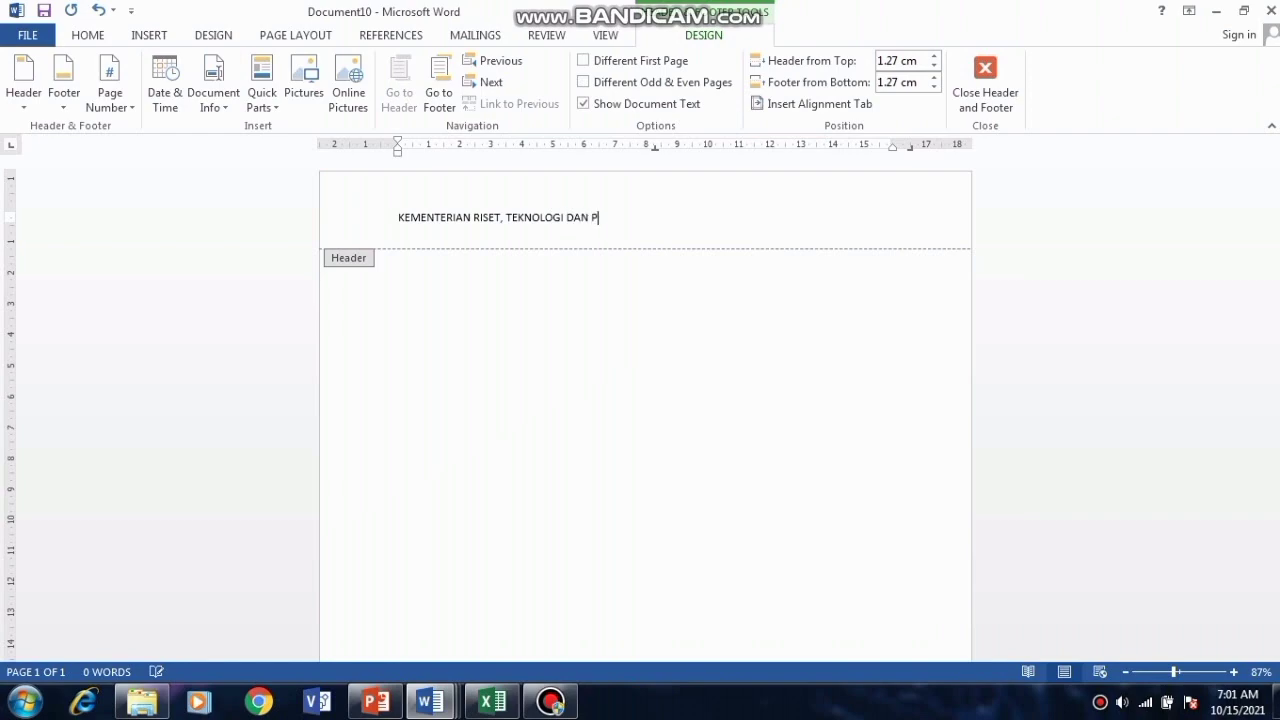
text(ENDIDIKAN TINGGI)
key(Return)
text(UNIVERSITAS)
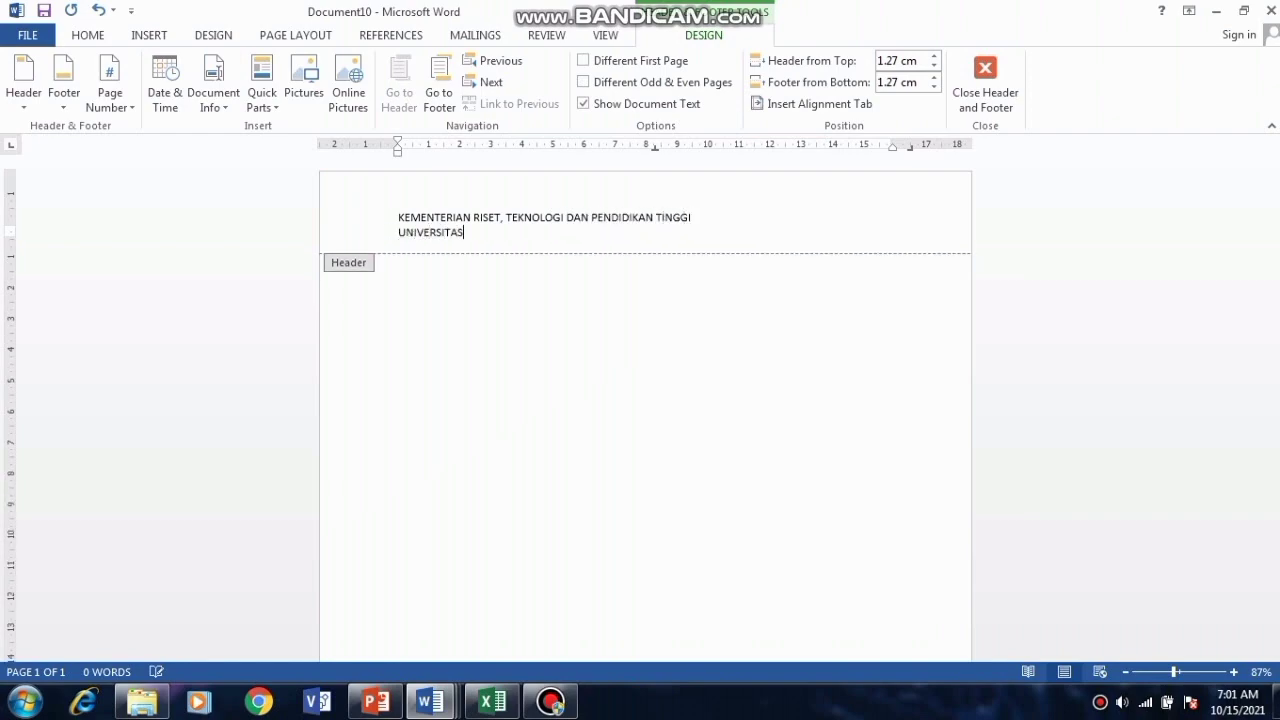
text( NEGERI MEDAN)
key(Return)
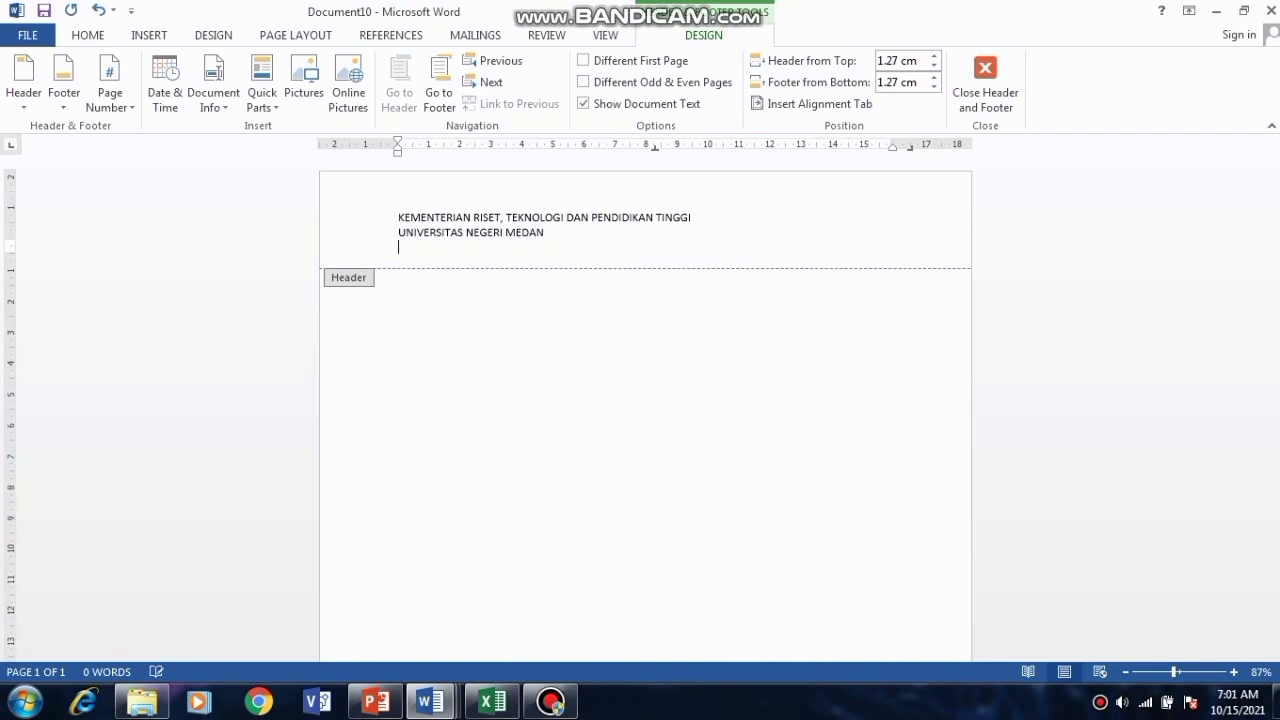
text(Jalan V)
text(illiem Iskandar Pa)
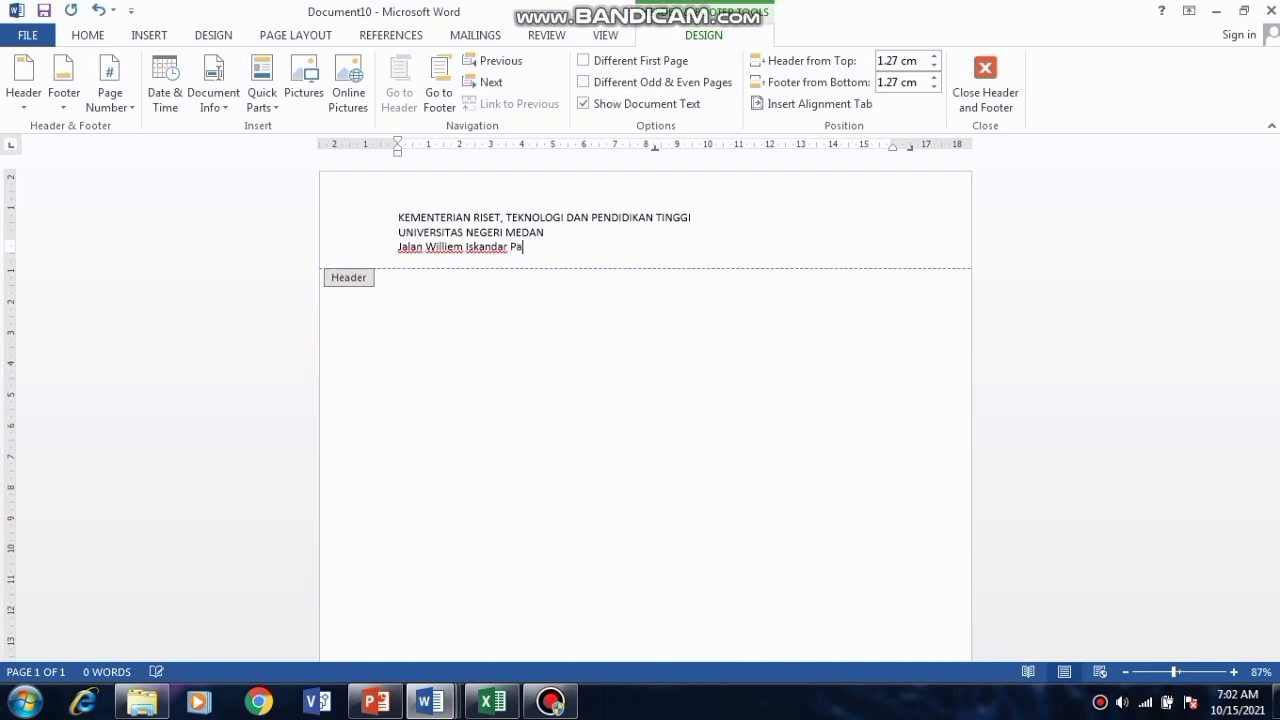
text(sar V - k)
key(BackSpace)
text(KOntak Pos No)
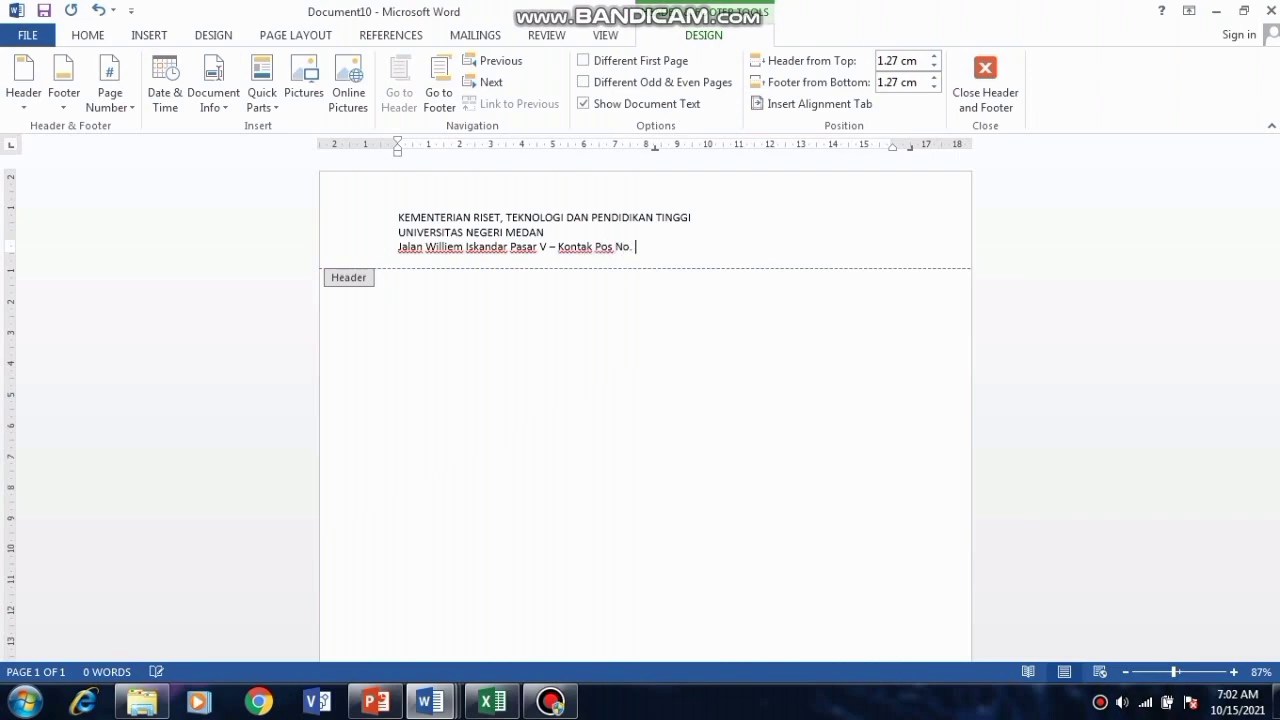
text(. 1589 Medan 20221)
key(Return)
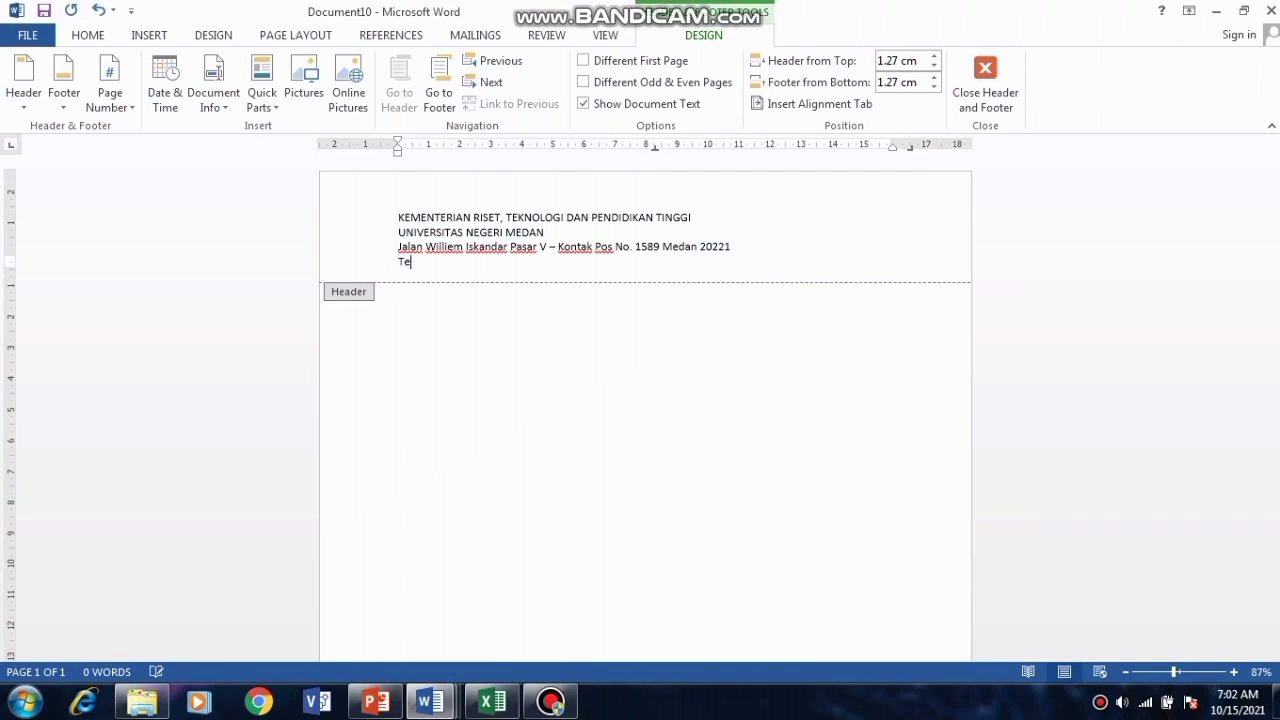
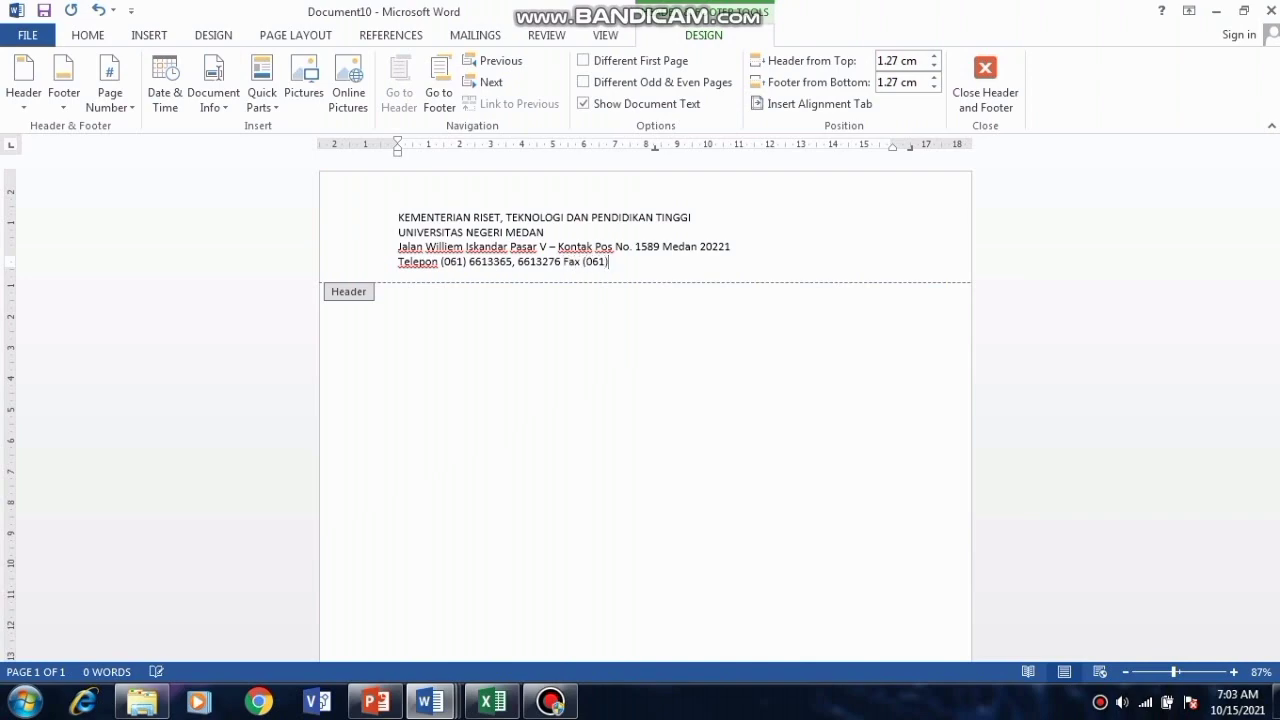
key(Return)
text(Laman )
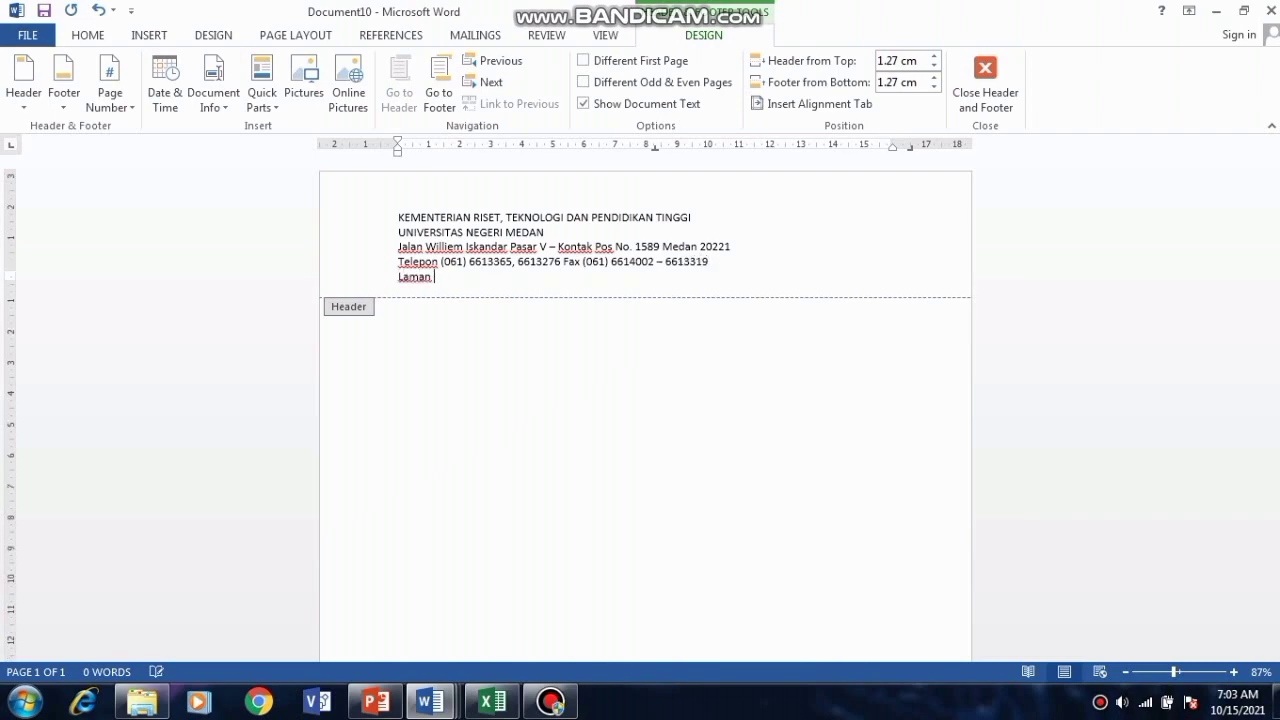
text(: www.unimed.ac.id)
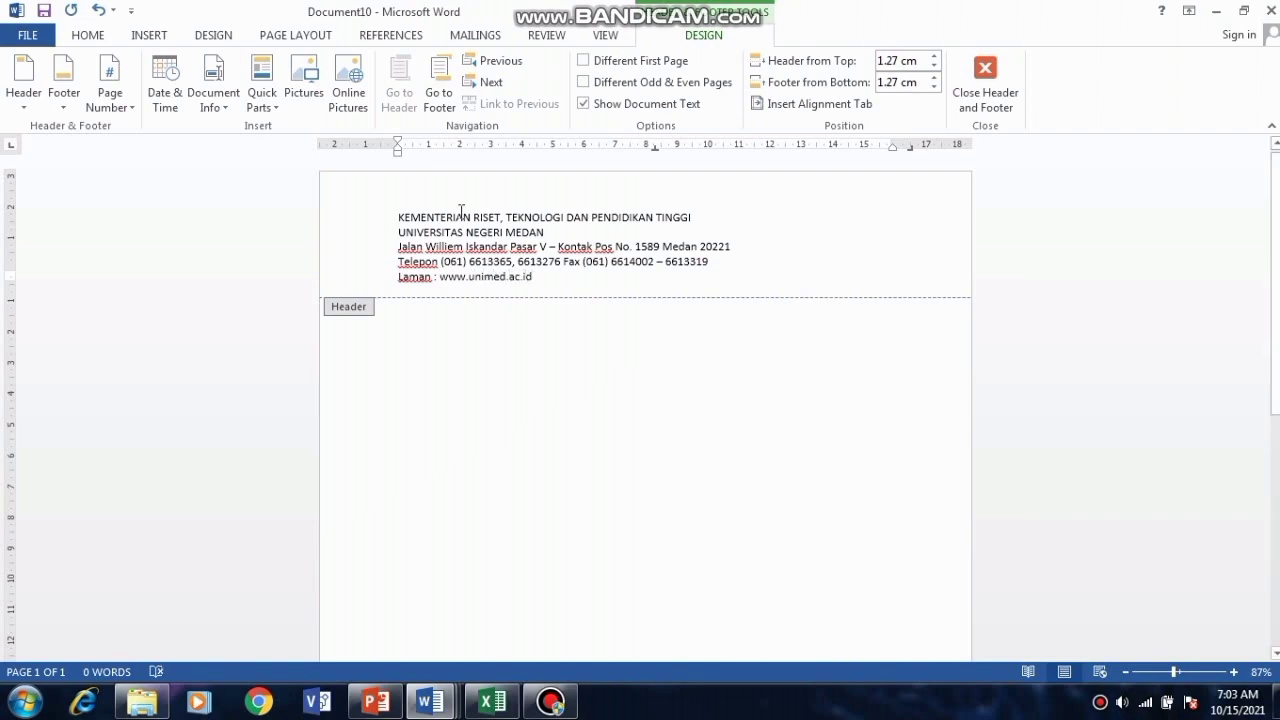
drag(394, 217, 533, 278)
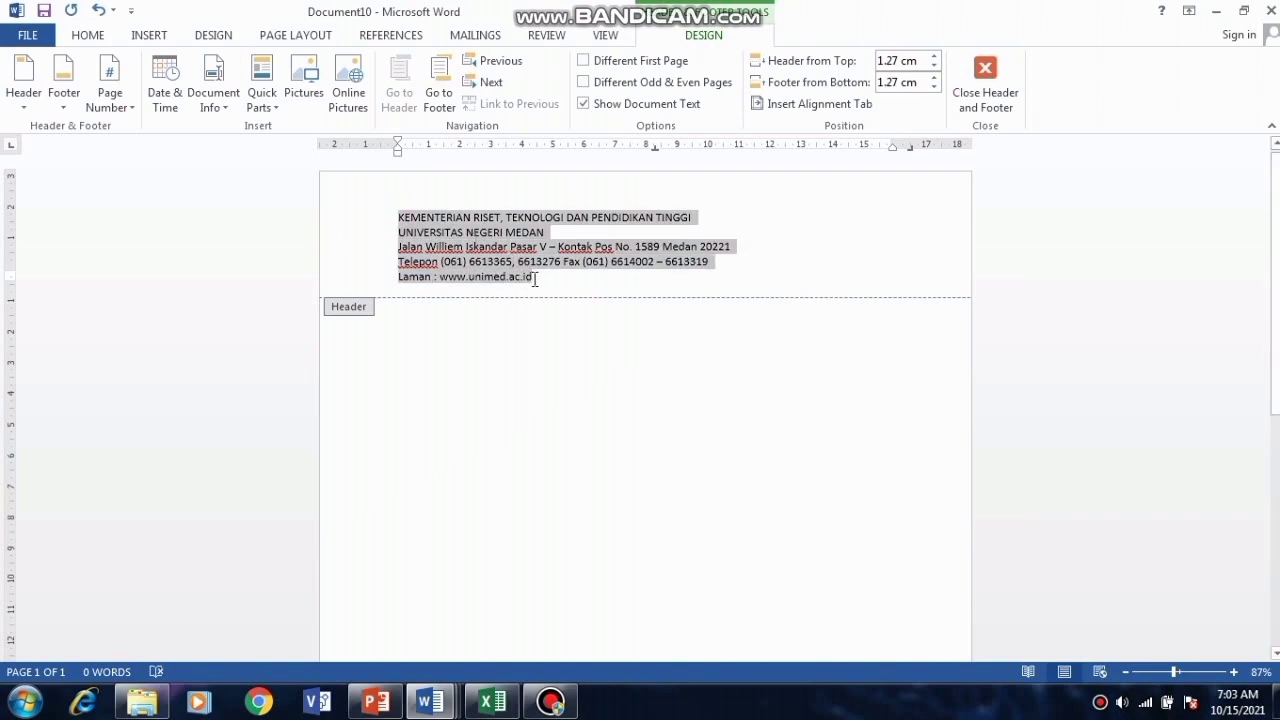
Step: Centre the header text and set it to Times New Roman, size 12
click(88, 35)
click(429, 99)
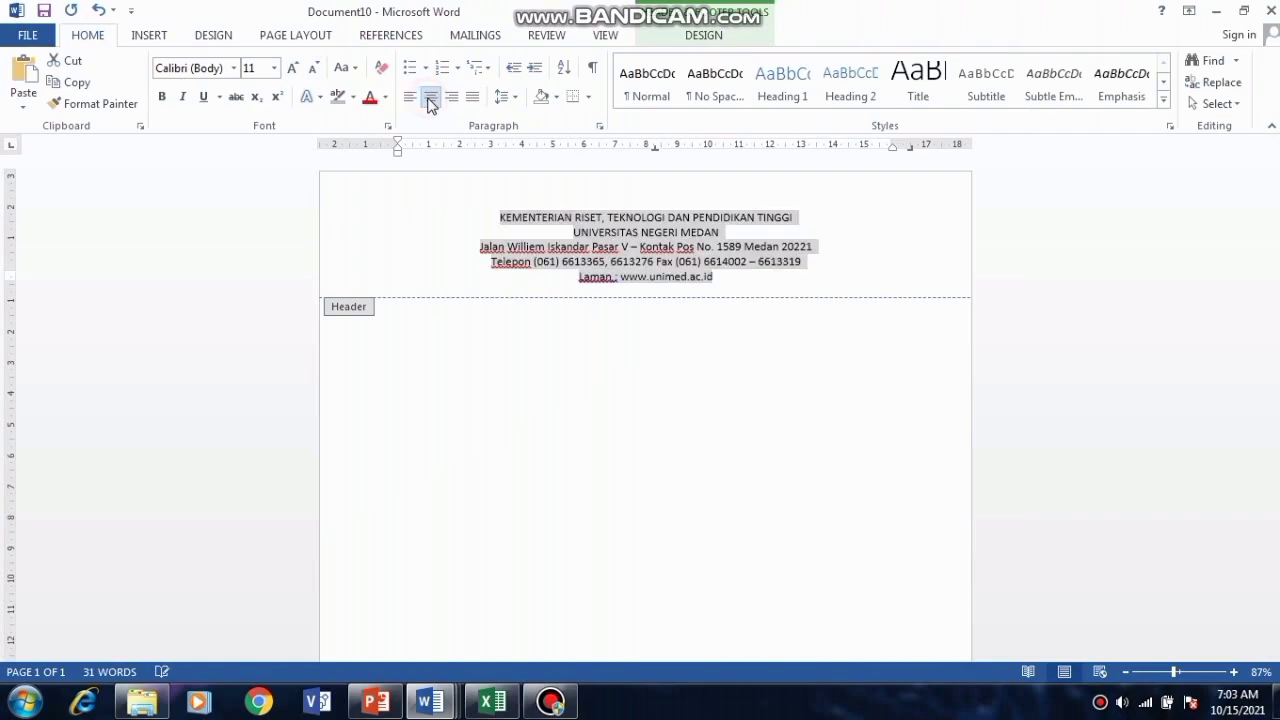
click(233, 70)
click(246, 178)
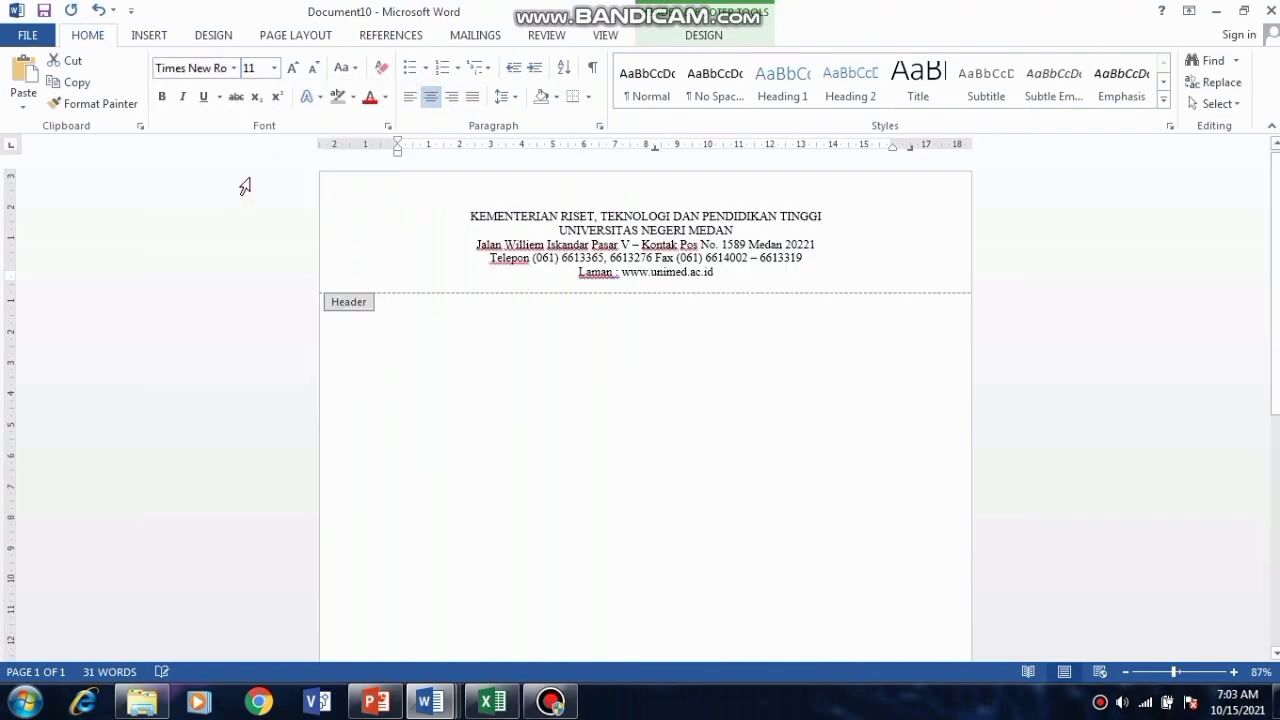
click(274, 68)
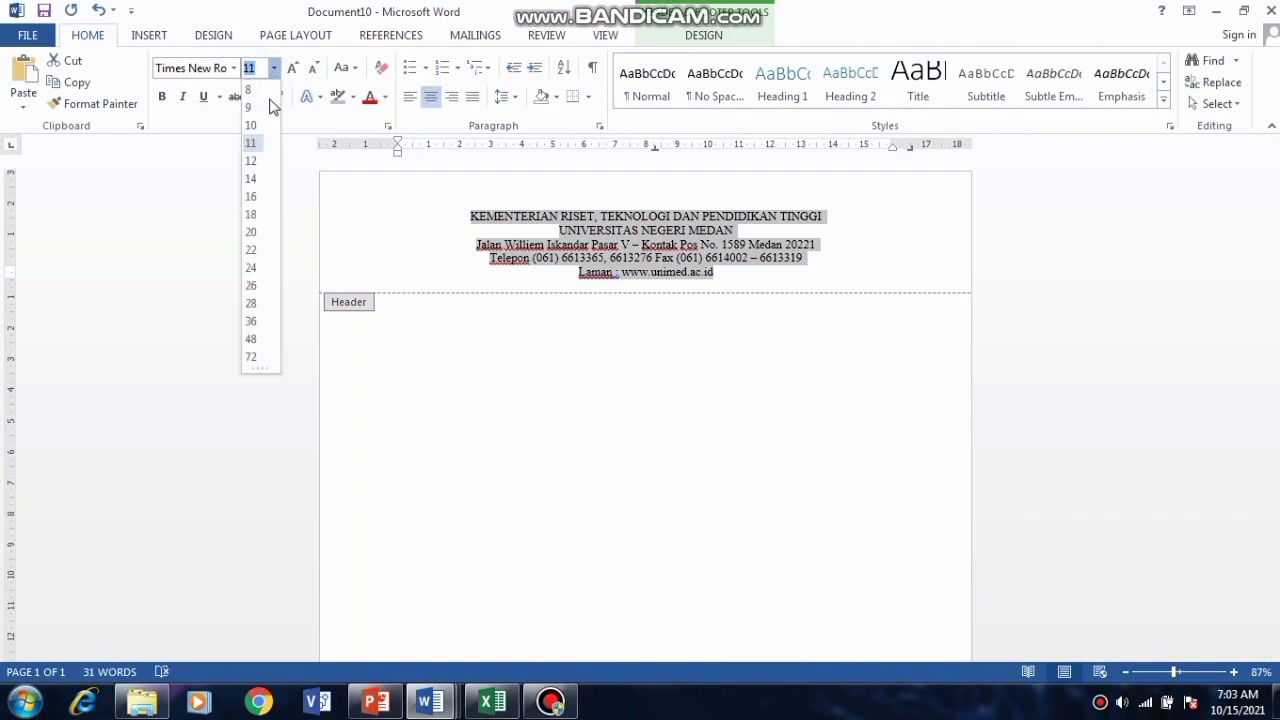
click(254, 165)
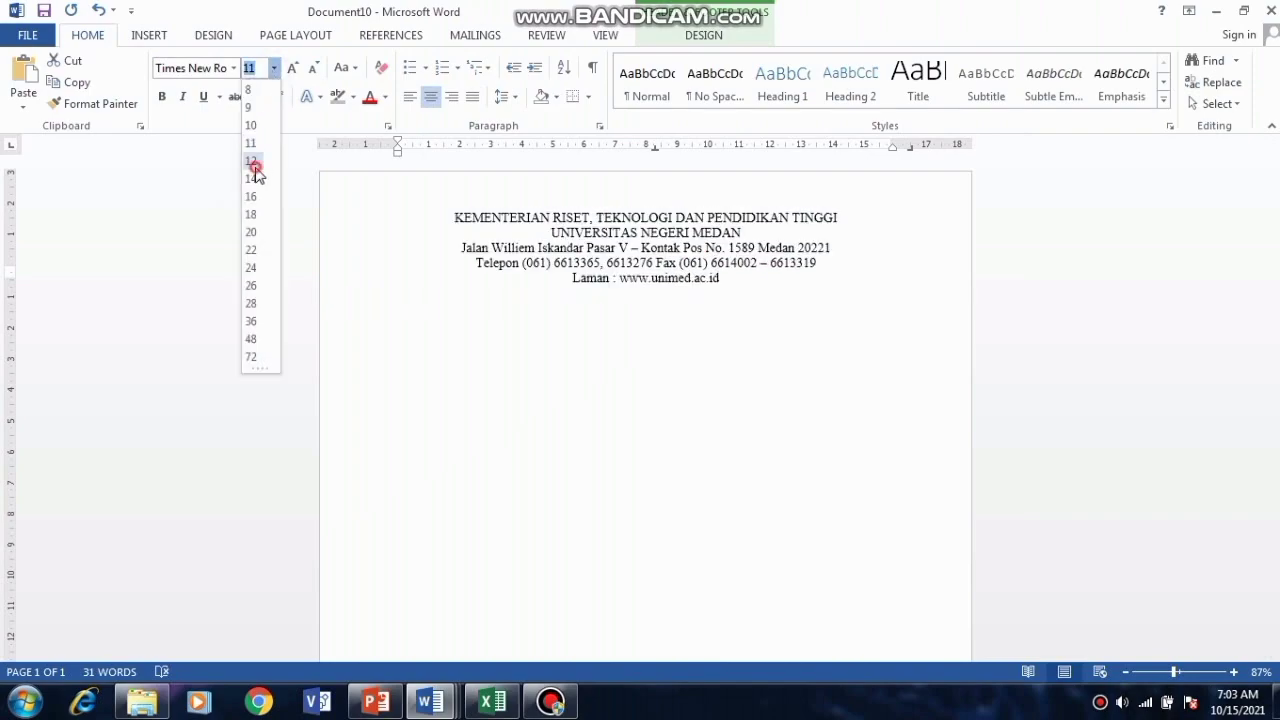
click(519, 233)
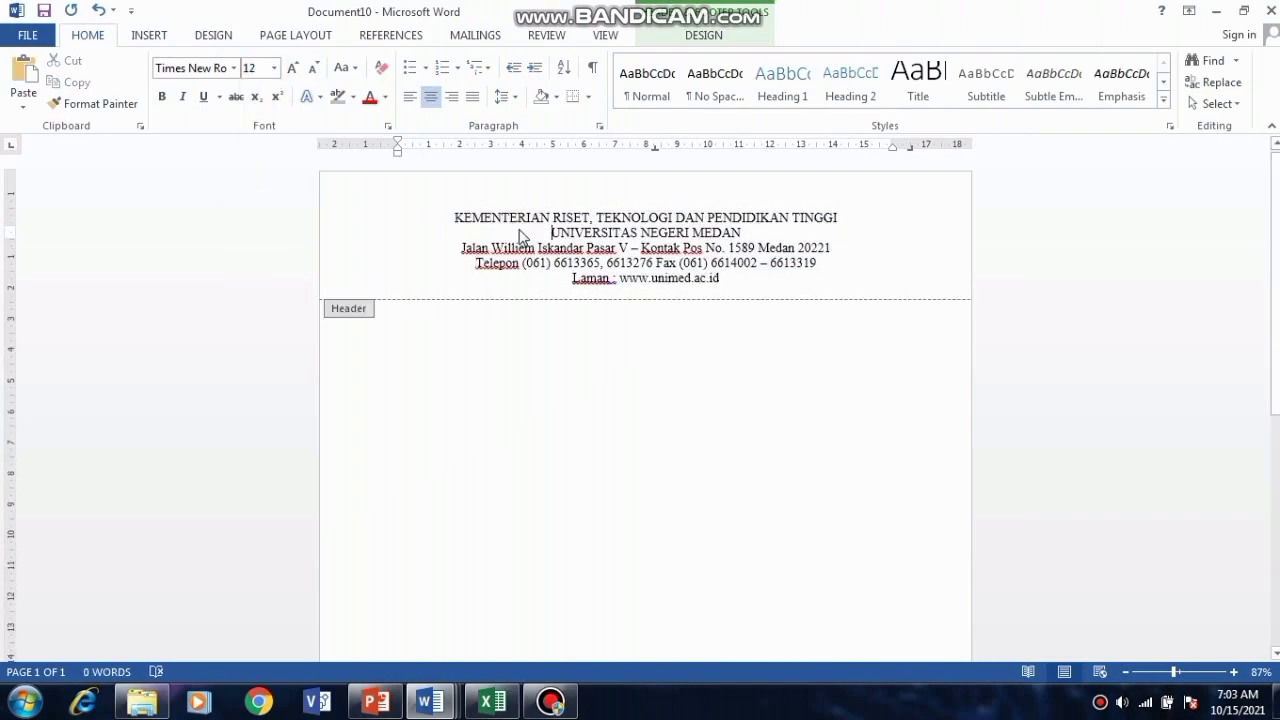
Step: Make the first two header lines size 14
click(453, 217)
drag(453, 217, 741, 235)
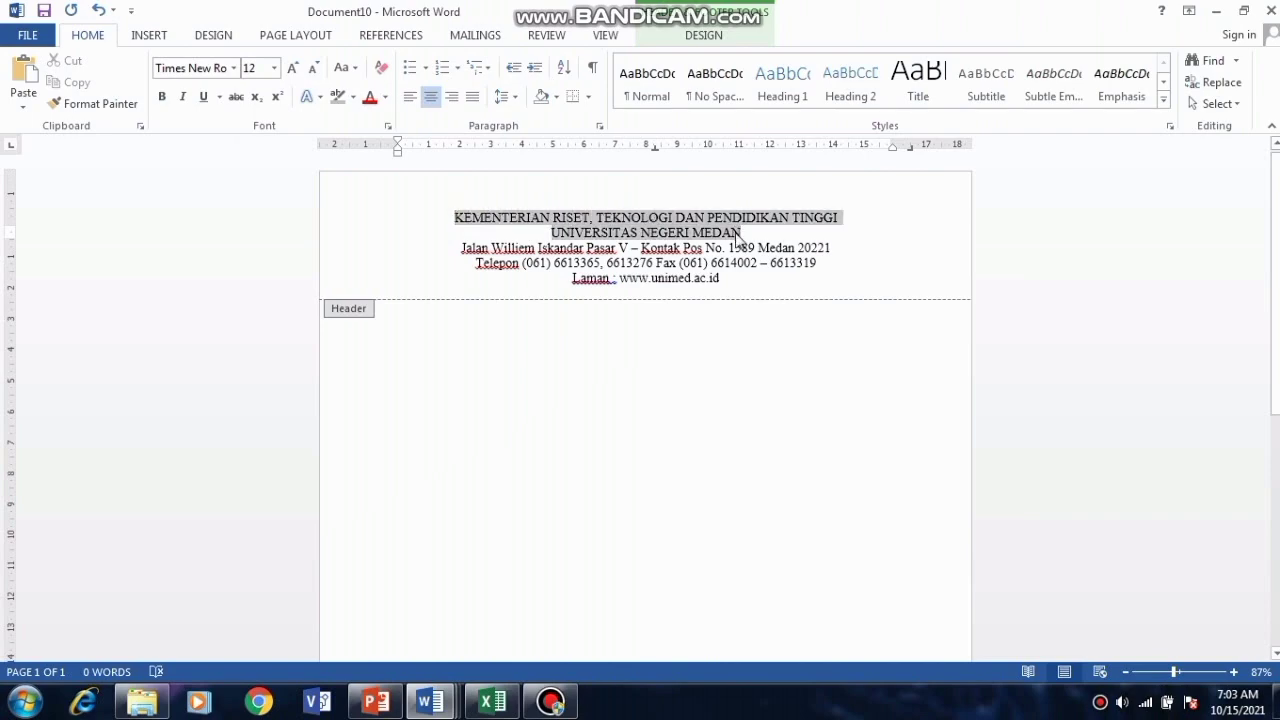
click(274, 68)
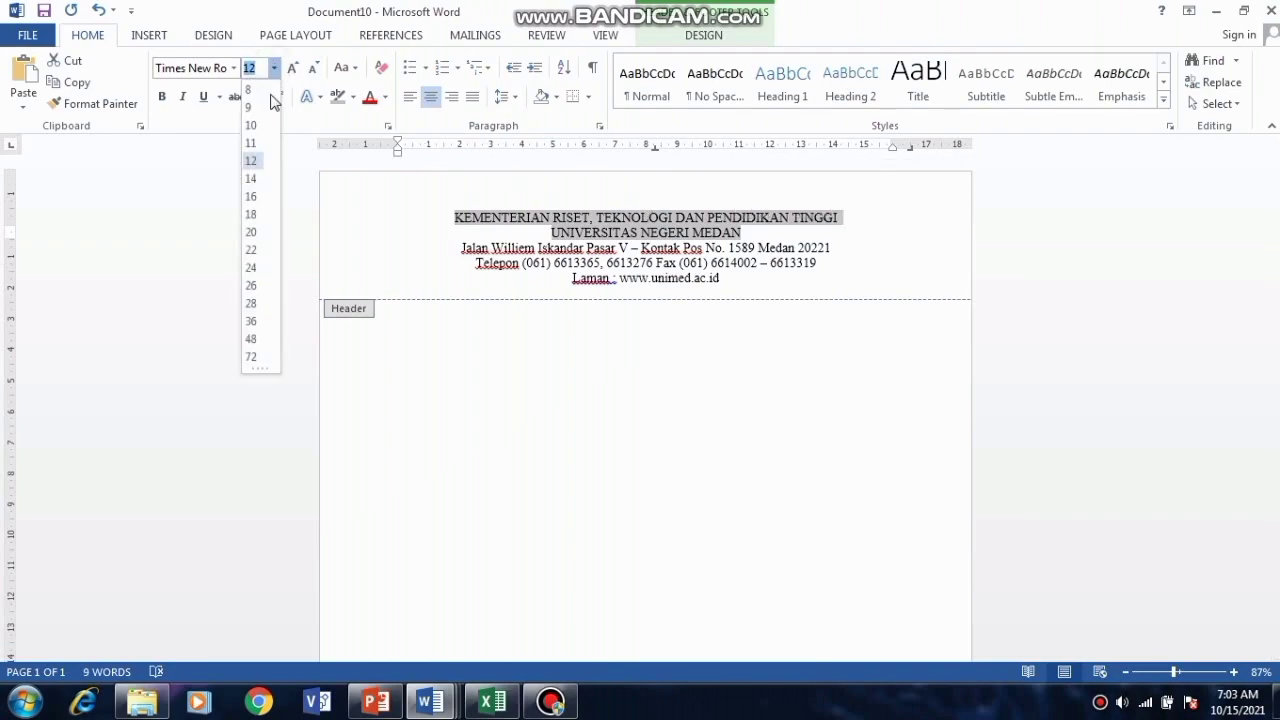
click(251, 182)
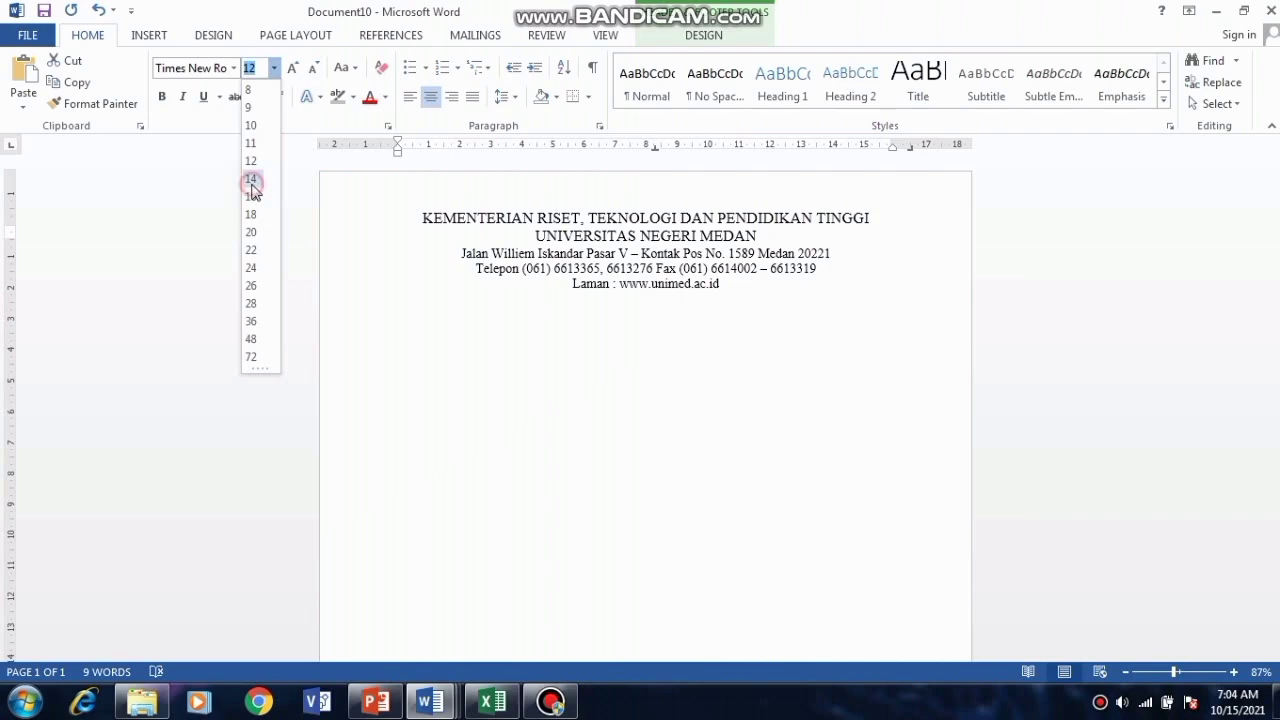
click(532, 238)
Step: Make UNIVERSITAS NEGERI MEDAN bold at size 18
drag(535, 237, 725, 236)
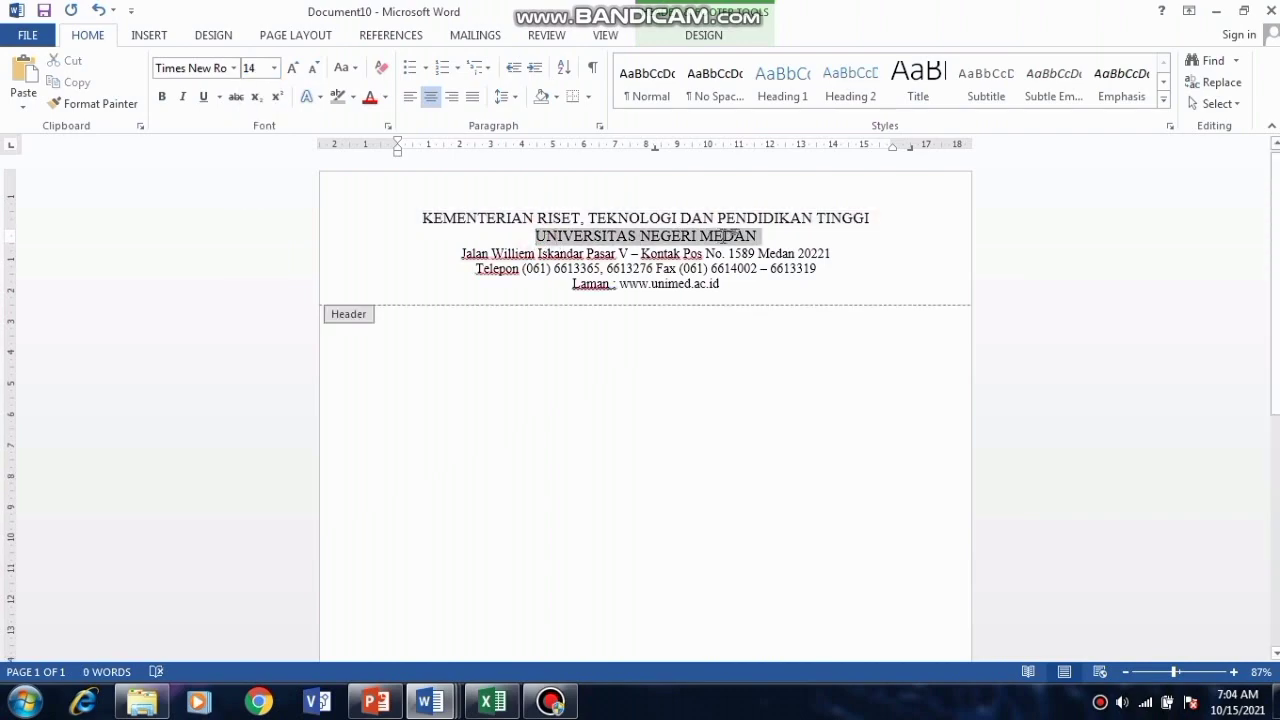
click(274, 67)
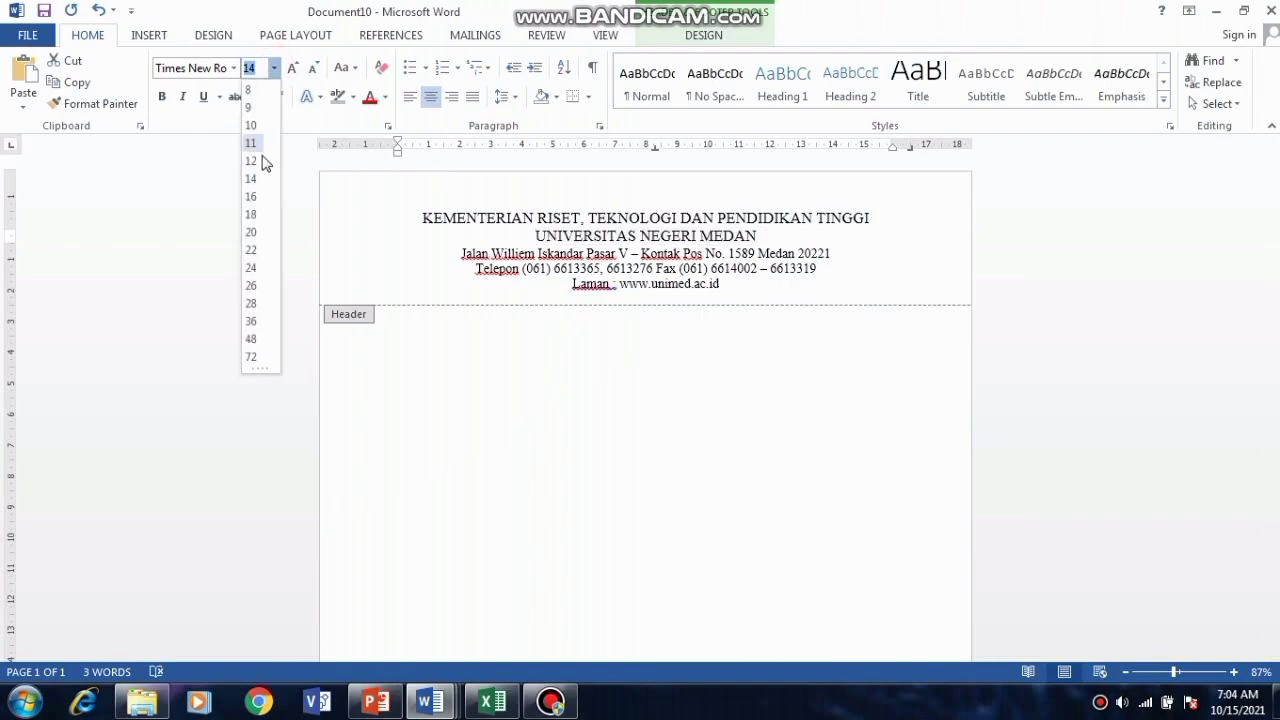
click(250, 216)
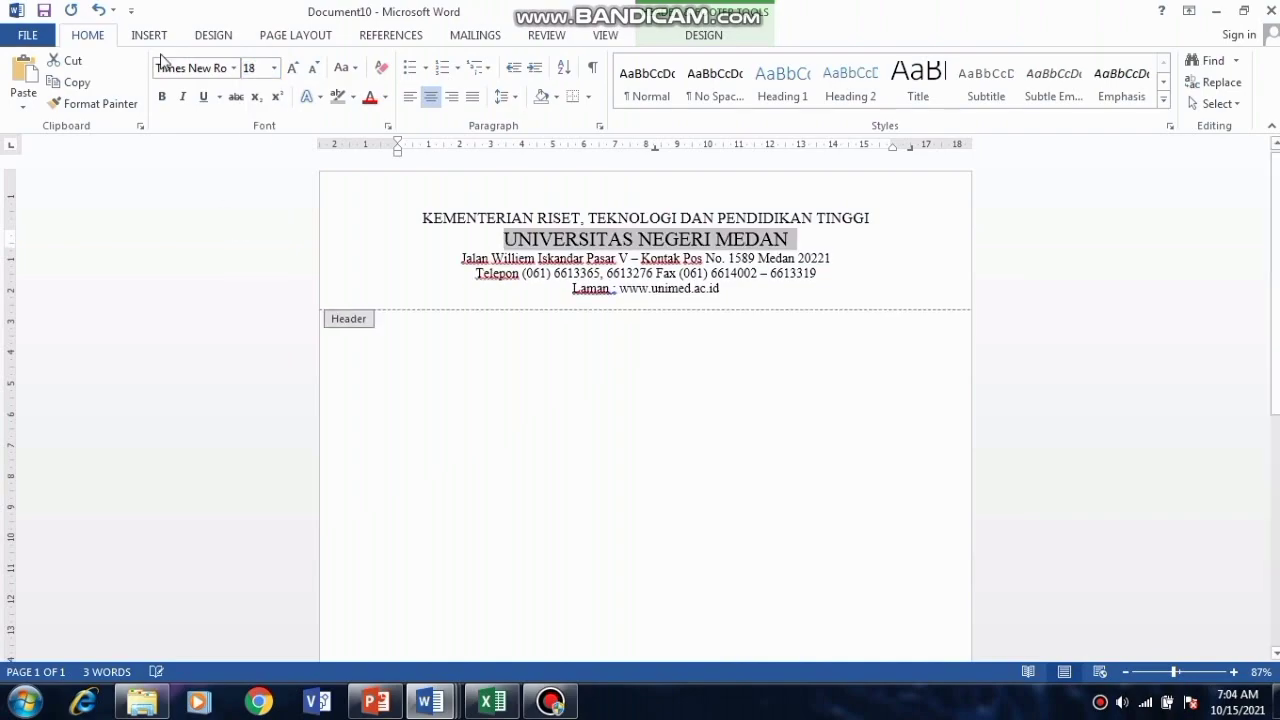
click(162, 96)
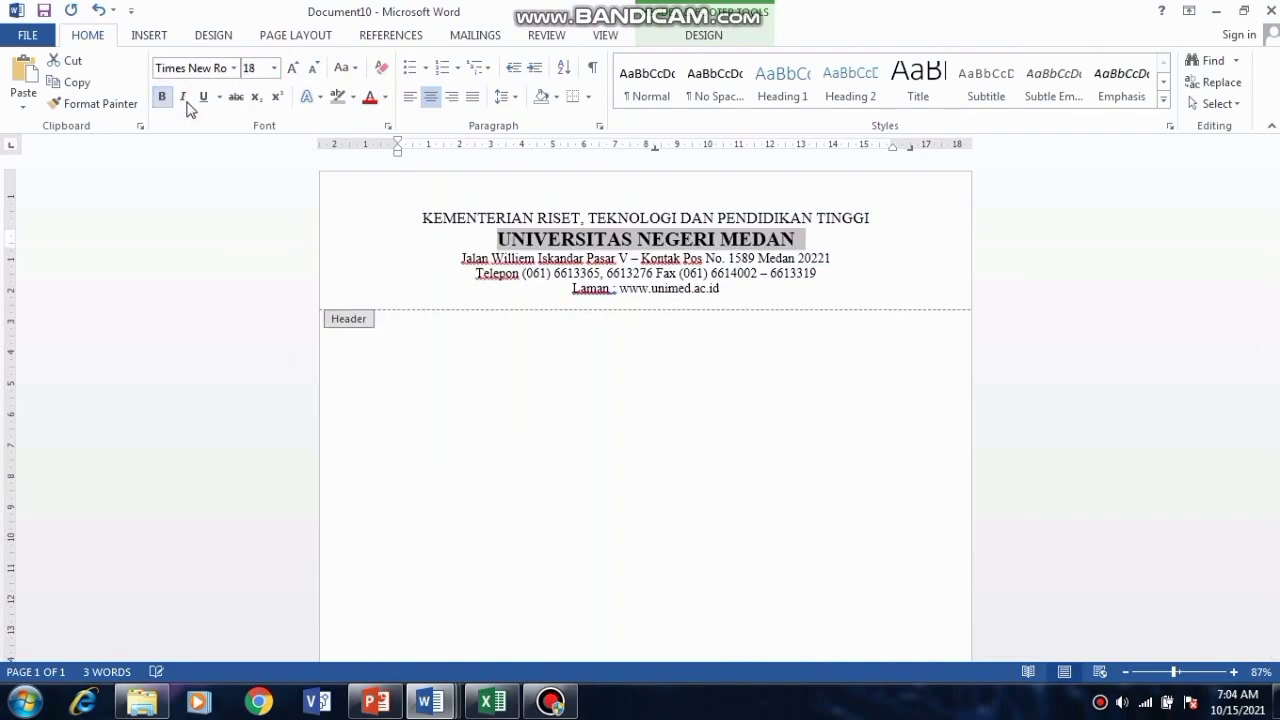
click(725, 291)
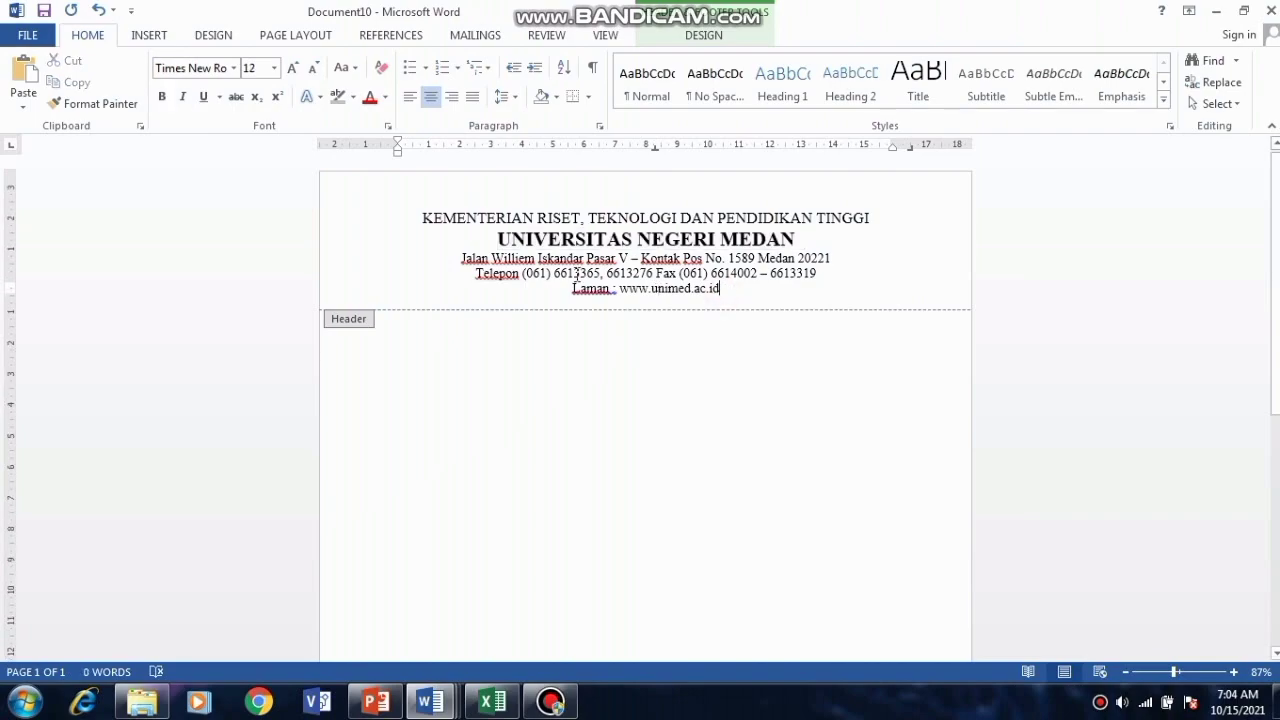
click(420, 210)
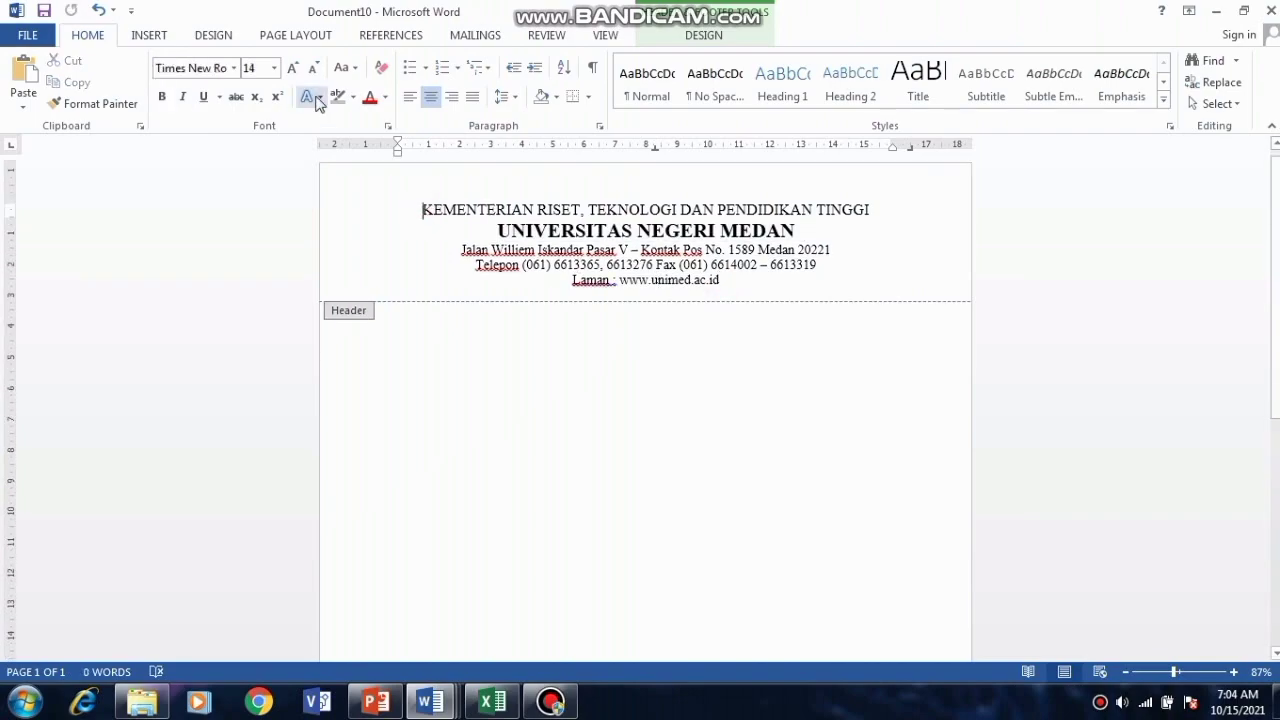
click(145, 35)
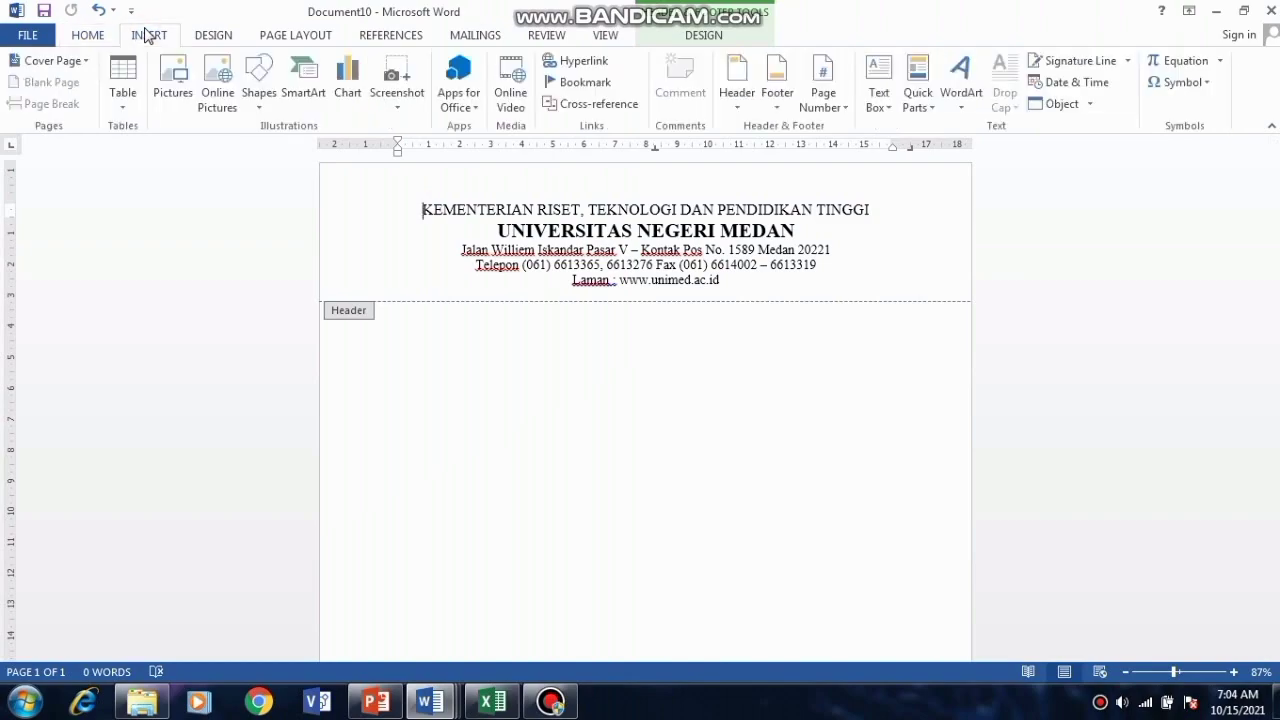
Step: Insert the Logo UNIMED picture into the header and shrink its height to 2.7 cm
click(176, 80)
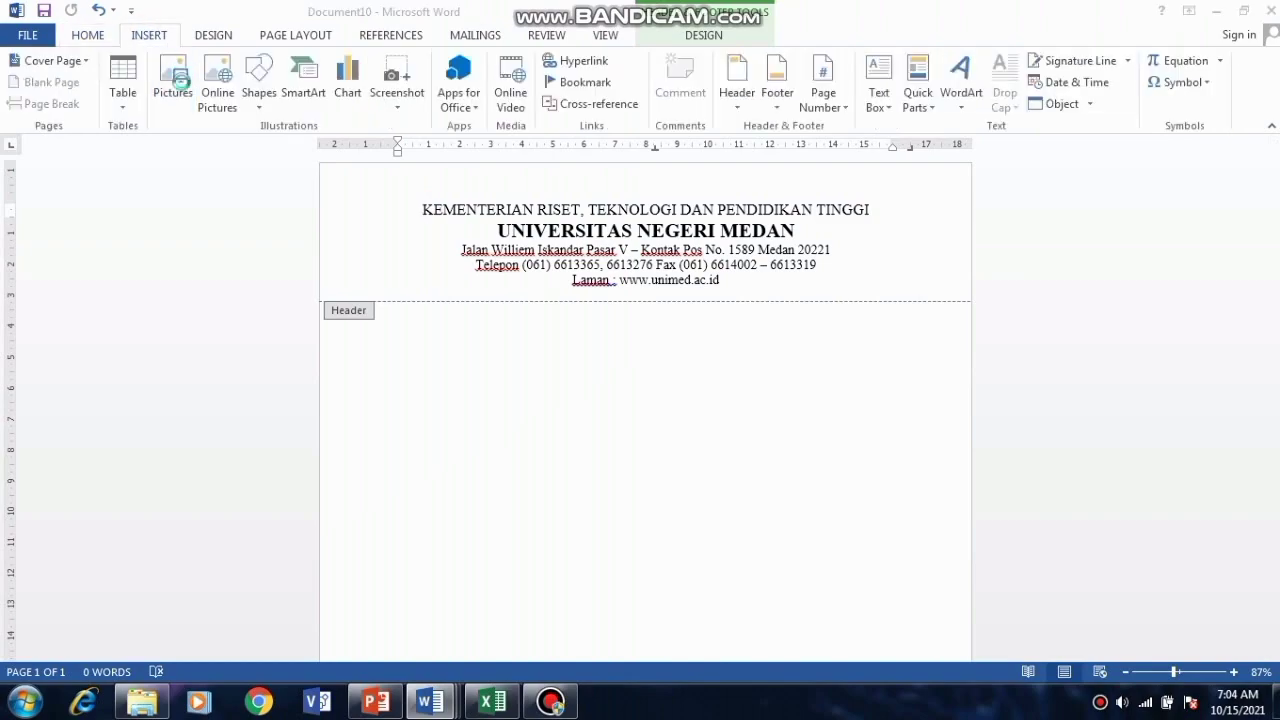
click(316, 168)
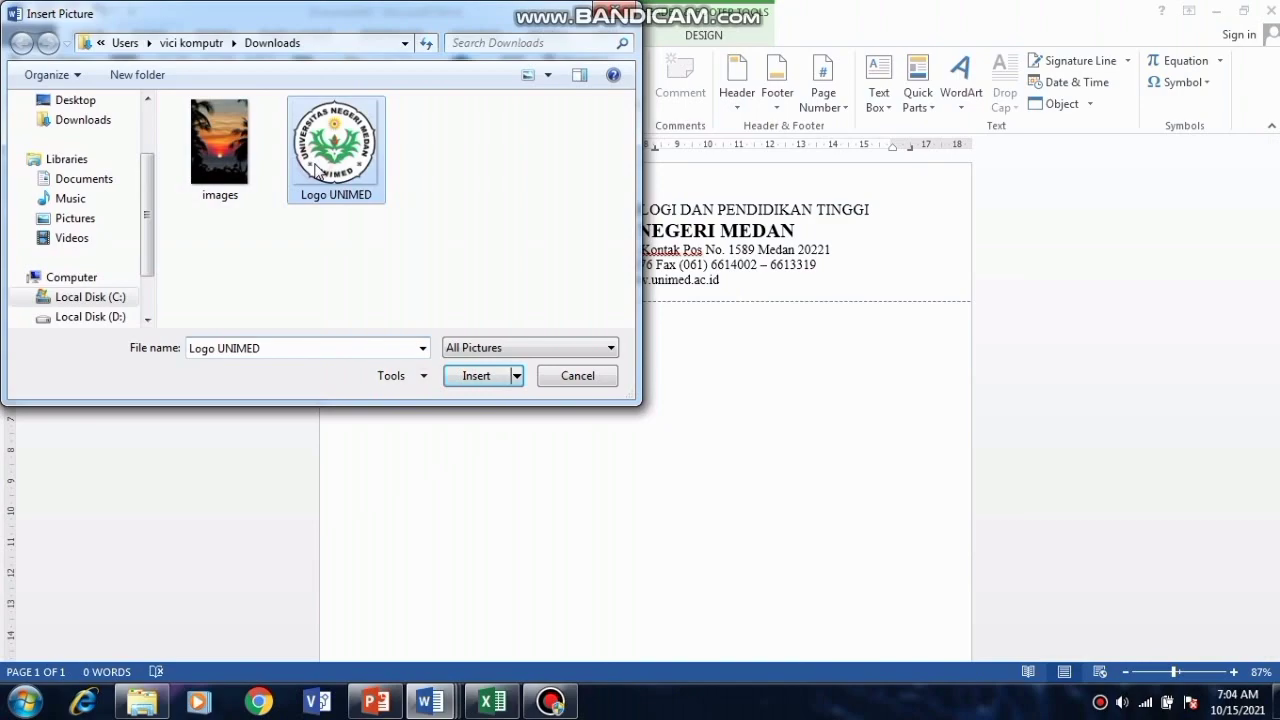
click(462, 375)
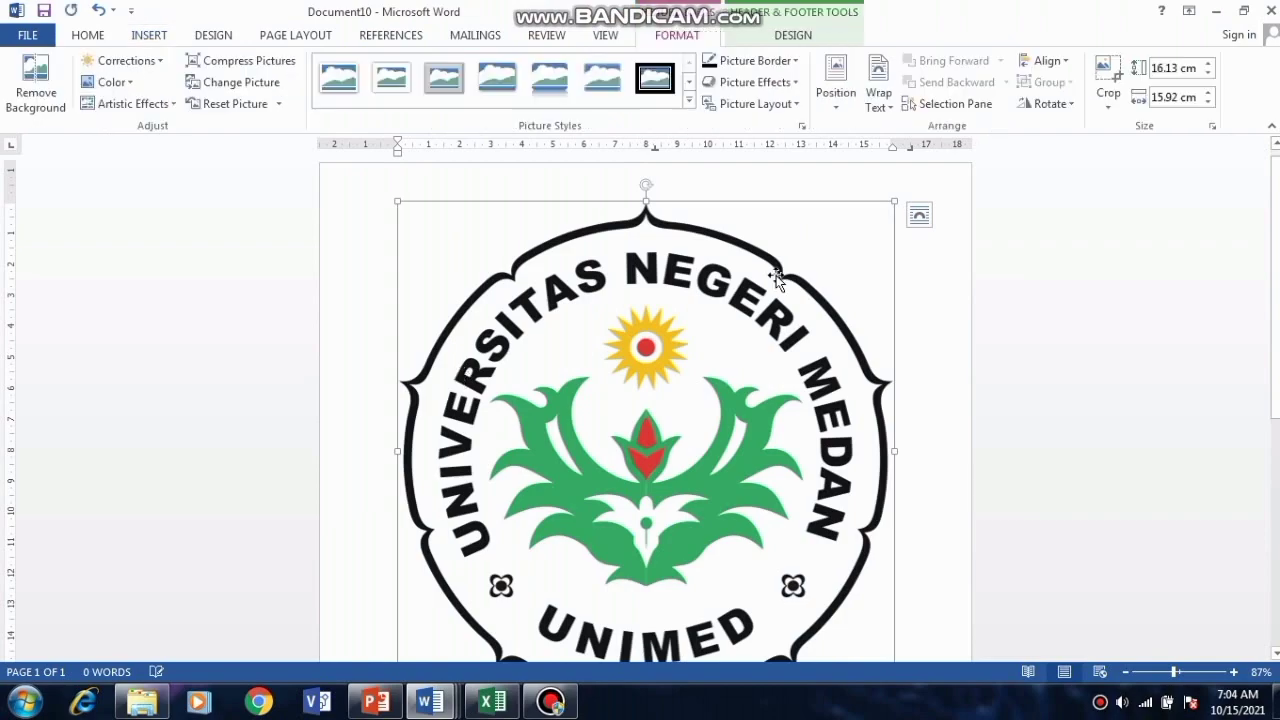
click(1167, 67)
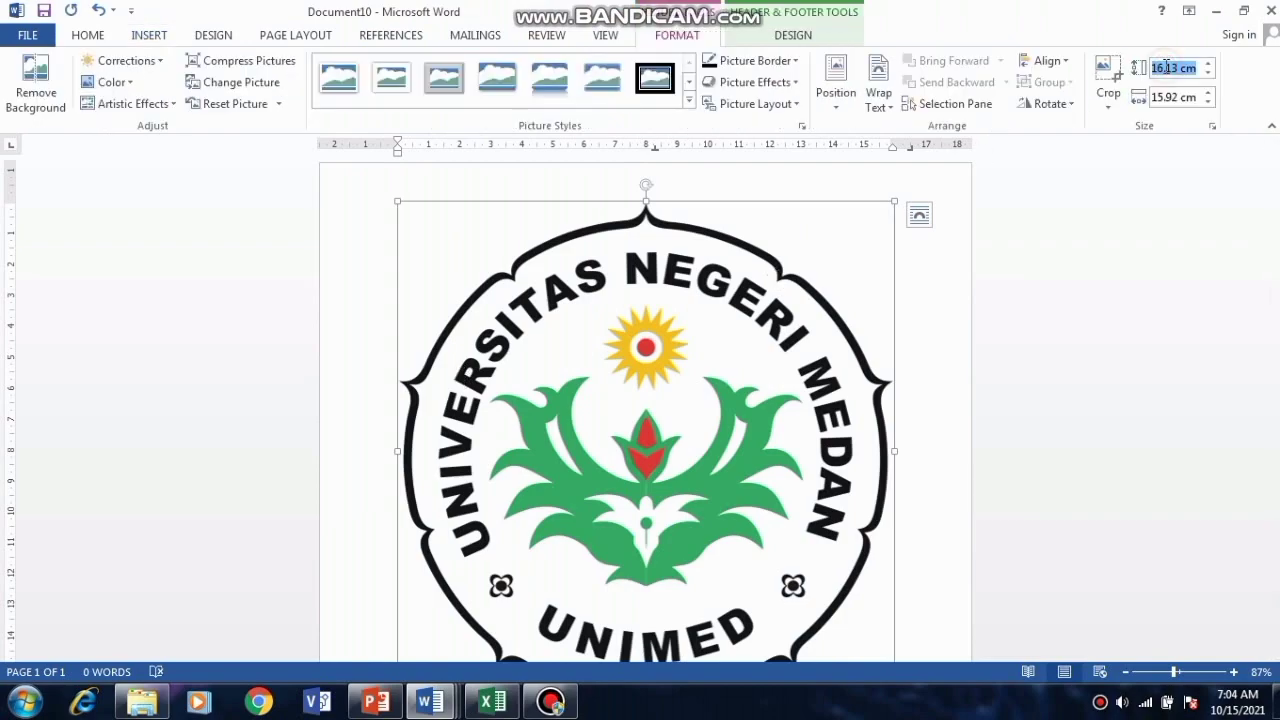
text(2)
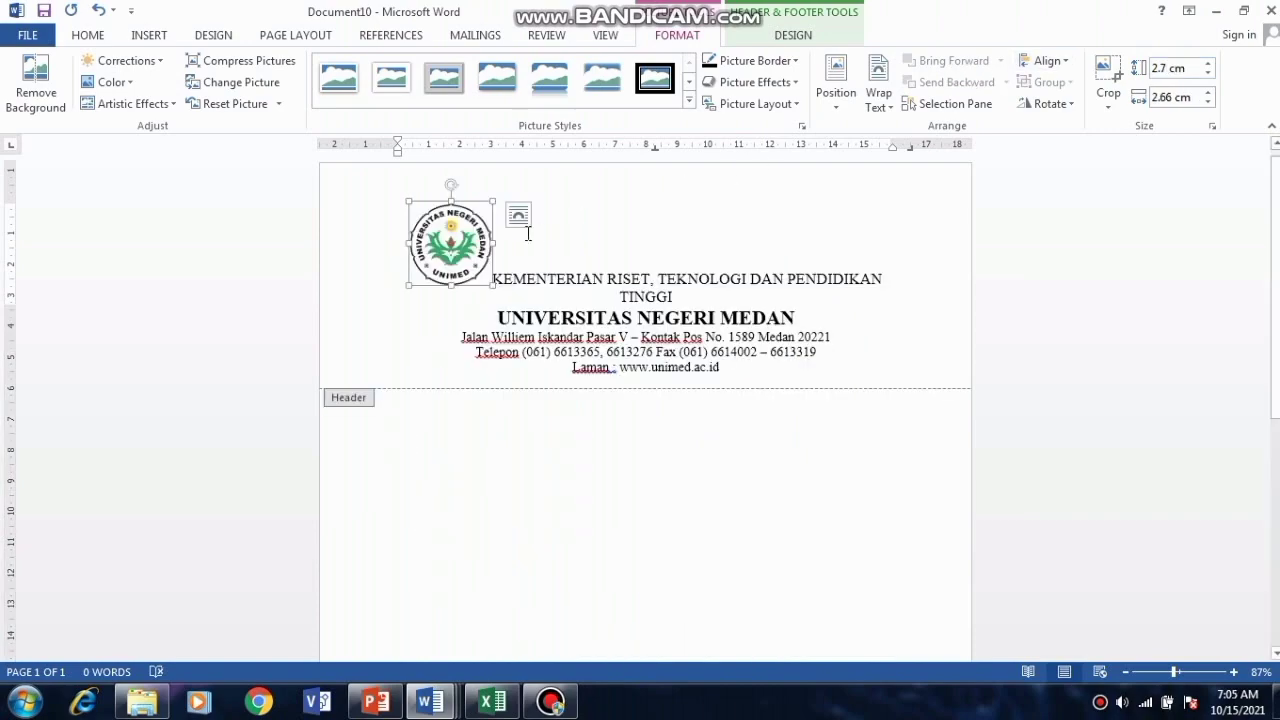
Step: Set the logo In Front of Text, move it left of the header, and add a blank line
click(518, 218)
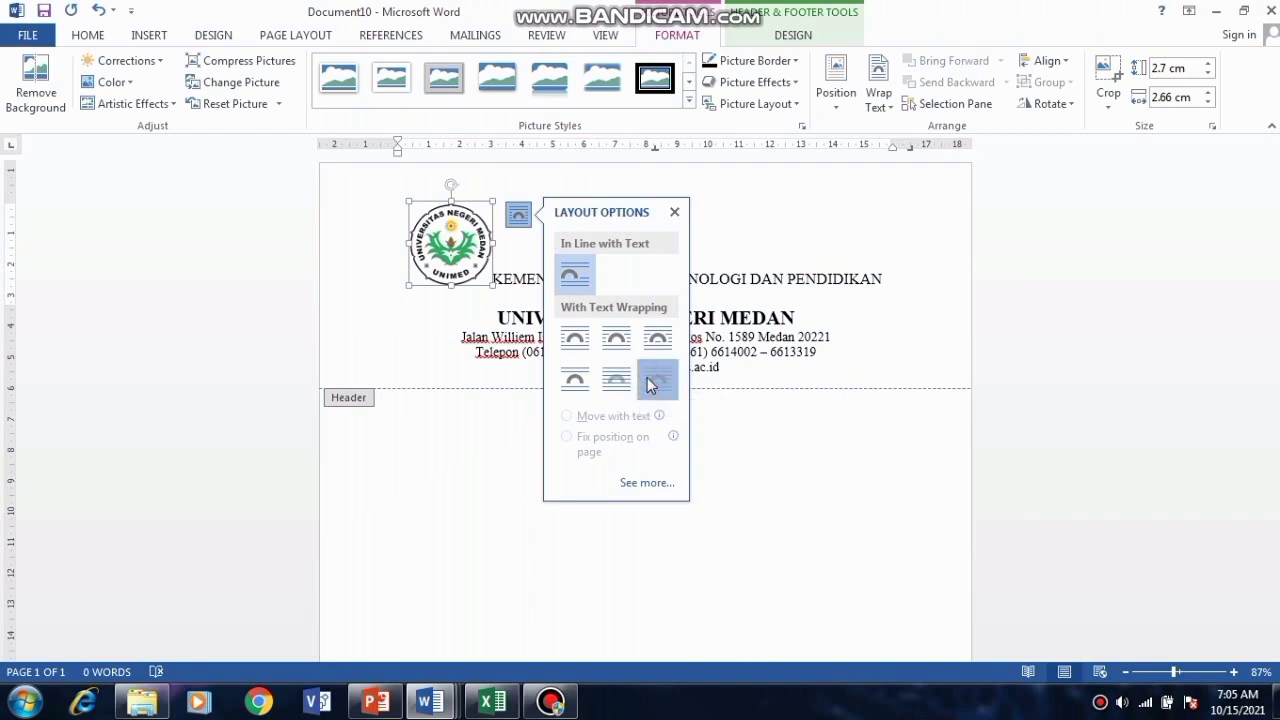
click(650, 385)
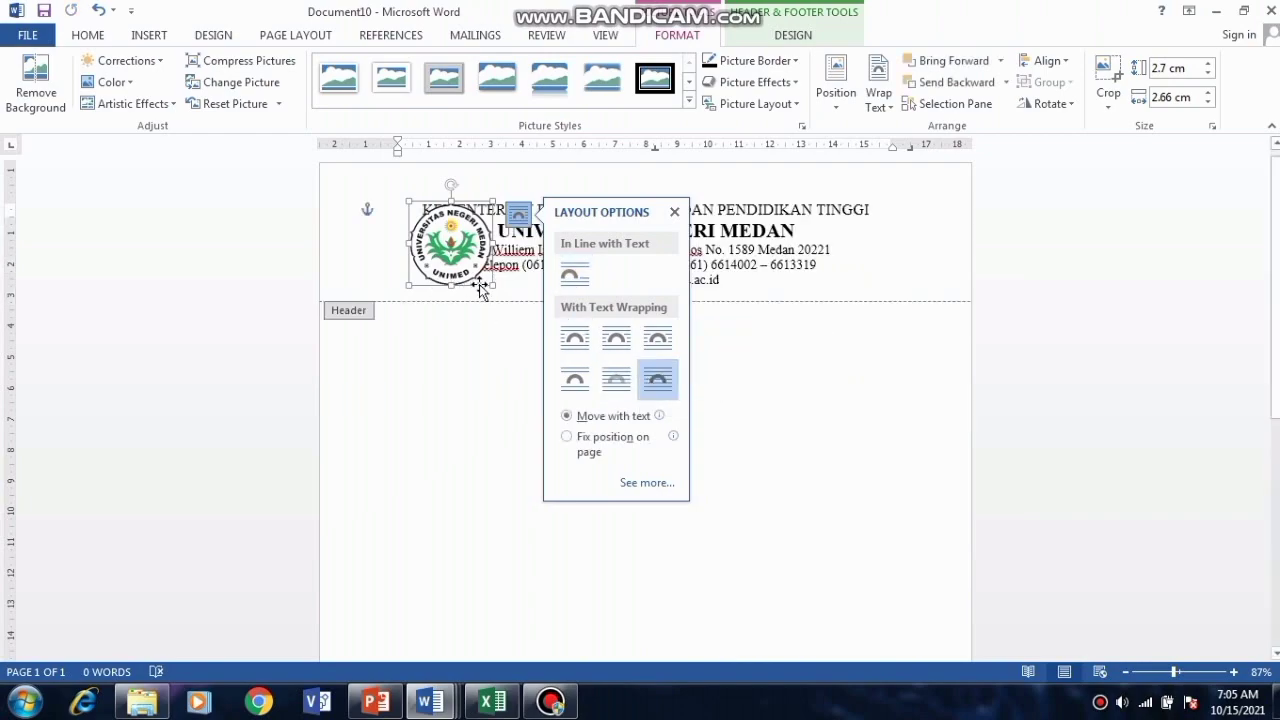
drag(478, 288, 399, 281)
click(503, 250)
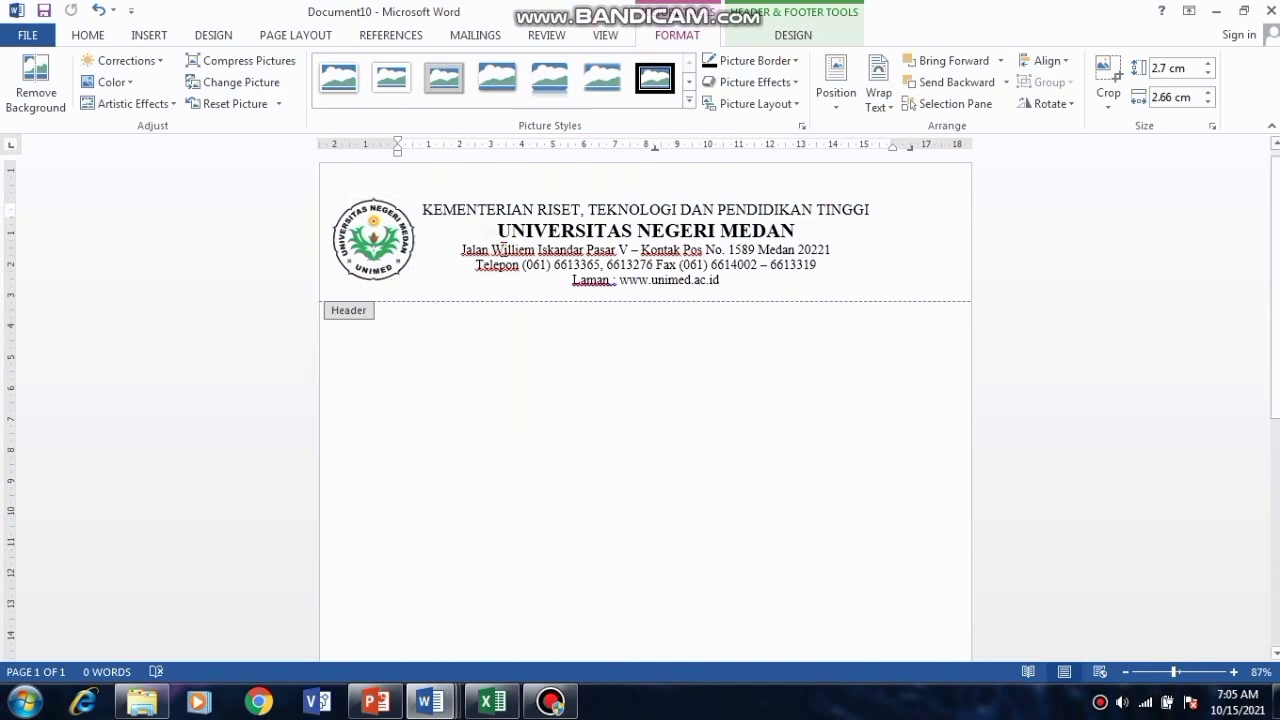
click(748, 281)
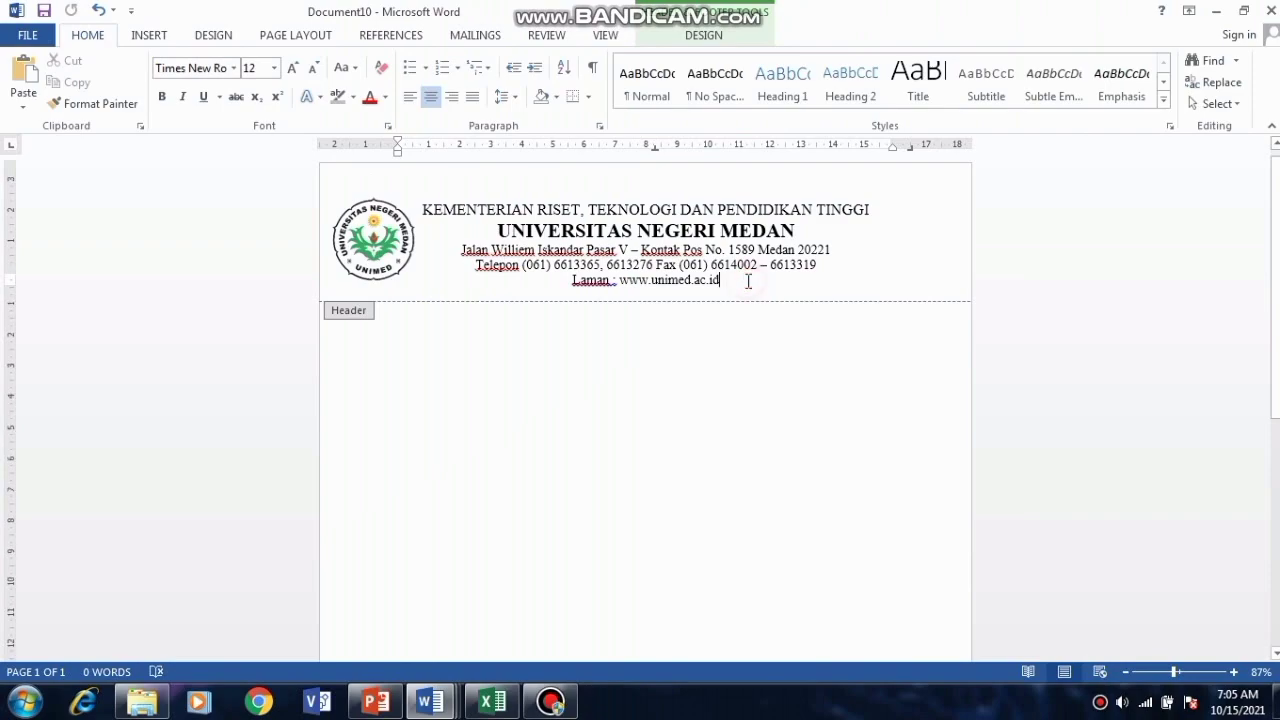
key(Return)
key(Return)
key(Return)
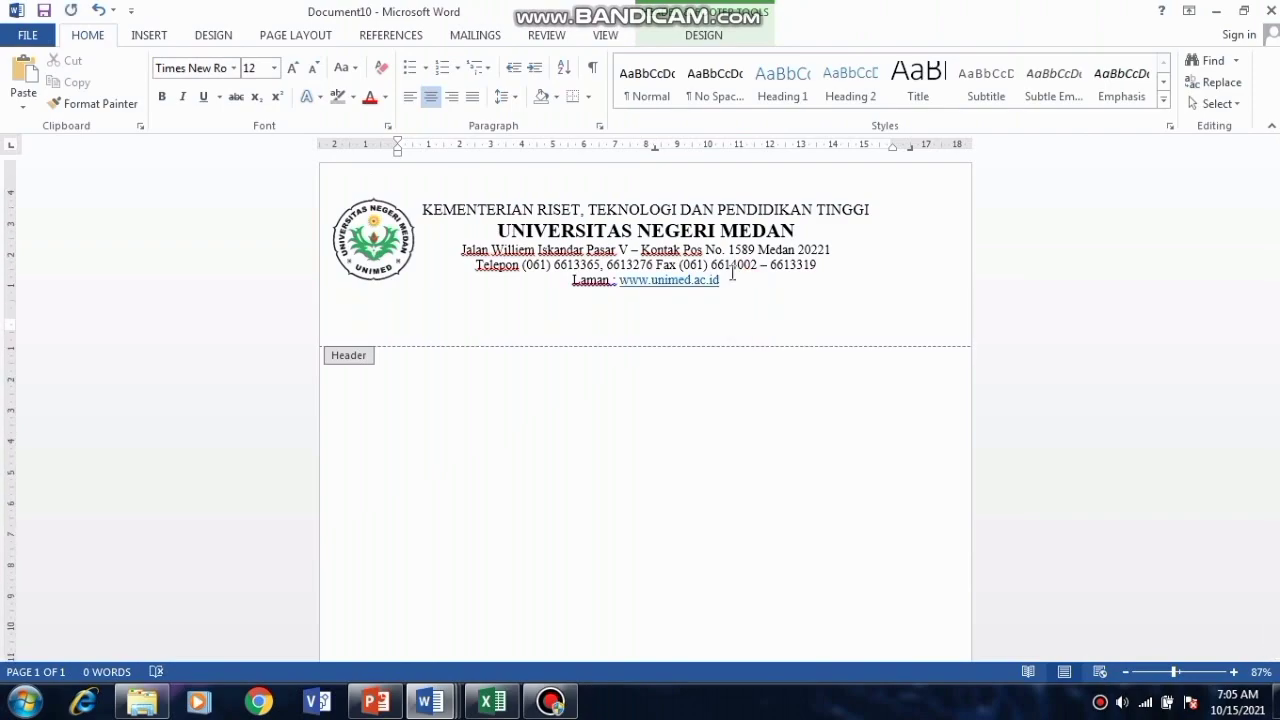
Step: Draw a straight horizontal line across the bottom of the header
click(150, 36)
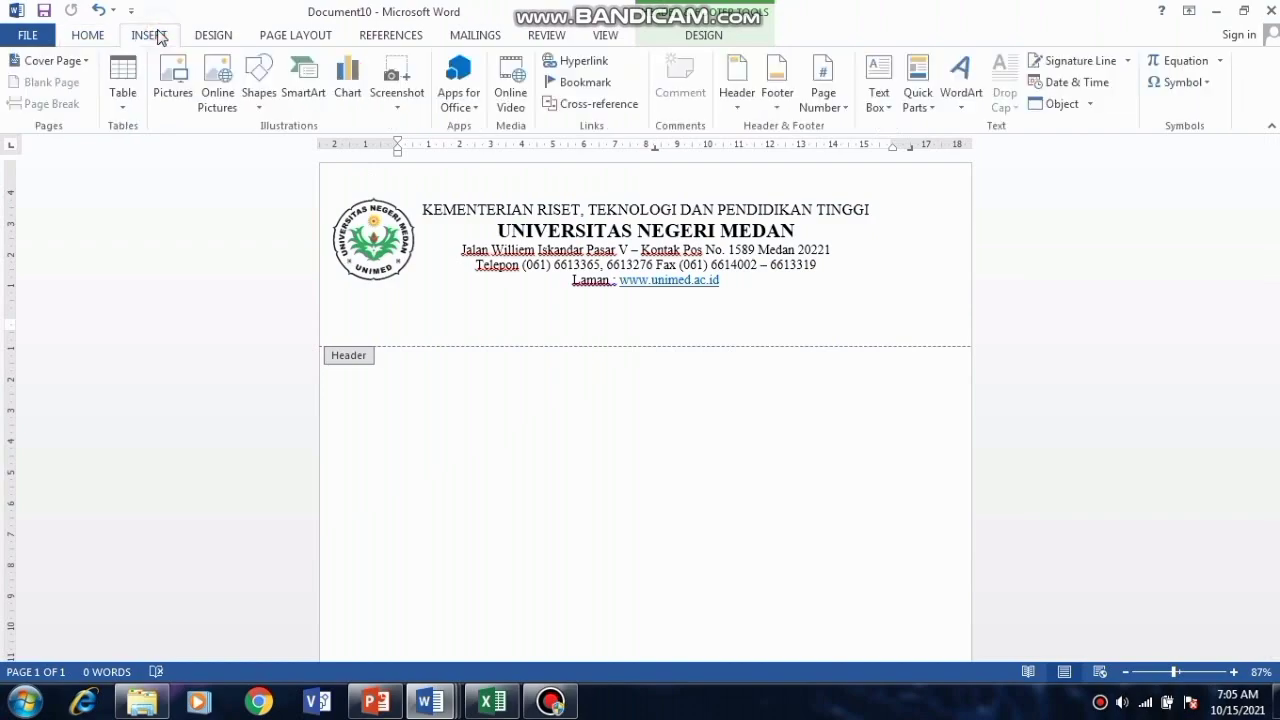
click(262, 80)
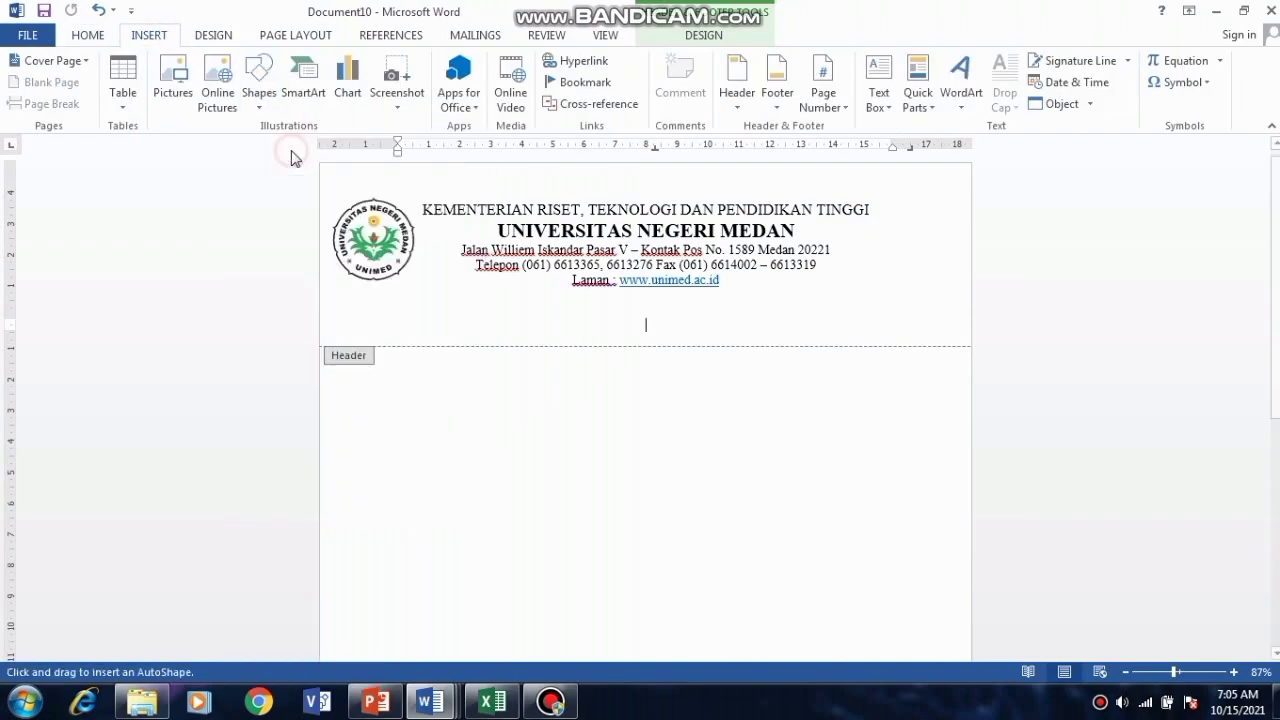
click(289, 152)
drag(319, 318, 971, 319)
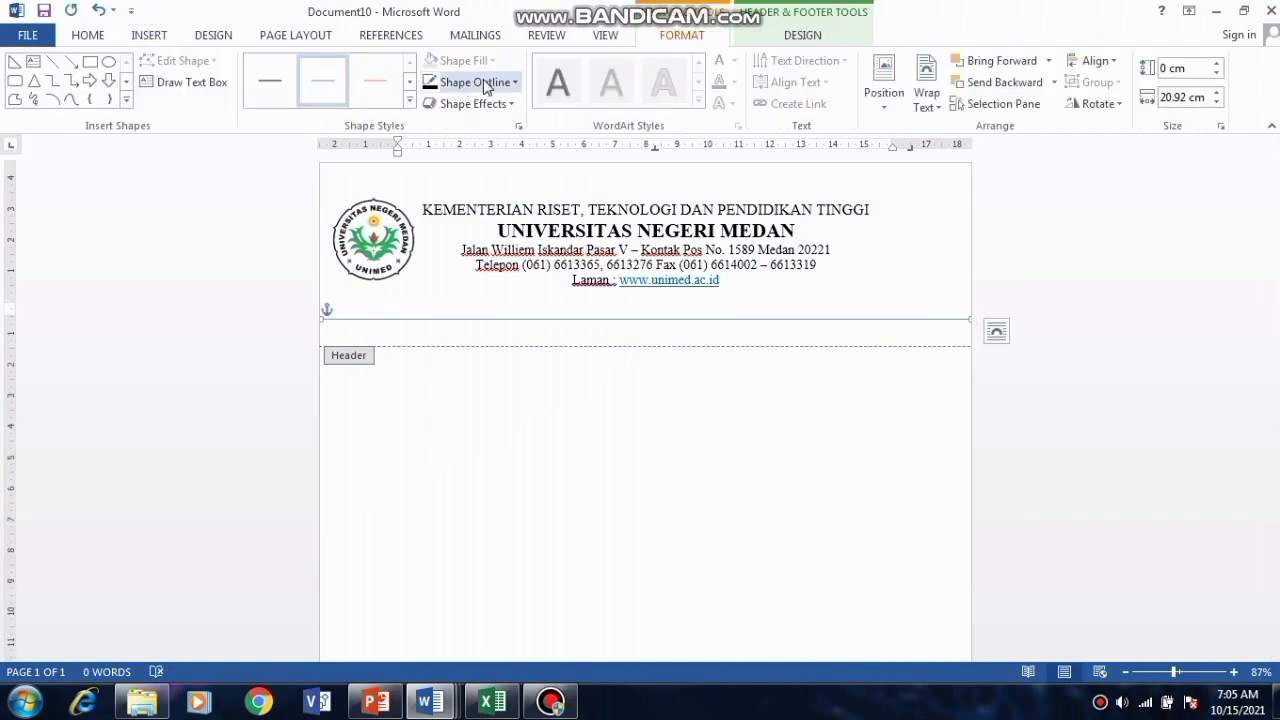
Step: Make the header line black and 3 pt thick, then close the header and footer
click(480, 82)
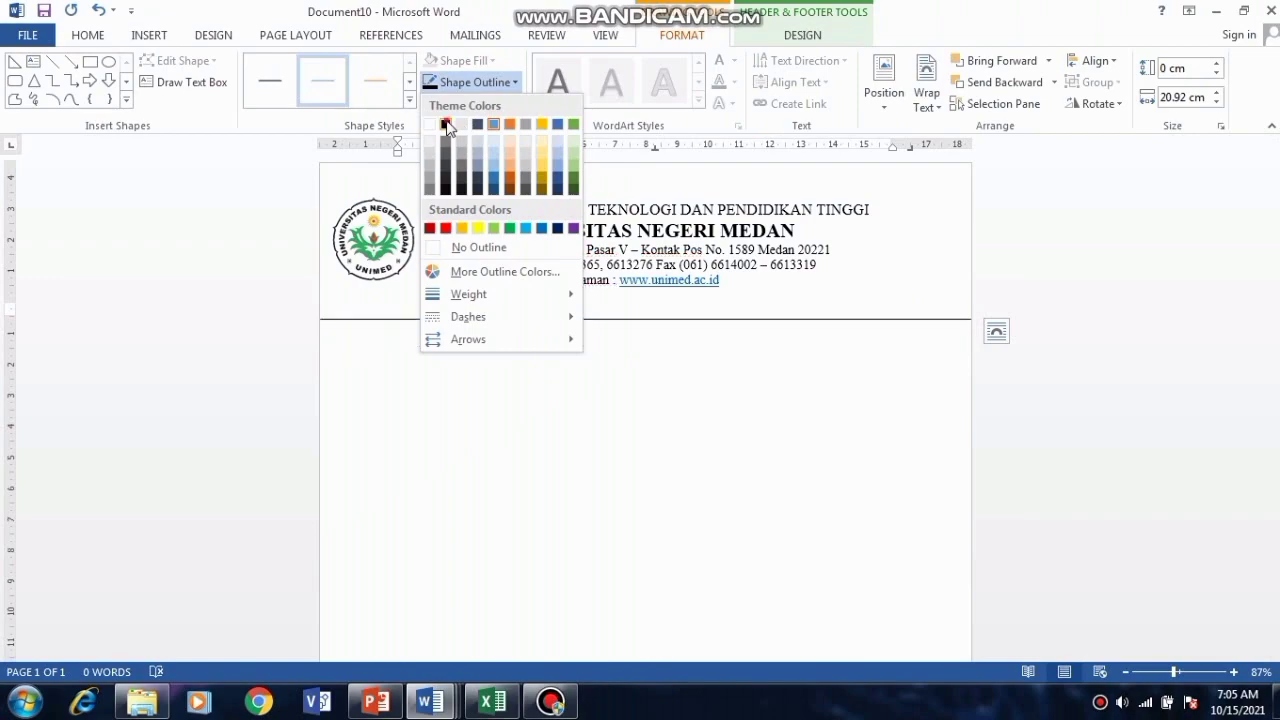
click(445, 125)
click(516, 82)
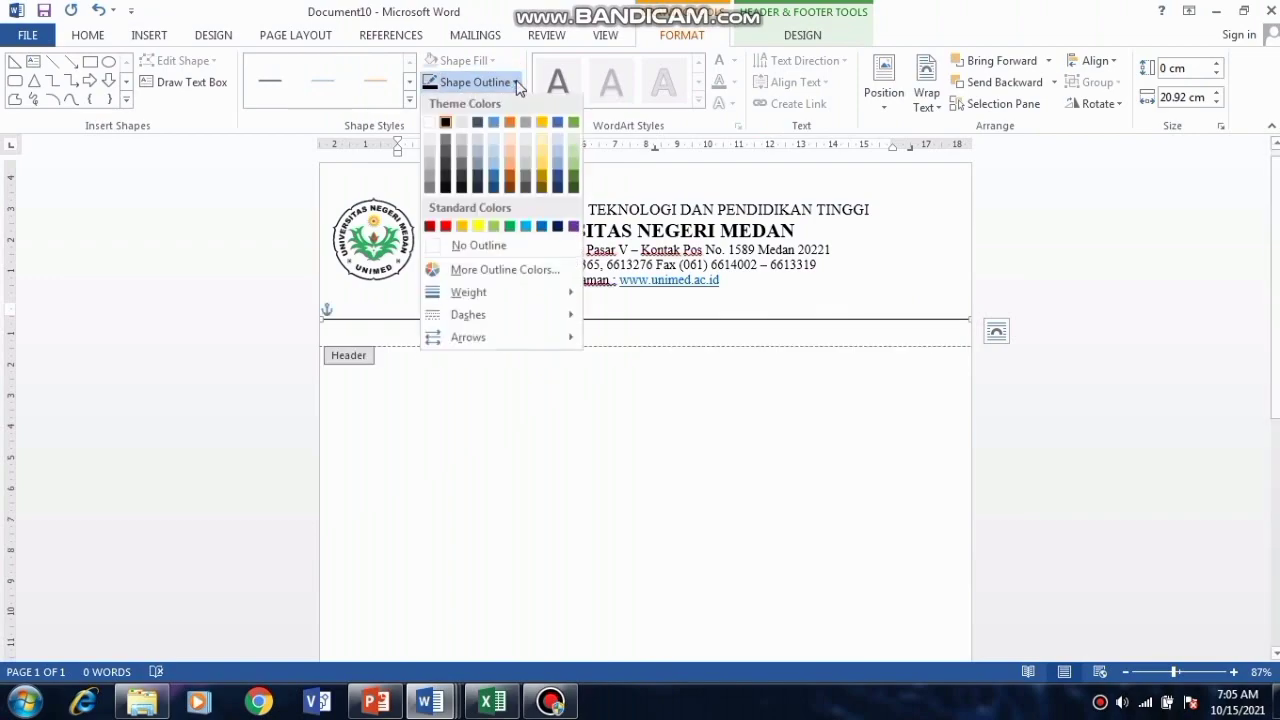
mouse_move(532, 306)
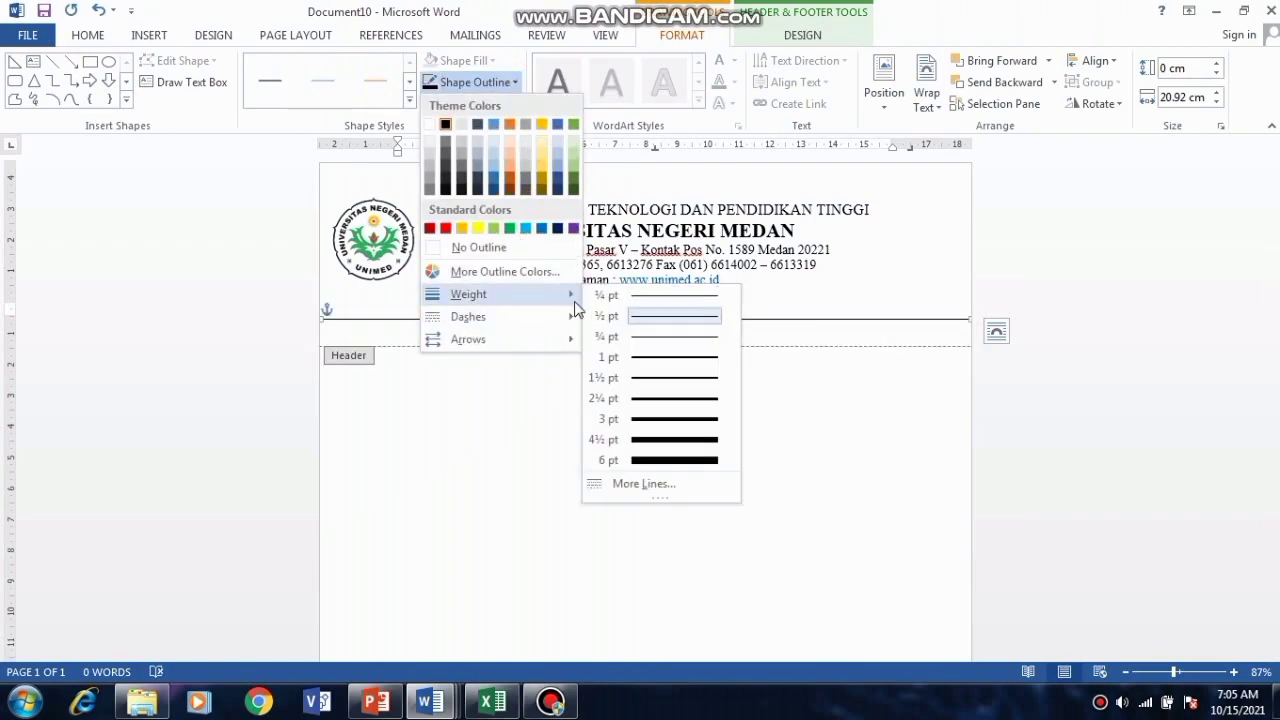
click(673, 420)
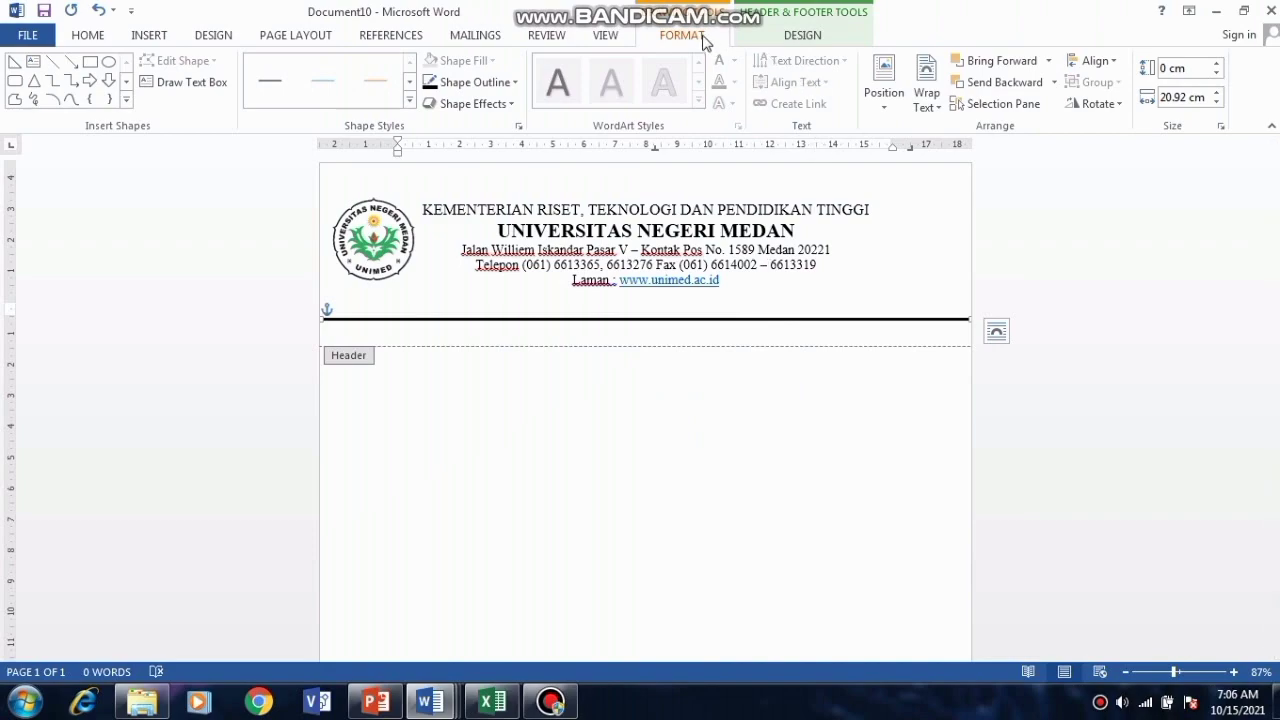
click(763, 40)
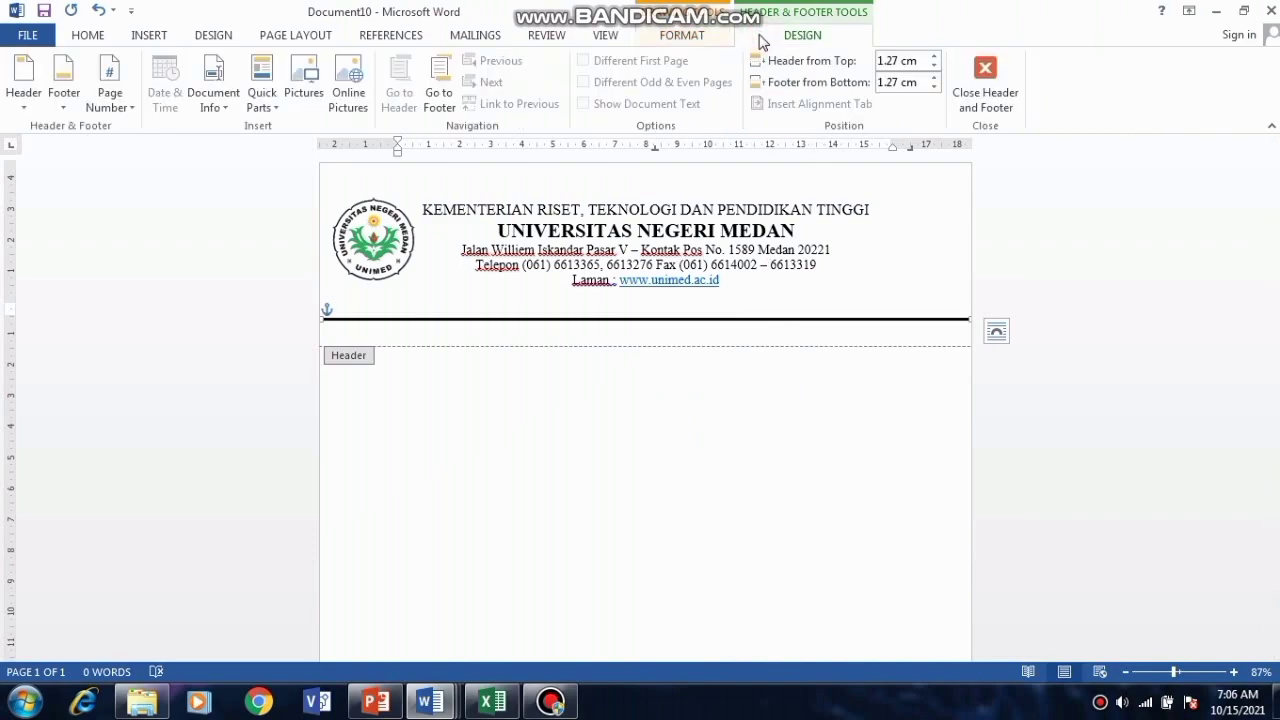
click(986, 95)
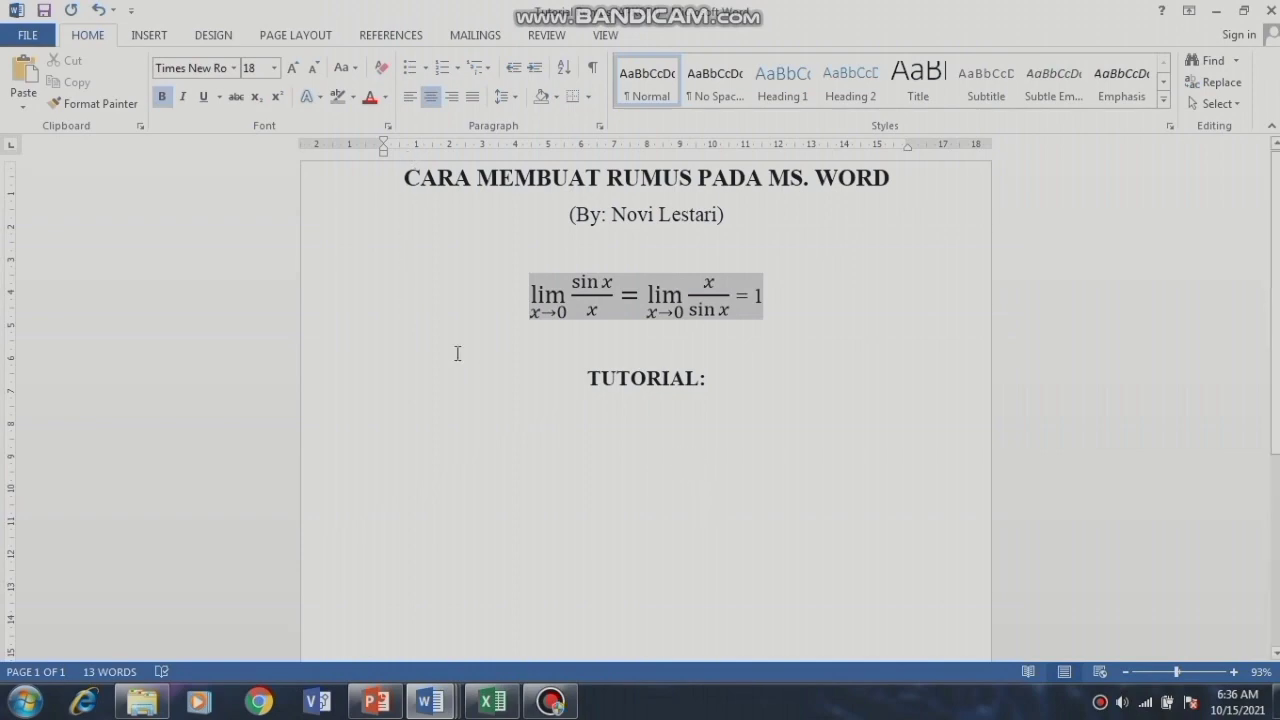
Step: Start a new equation below TUTORIAL: with a lim x→0 template
click(158, 36)
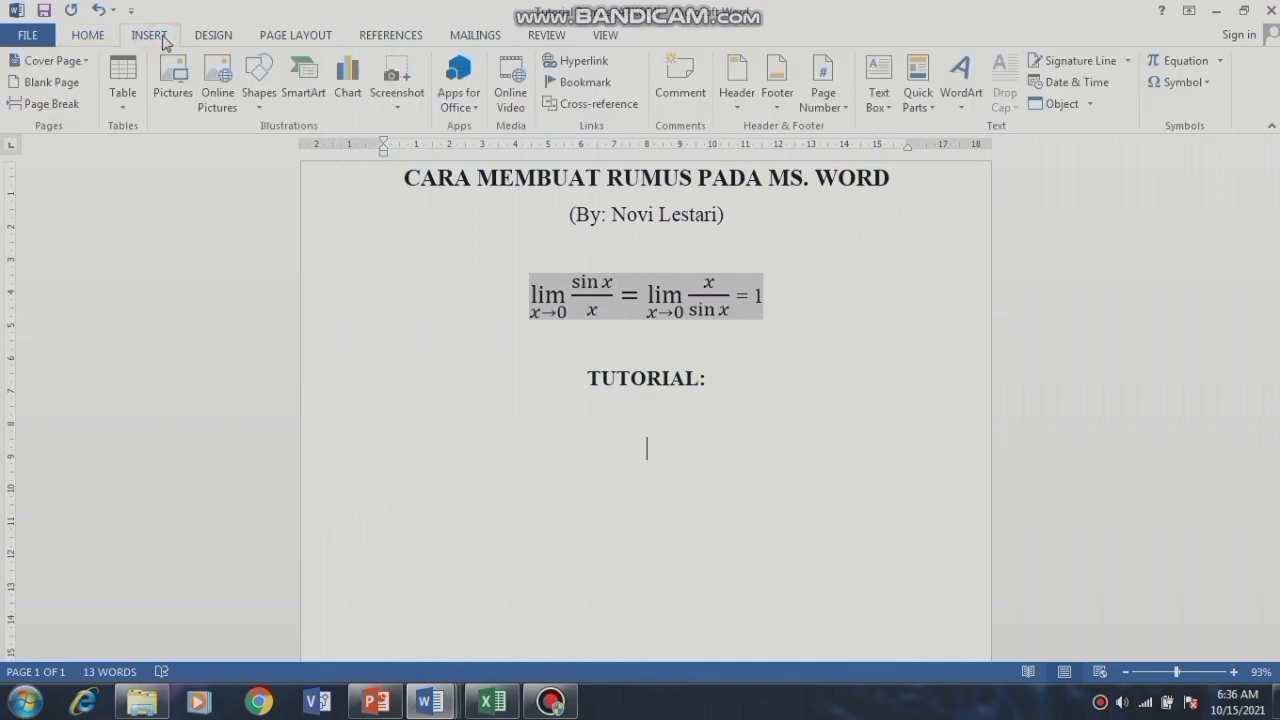
click(1219, 62)
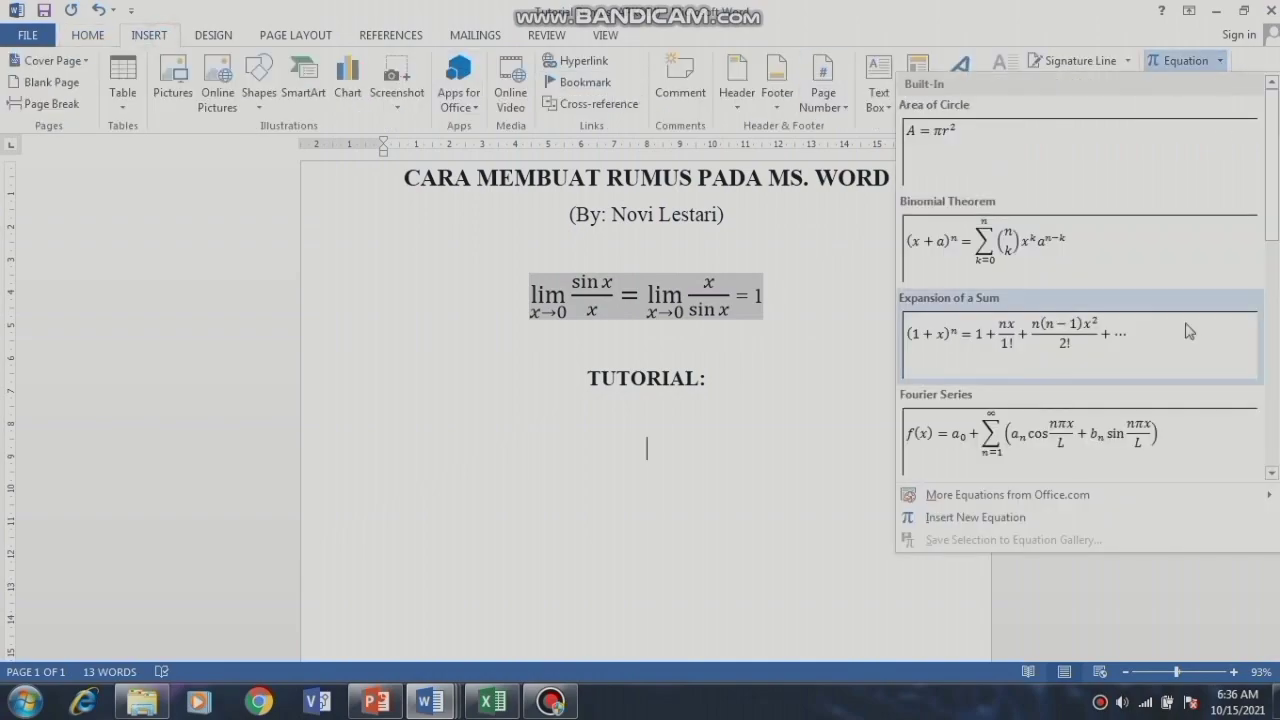
click(1085, 522)
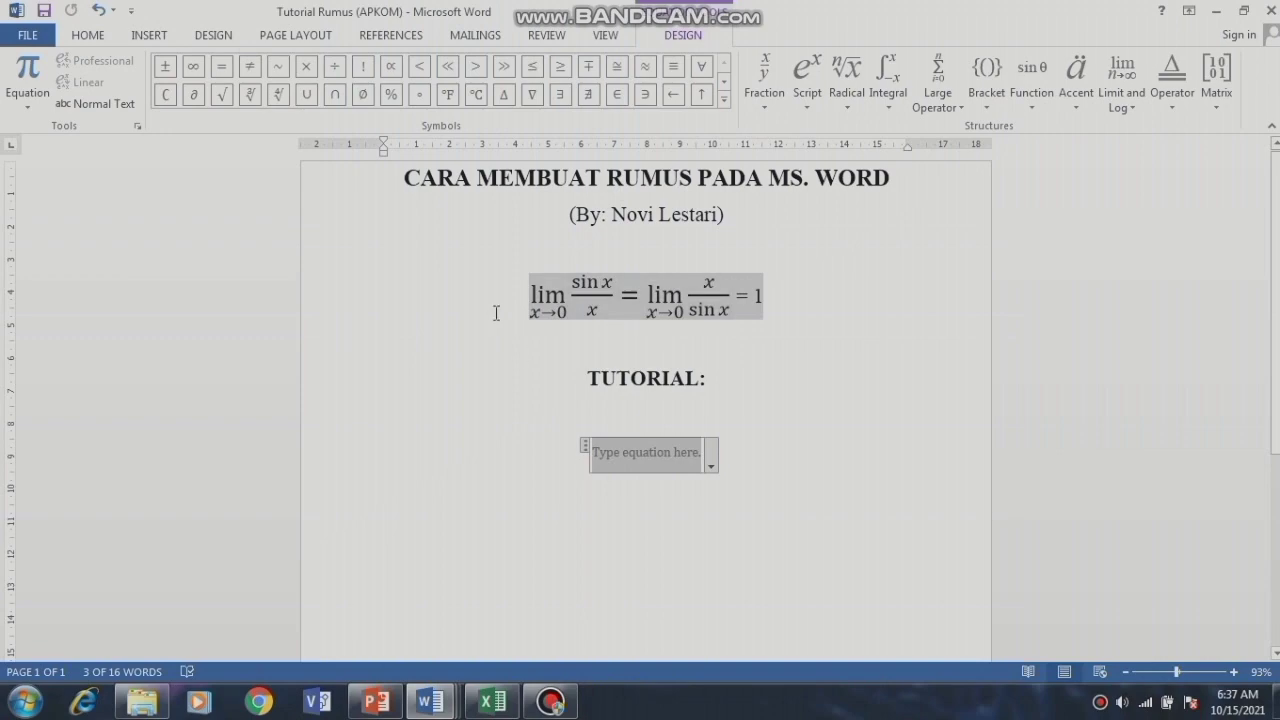
click(1105, 86)
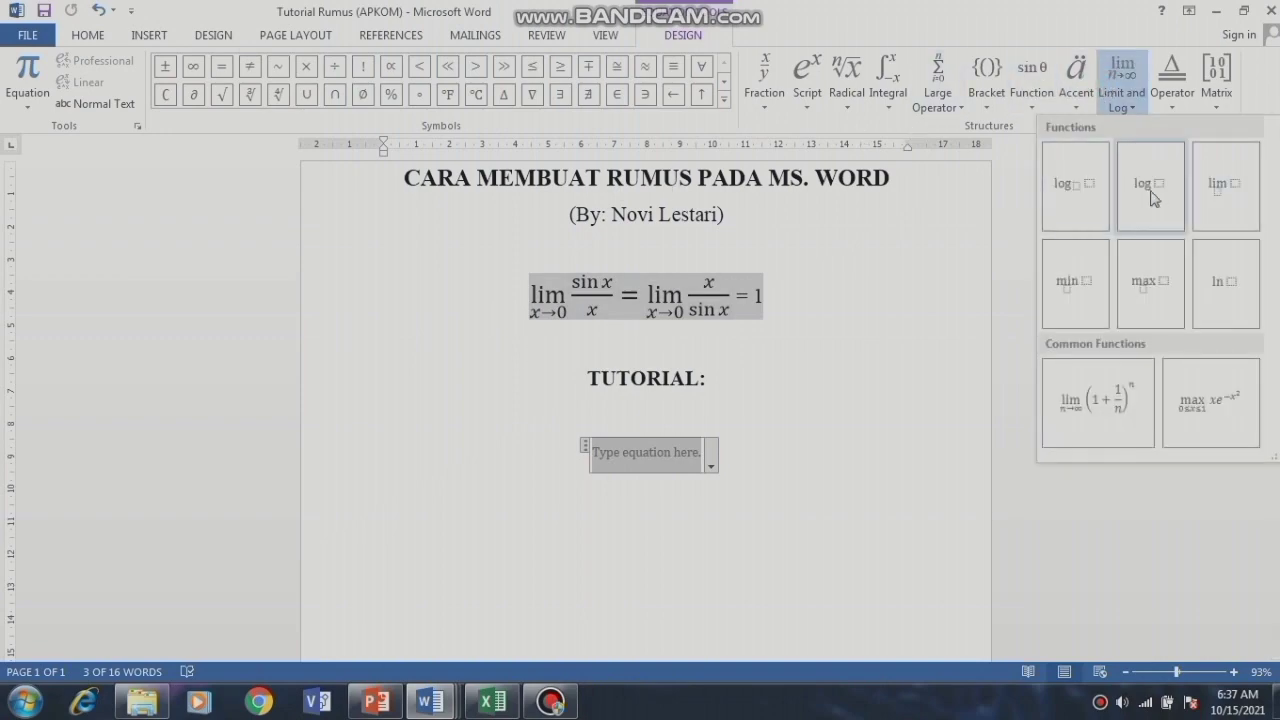
click(1214, 200)
scroll(730, 366, down, 1)
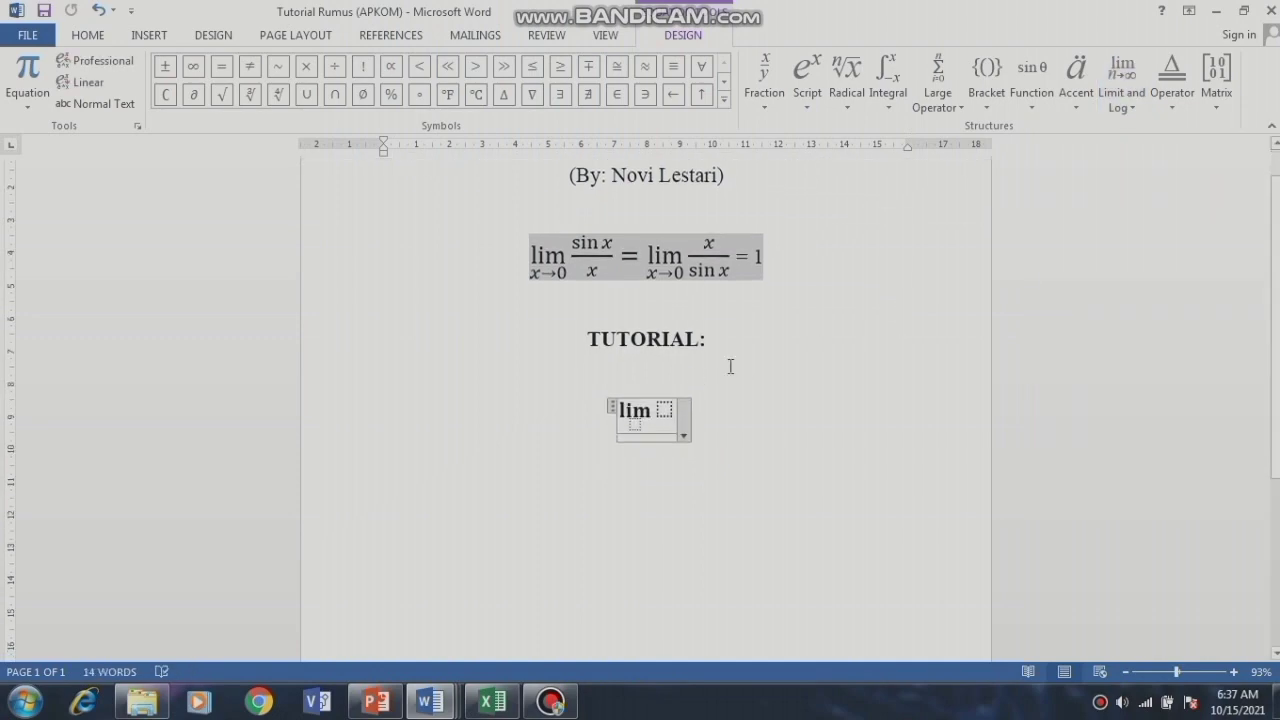
click(636, 425)
text(x)
click(724, 97)
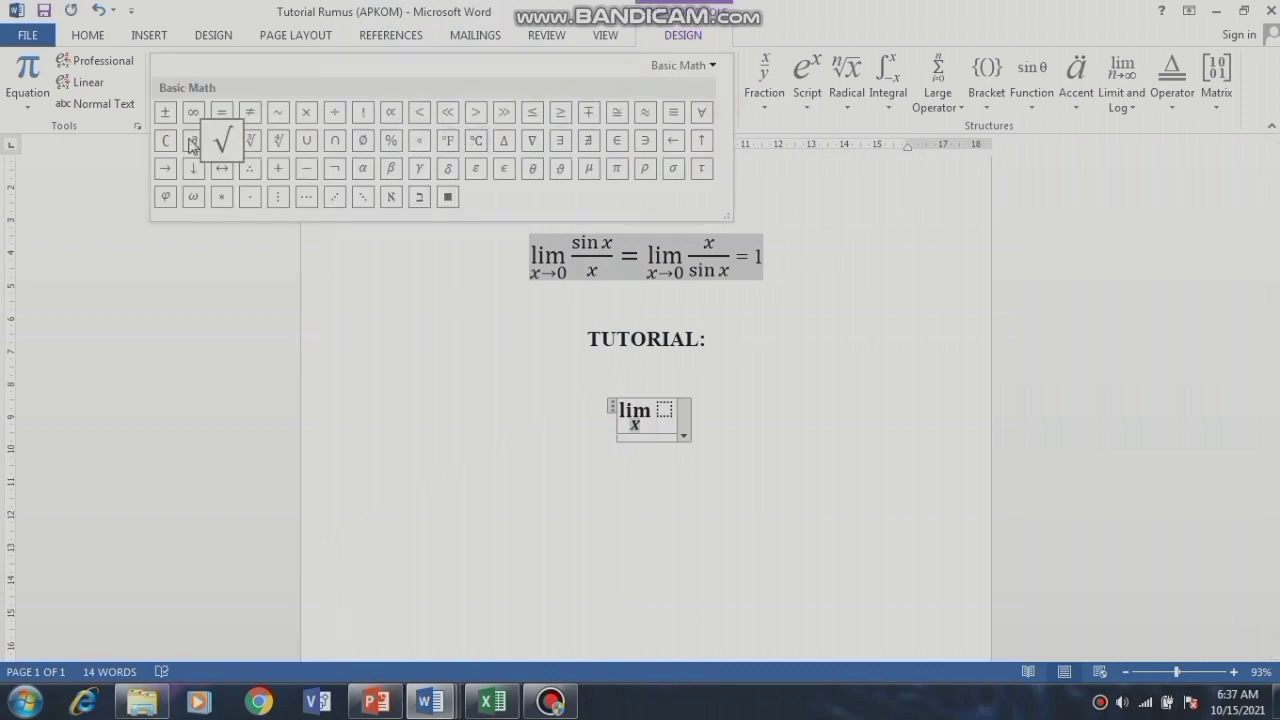
click(164, 172)
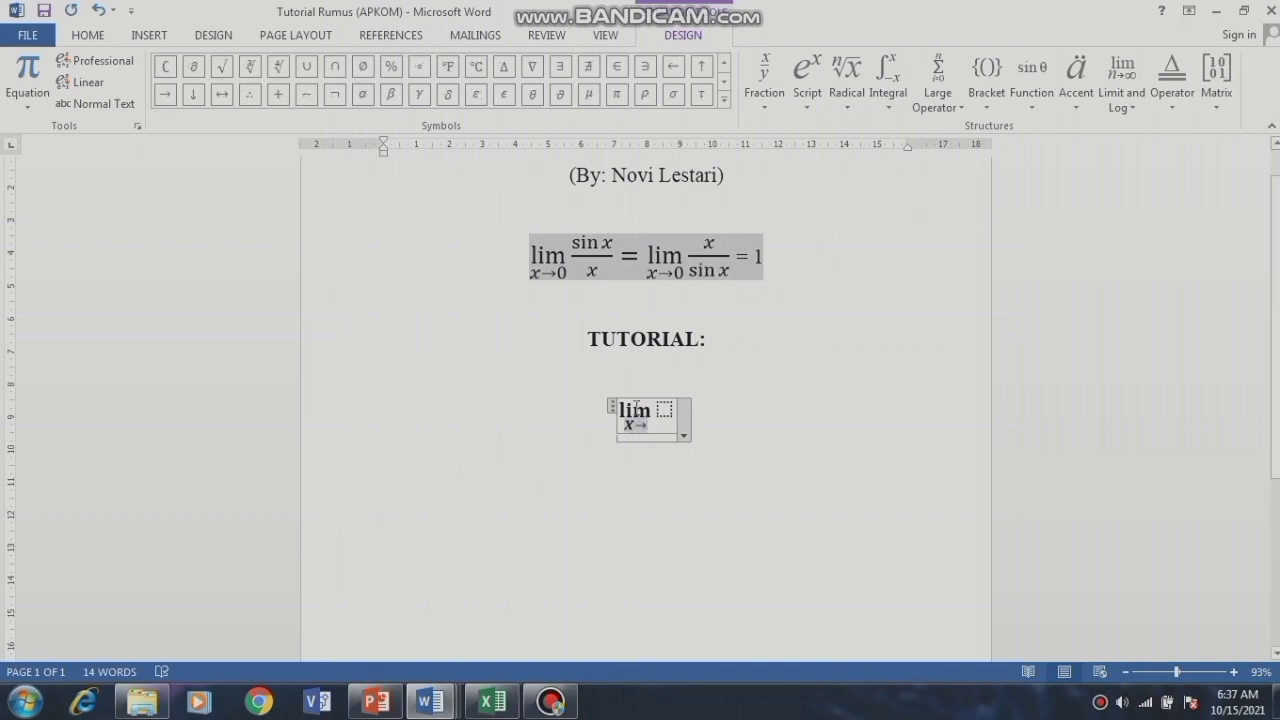
text(0)
click(665, 410)
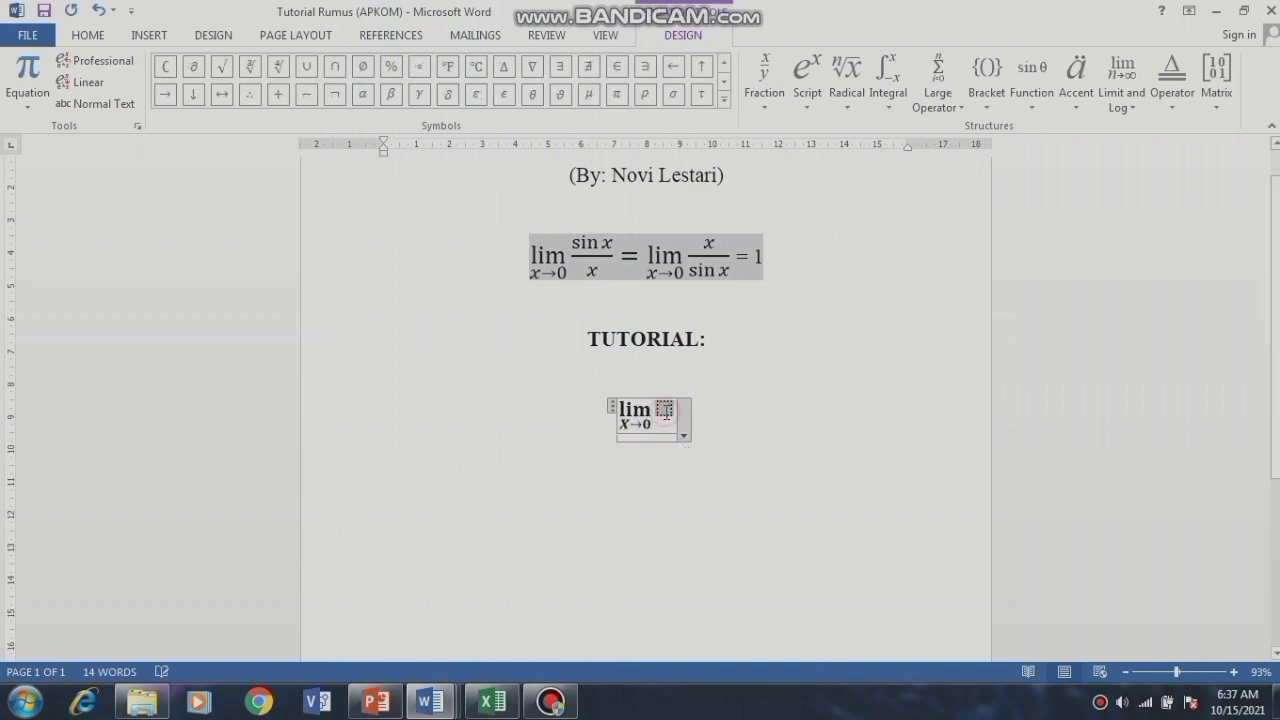
Step: Add the fraction sin x/x after the limit, followed by an equals sign
click(765, 88)
click(785, 170)
click(664, 407)
text(si)
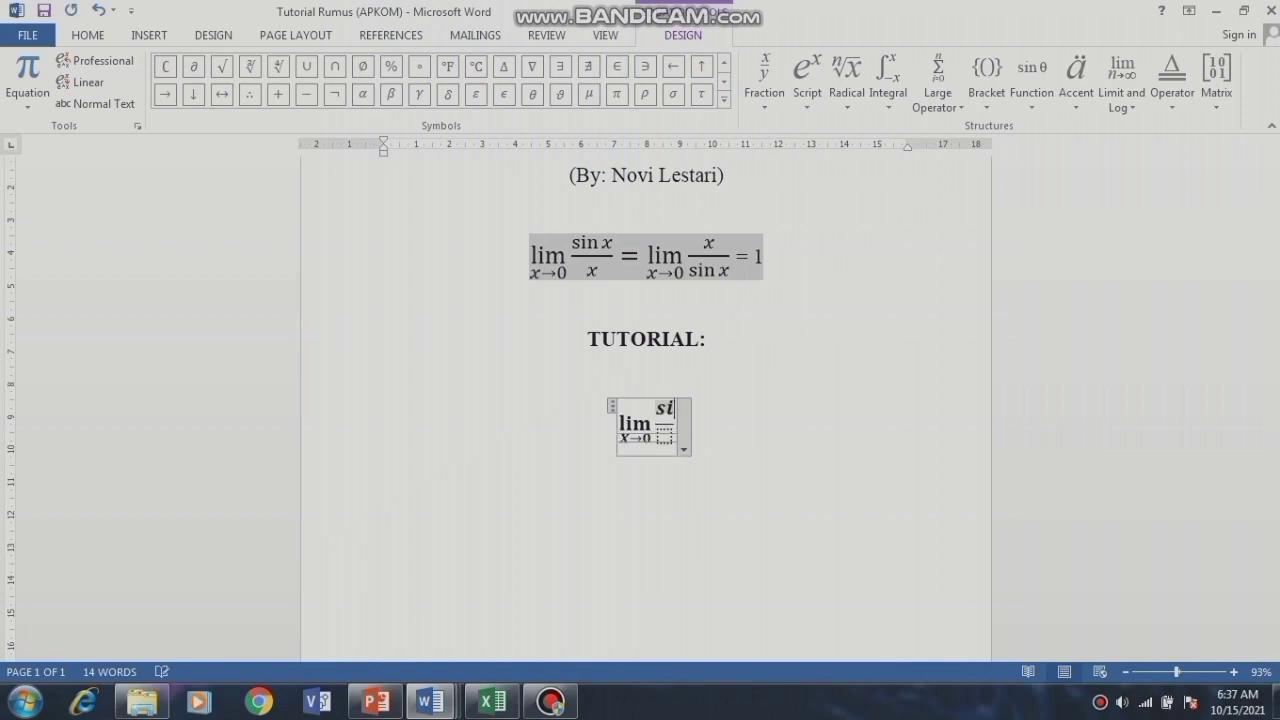
text(n x)
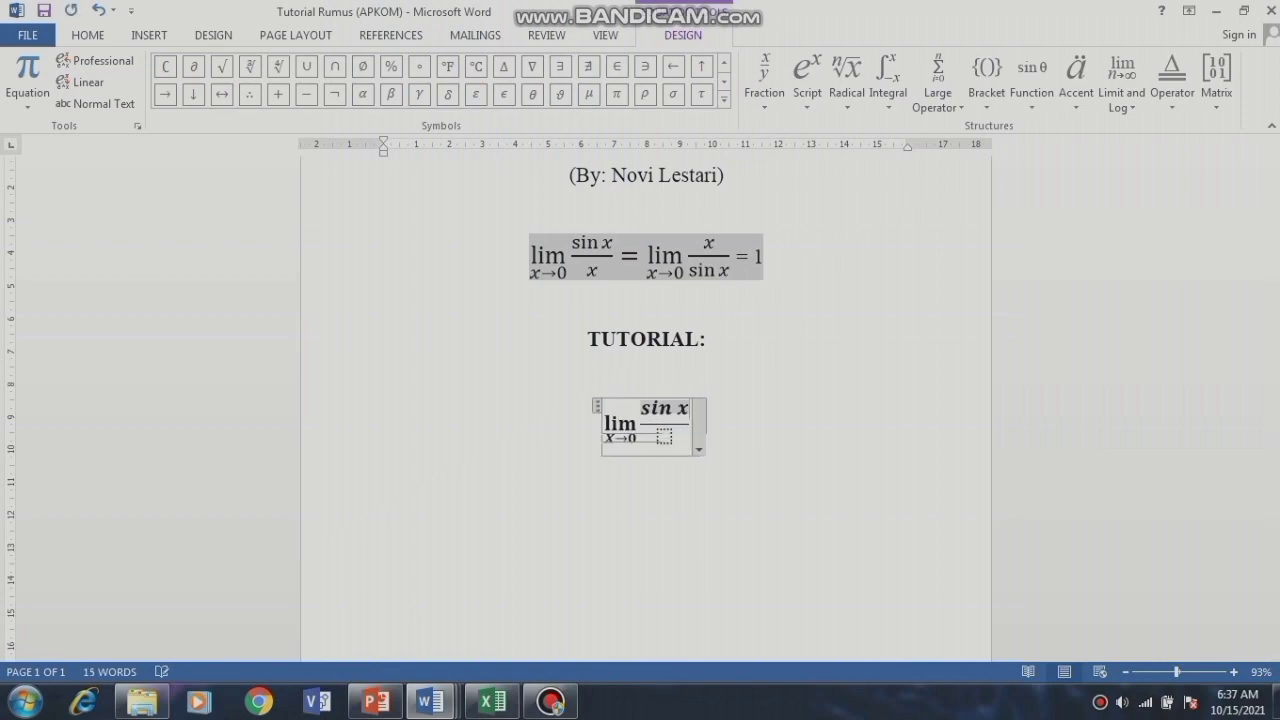
click(663, 436)
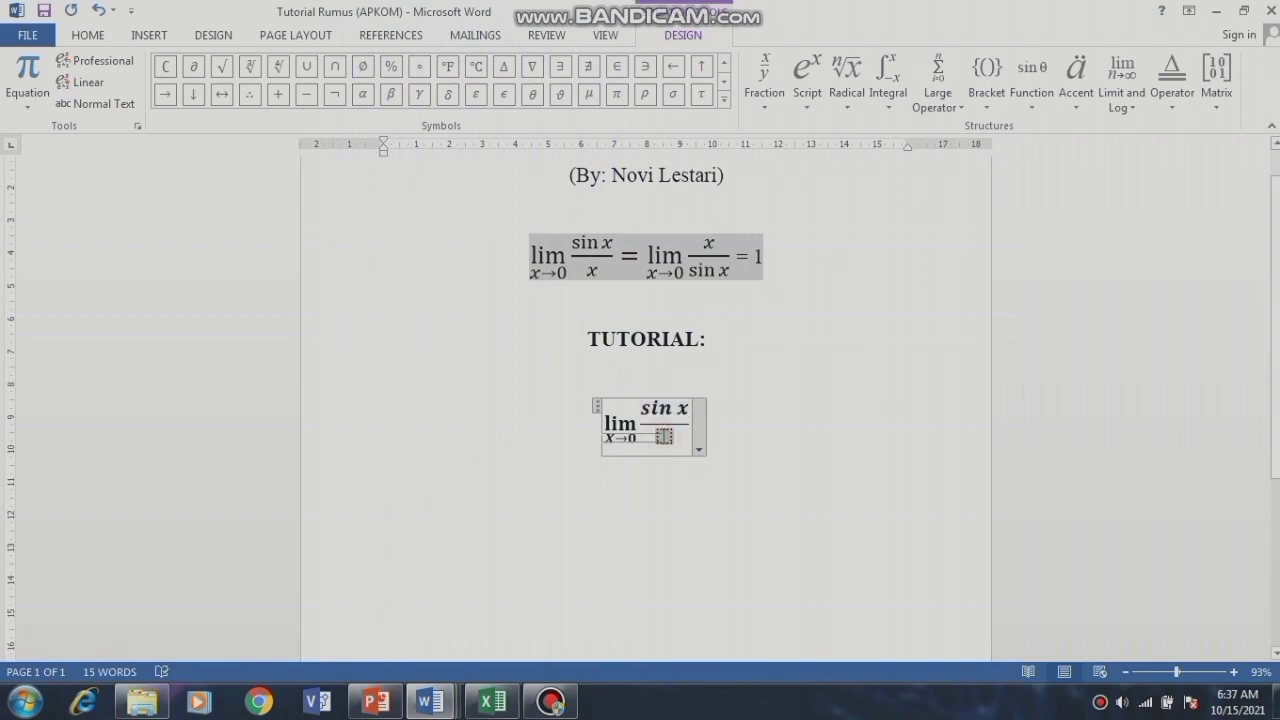
text(x)
click(691, 427)
text(=)
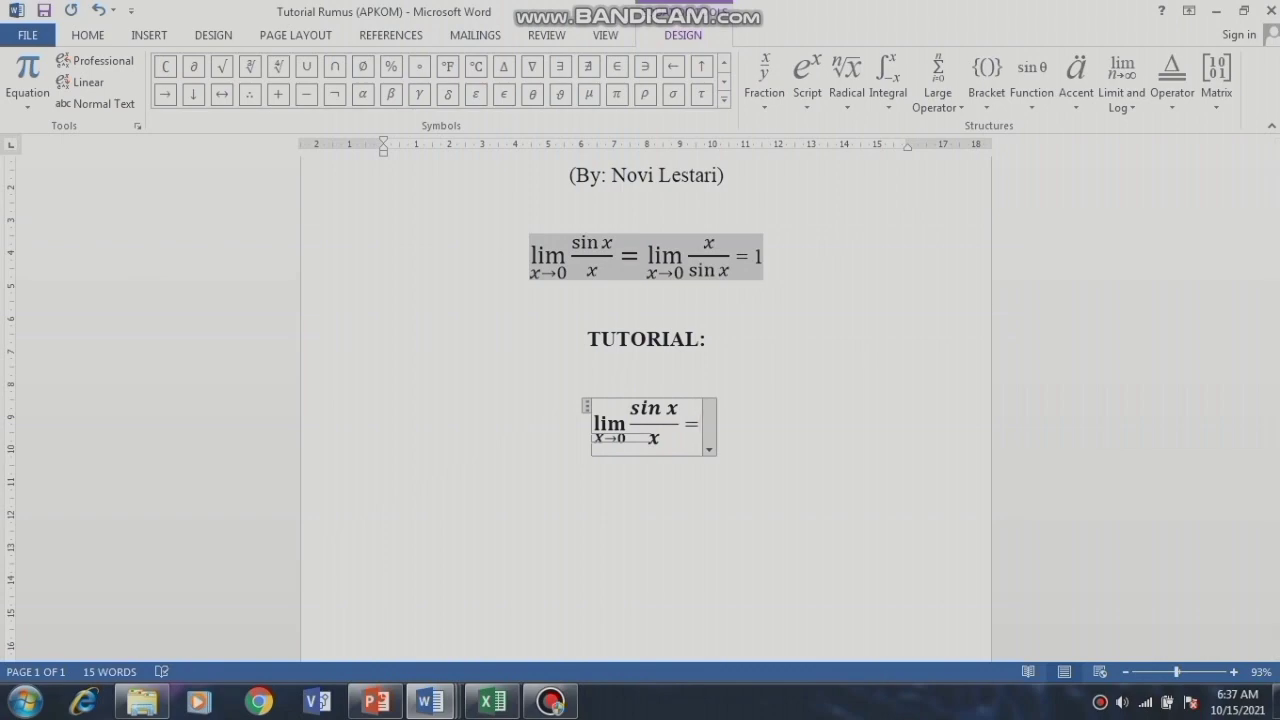
Step: Add a second lim x→0 after the equals sign
click(1110, 88)
click(1212, 192)
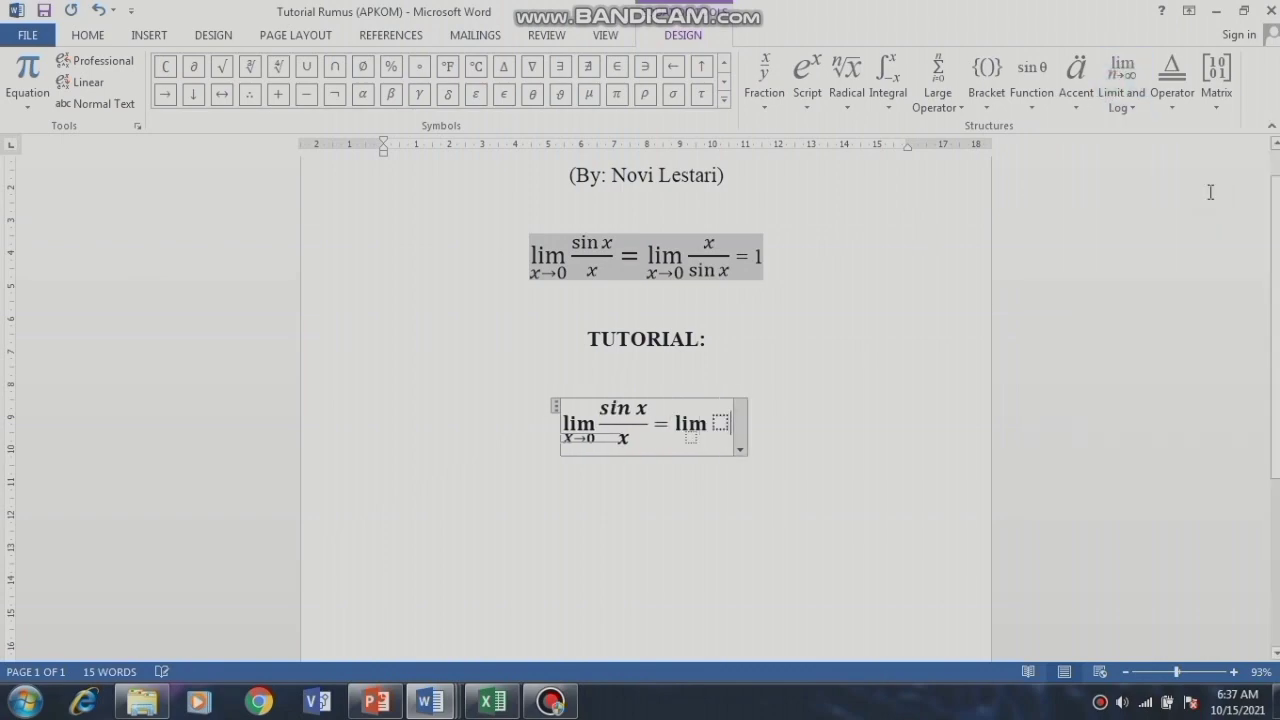
click(691, 440)
text(x)
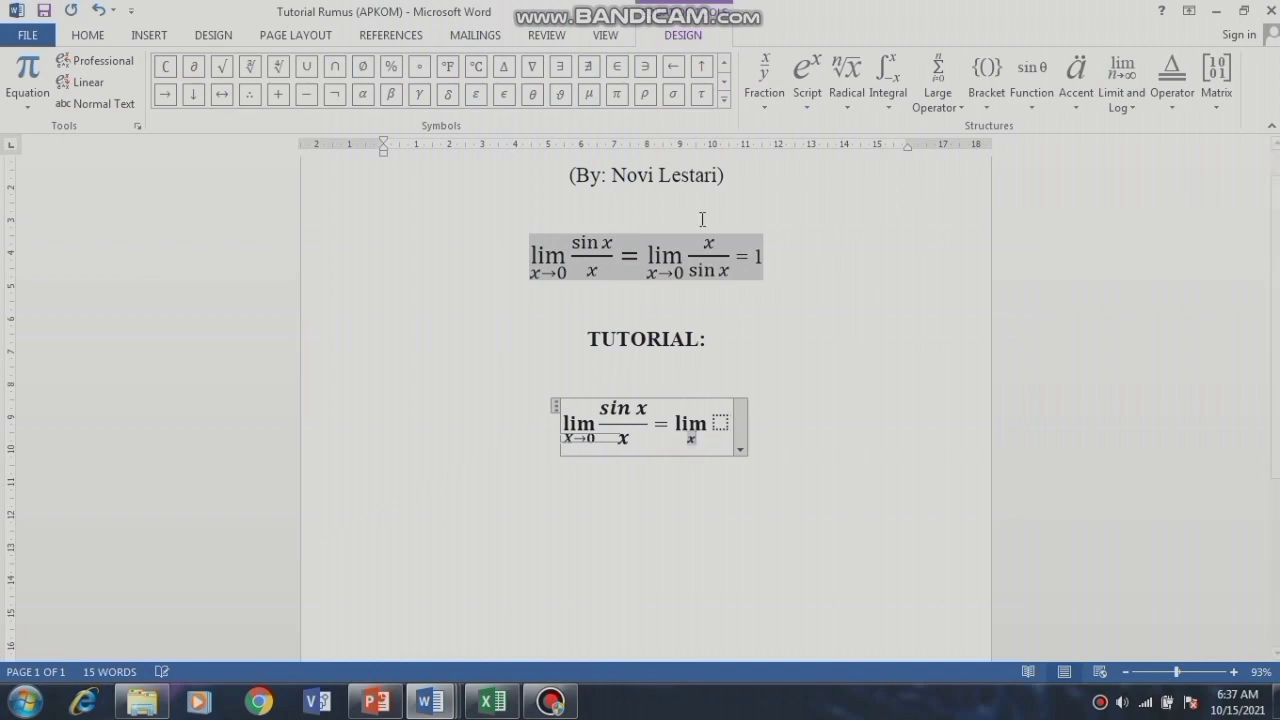
click(723, 100)
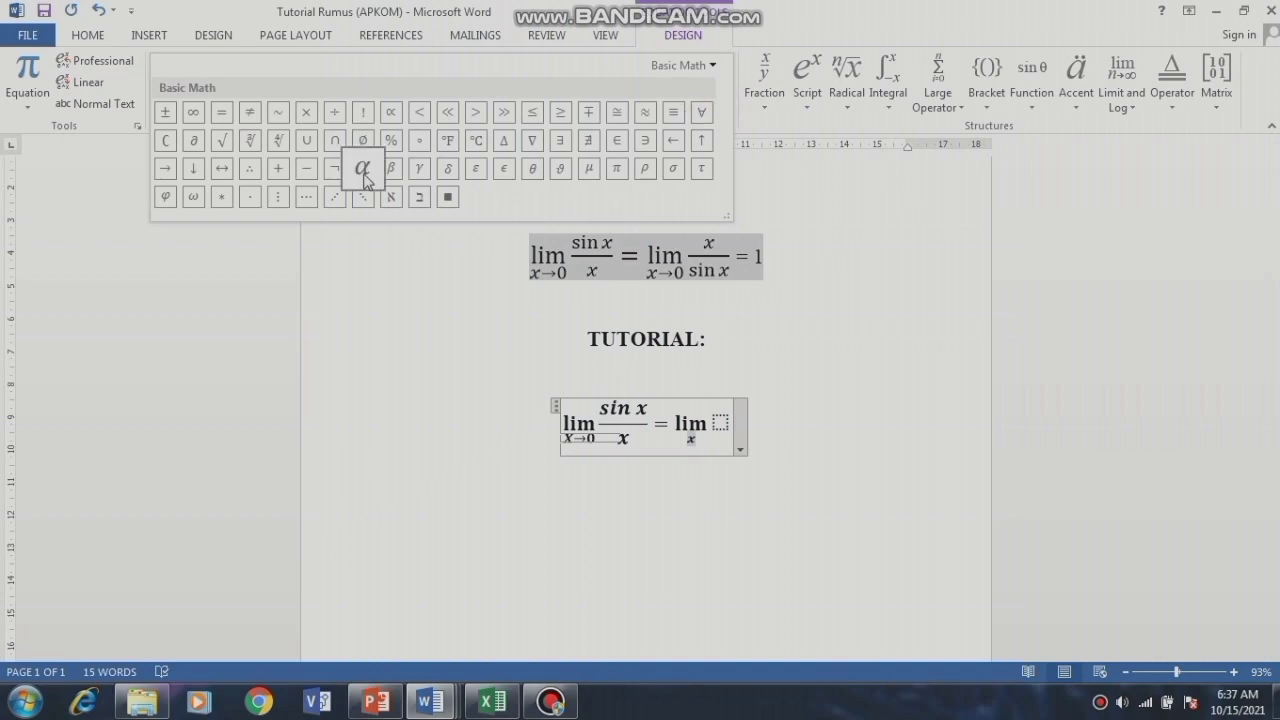
click(177, 168)
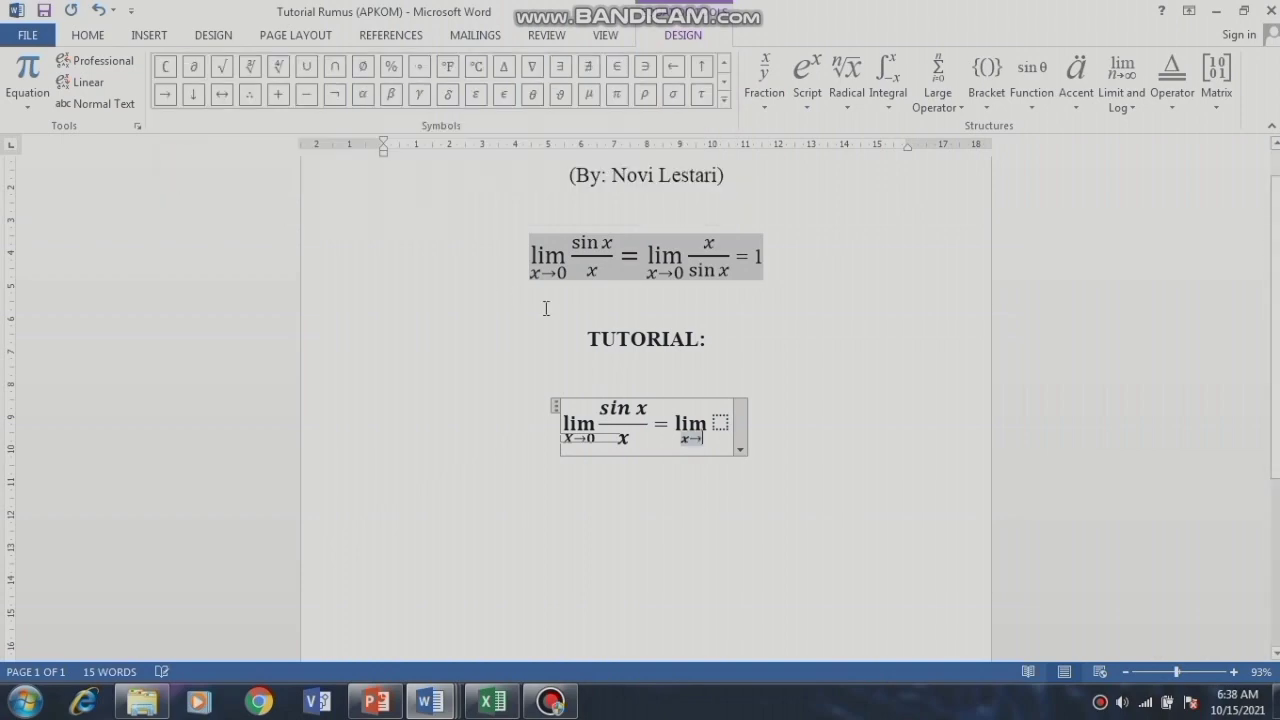
text(0)
click(720, 425)
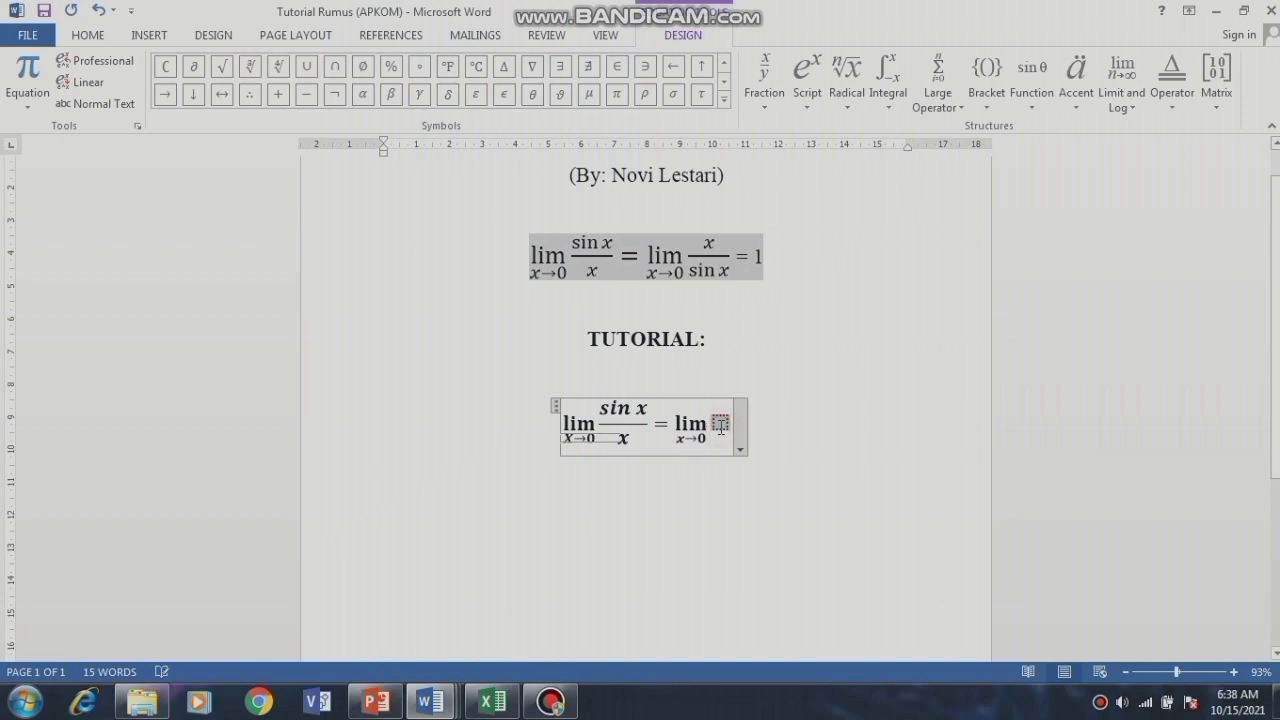
Step: Add the fraction x/sin x after the second limit and end with '= 1'
click(765, 80)
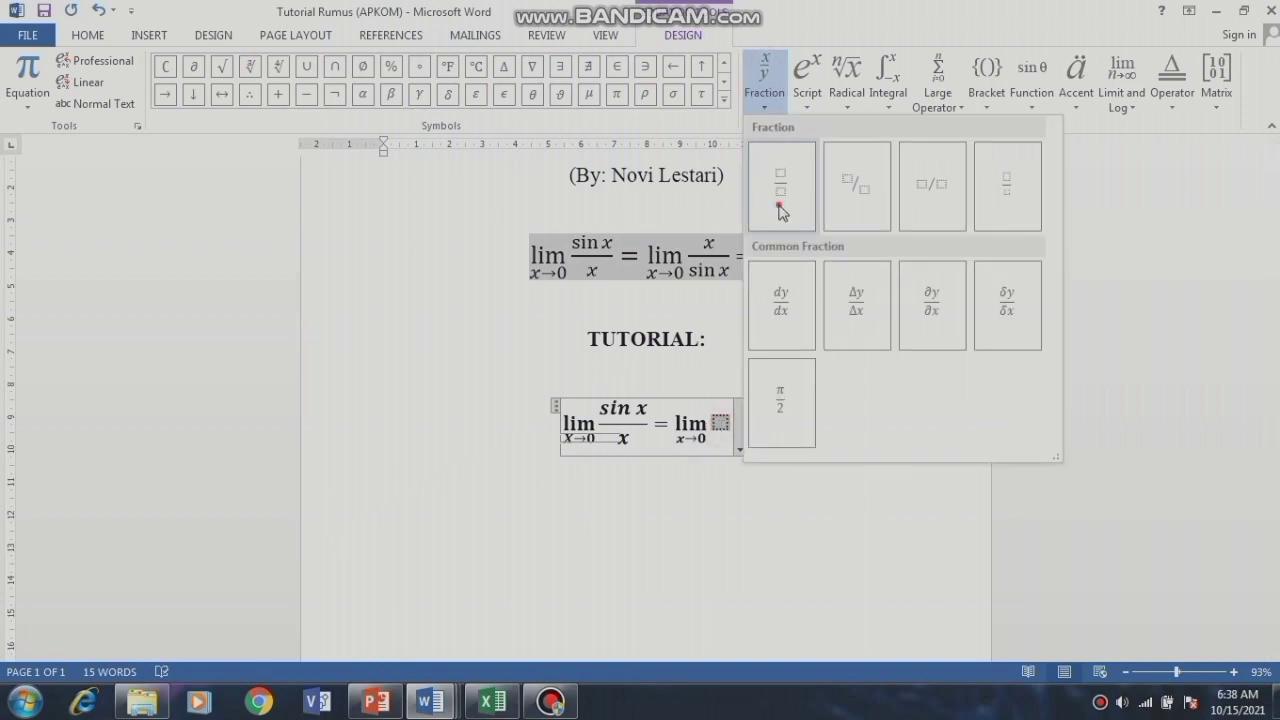
click(781, 212)
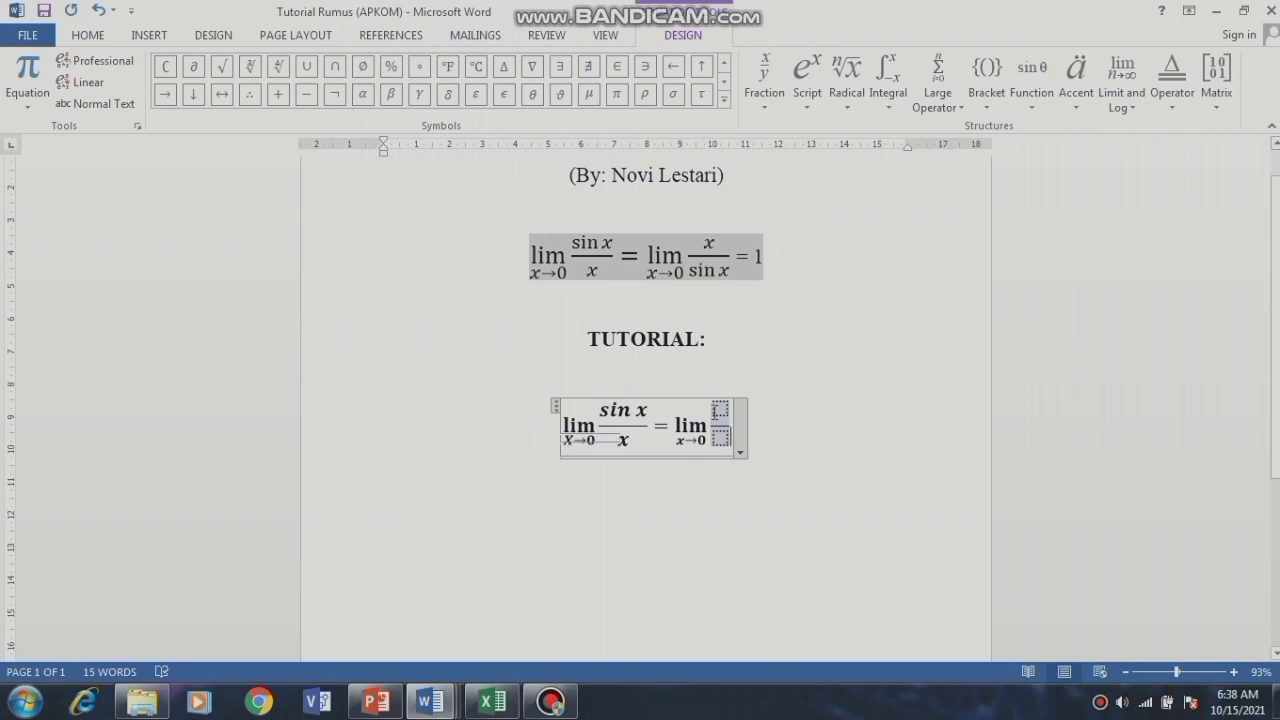
click(719, 411)
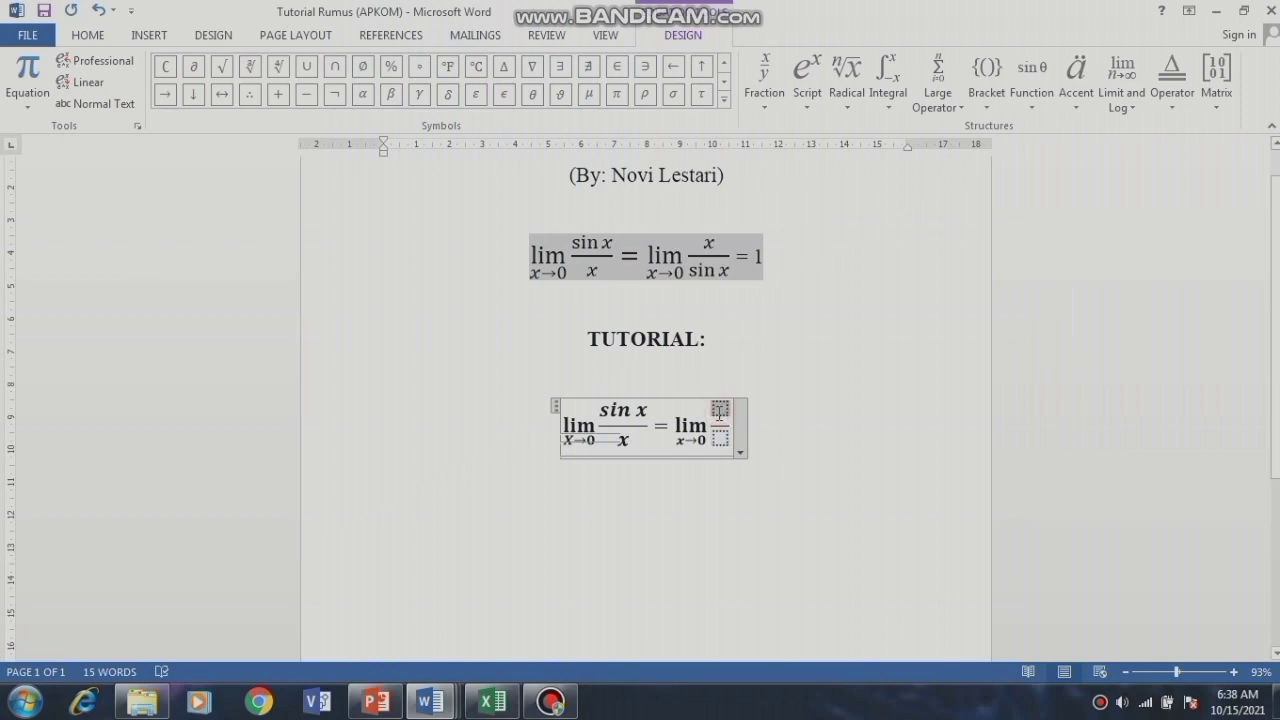
text(x)
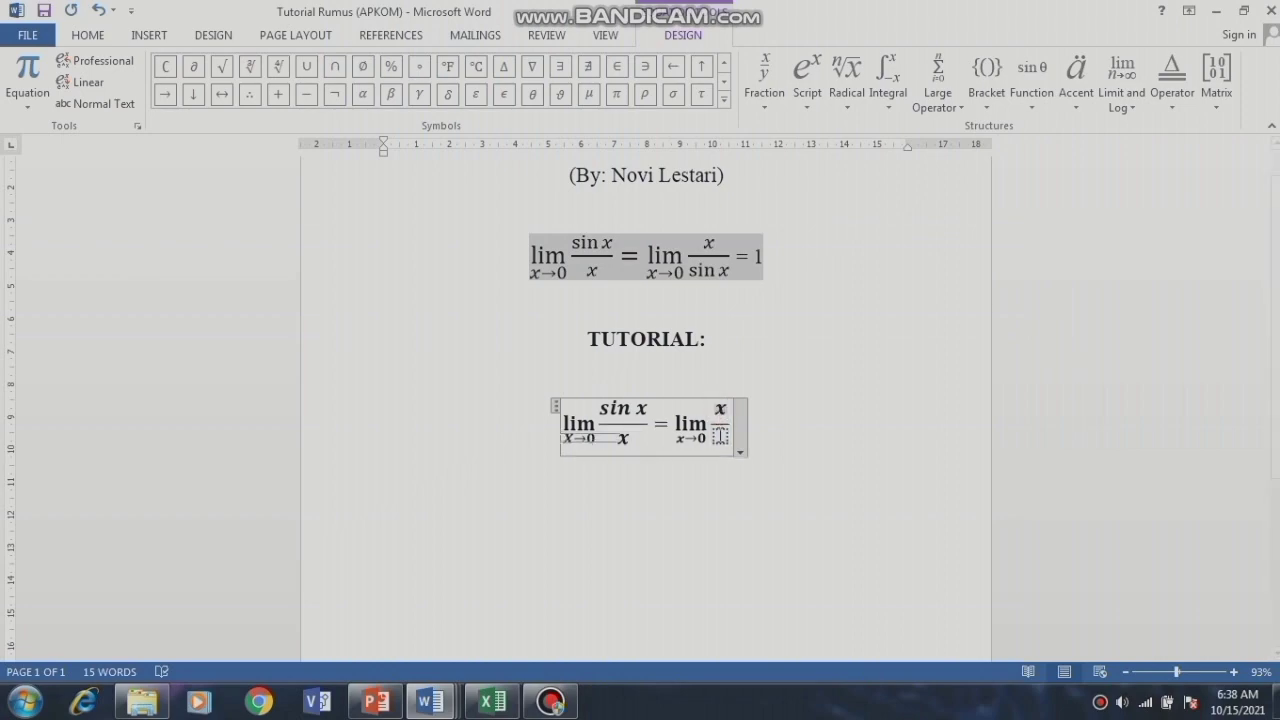
click(720, 437)
text(sin)
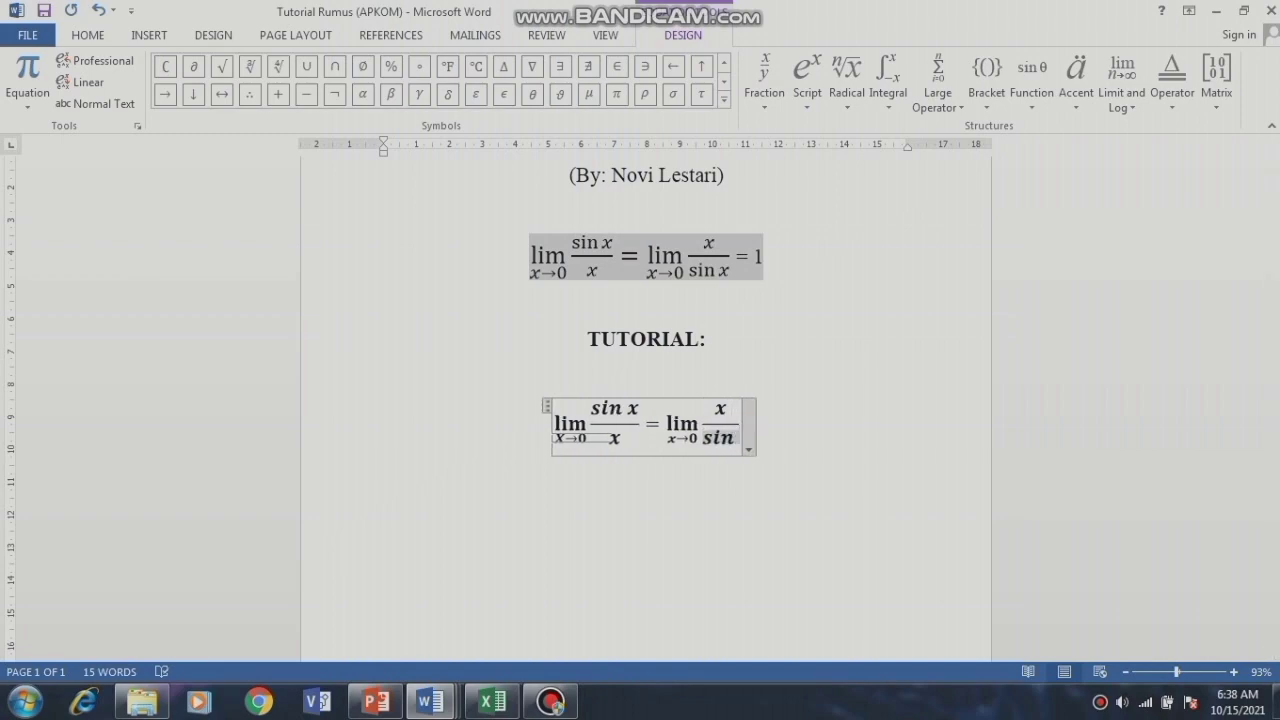
text( x)
click(749, 422)
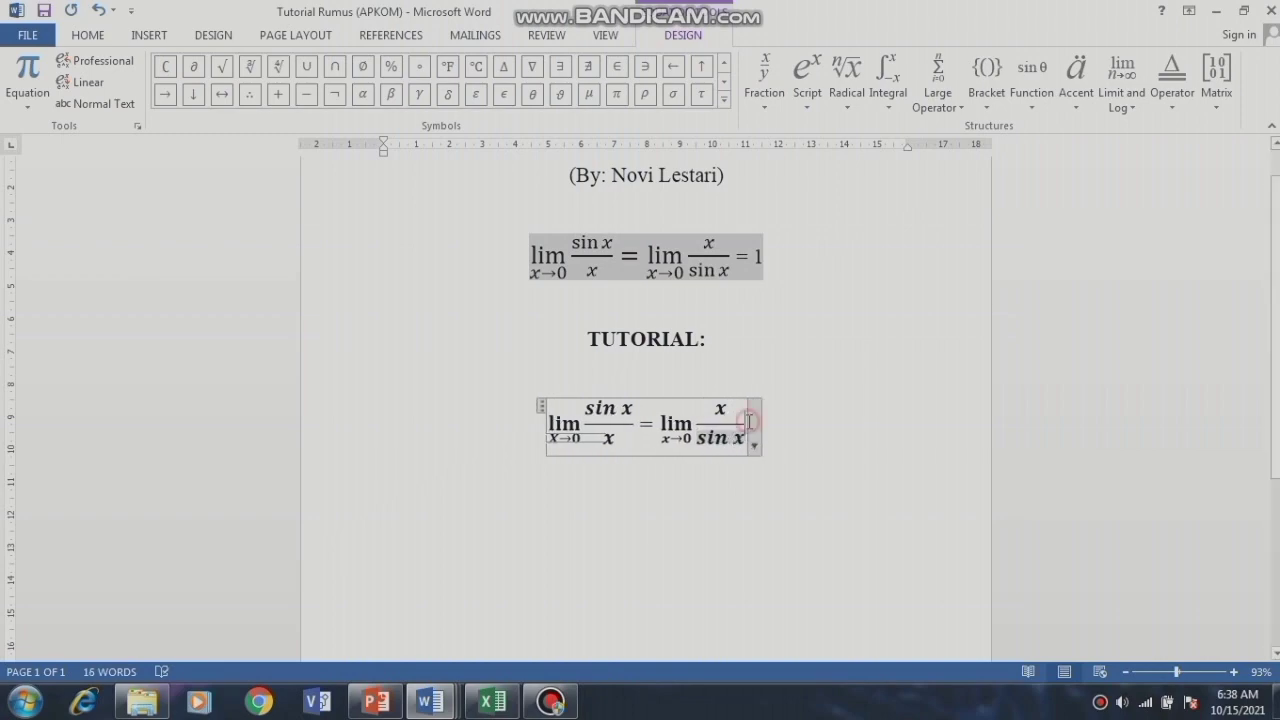
text(= )
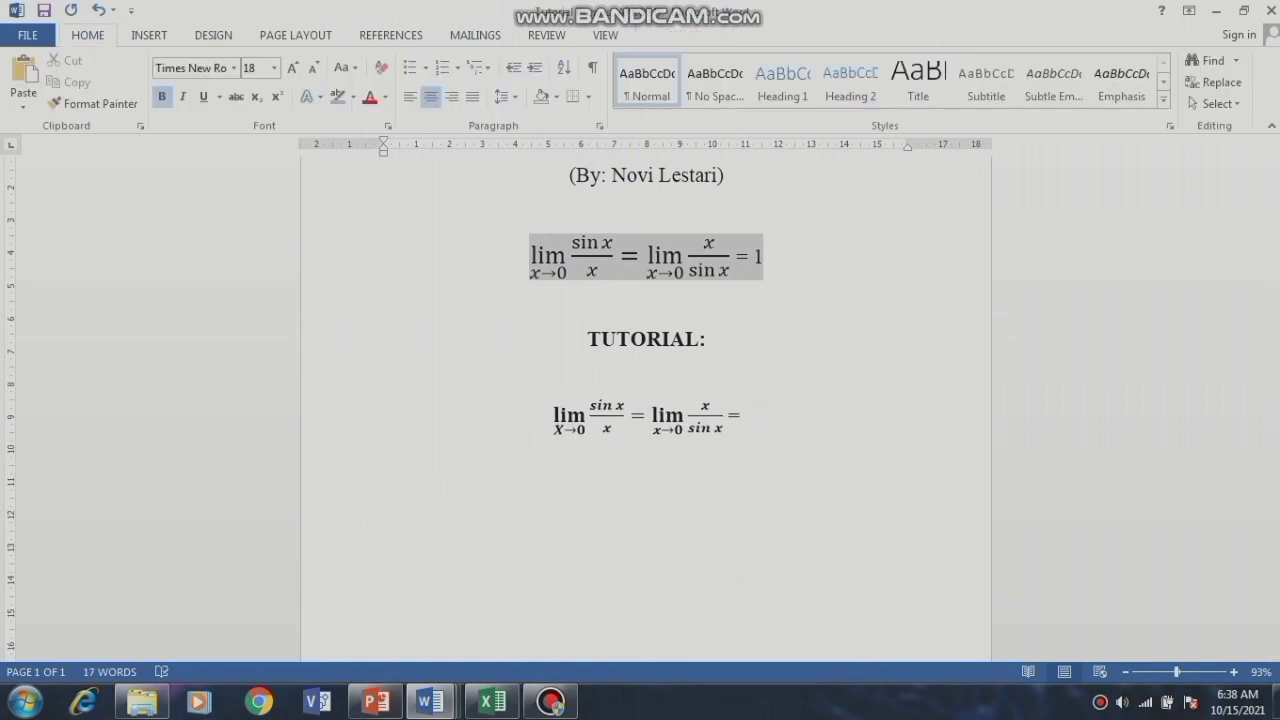
text(1)
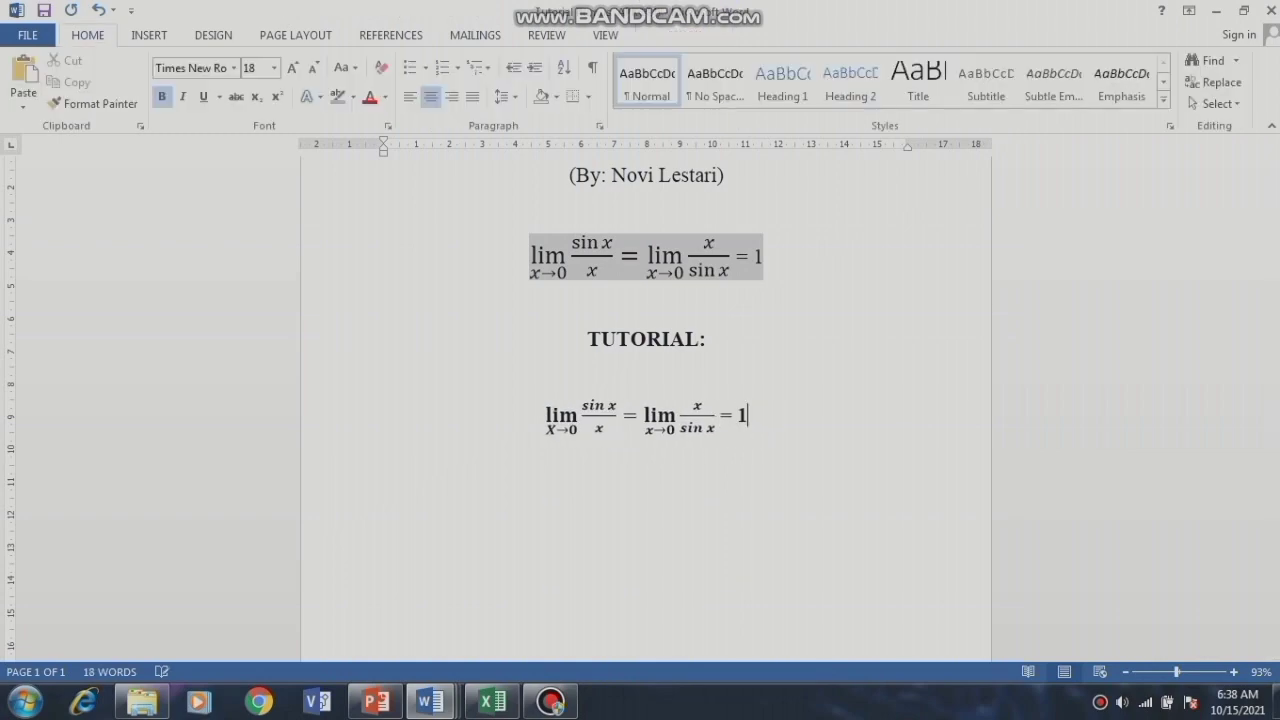
Step: Select the bottom limit equation, set it to size 26, and highlight it grey
click(552, 410)
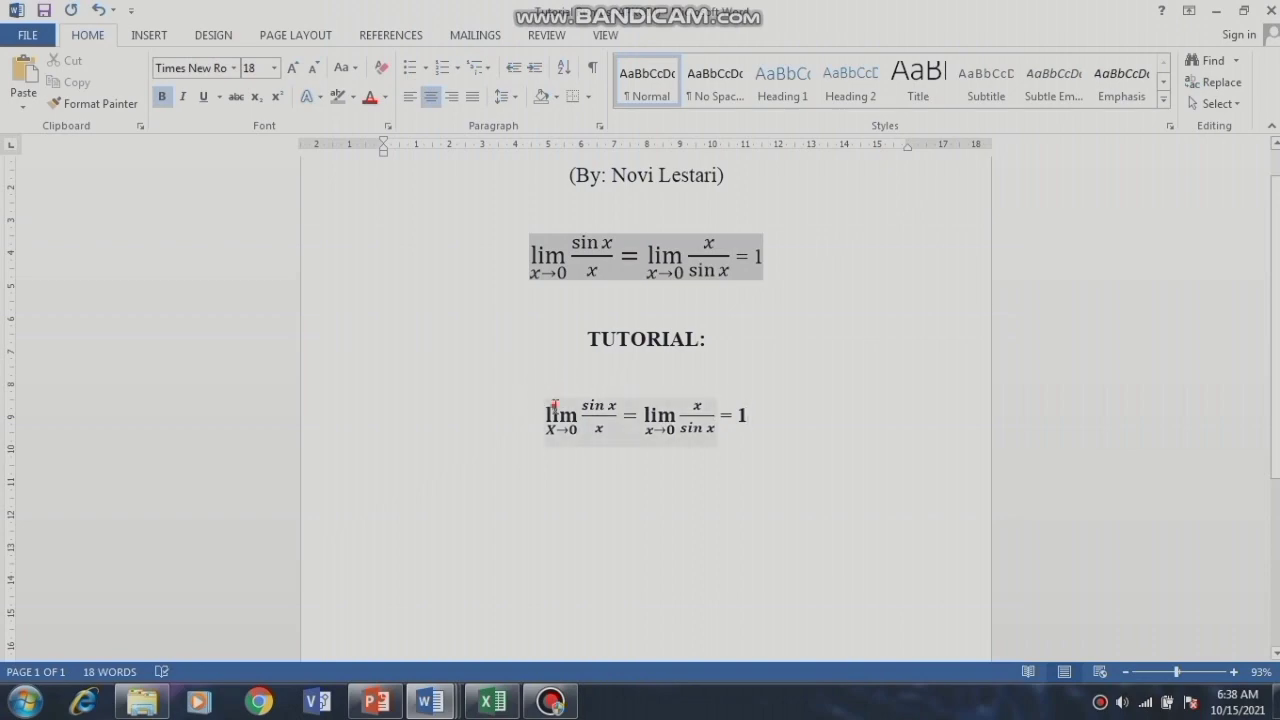
drag(545, 407, 765, 432)
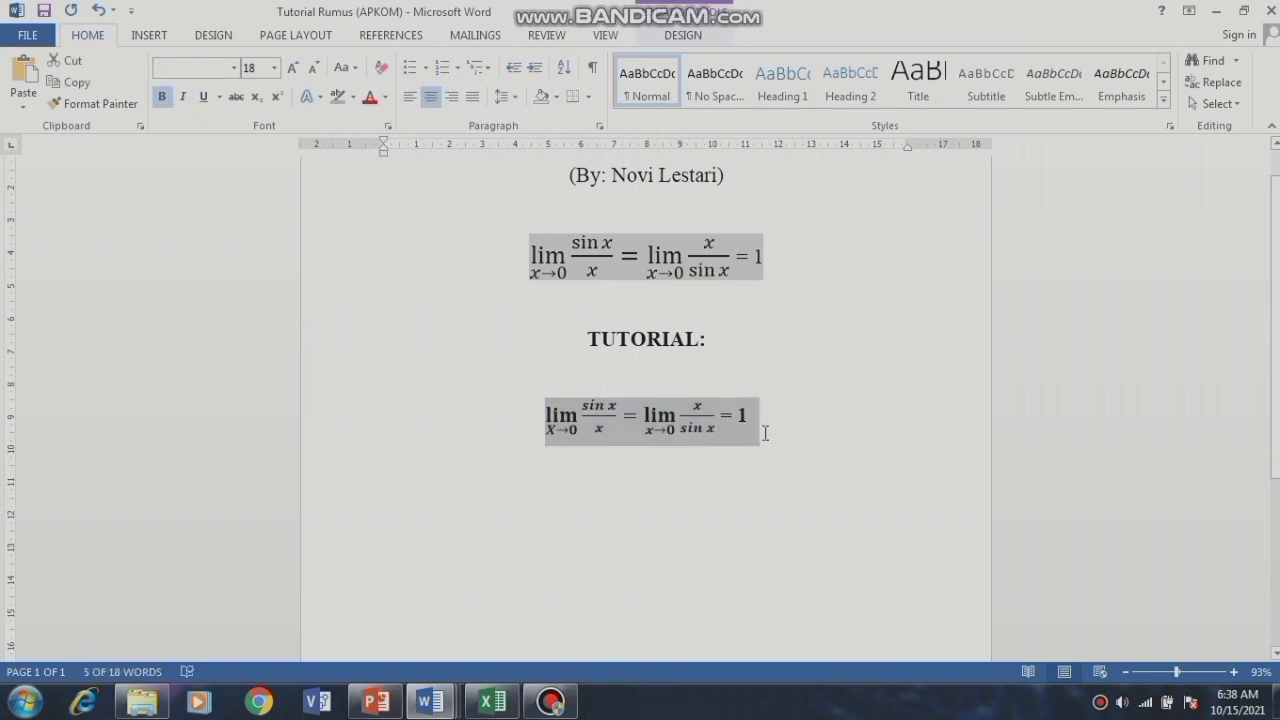
click(274, 68)
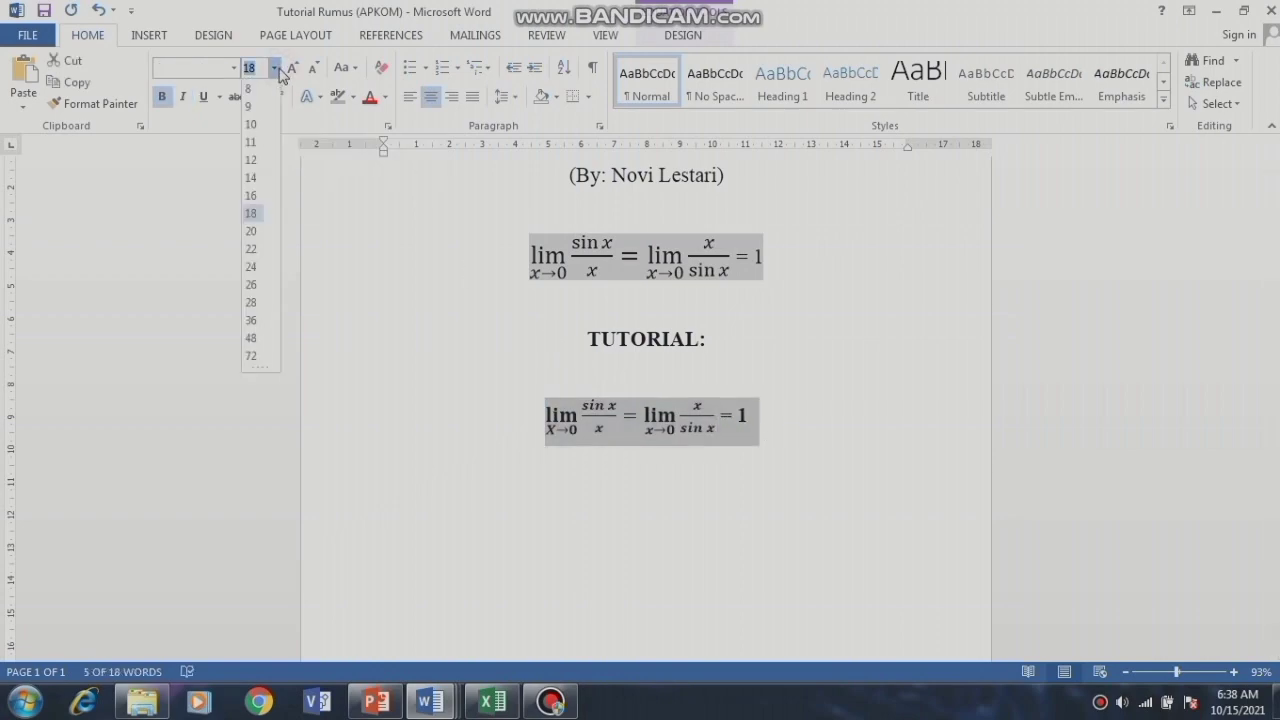
click(251, 286)
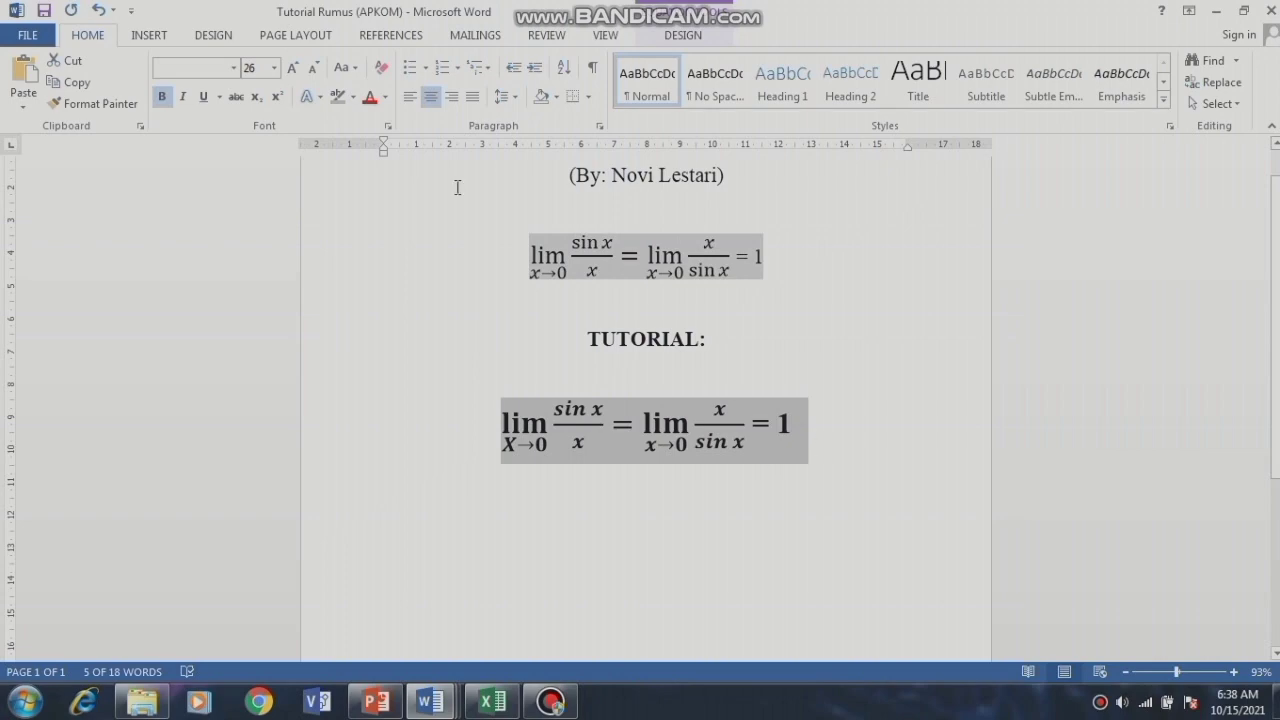
click(343, 91)
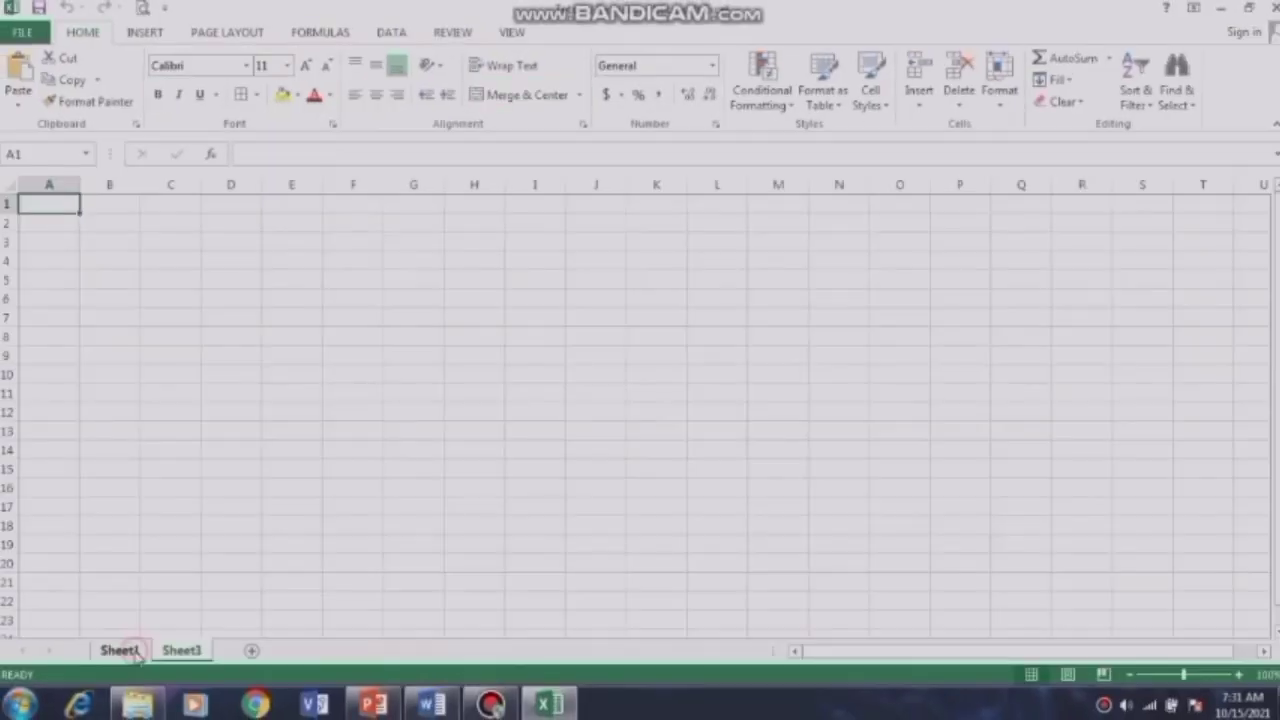
Step: On Sheet1, select the grade table blocks from NO to TIK and JUMLAH to KETERANGAN
click(120, 650)
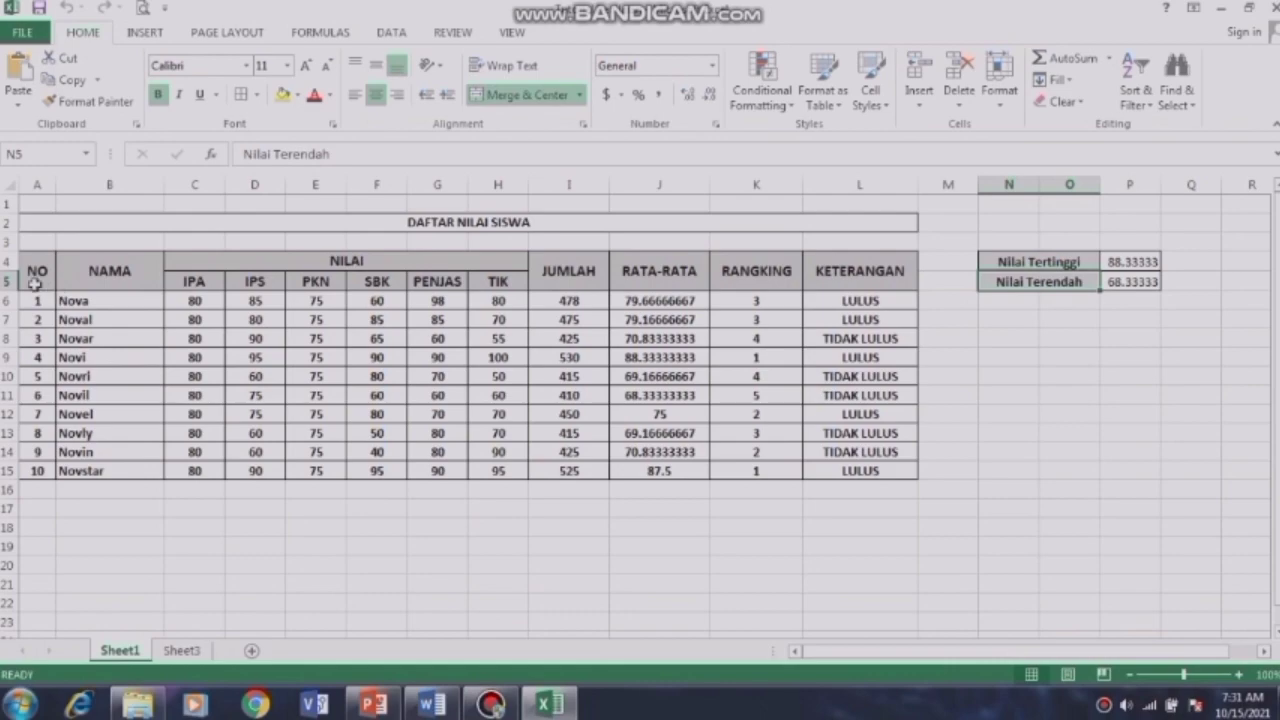
drag(34, 268, 452, 478)
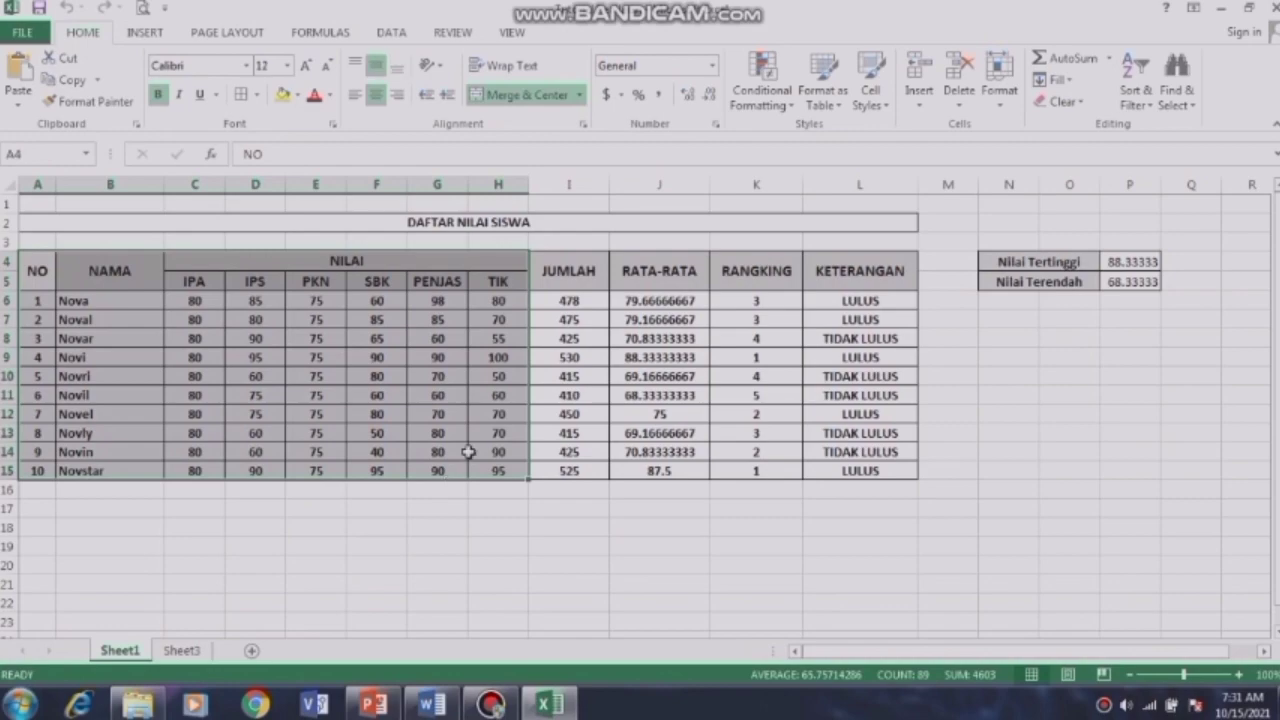
click(556, 260)
drag(556, 260, 905, 484)
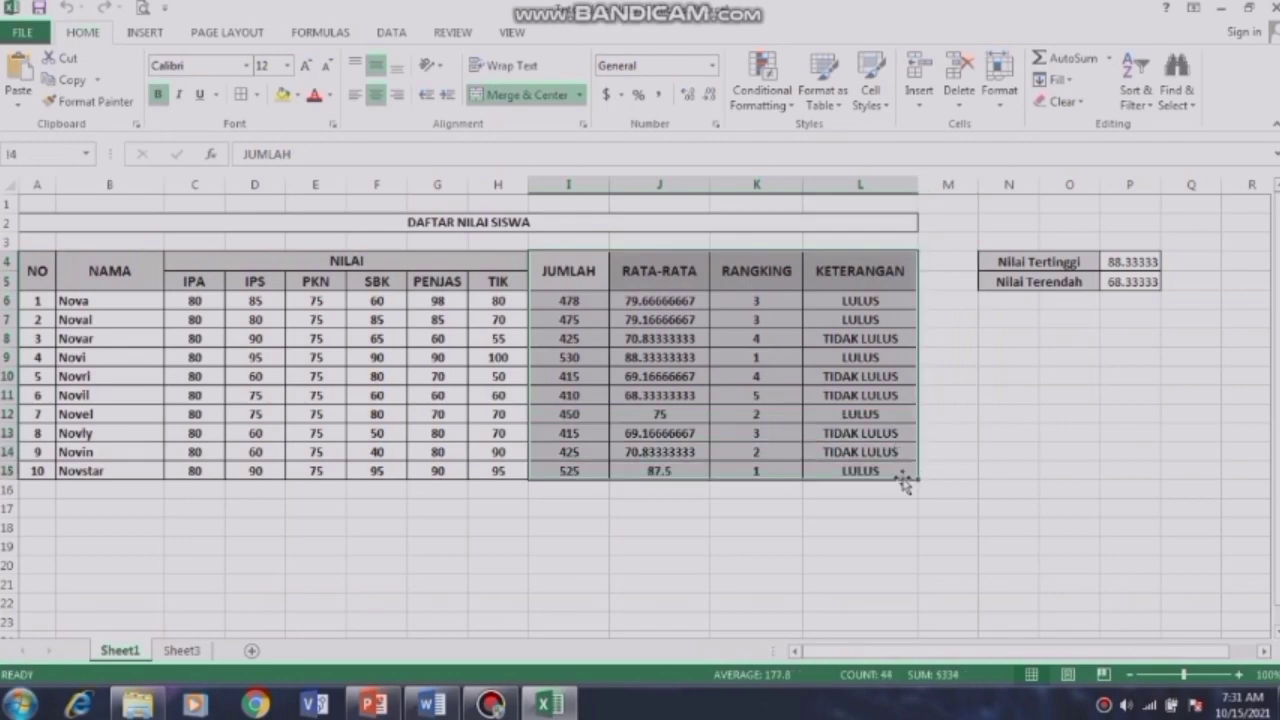
Step: Check the summary headers and Nilai Tertinggi/Terendah labels, then move to empty Sheet3
click(672, 281)
click(566, 268)
click(648, 271)
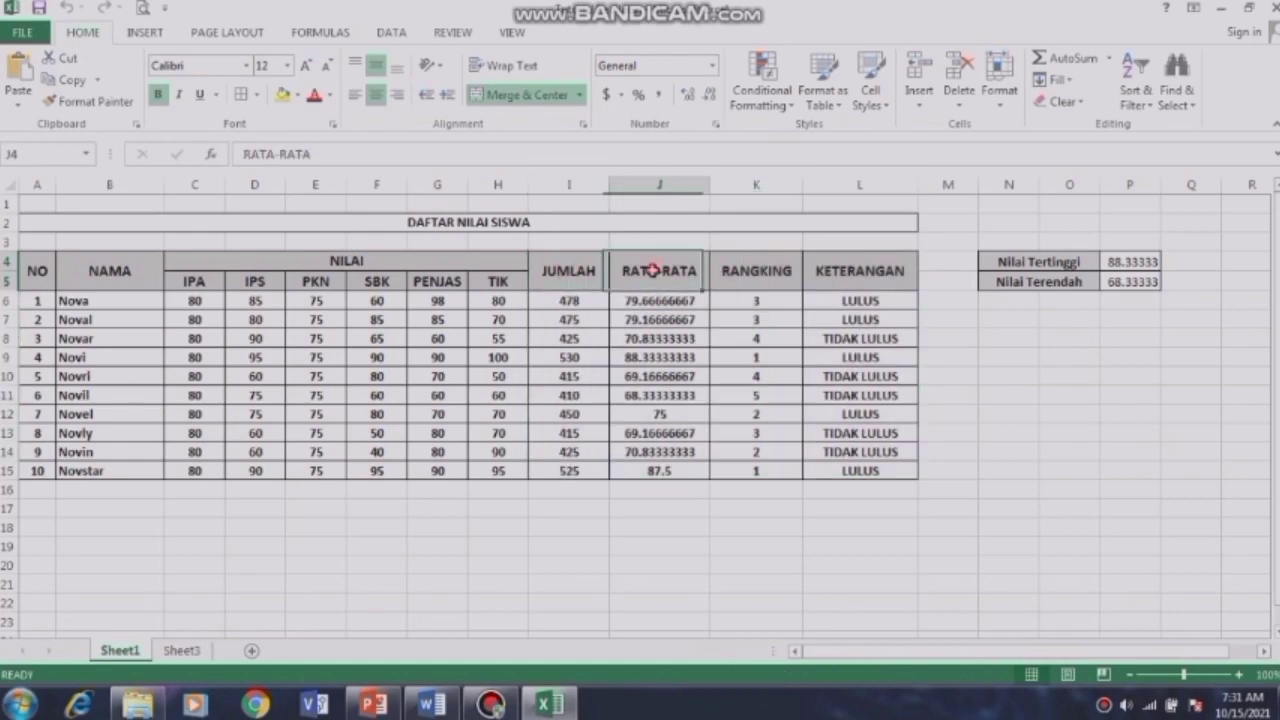
click(732, 271)
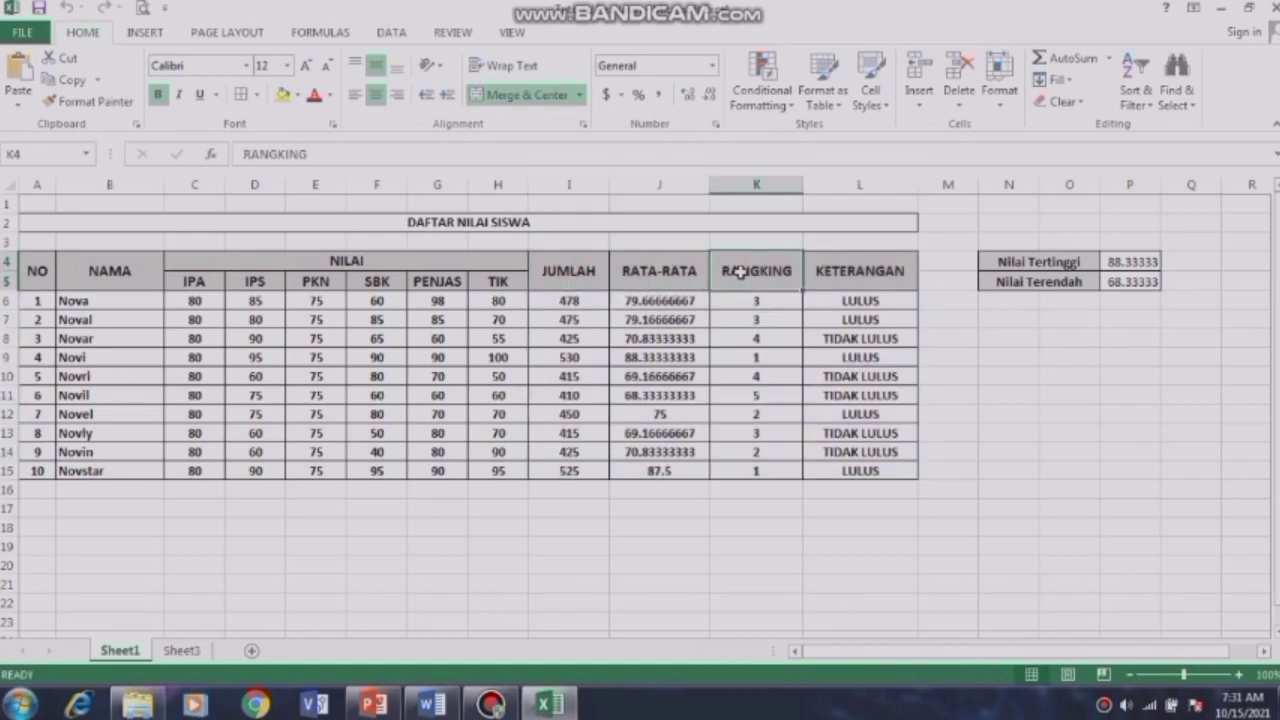
click(843, 272)
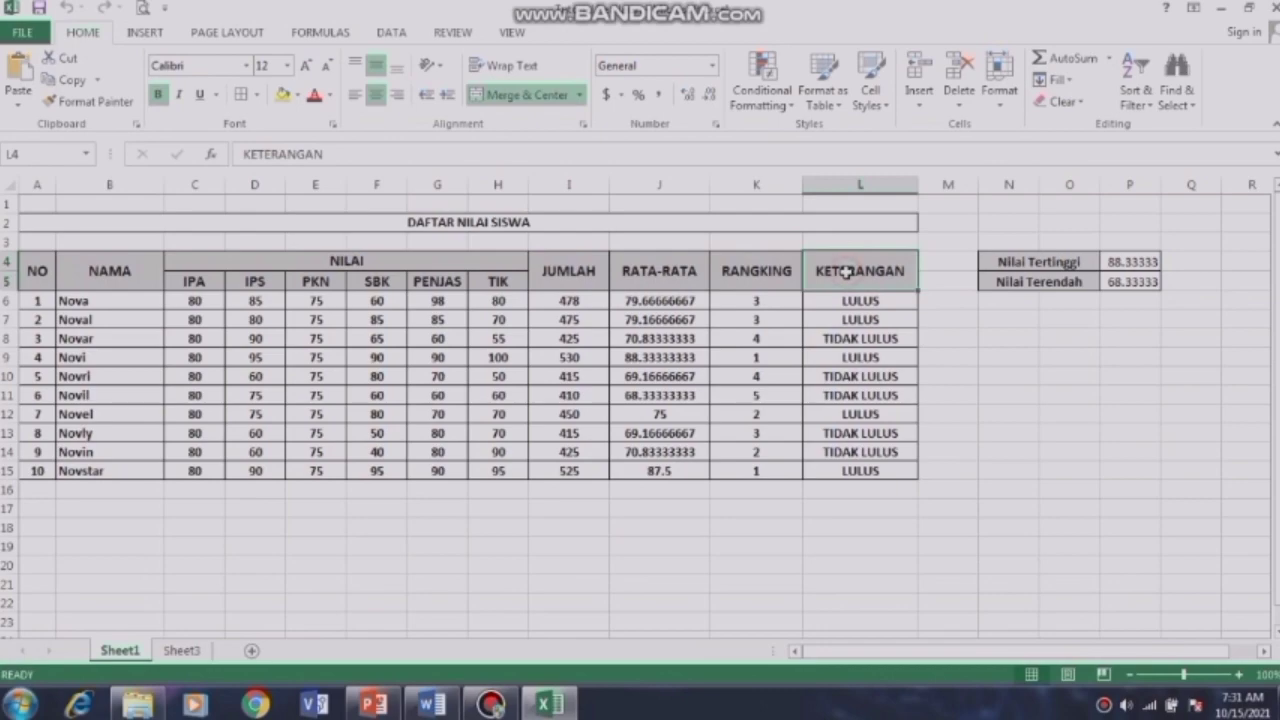
click(990, 258)
click(987, 281)
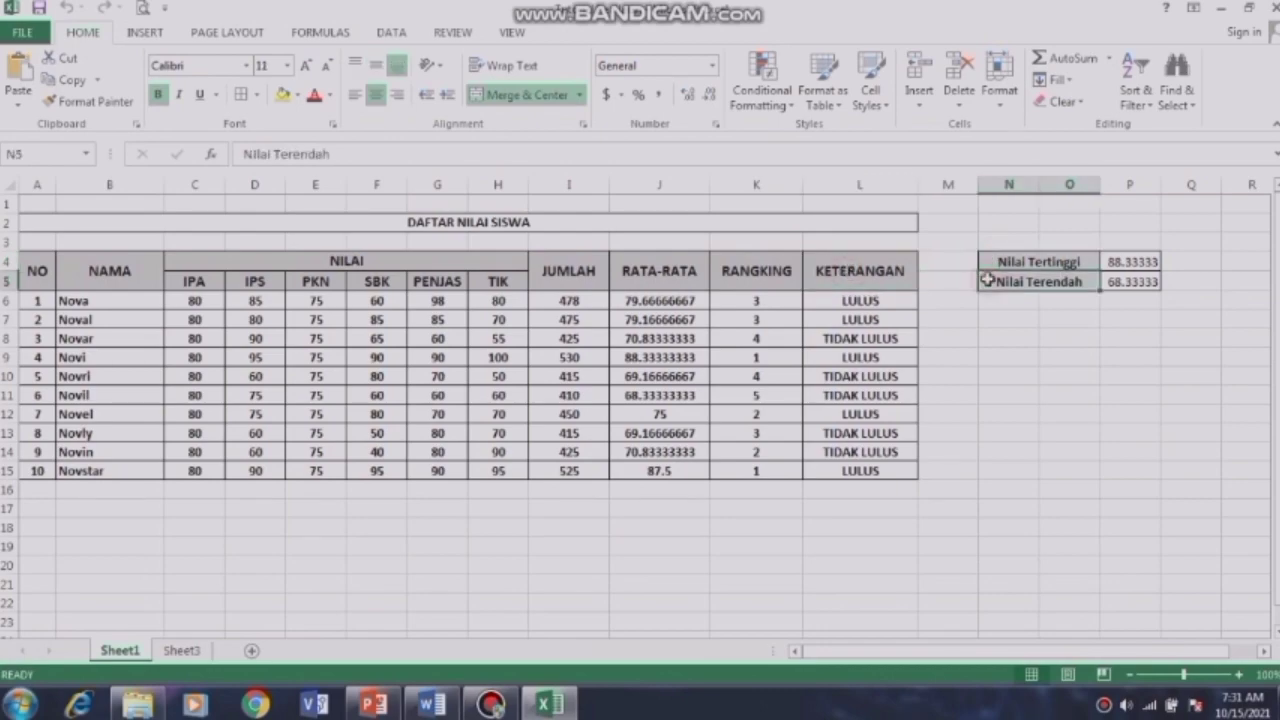
click(183, 651)
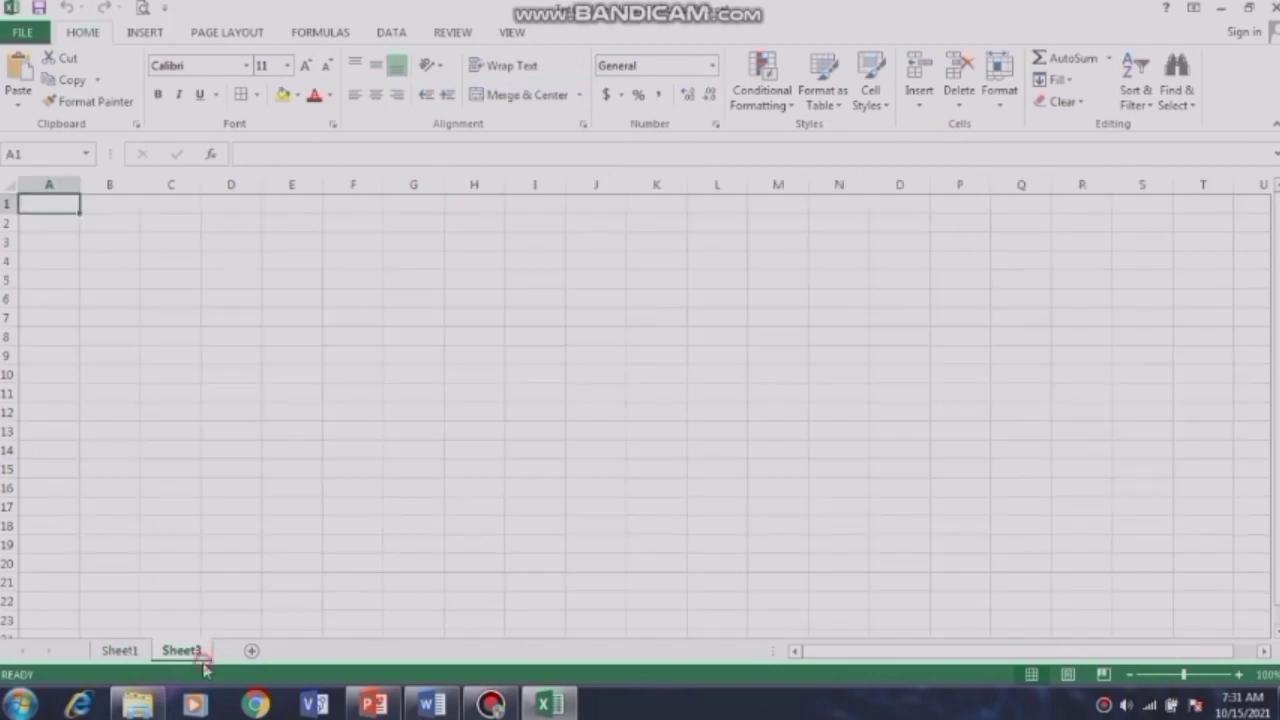
Step: Enter the headers NO in A1, NAMA in B1 and NILAI in C1
double_click(43, 201)
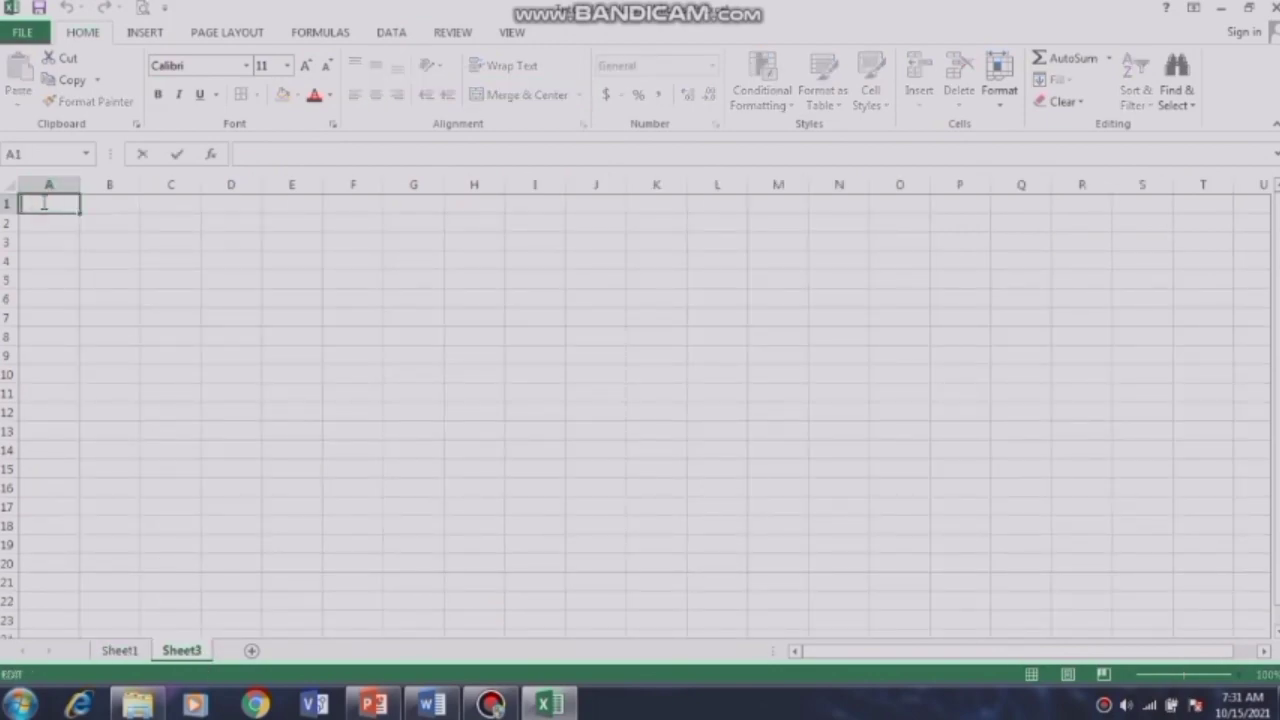
click(43, 237)
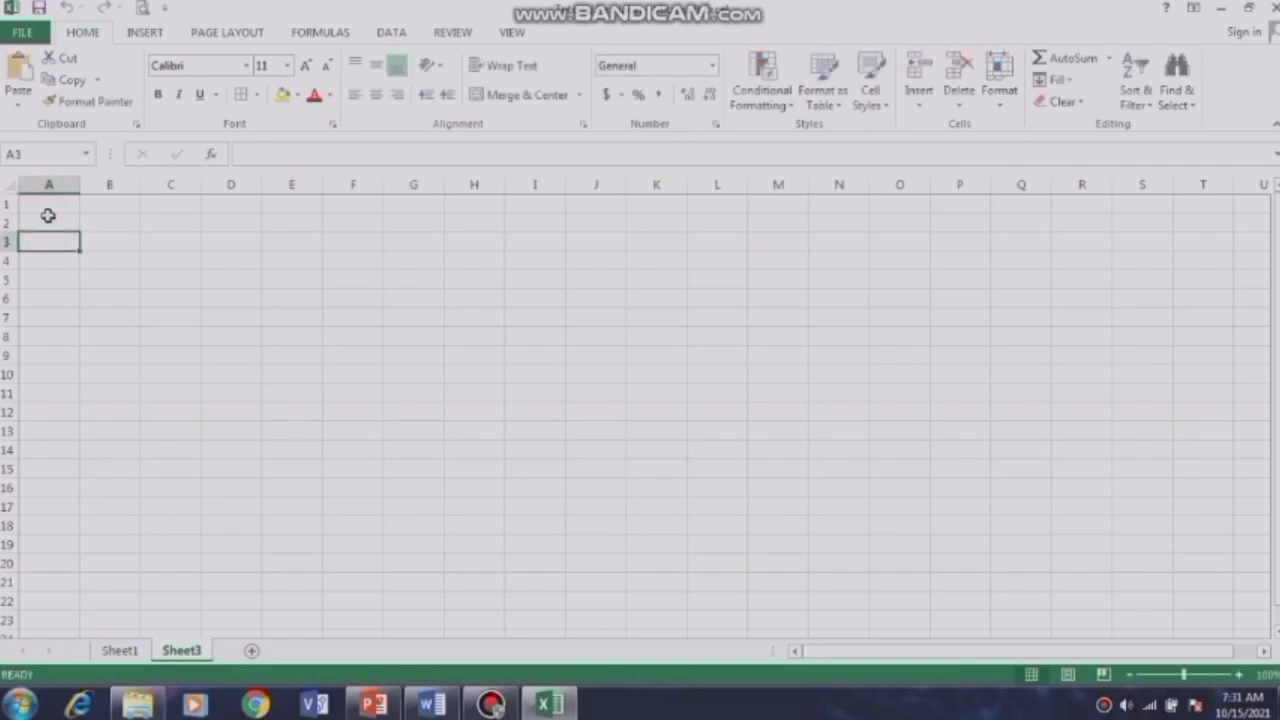
click(46, 208)
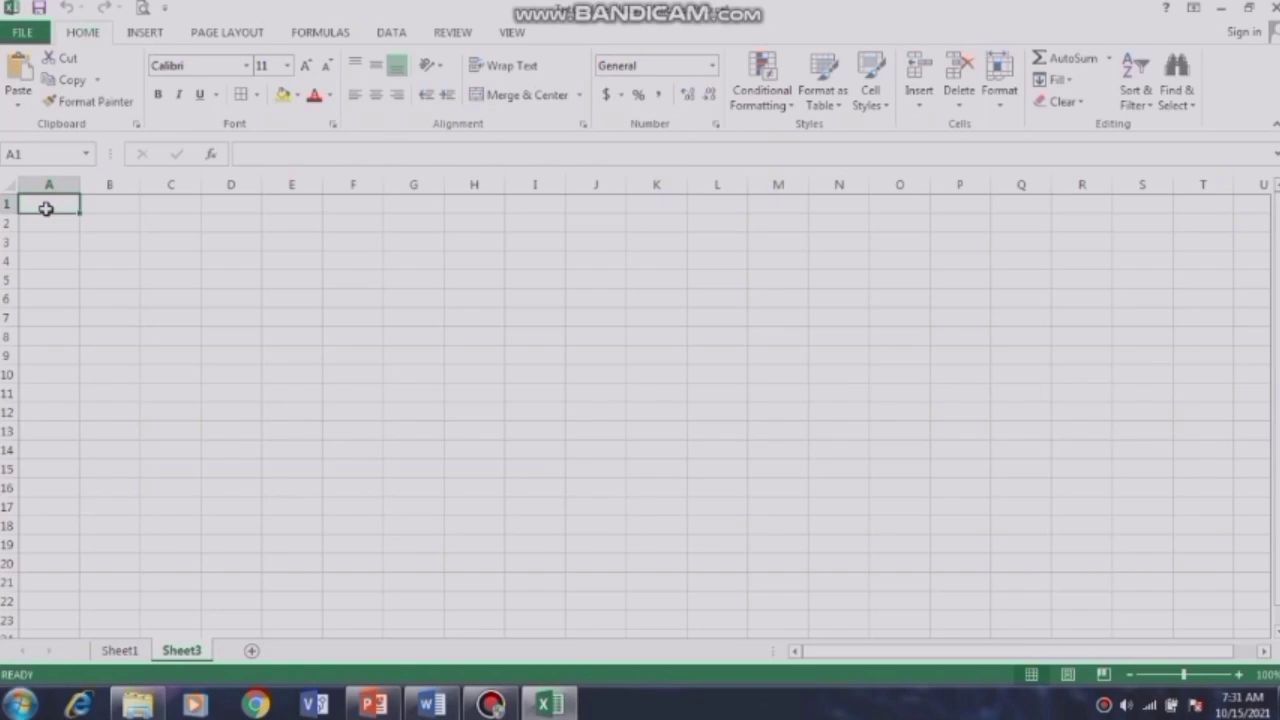
text(NO)
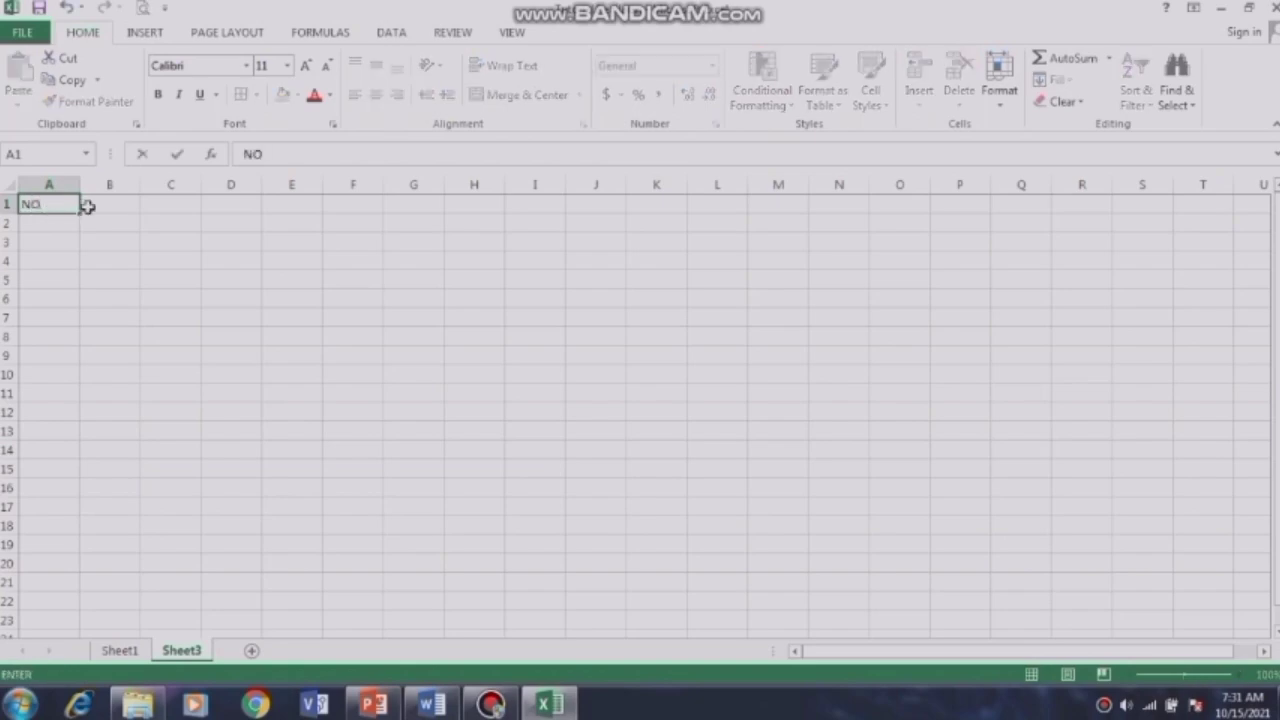
click(102, 204)
text(NAMA)
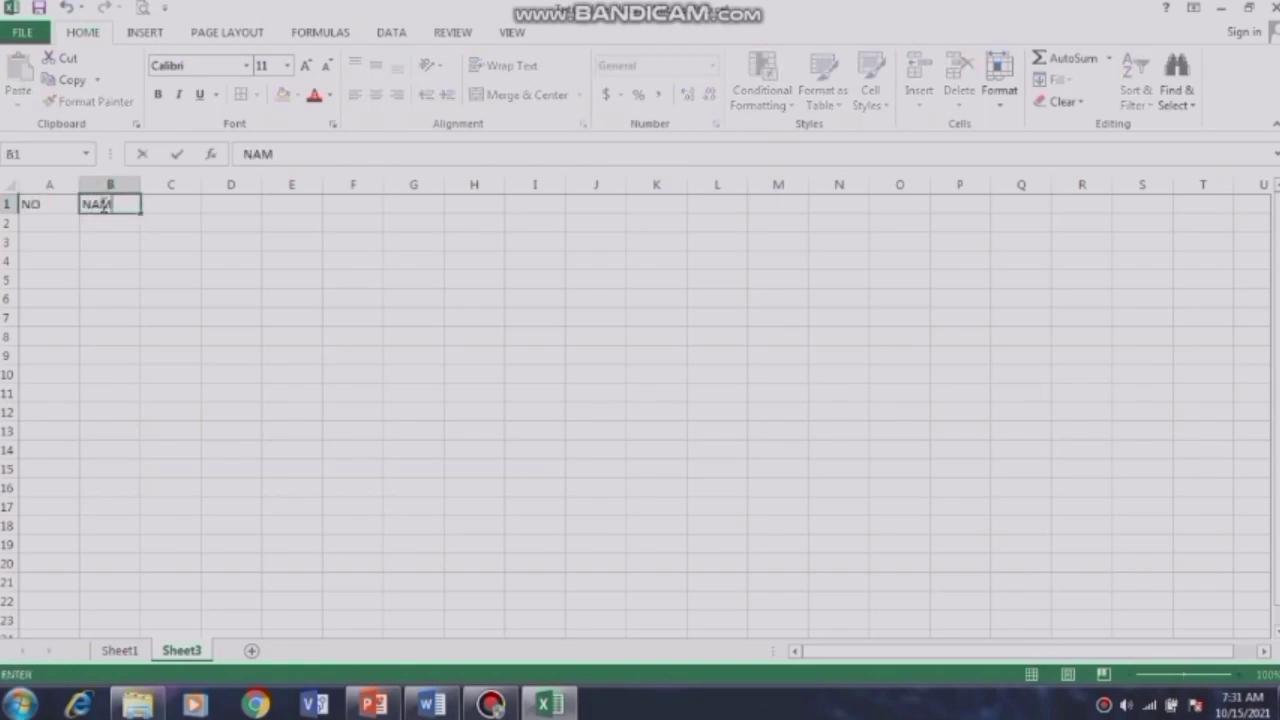
click(188, 200)
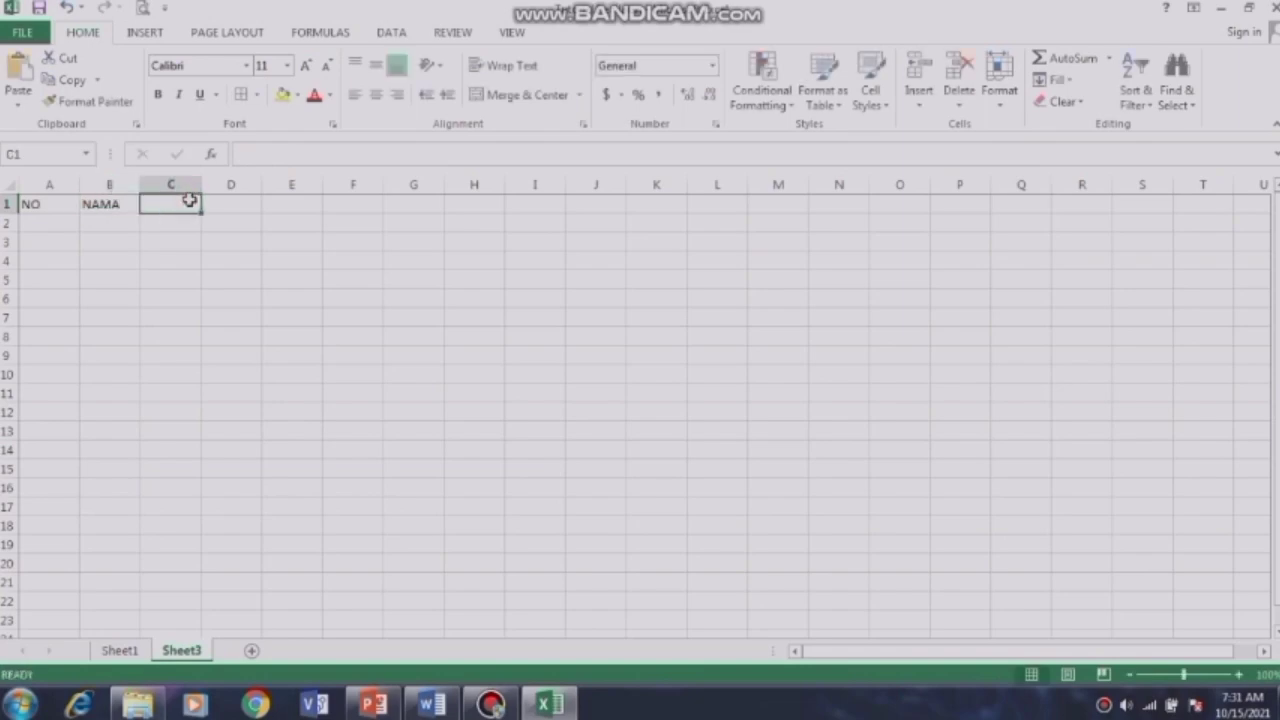
text(NILAI)
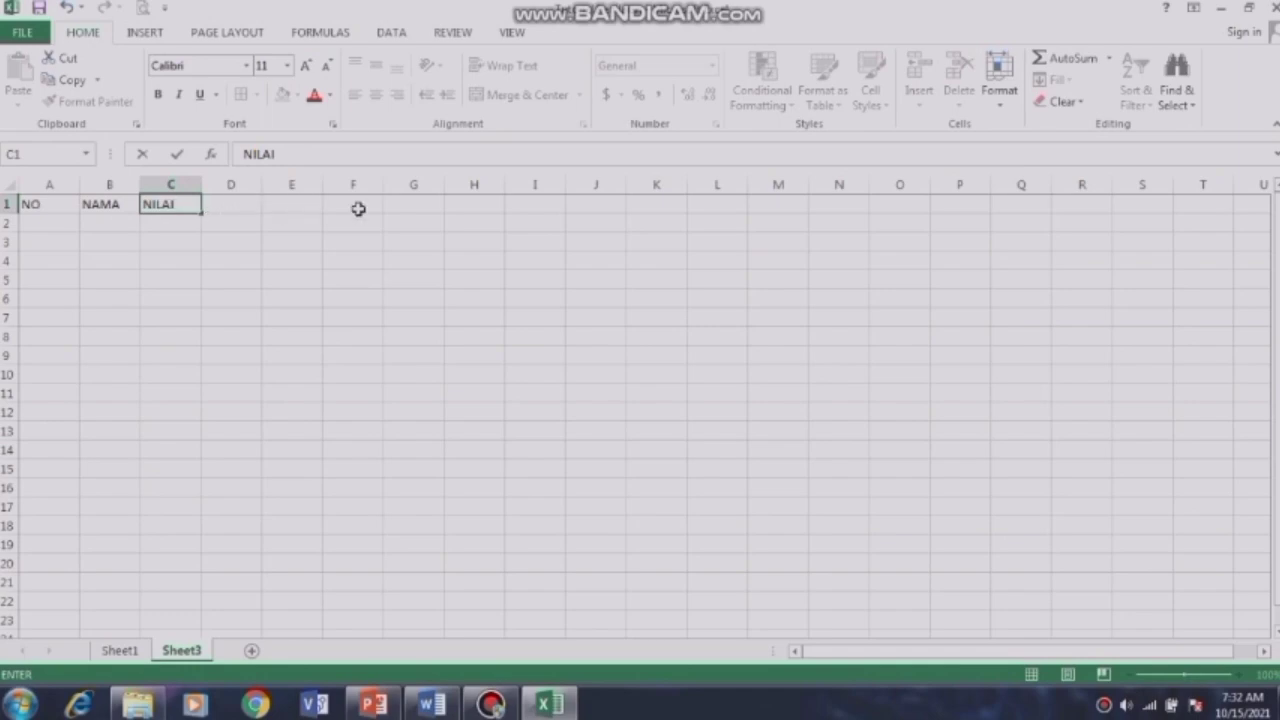
click(462, 206)
Step: Enter JUMLAH, RATA-RATA, RANKING and KETERANGAN in cells H1 through K1
text(JUMLAH)
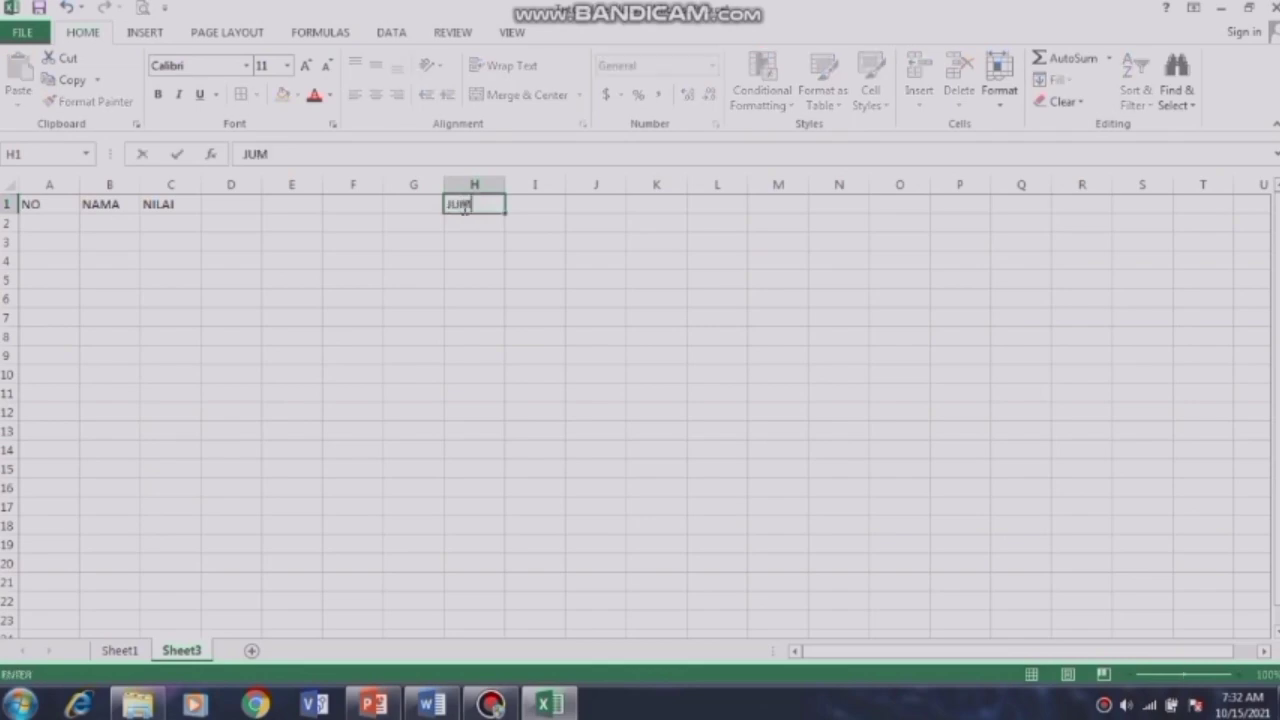
click(529, 206)
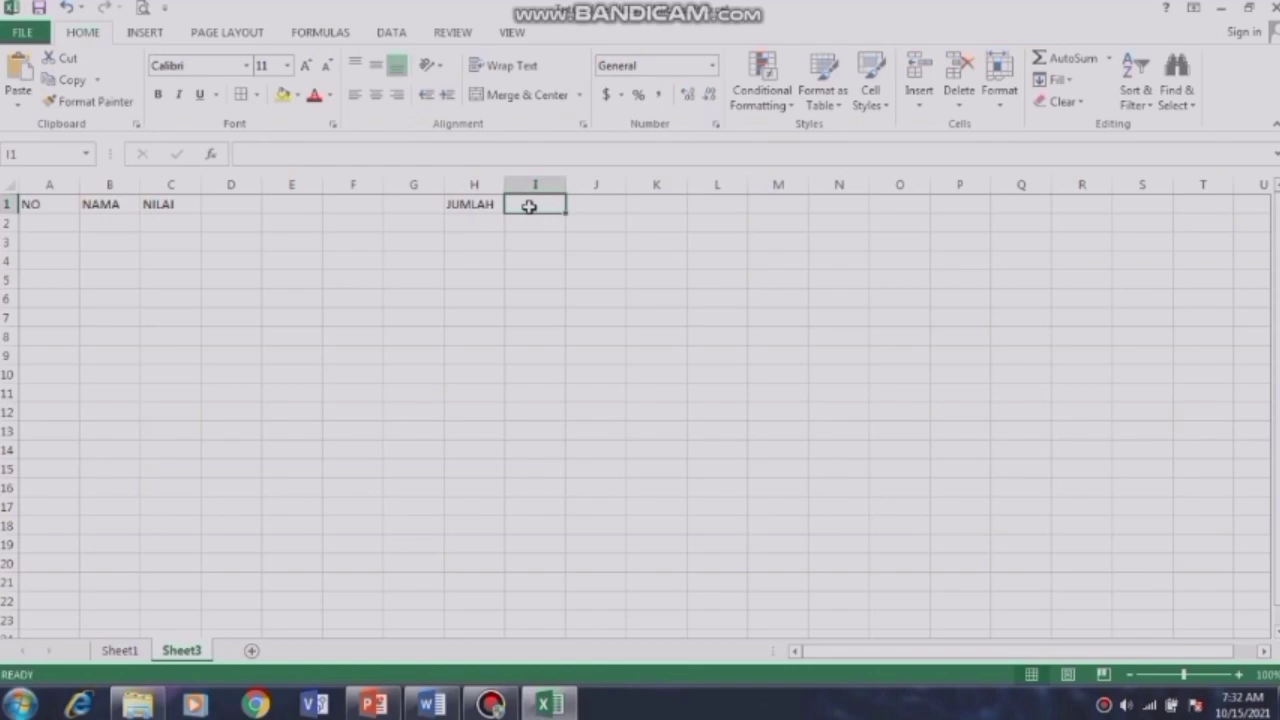
text(RATA)
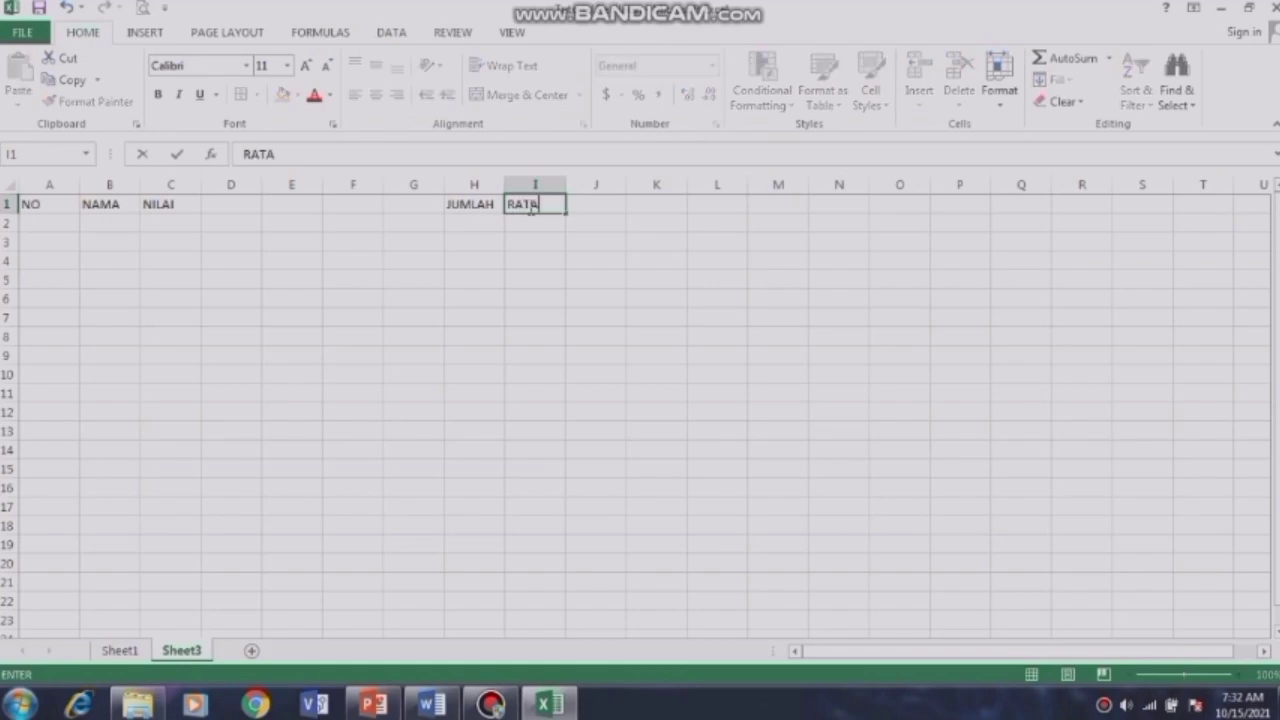
text(-RATA)
click(603, 207)
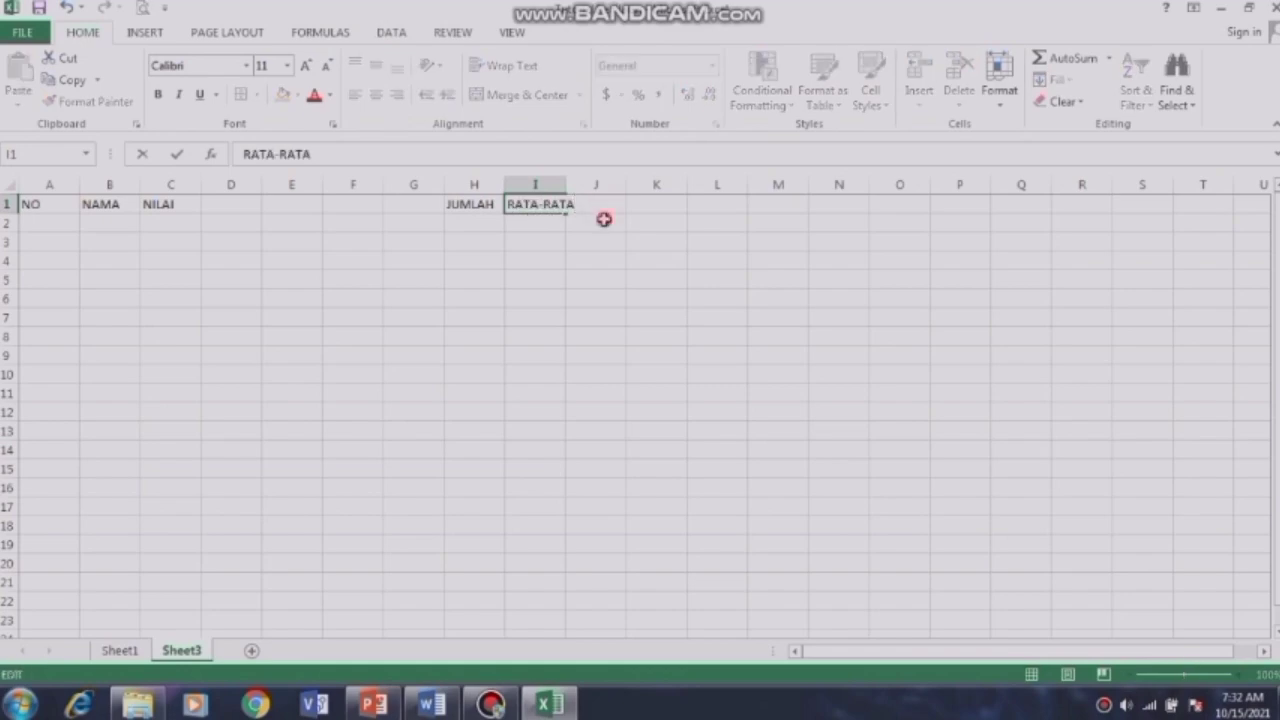
click(604, 219)
click(604, 202)
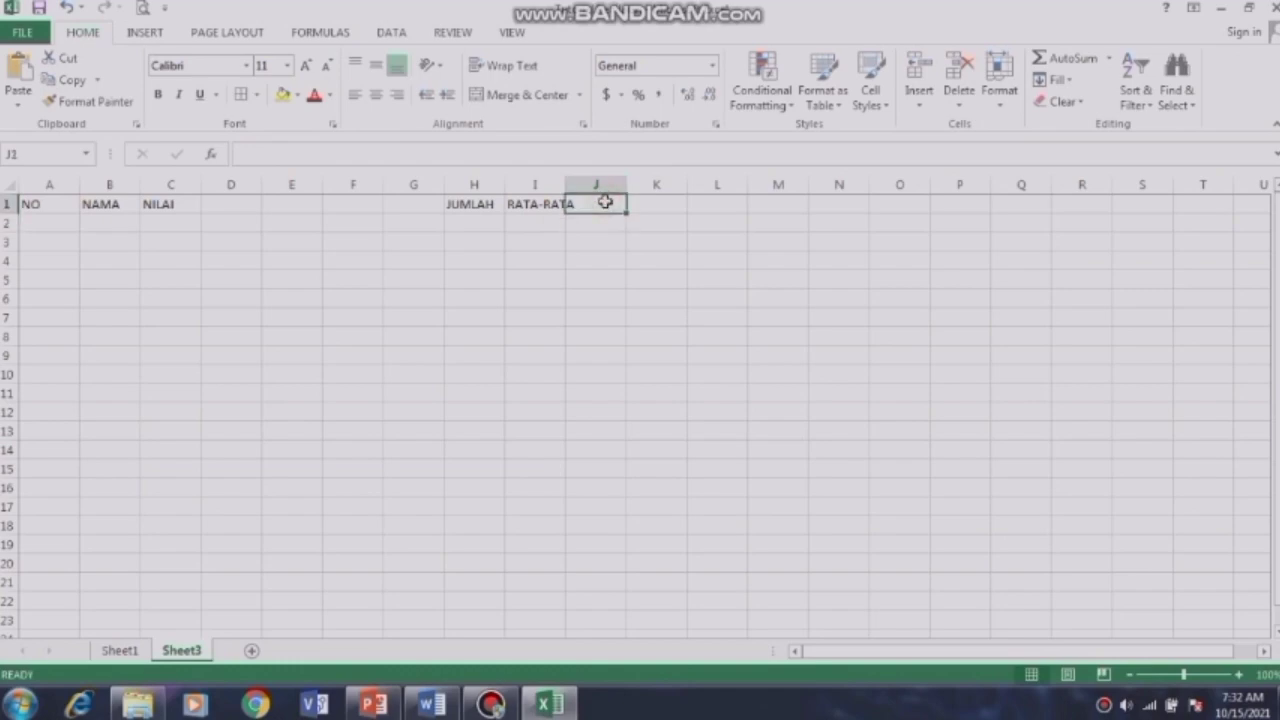
text(RANKING)
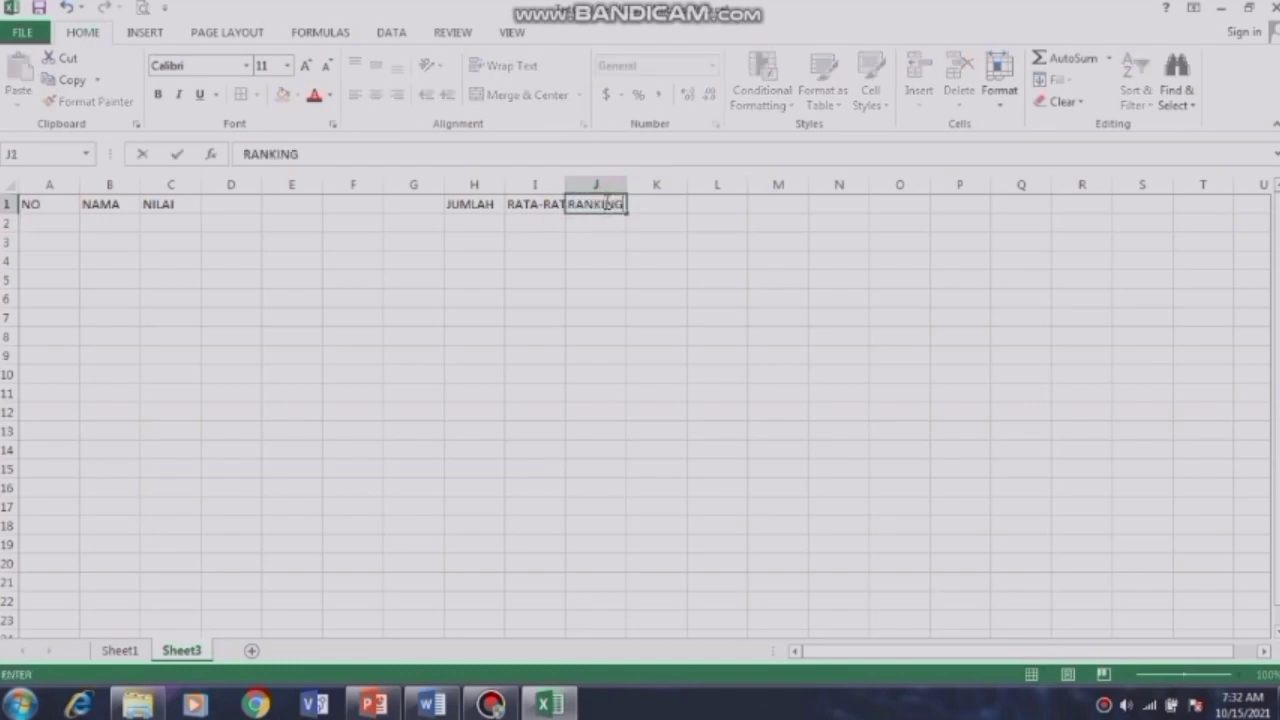
click(649, 203)
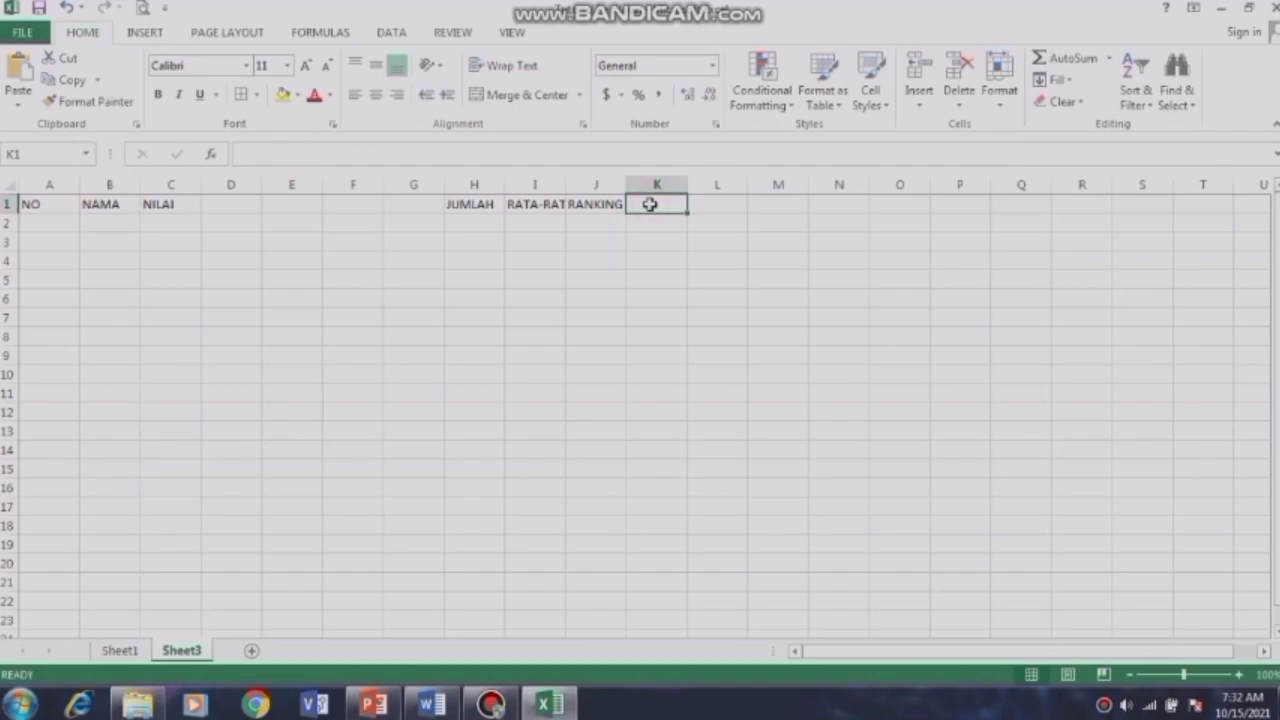
text(KETER)
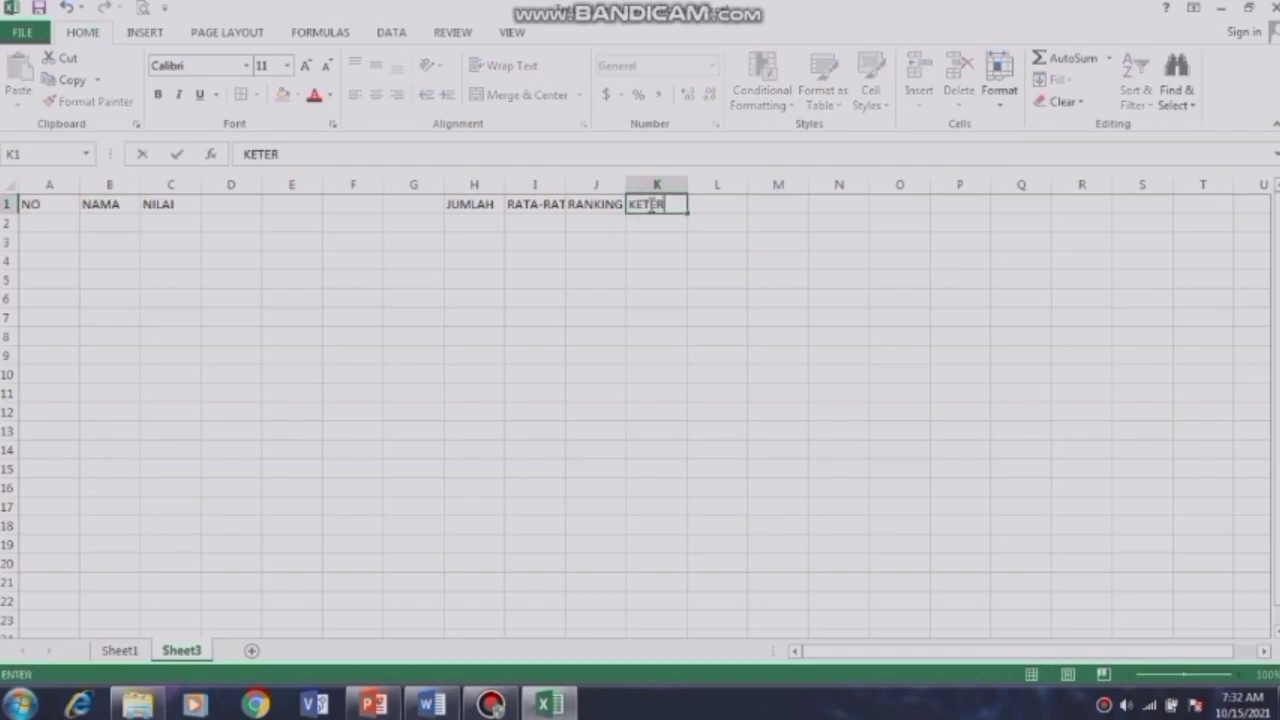
text(ANGAN)
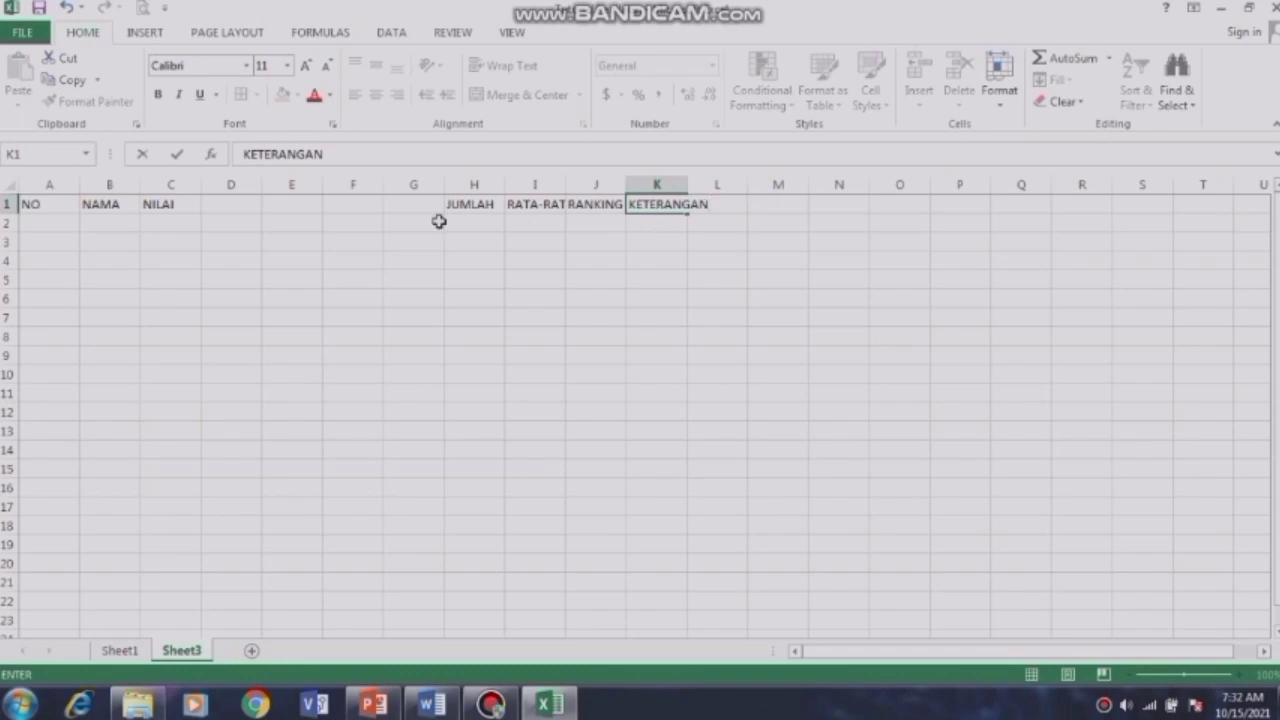
Step: Fill C2:G2 with the subjects IPA, IPS, PKN, SBK and TIK
click(174, 228)
text(IPA)
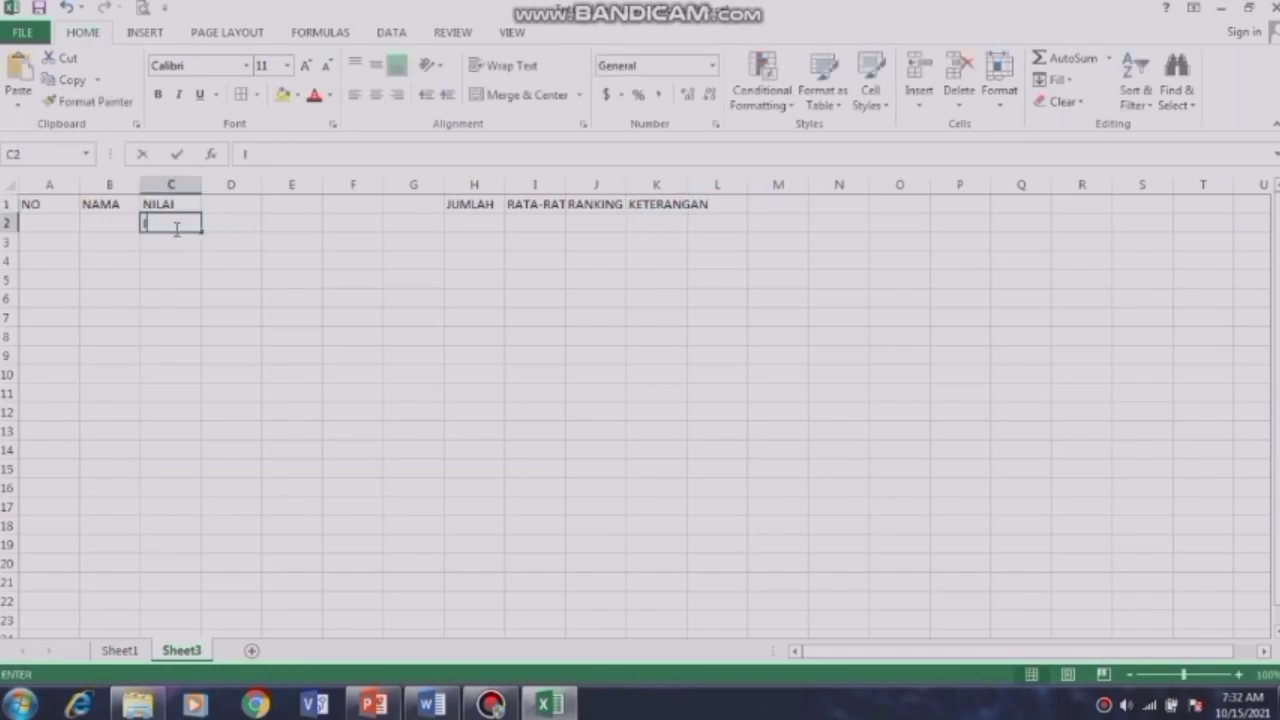
click(217, 228)
text(IPS)
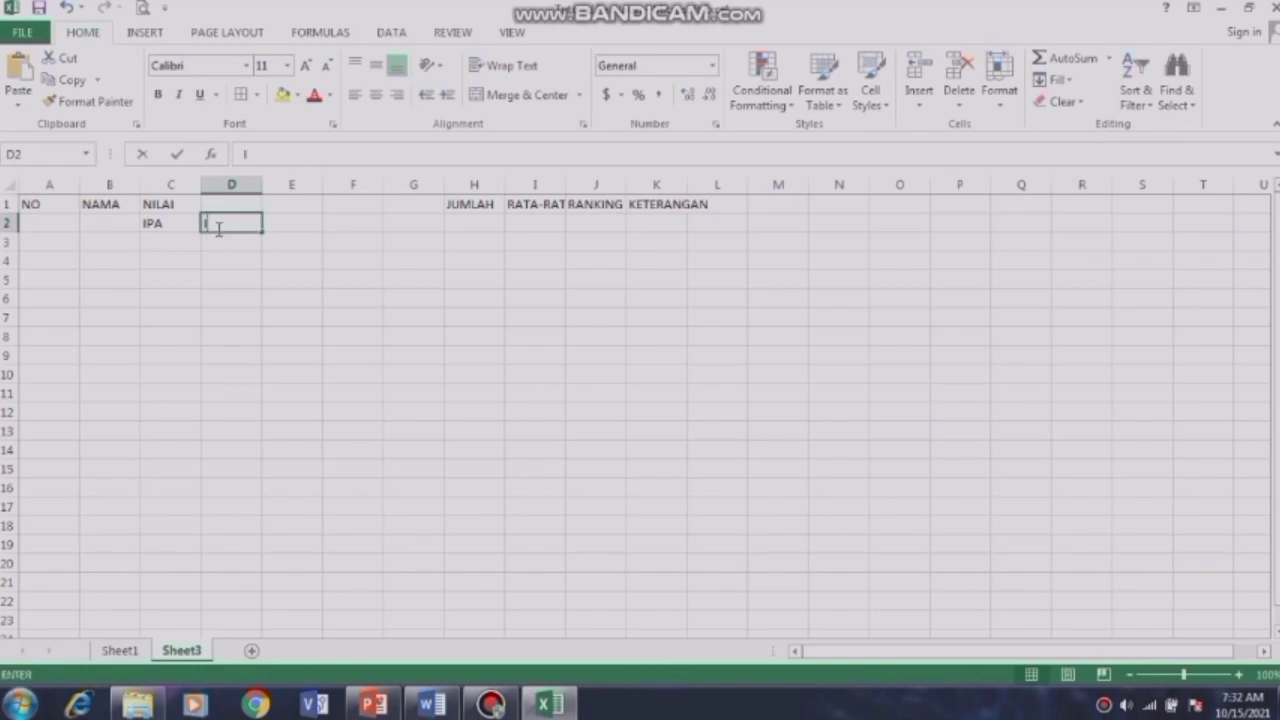
click(308, 223)
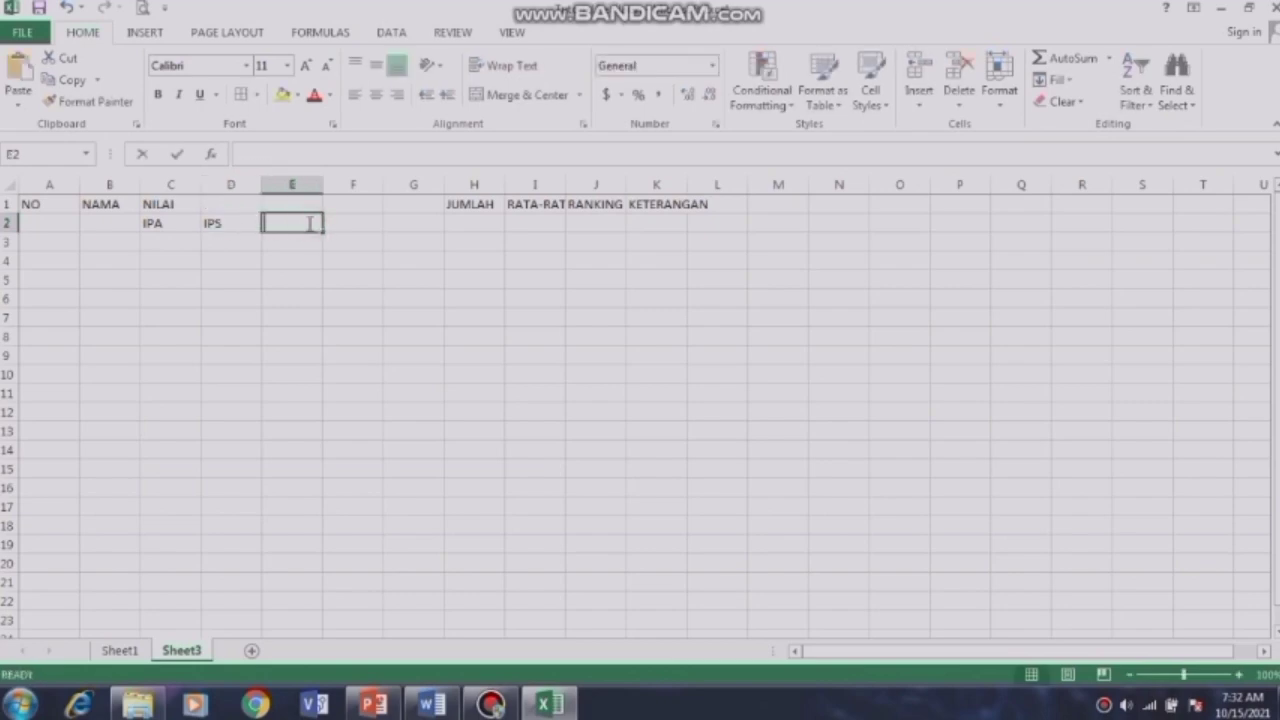
text(PKN)
click(343, 227)
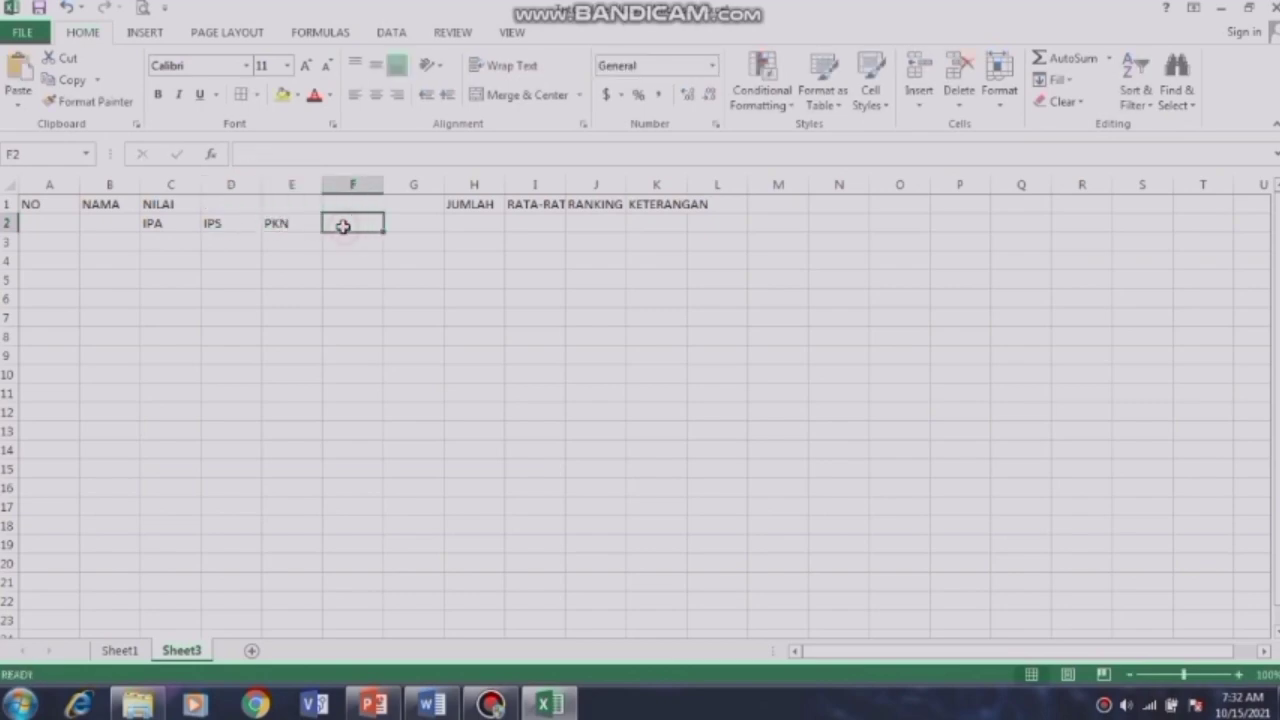
text(SBK)
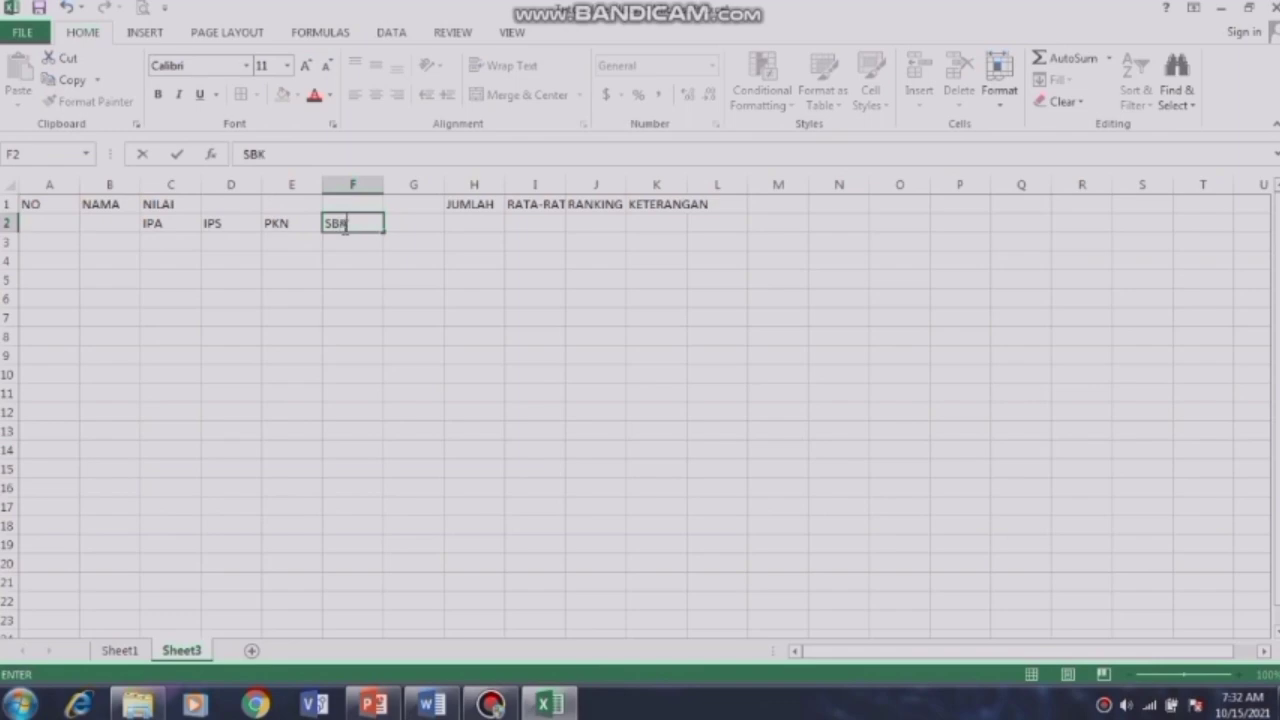
click(416, 221)
text(TIK)
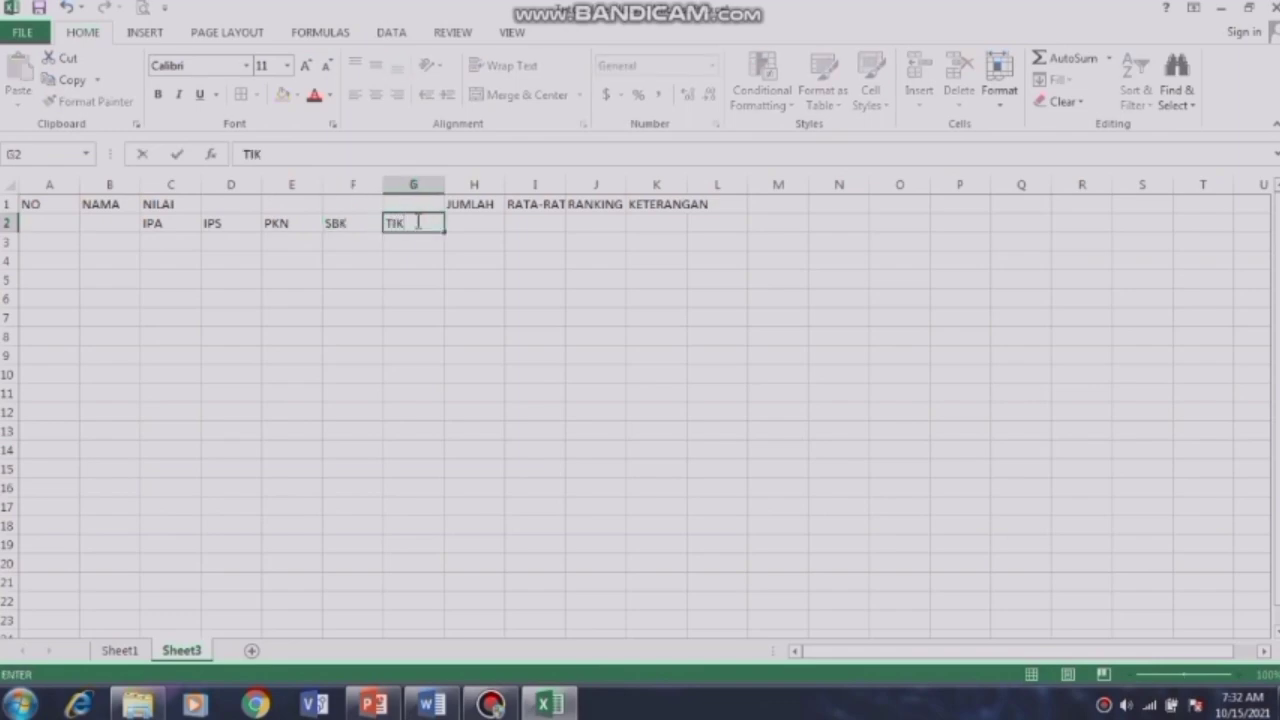
click(131, 219)
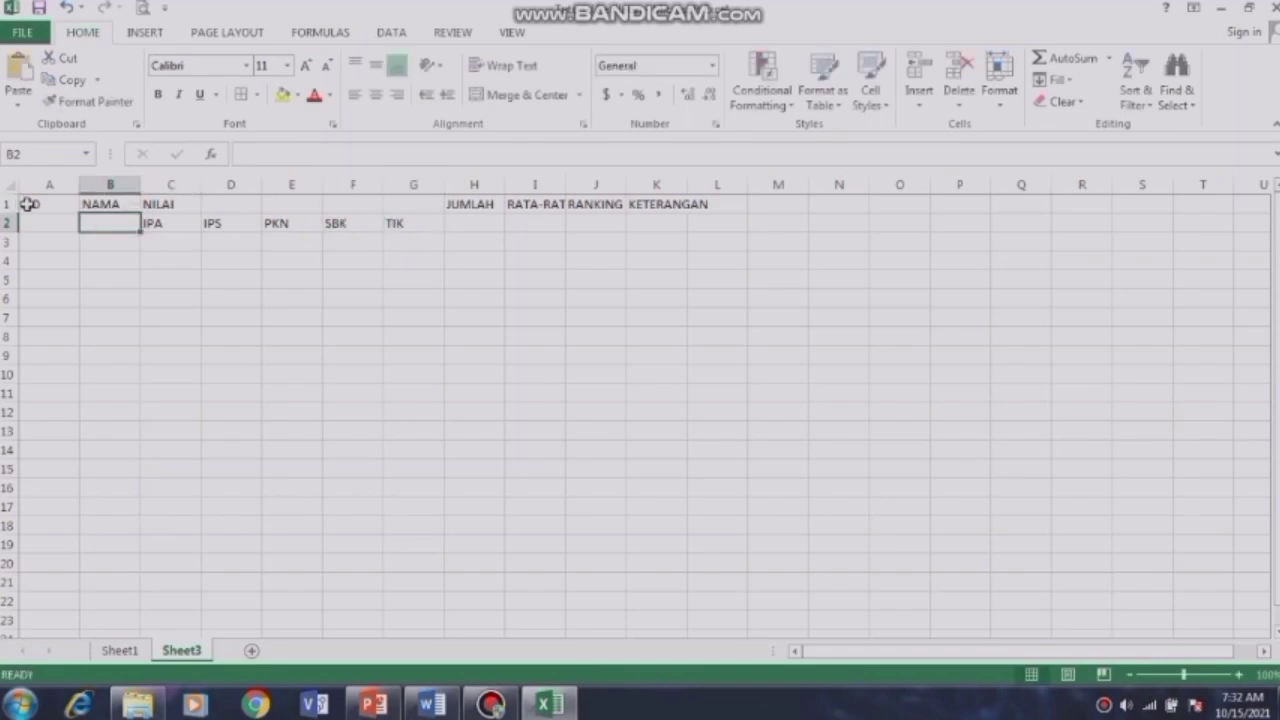
click(27, 204)
Step: Apply All Borders to the table range A1:K7
drag(27, 204, 663, 319)
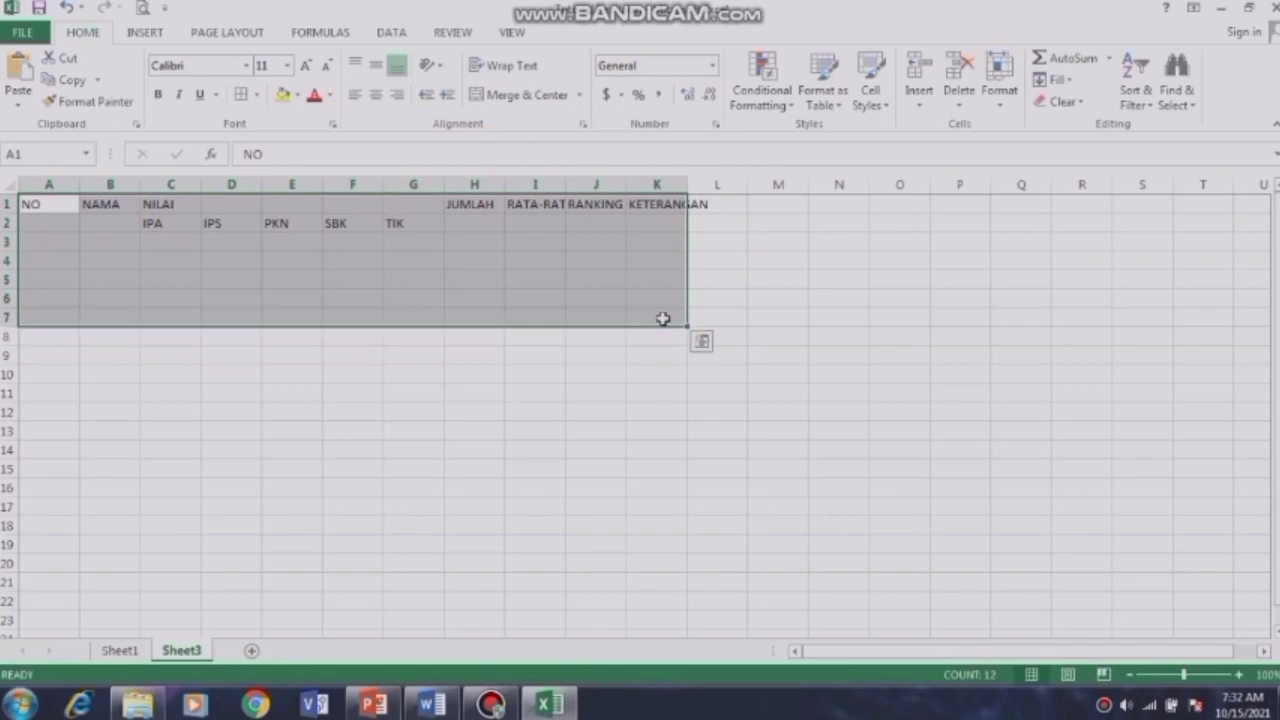
click(257, 95)
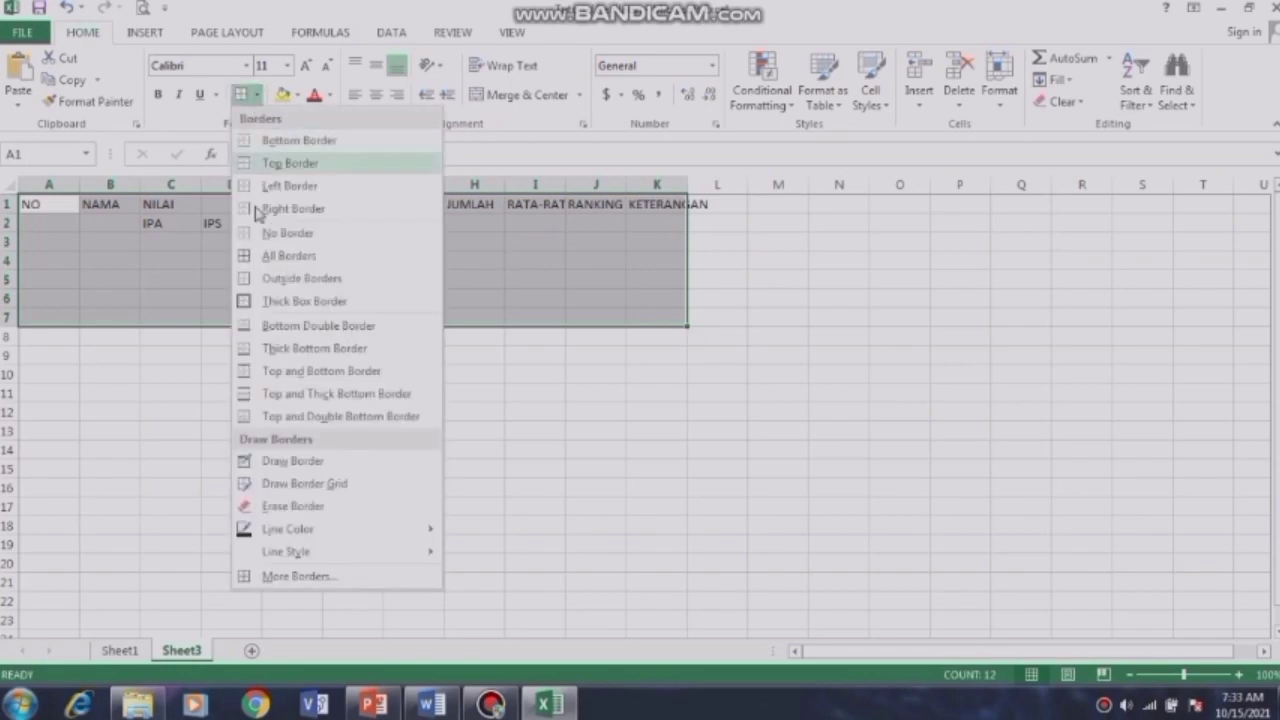
click(262, 257)
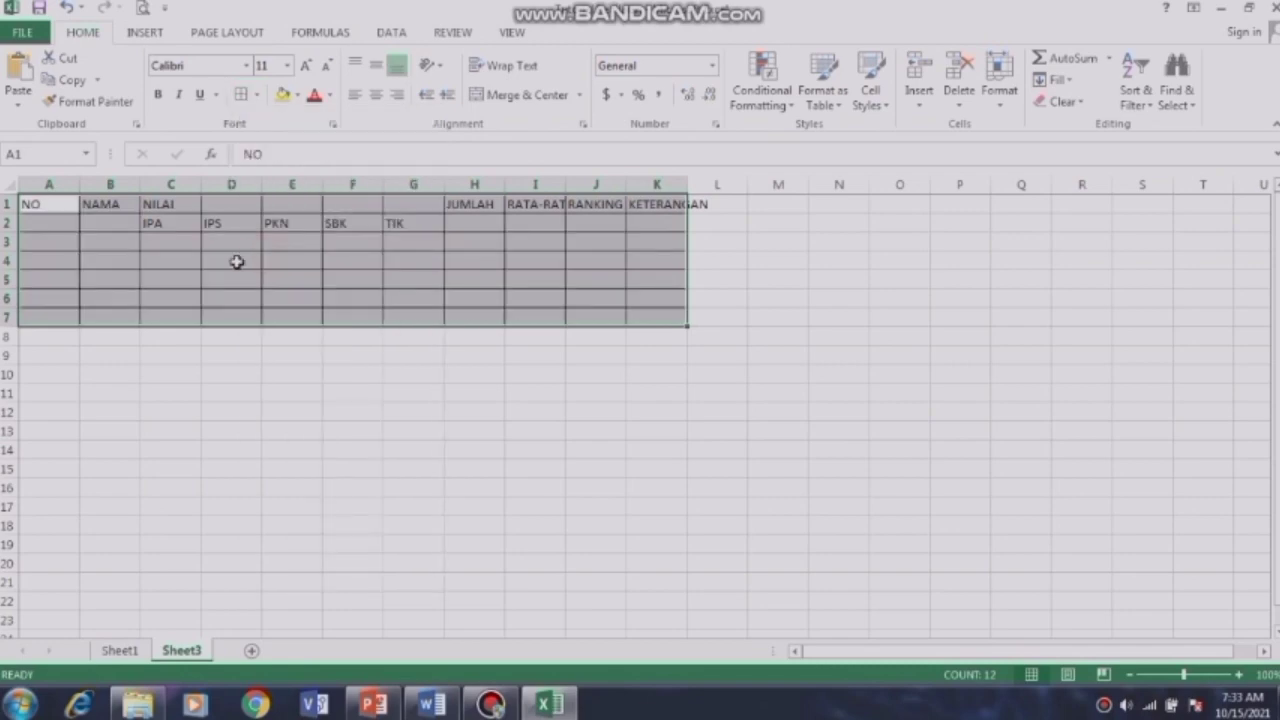
click(214, 265)
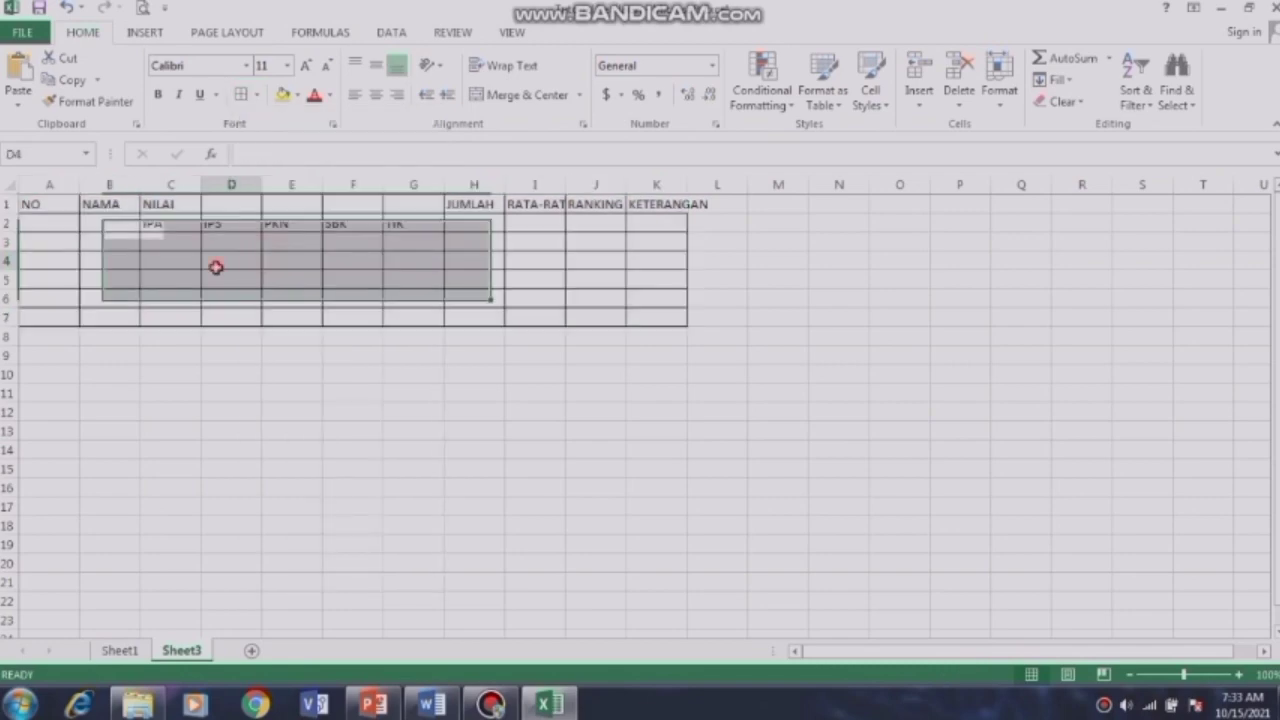
click(779, 293)
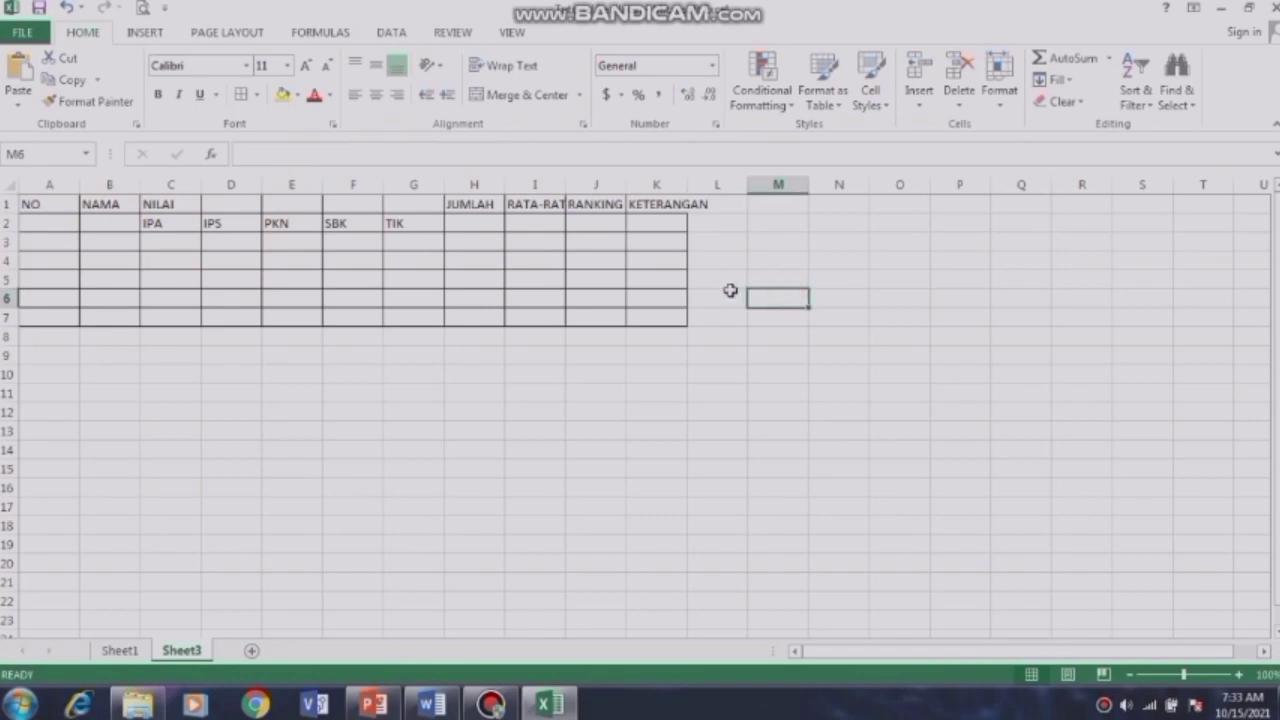
Step: Merge and middle-align NO over A1:A2 and NAMA over B1:B2
click(31, 204)
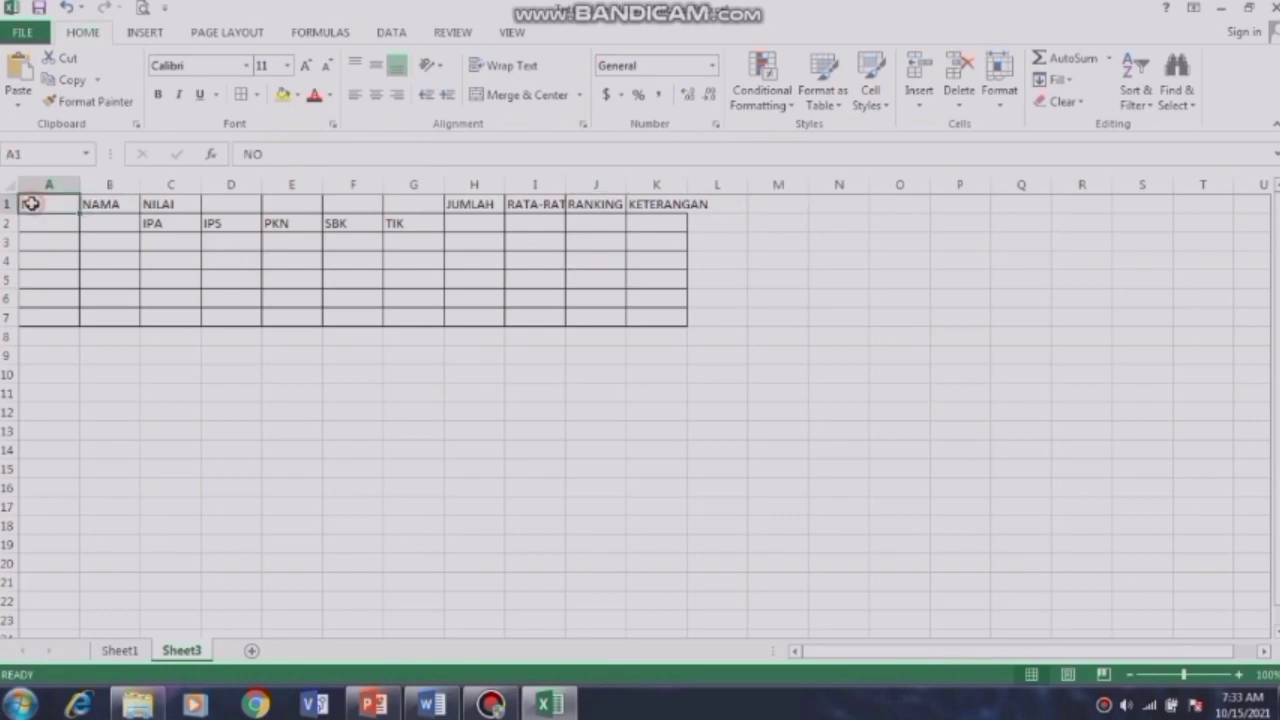
drag(31, 204, 49, 224)
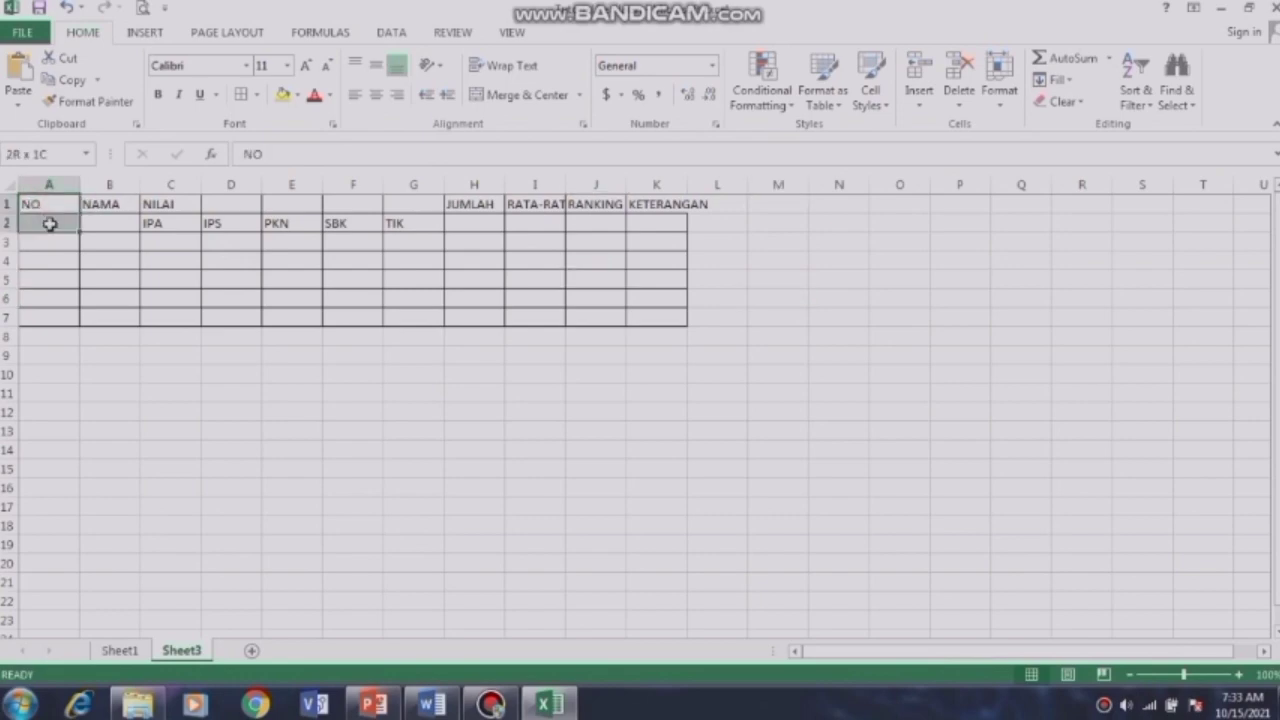
click(511, 95)
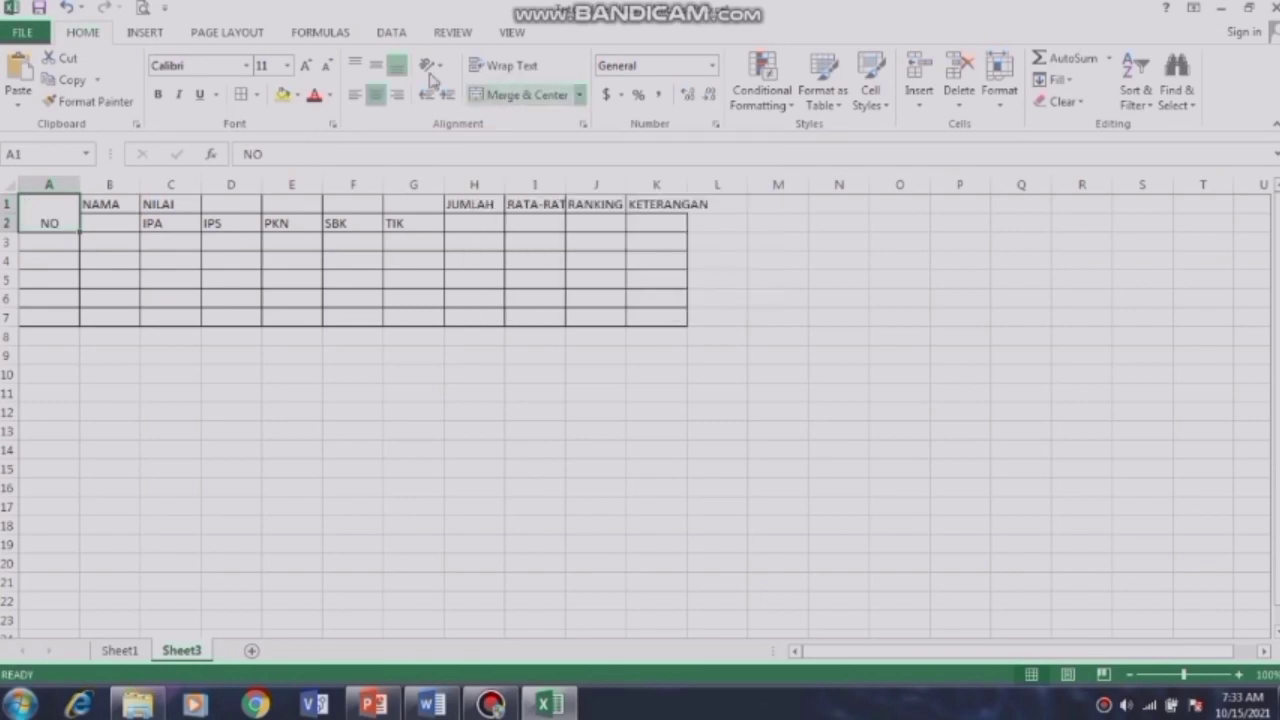
click(377, 65)
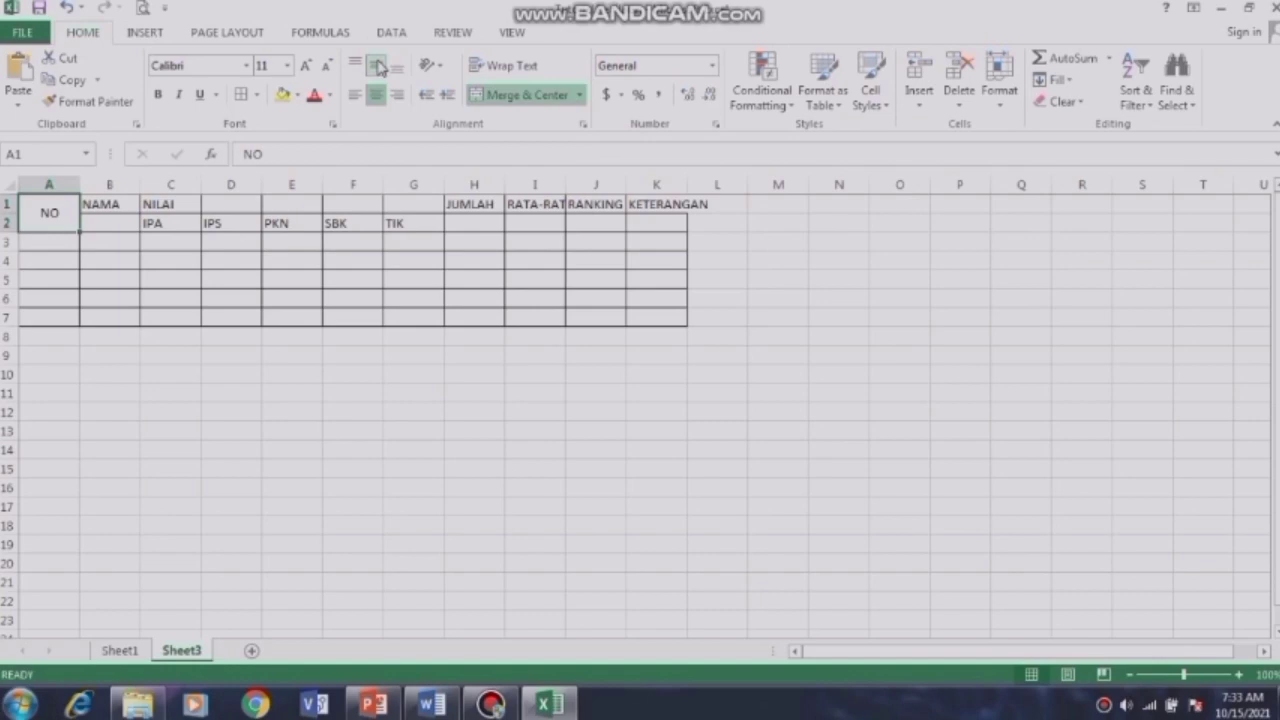
drag(105, 205, 117, 221)
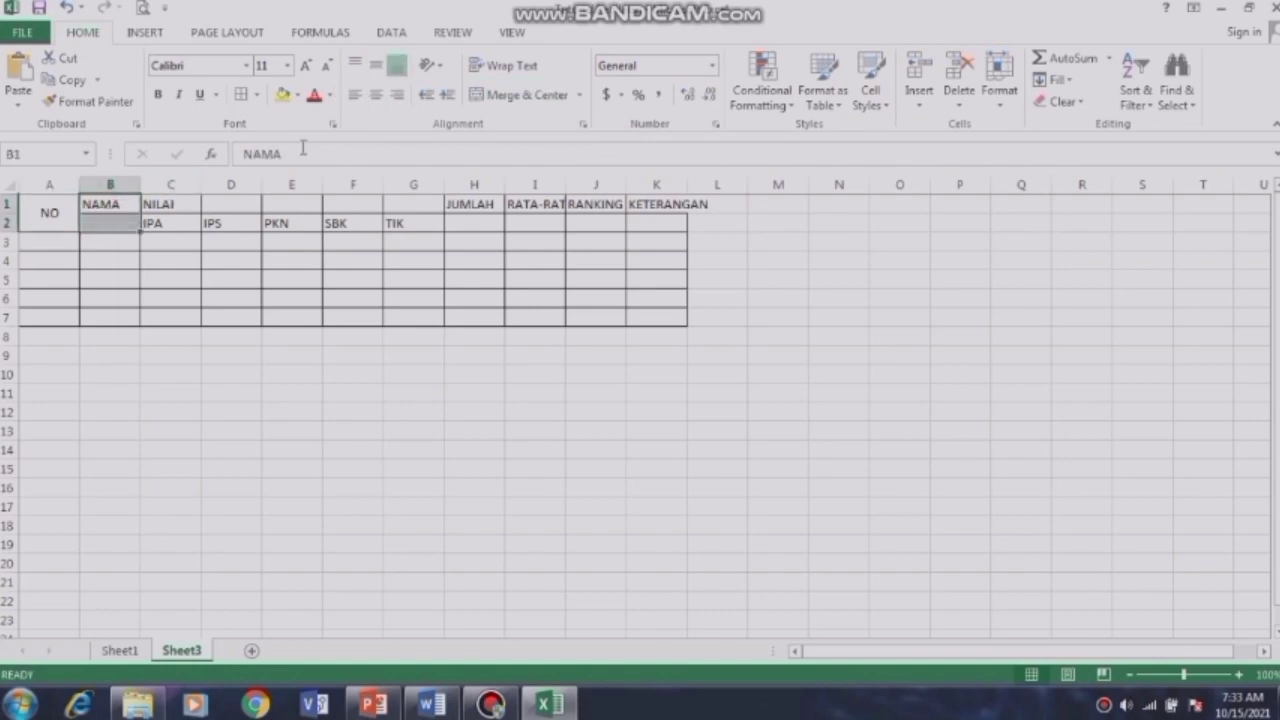
click(506, 106)
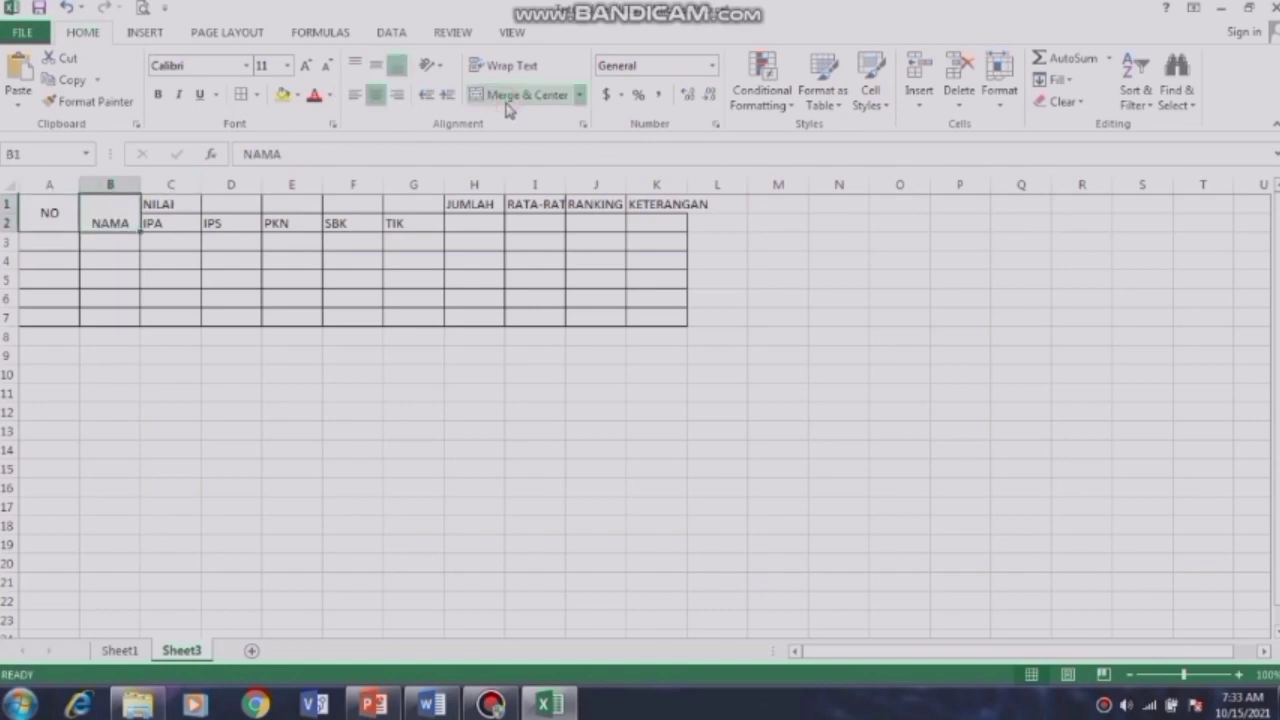
click(377, 65)
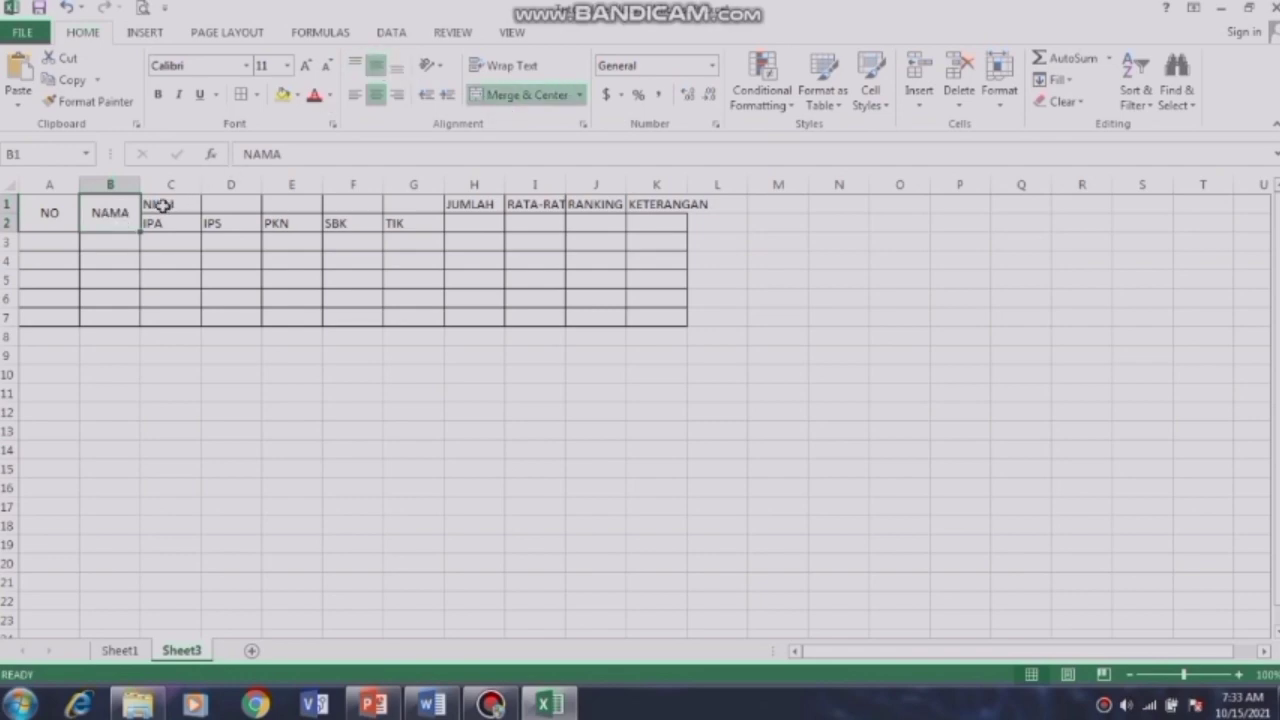
Step: Merge NILAI across C1:G1, centred and middle-aligned, then select the subject headings C2:G2
drag(166, 206, 400, 205)
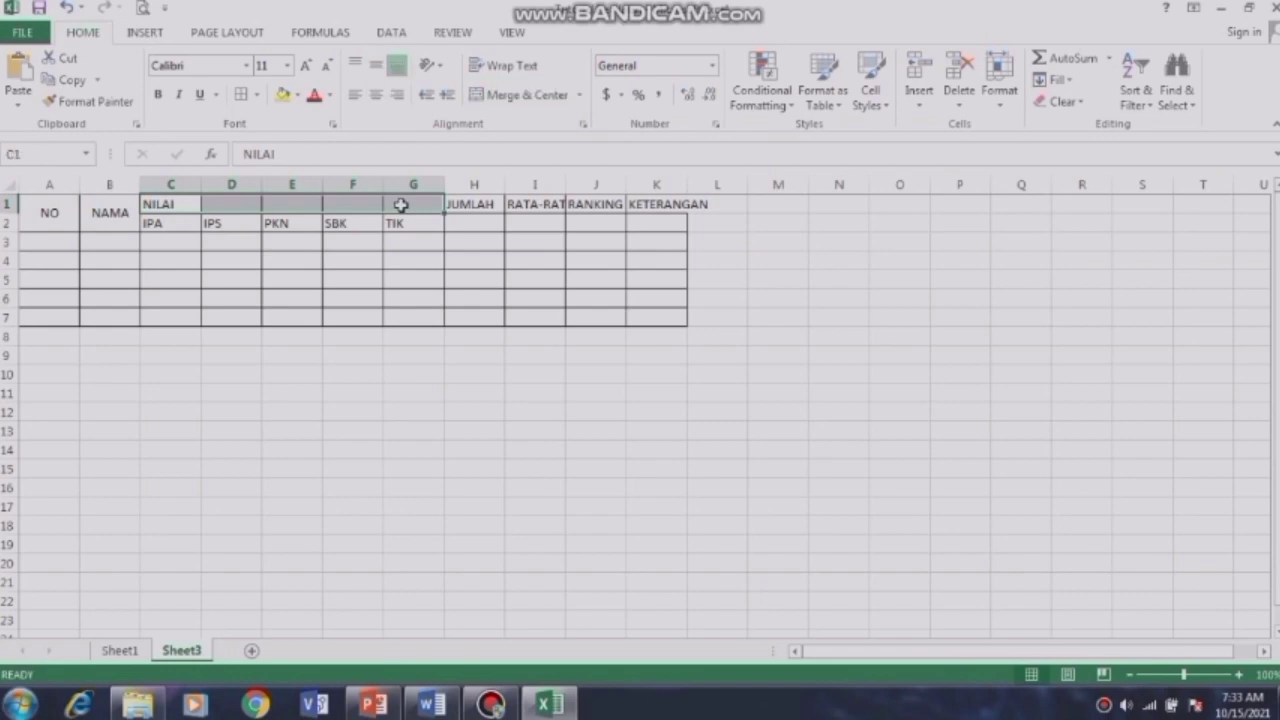
click(530, 96)
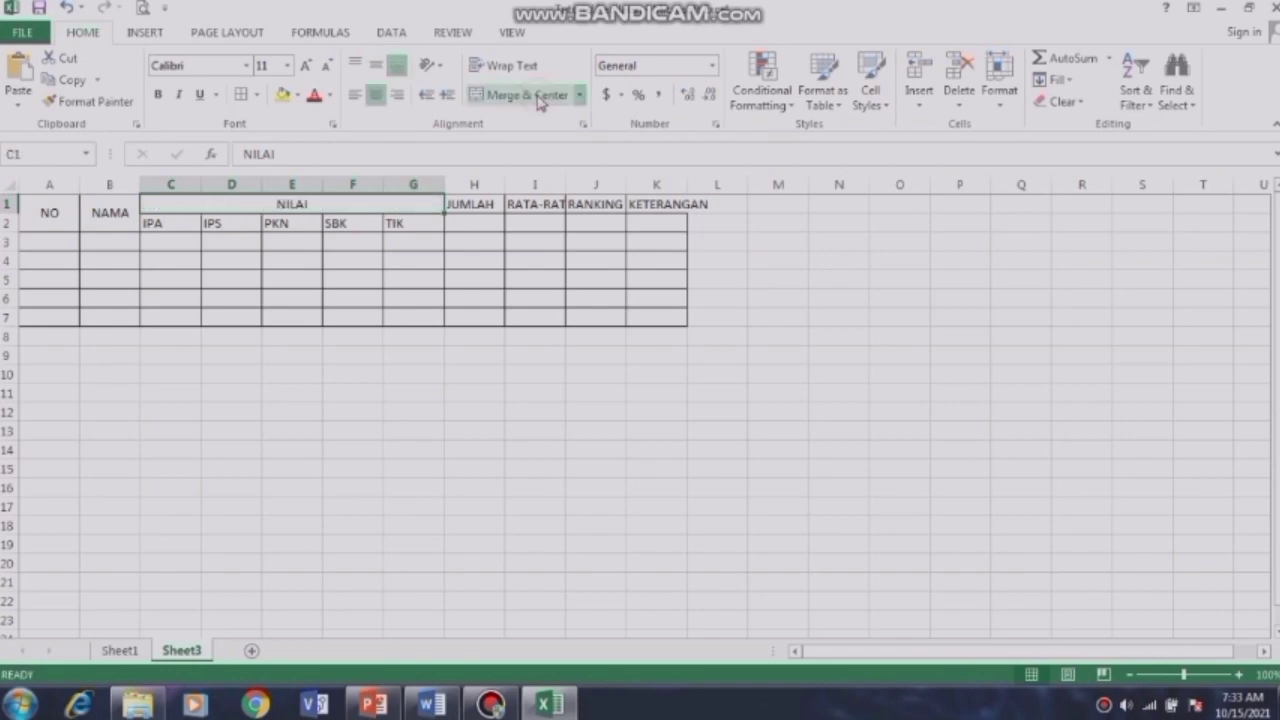
click(376, 68)
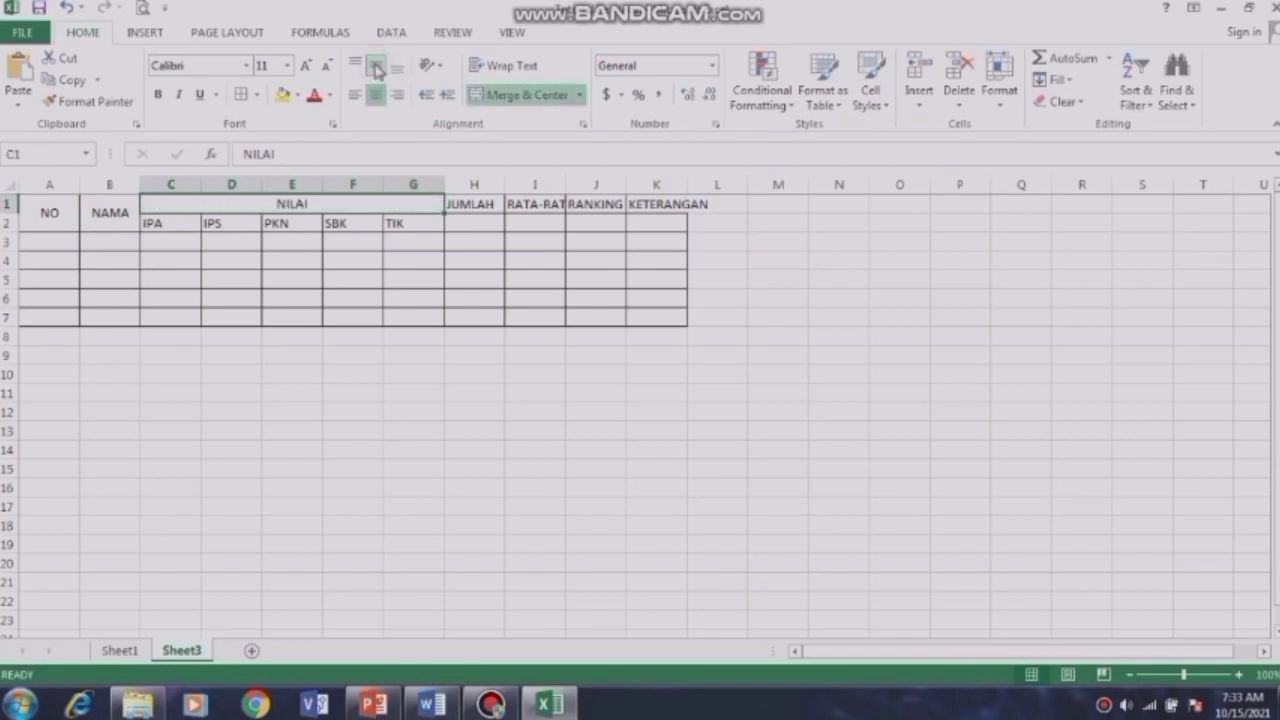
click(150, 225)
drag(200, 228, 409, 217)
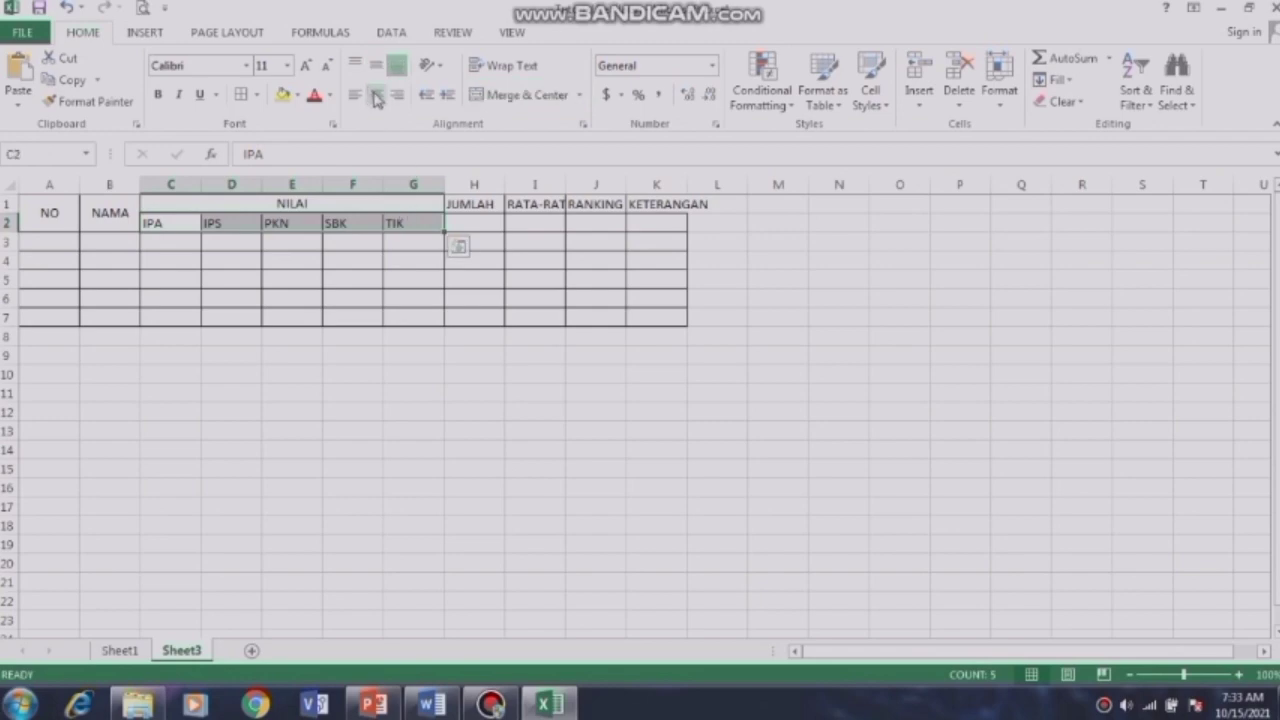
Step: Centre the subject headings, and merge-centre JUMLAH (H1:H2) and RATA-RATA (I1:I2) vertically
click(376, 96)
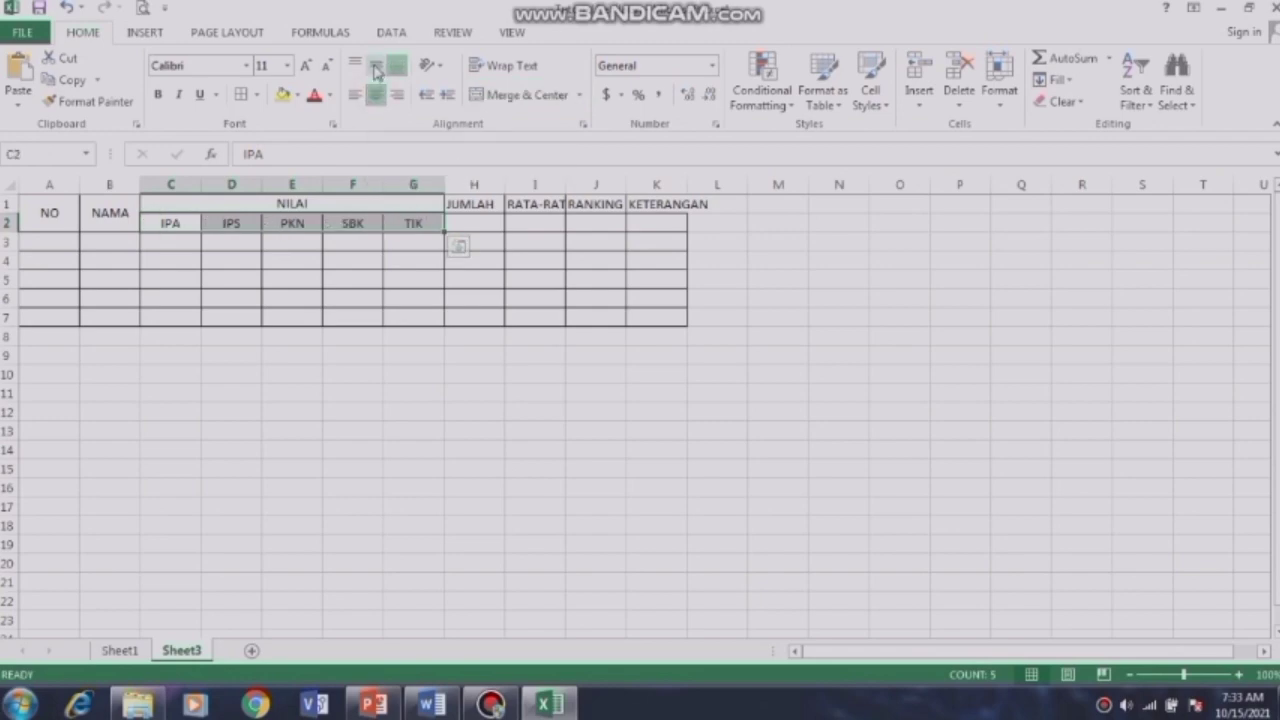
click(376, 68)
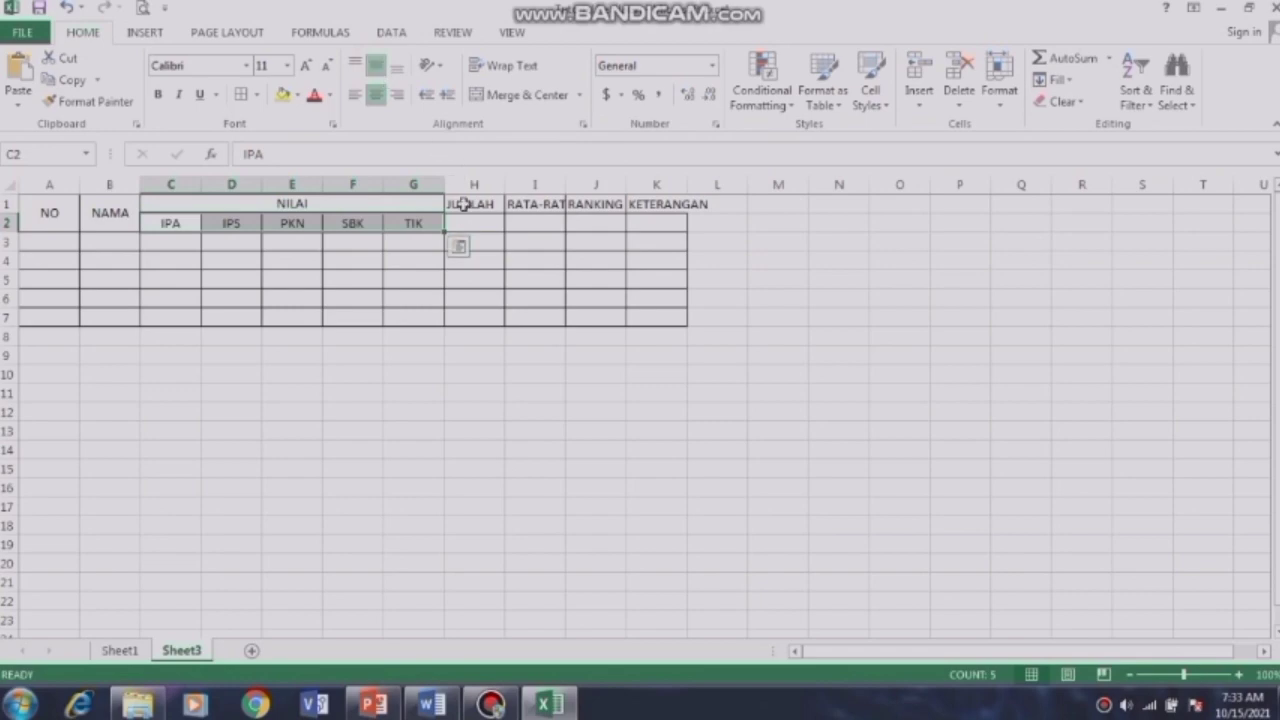
drag(454, 204, 469, 217)
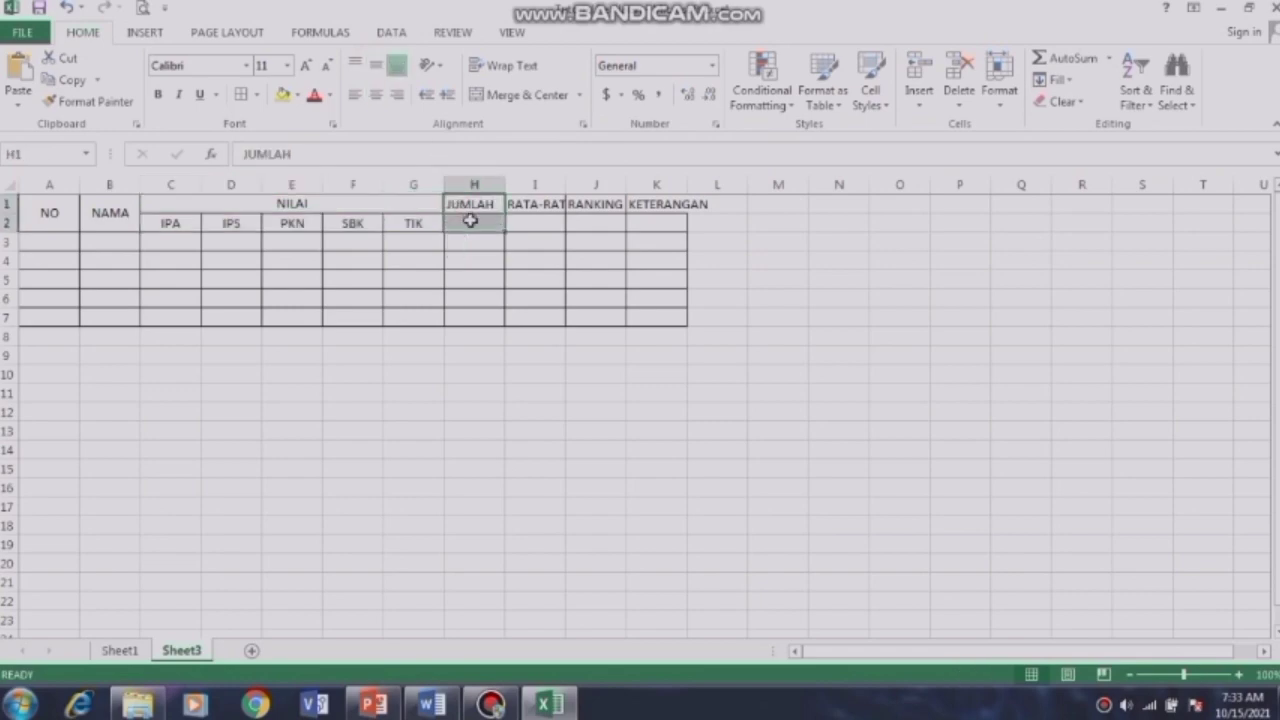
click(519, 98)
click(377, 66)
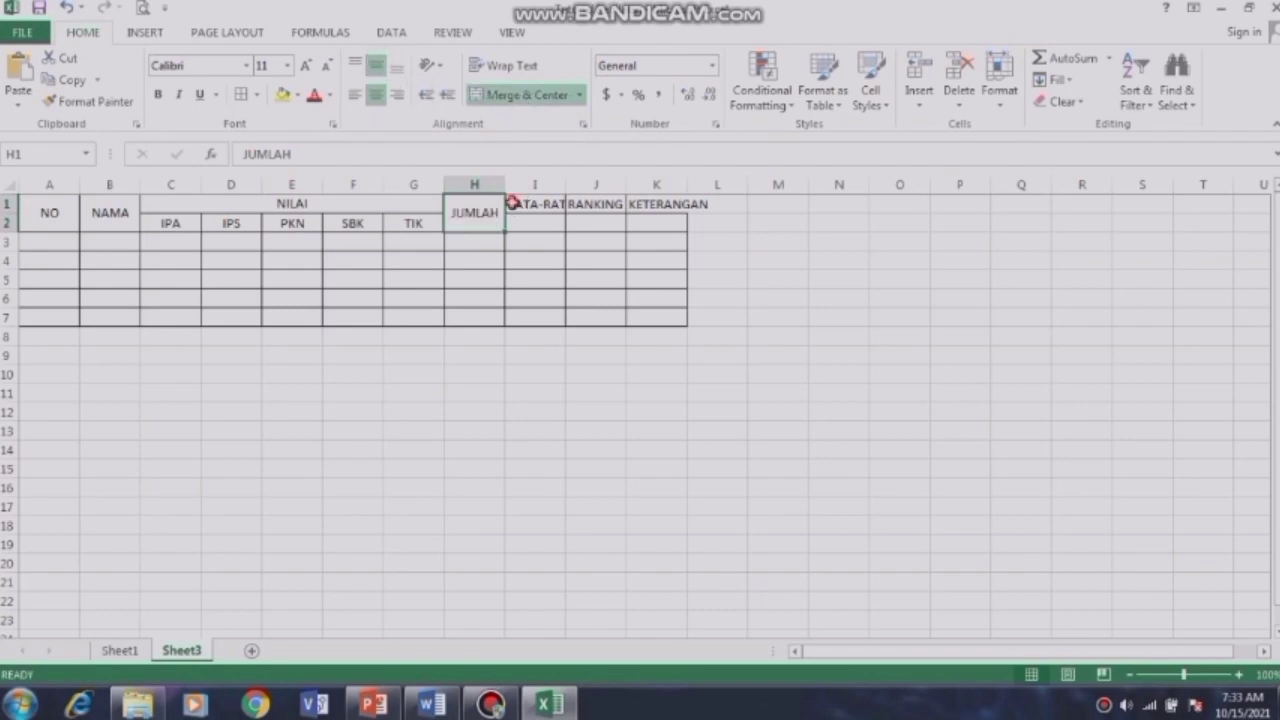
drag(513, 203, 526, 224)
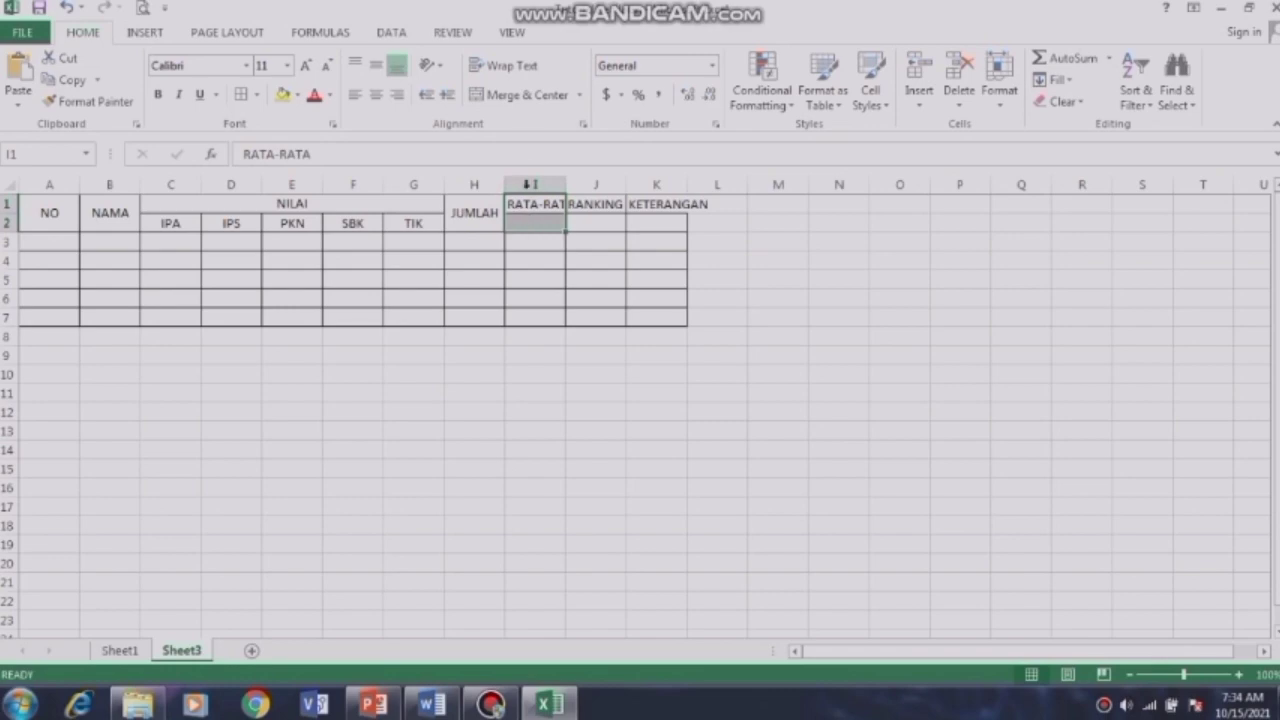
click(521, 94)
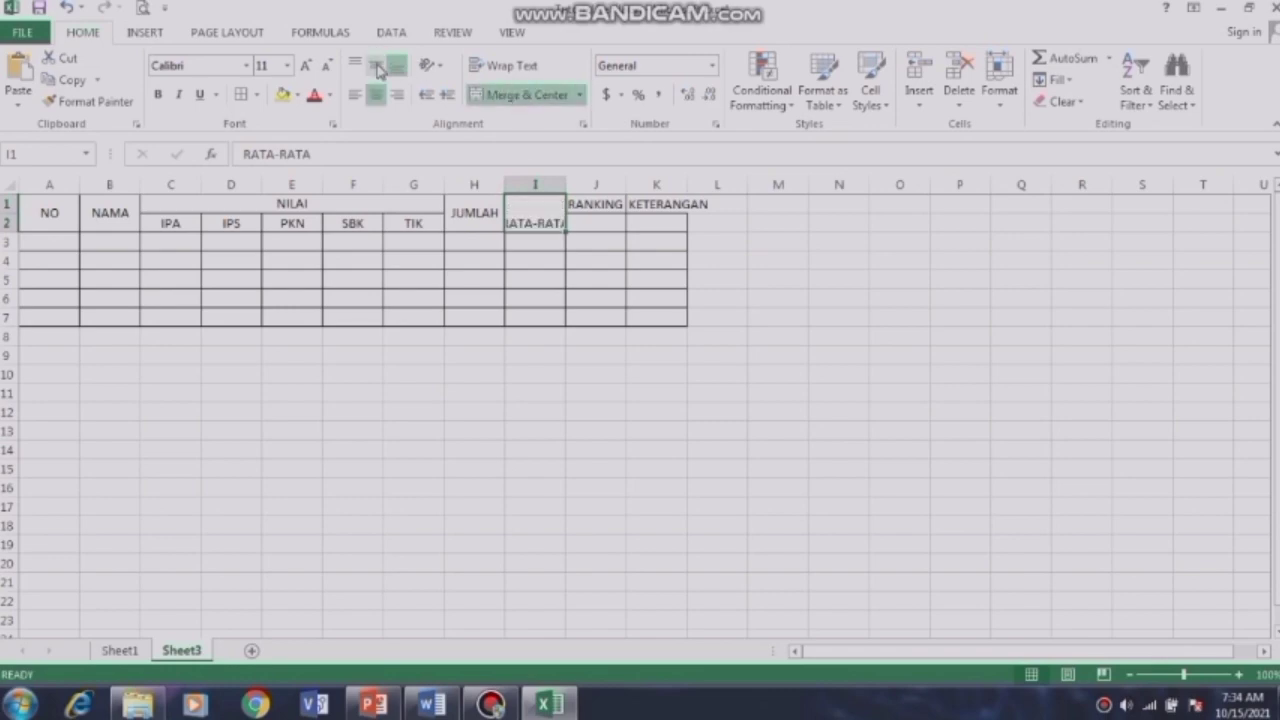
click(377, 66)
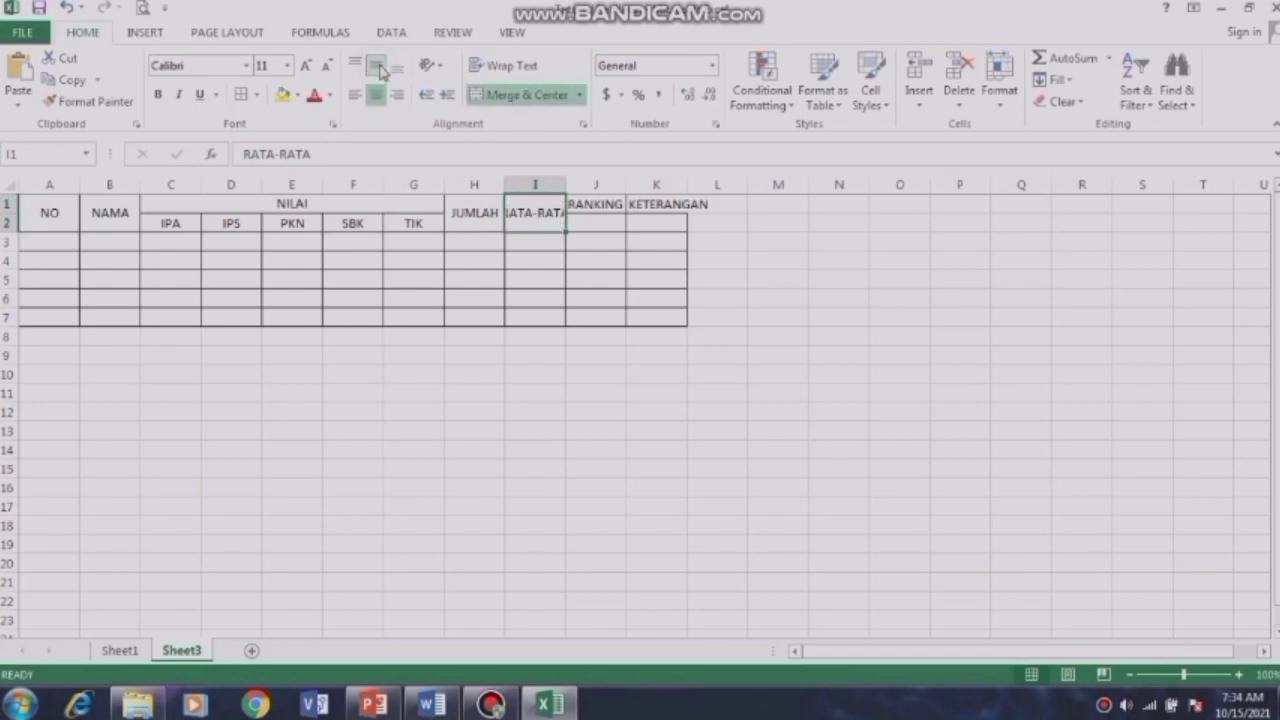
Step: Merge and middle-align RANKING over J1:J2 and KETERANGAN over K1:K2
click(579, 205)
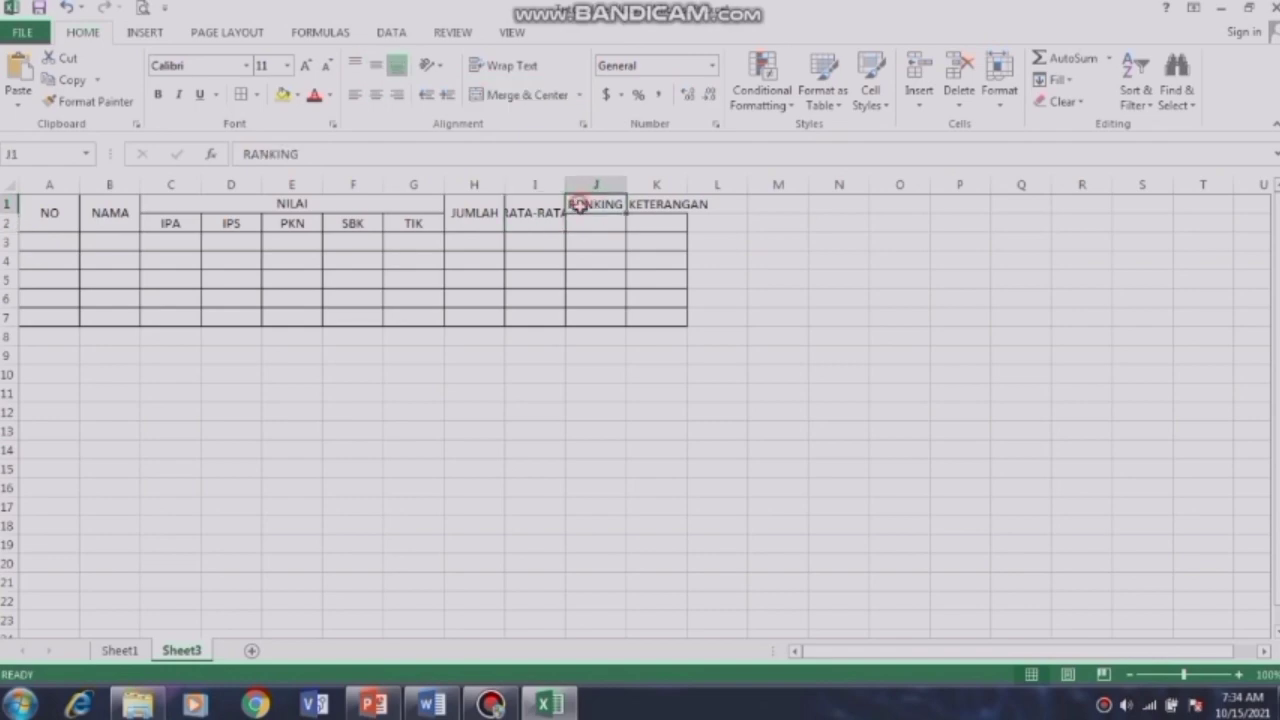
drag(579, 205, 595, 223)
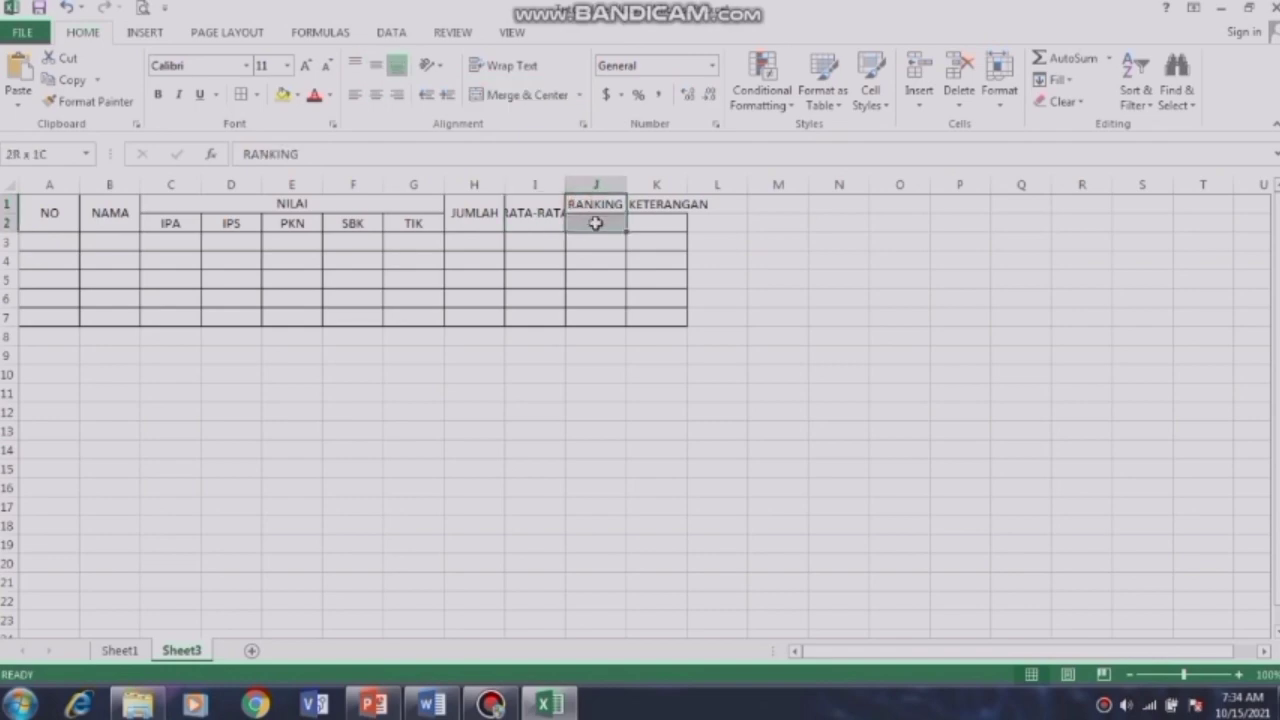
click(520, 98)
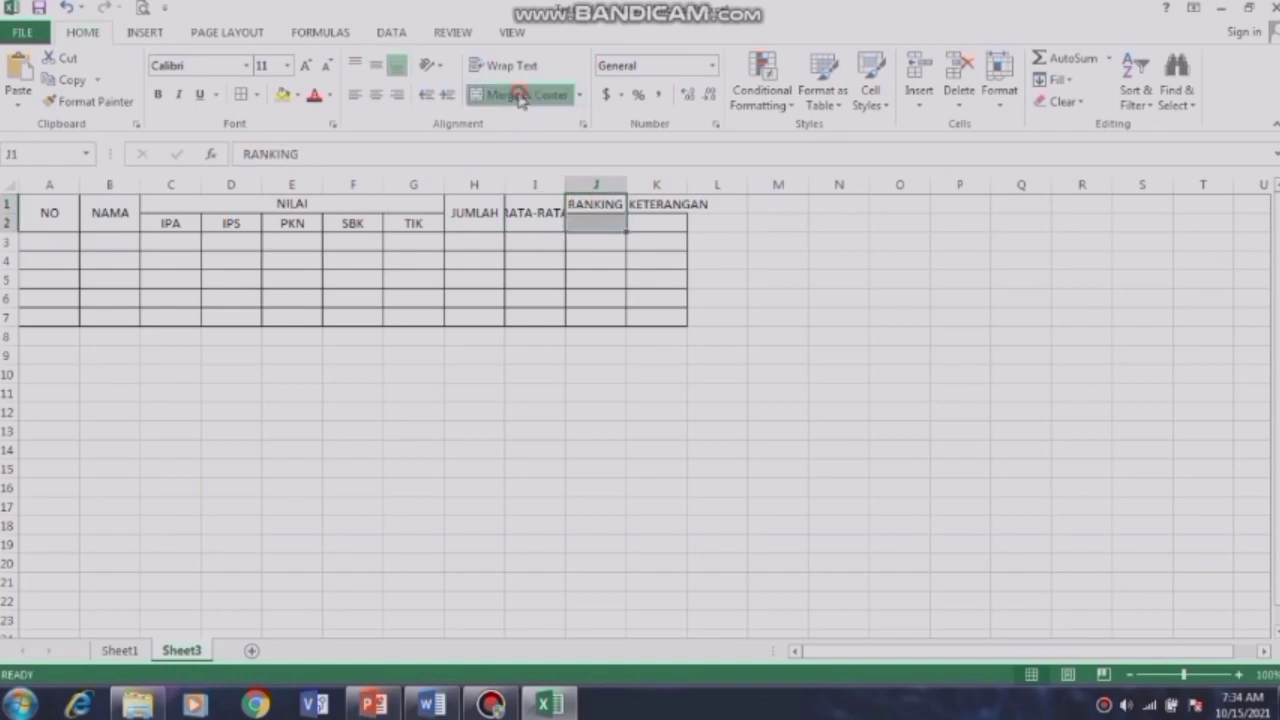
click(377, 70)
click(634, 205)
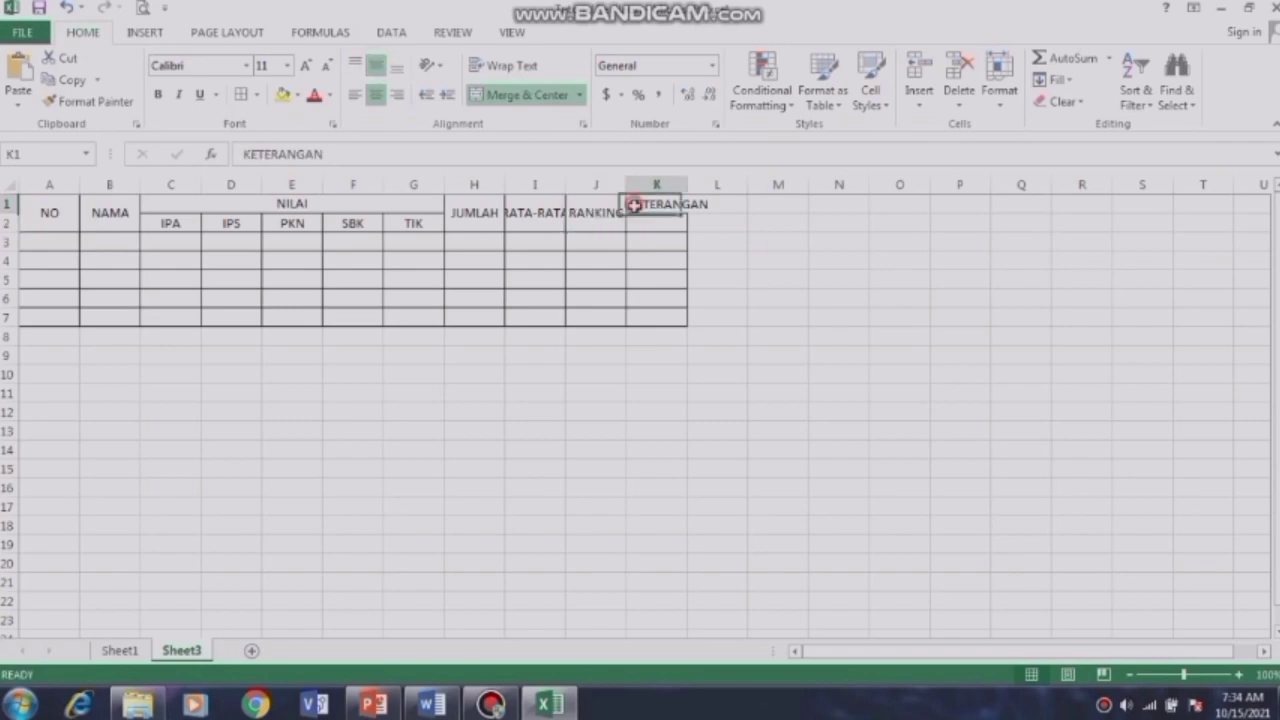
drag(634, 205, 648, 220)
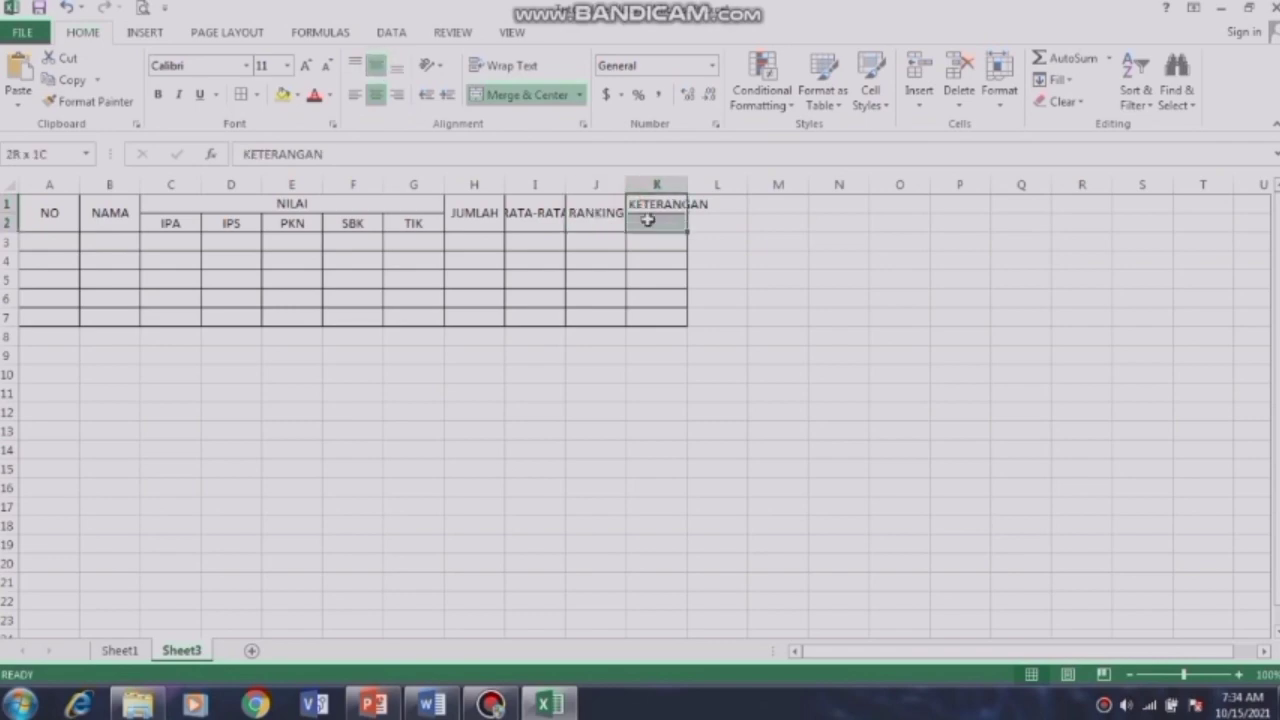
click(540, 95)
click(380, 66)
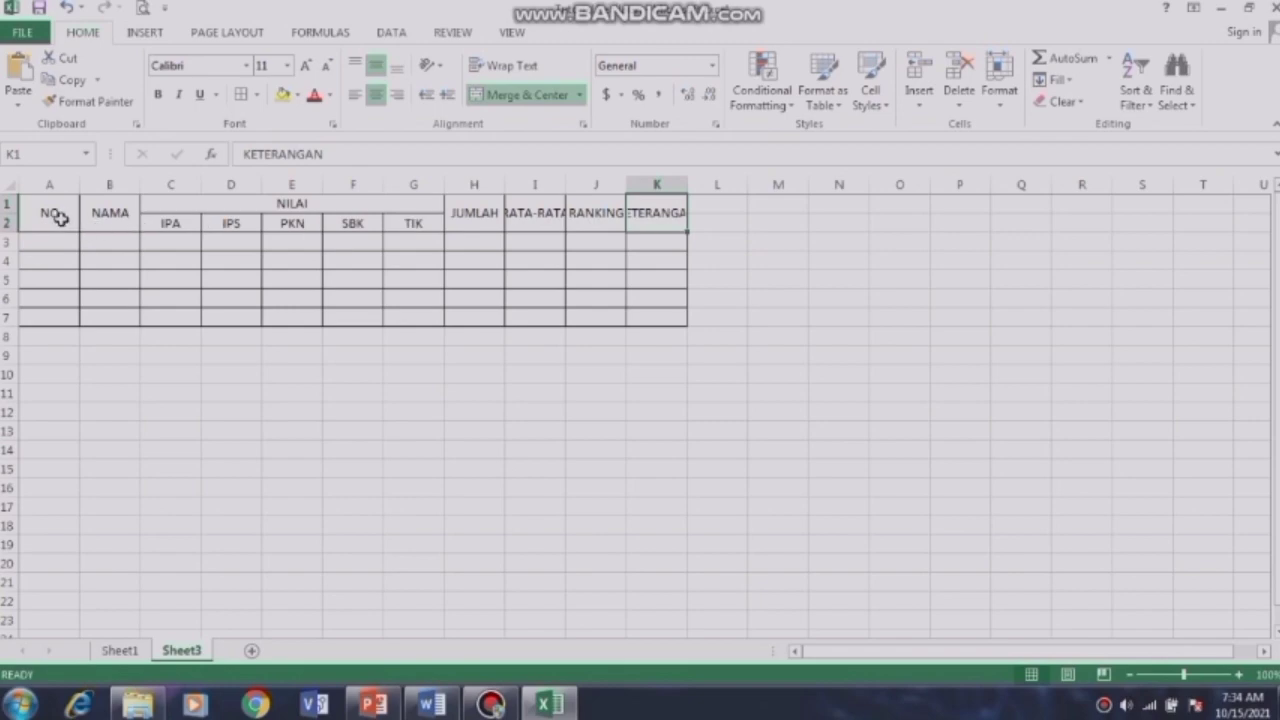
click(60, 217)
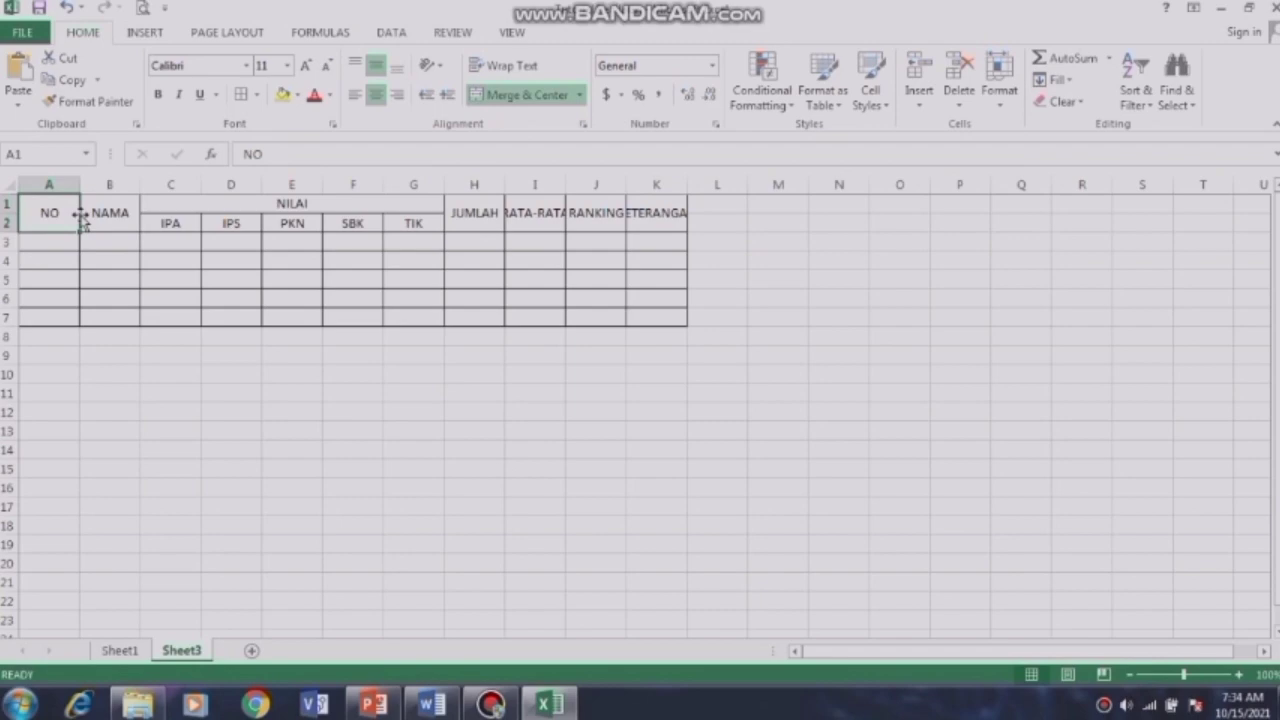
Step: Narrow column A and widen columns B, I, J and K to fit their headers
drag(84, 220, 47, 184)
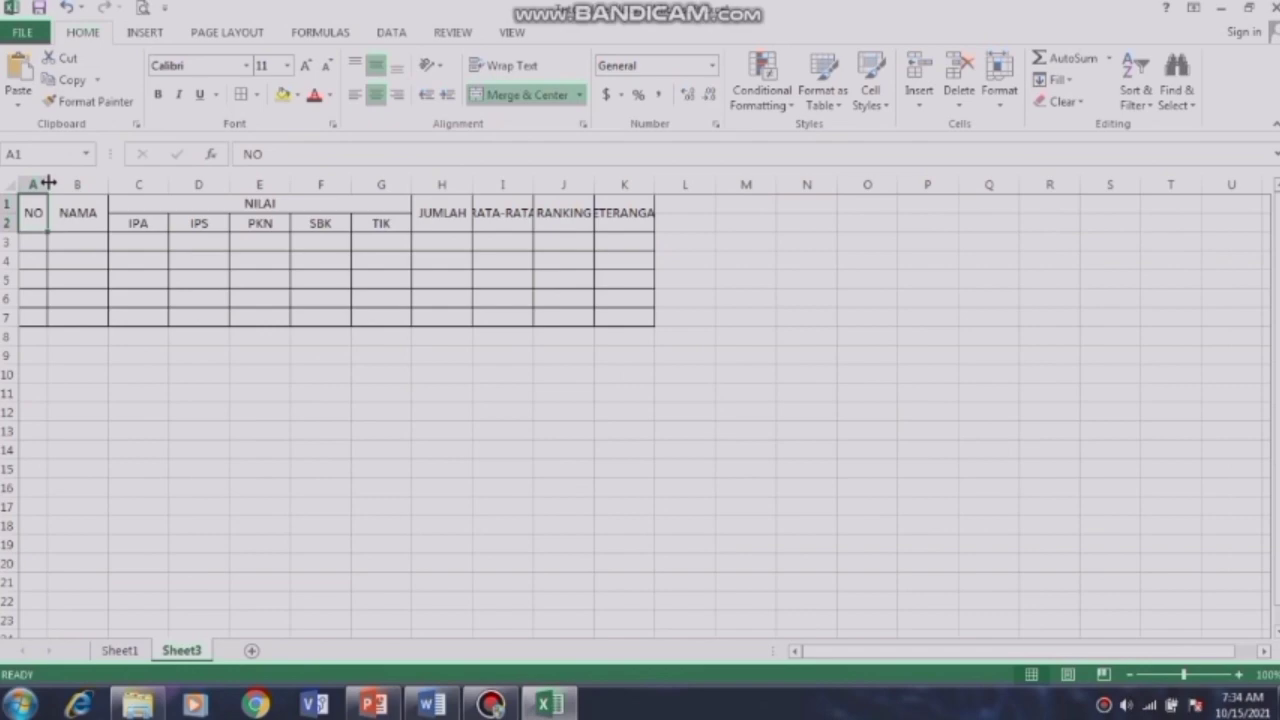
click(99, 211)
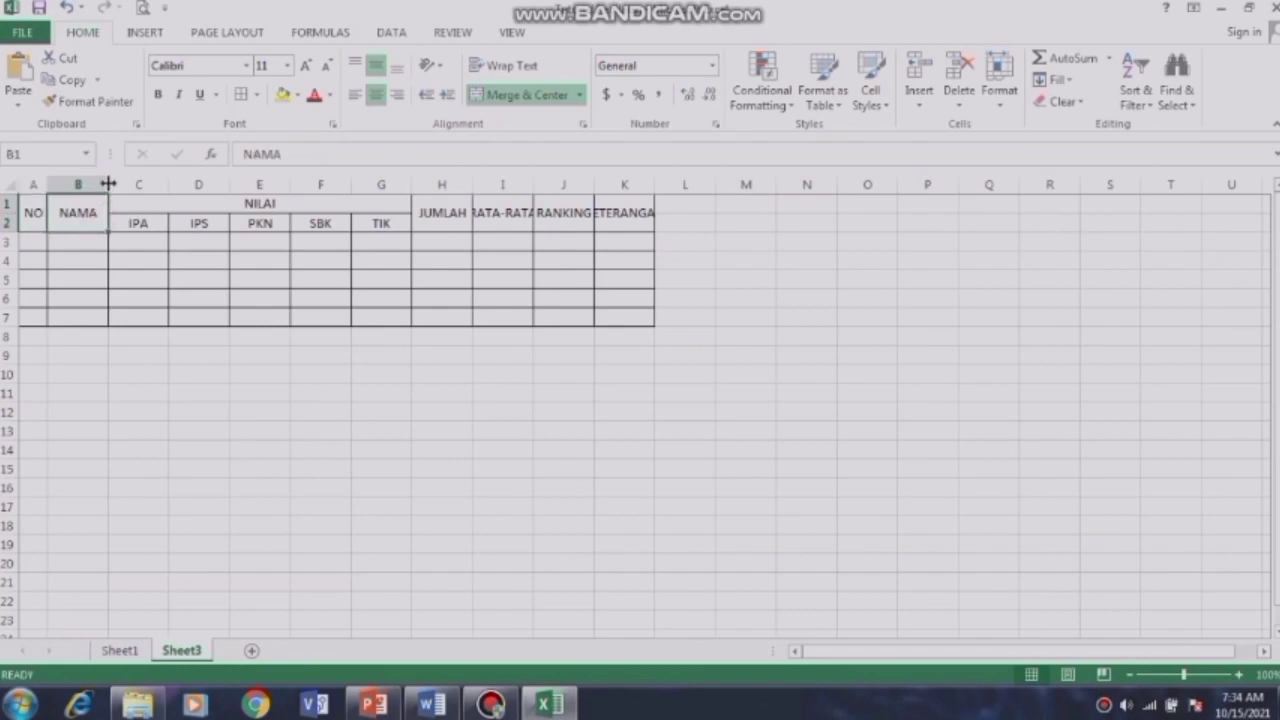
drag(108, 184, 150, 186)
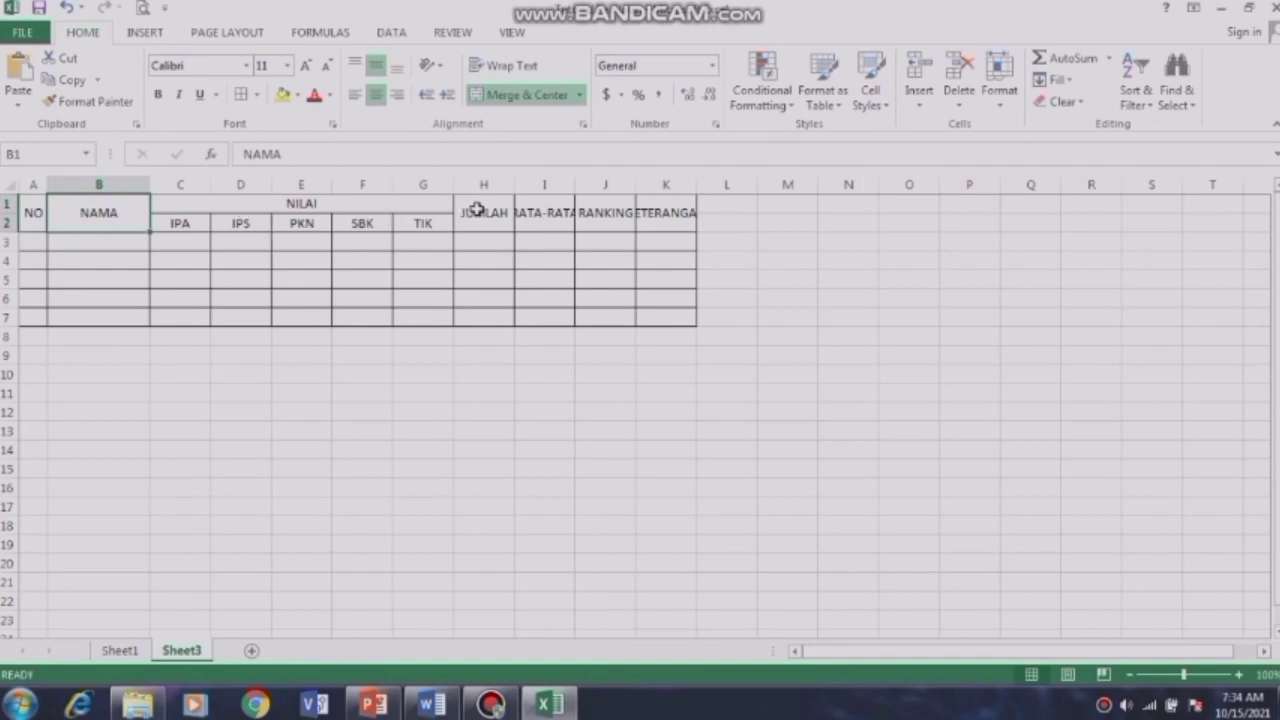
click(541, 212)
drag(575, 180, 597, 183)
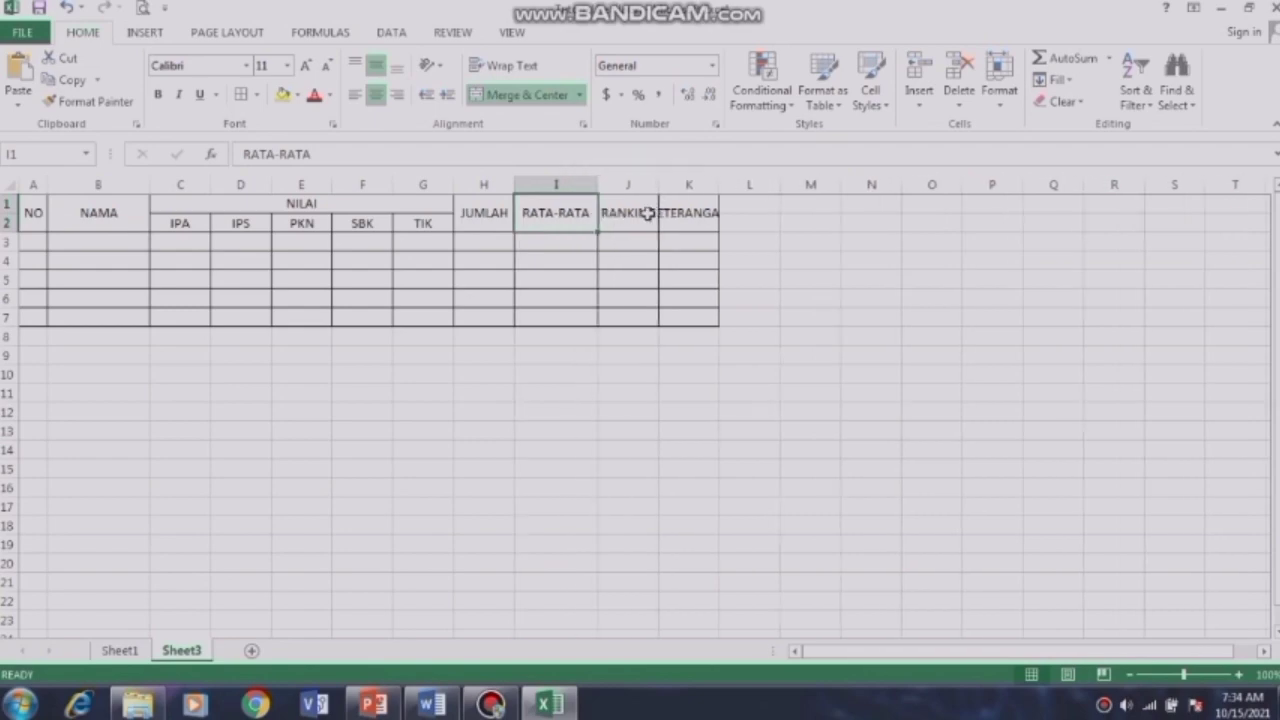
click(637, 213)
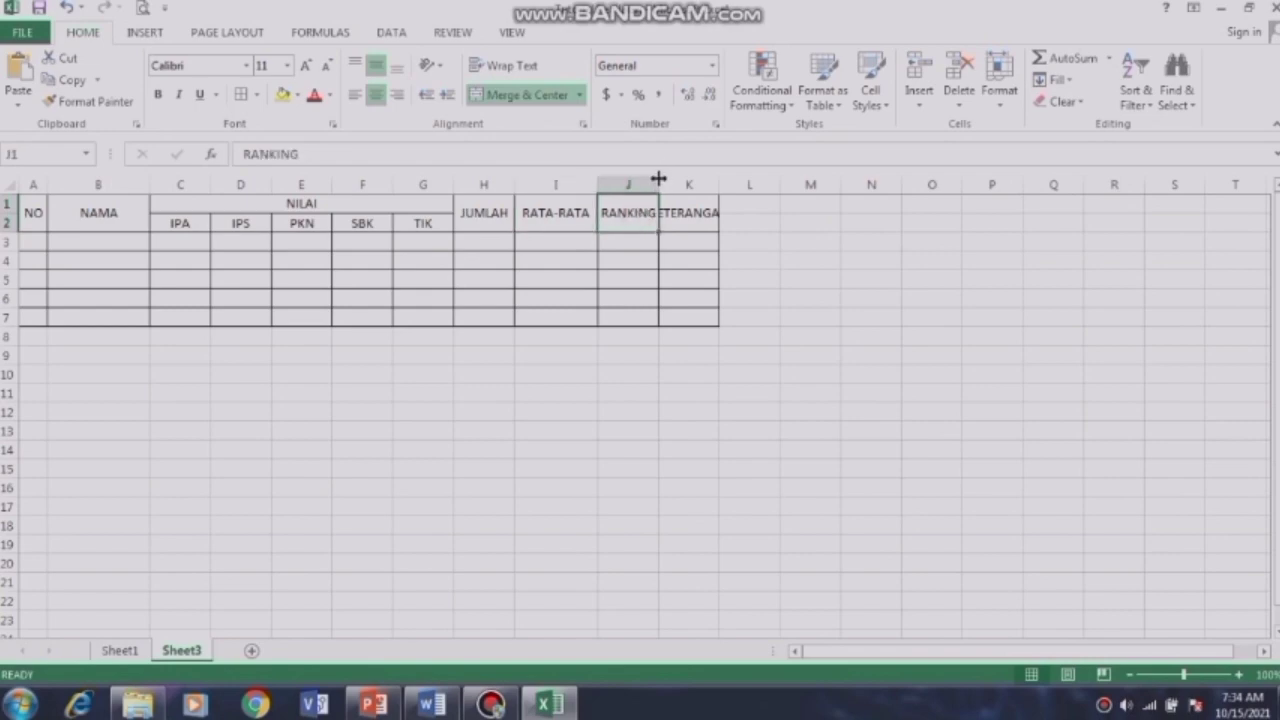
drag(658, 179, 662, 180)
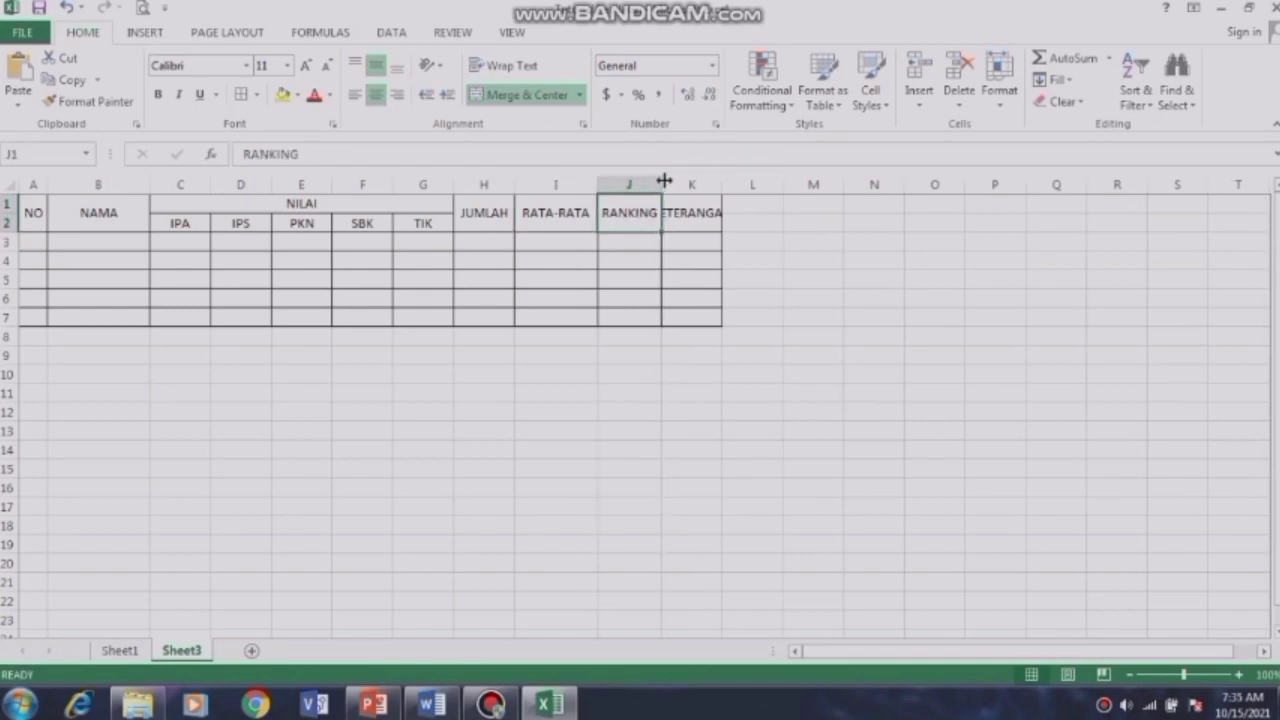
click(693, 209)
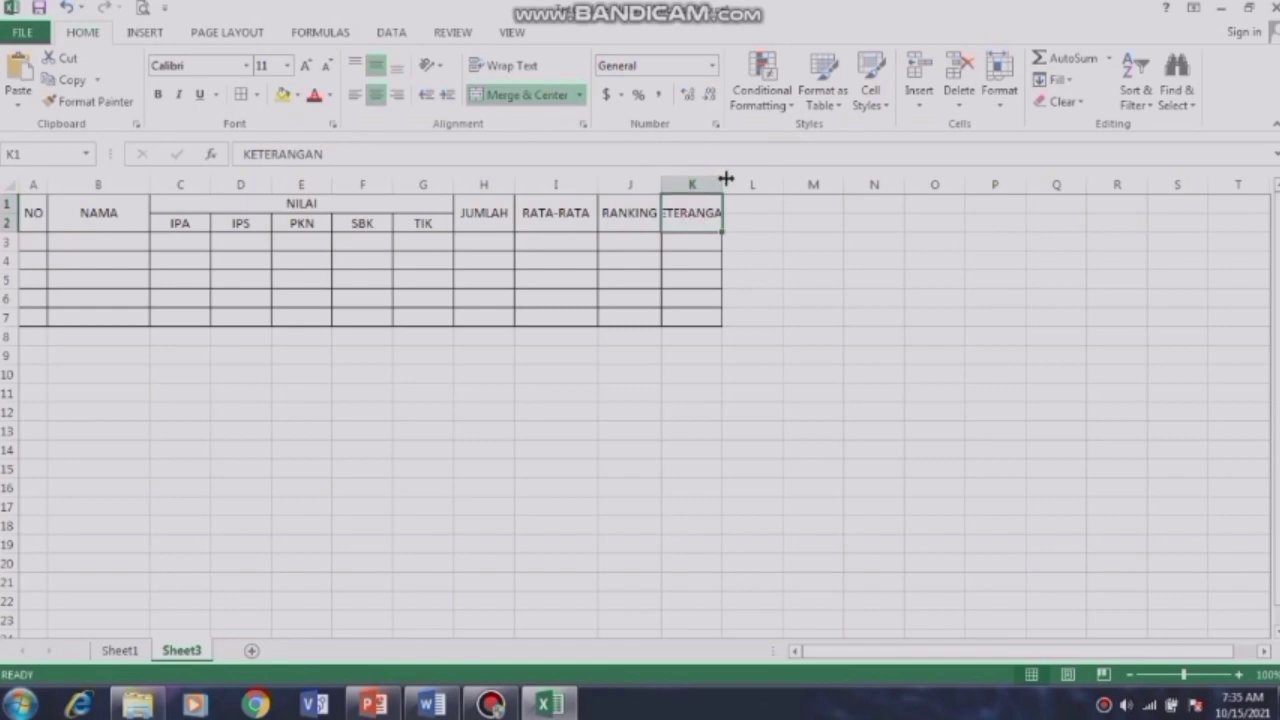
drag(723, 179, 753, 184)
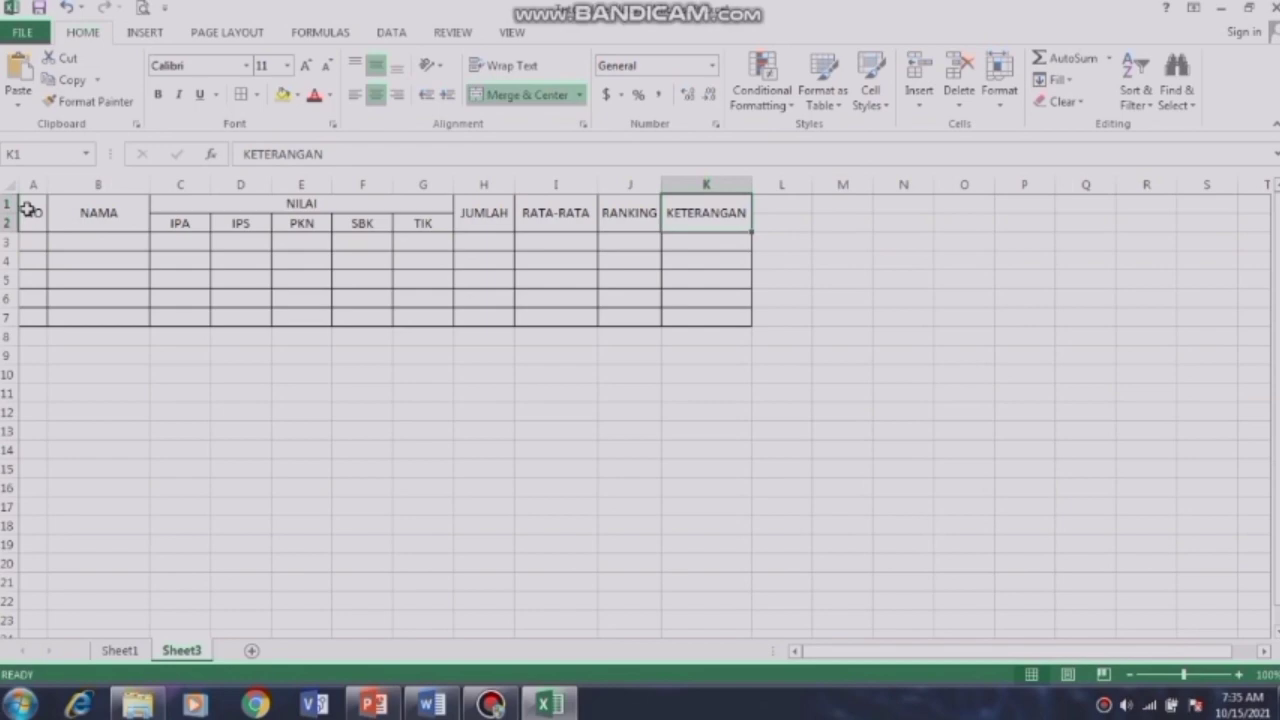
drag(28, 208, 724, 221)
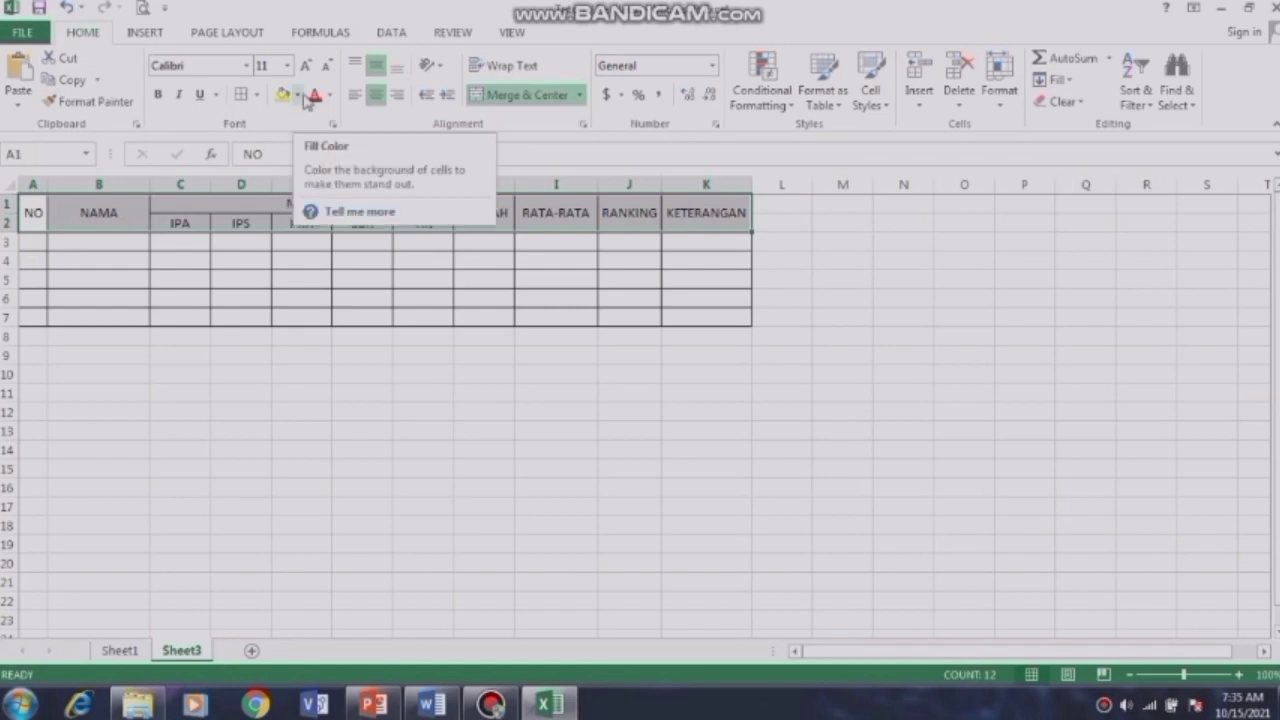
Step: Make header rows A1:K2 bold with White, Background 1, Darker 15% fill
click(158, 95)
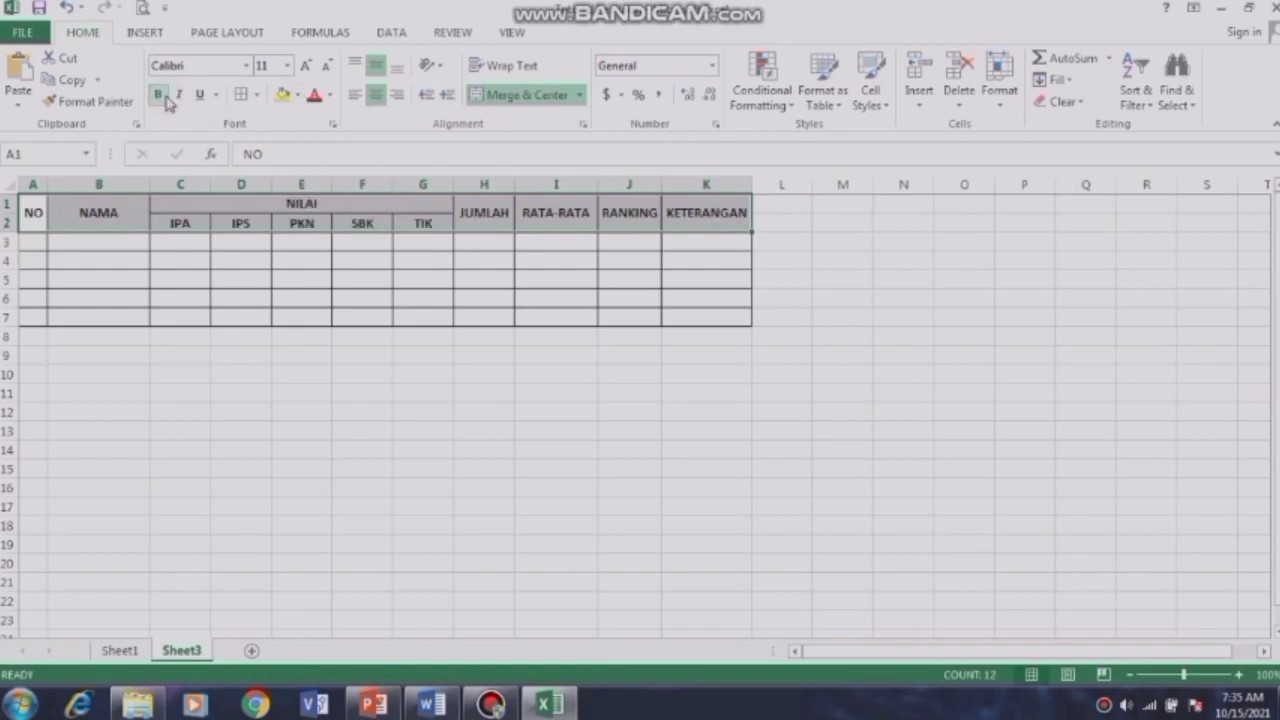
click(299, 95)
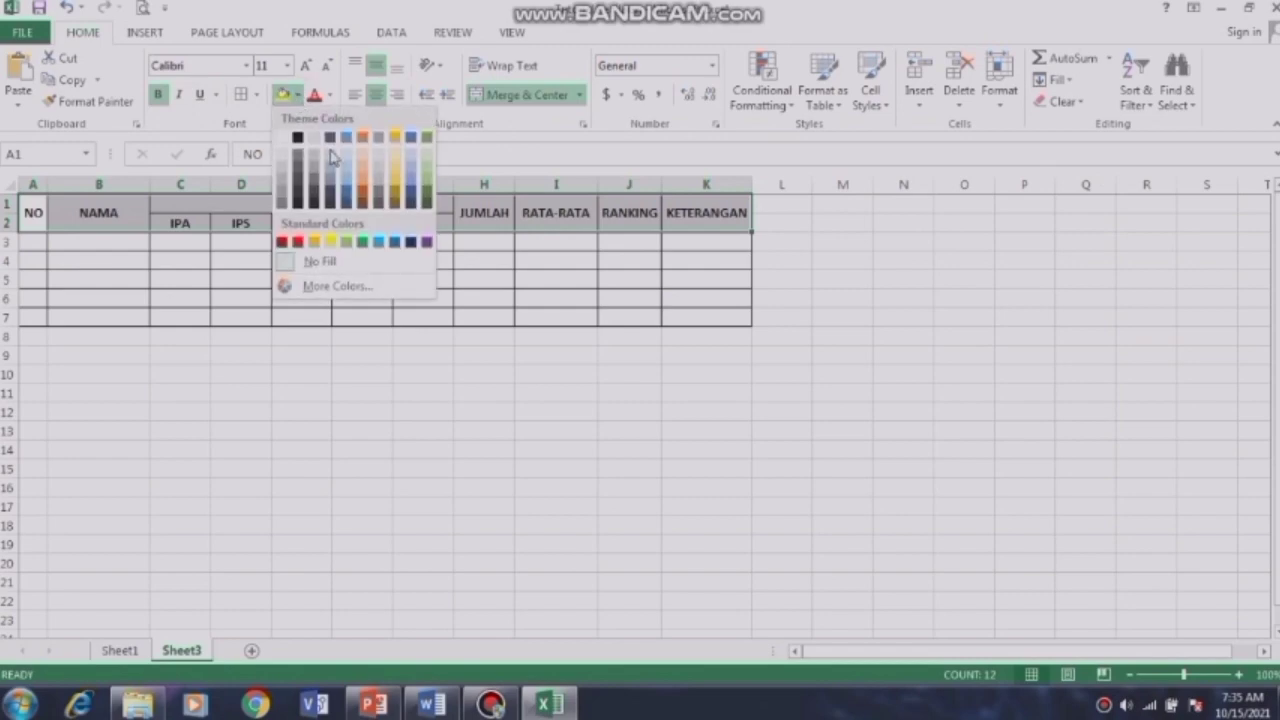
click(281, 174)
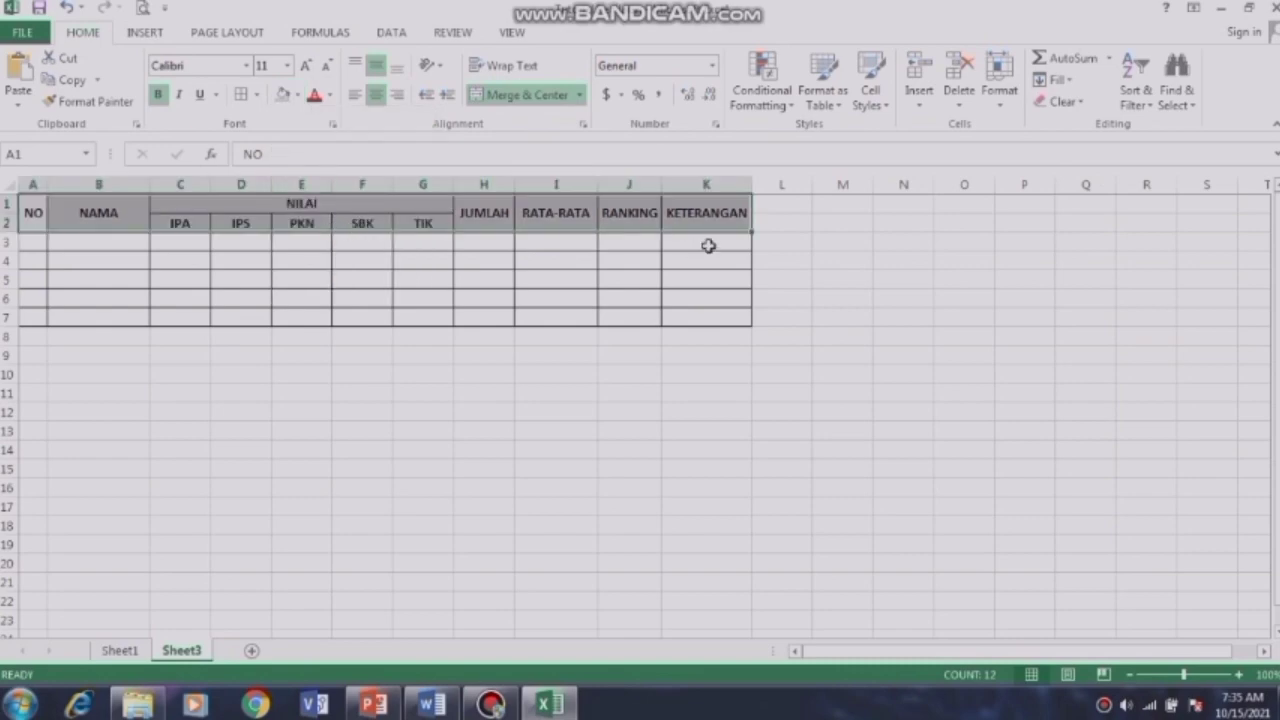
click(806, 298)
click(805, 318)
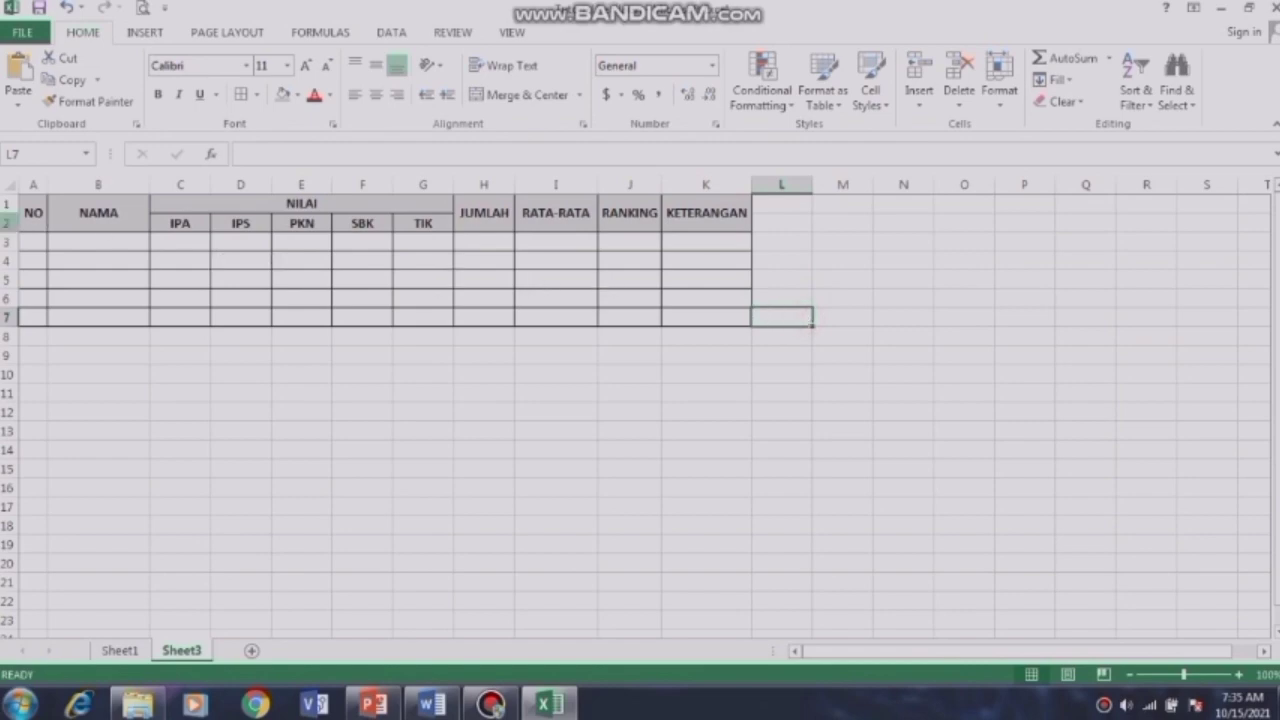
Step: Enter 1 in A3 and fill it down through A7
click(39, 241)
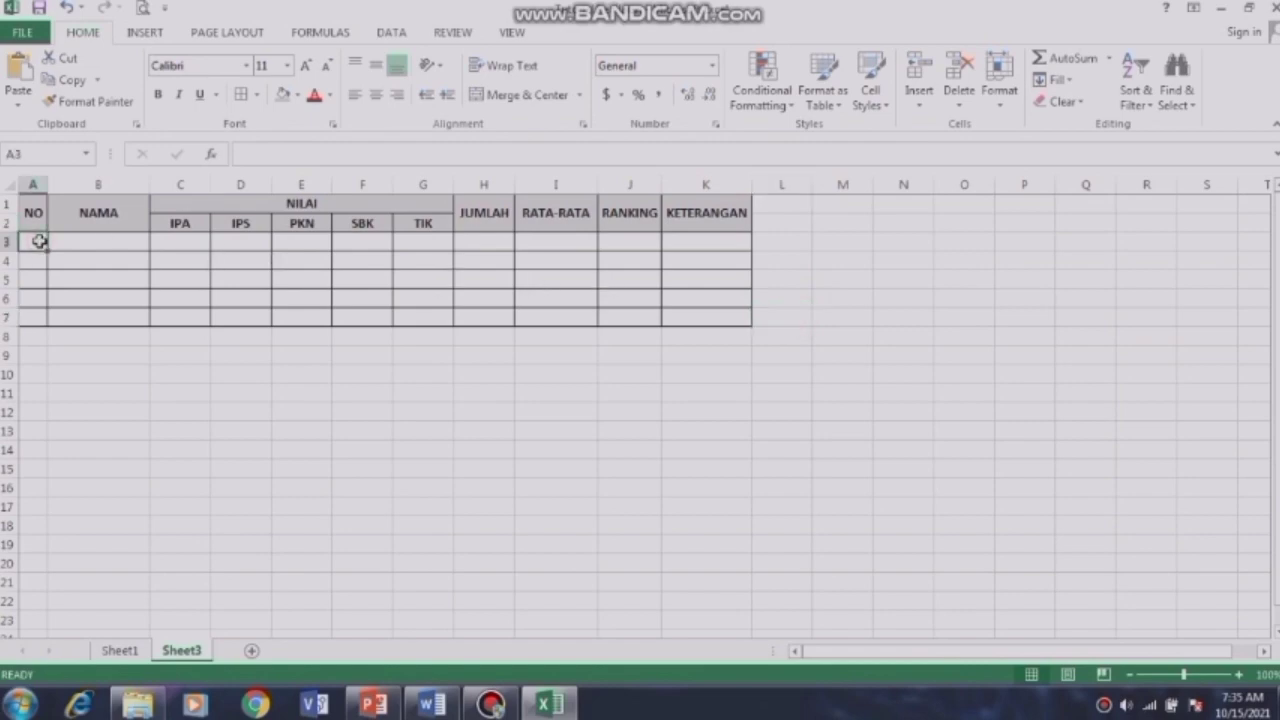
text(1)
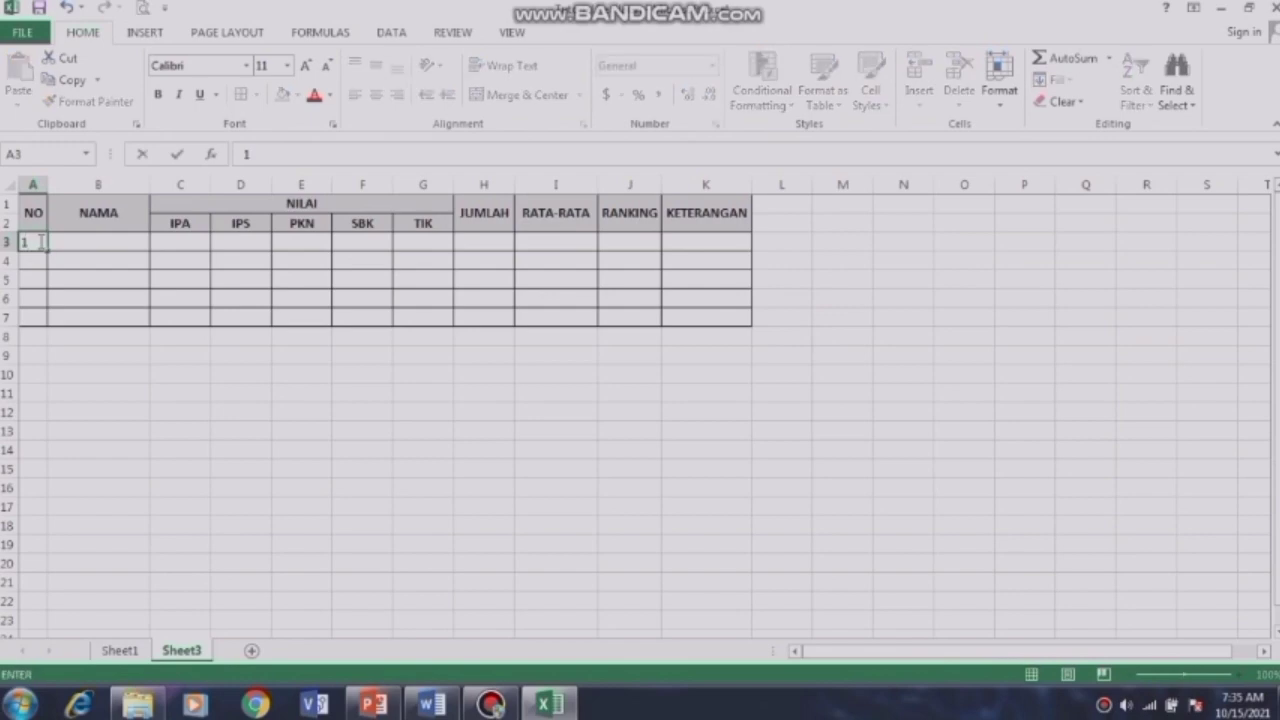
drag(48, 252, 51, 325)
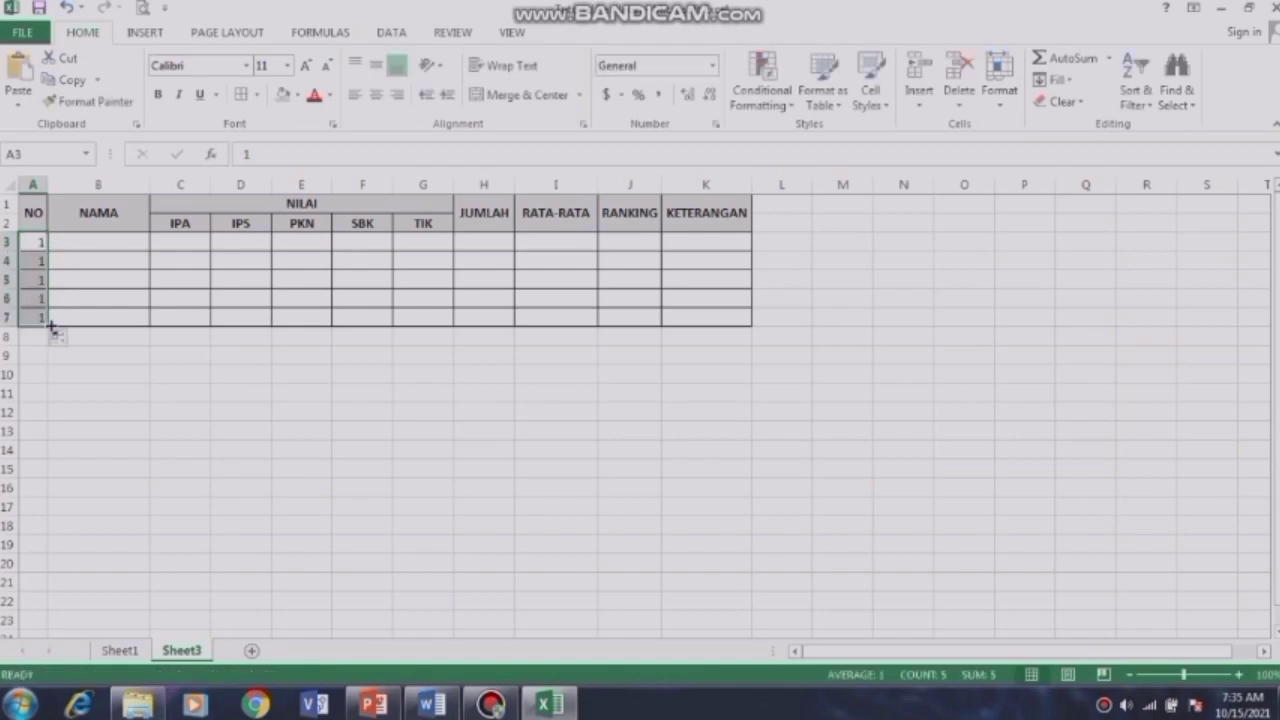
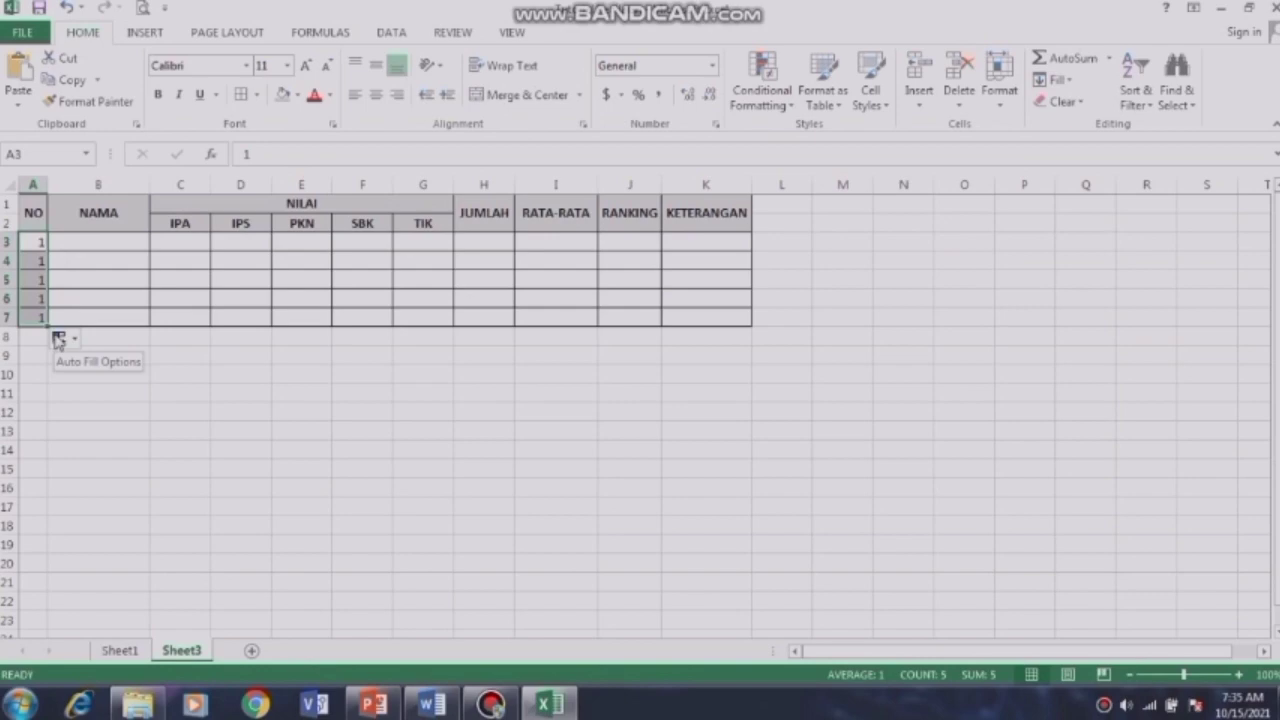
Step: Change the NO column's repeated 1s into a 1–5 series with Fill Series
click(58, 340)
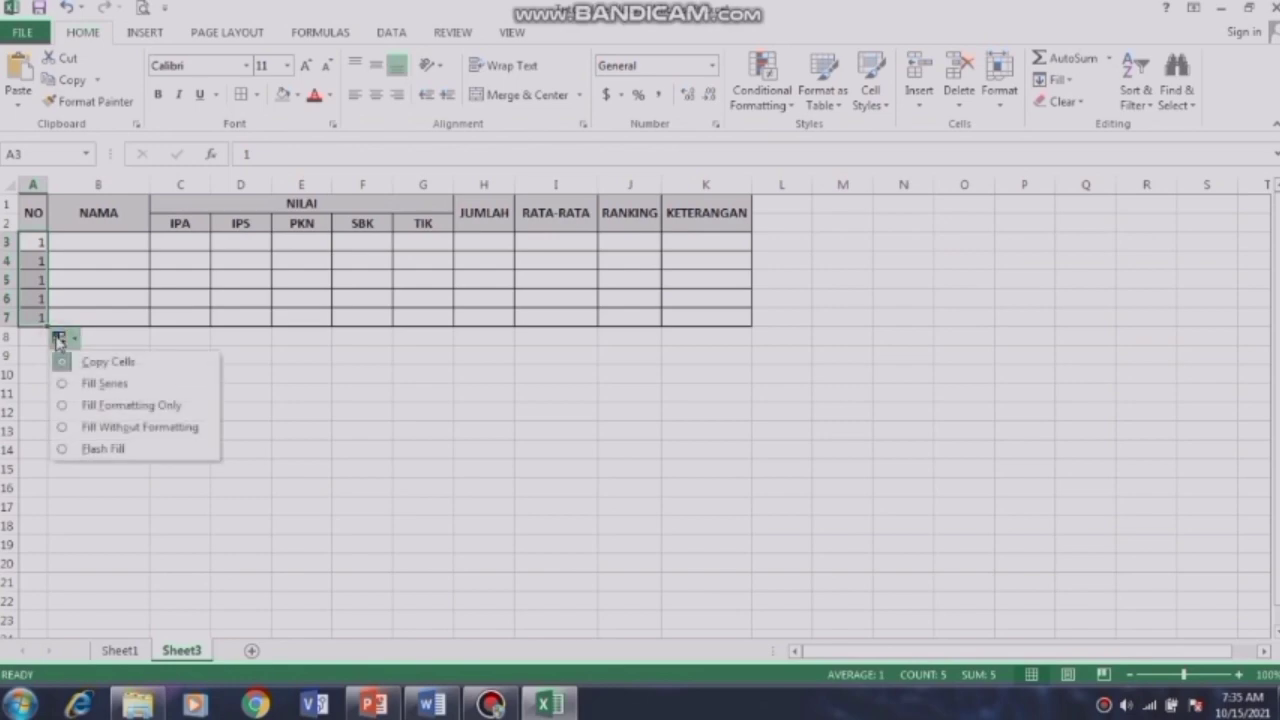
click(86, 386)
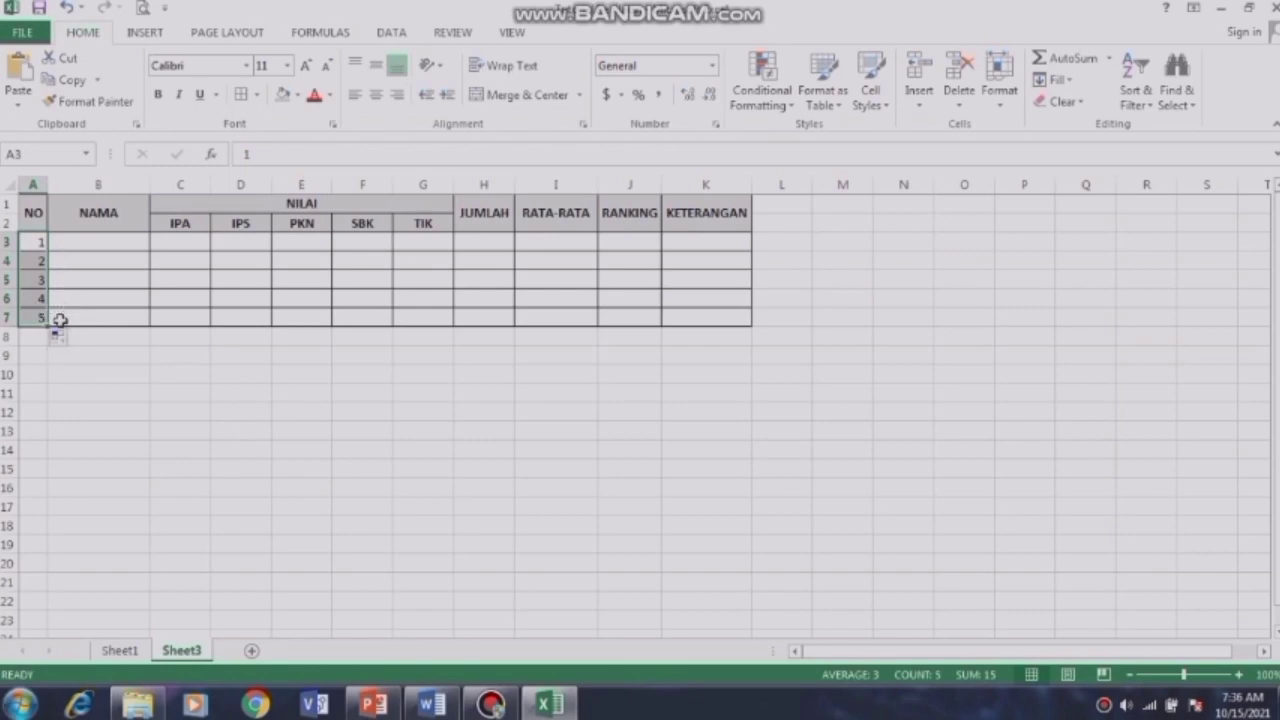
Step: Enter the student names NOVI, NOVA, NOVAL, NOVIN and NOVSTAR down column B
click(99, 240)
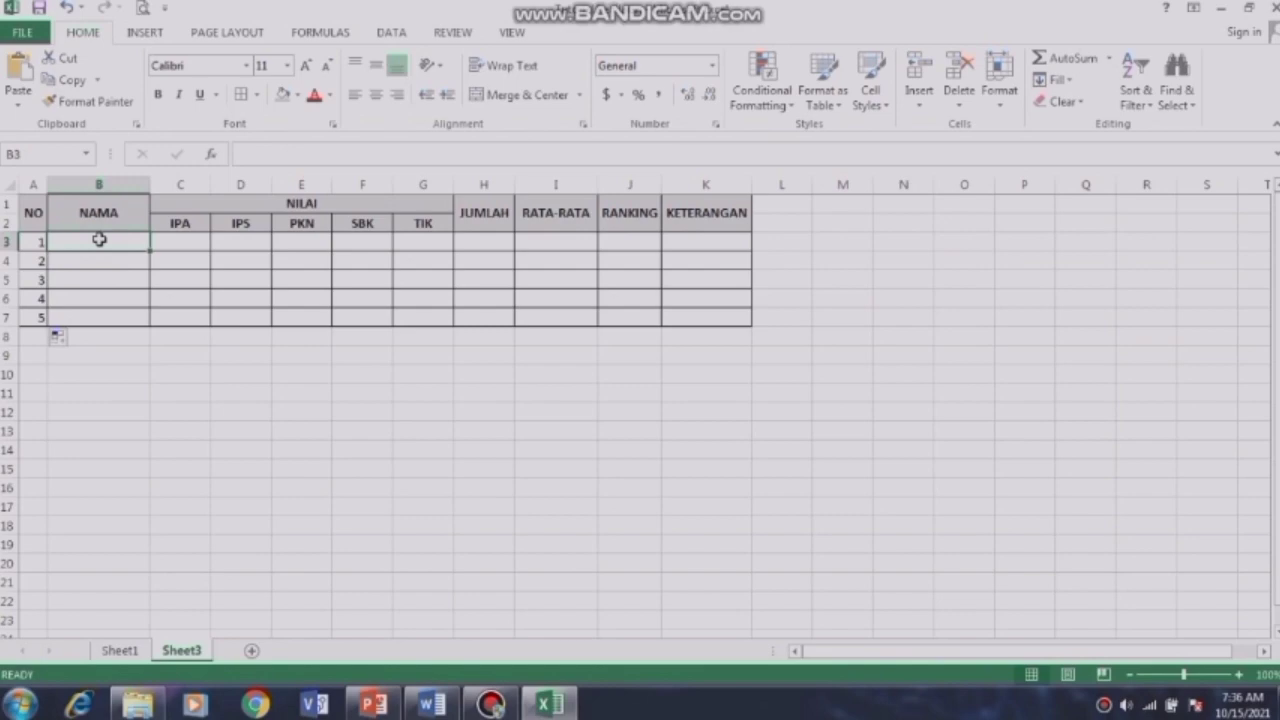
text(n)
key(BackSpace)
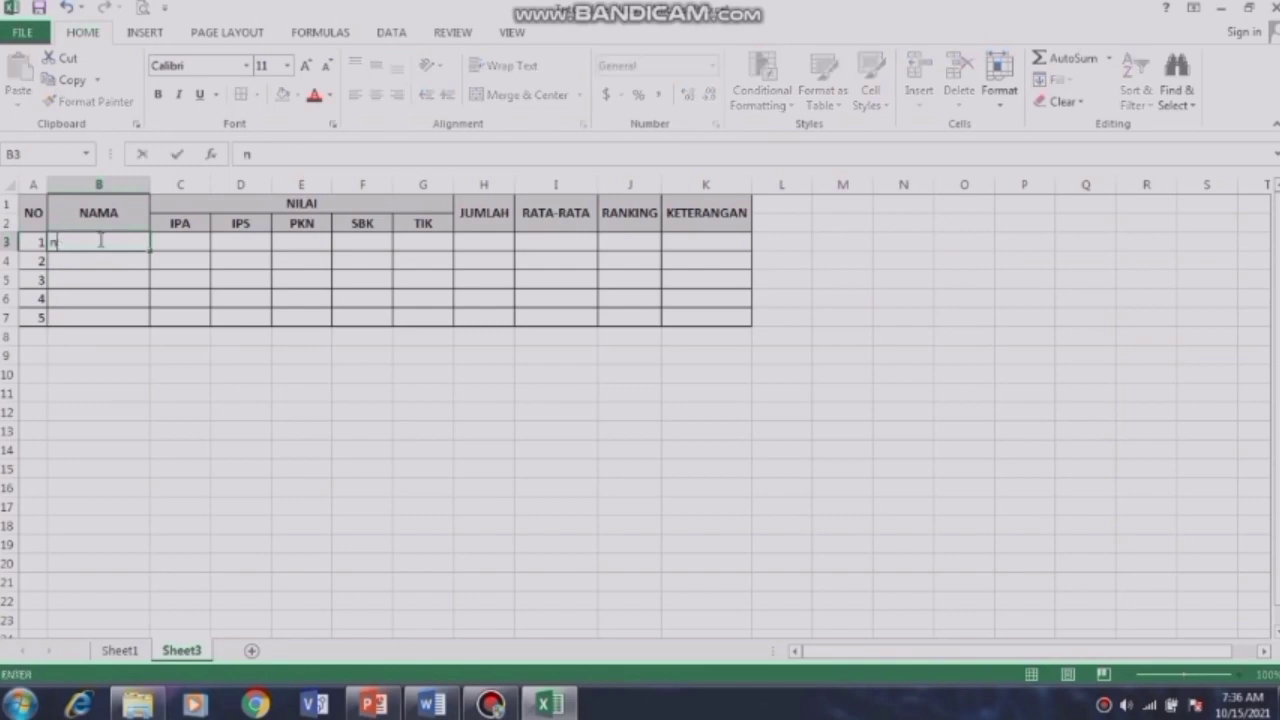
text(NOVI)
click(109, 258)
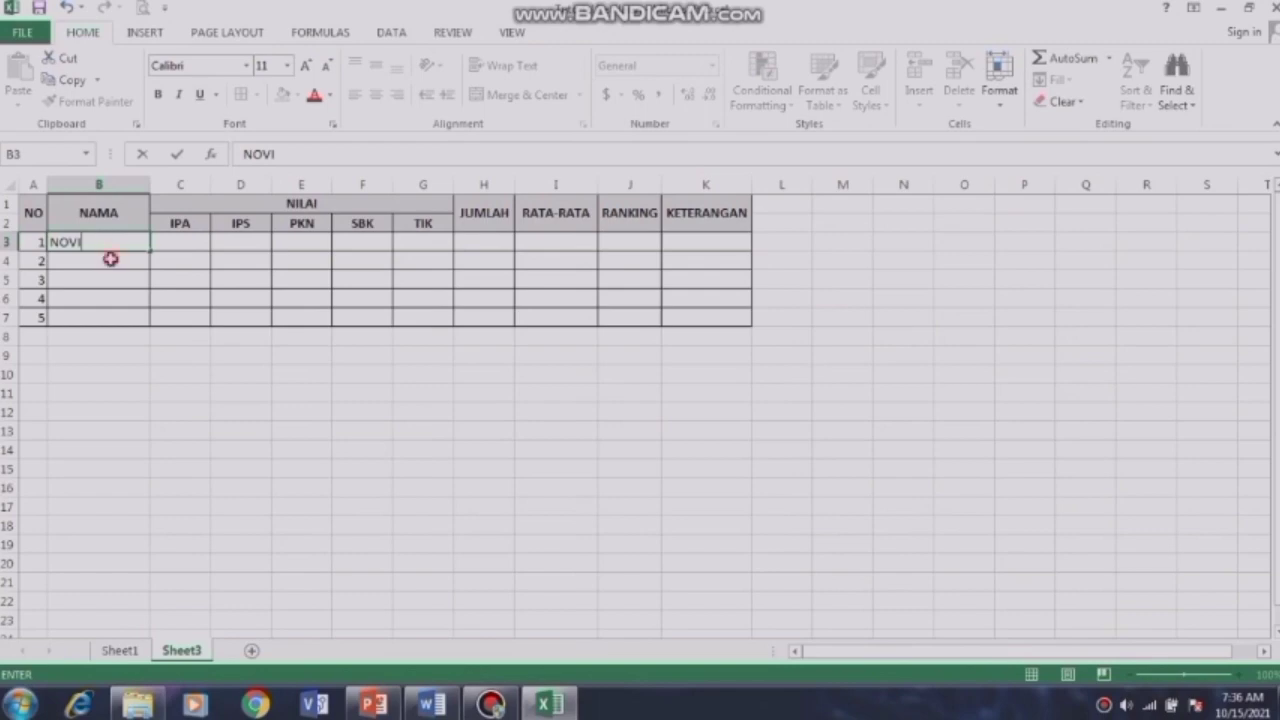
text(NOVA)
click(115, 281)
text(NOVAL)
click(114, 299)
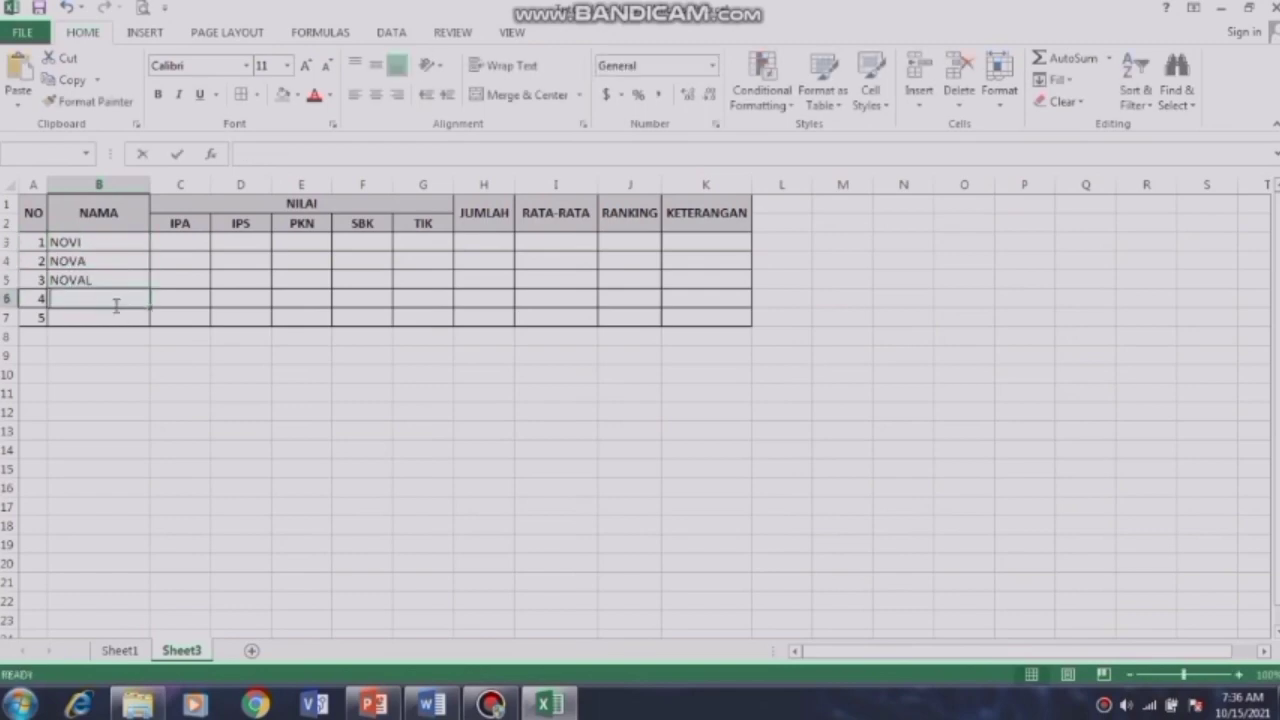
text(NOVIN)
click(114, 317)
text(NOVSTAR)
click(188, 242)
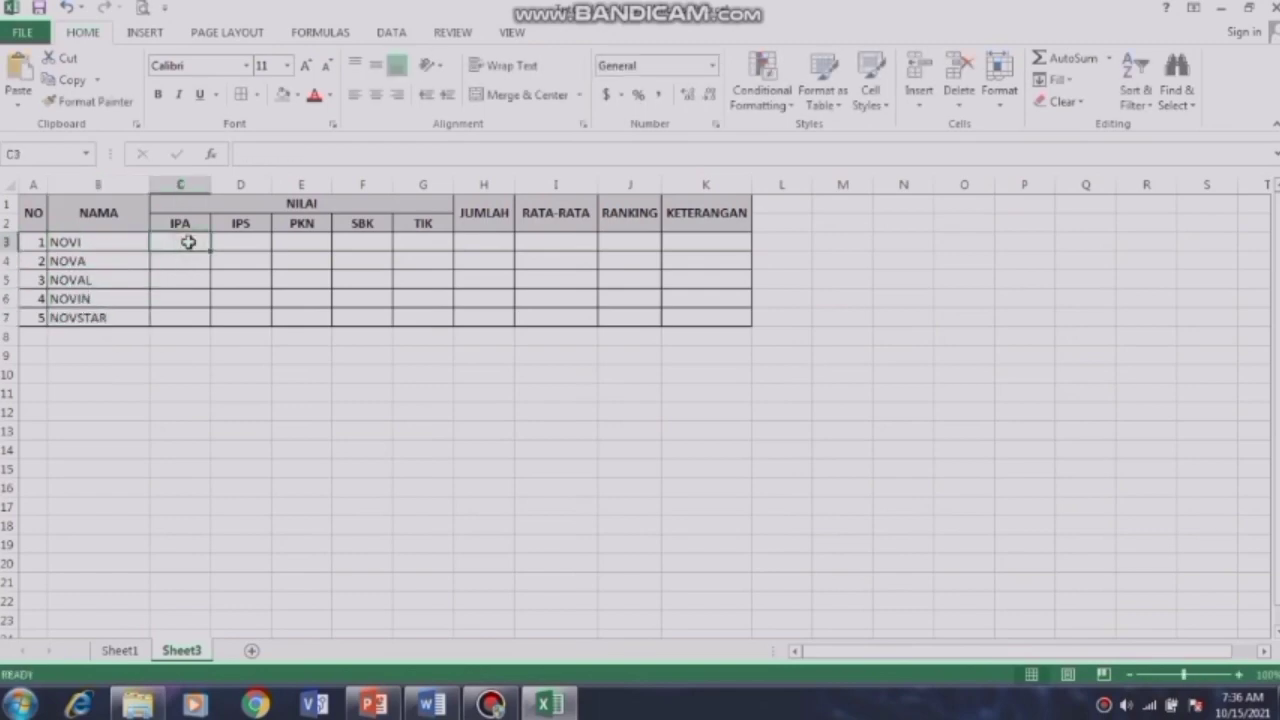
Step: Enter NOVI's scores (all 90) and NOVA's scores 85, 80, 80, 85, 90
text(90)
click(240, 242)
text(90)
click(301, 242)
text(90)
click(362, 242)
text(90)
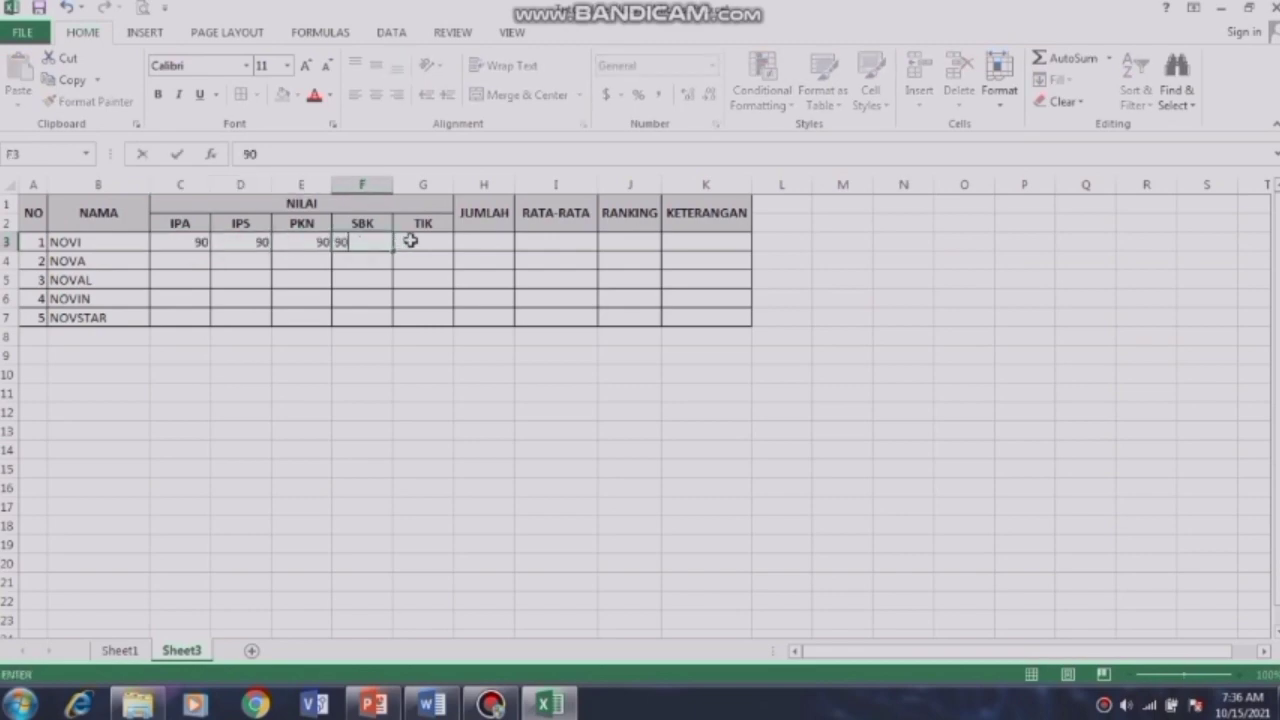
click(409, 241)
text(90)
click(192, 260)
text(85)
click(251, 261)
text(80)
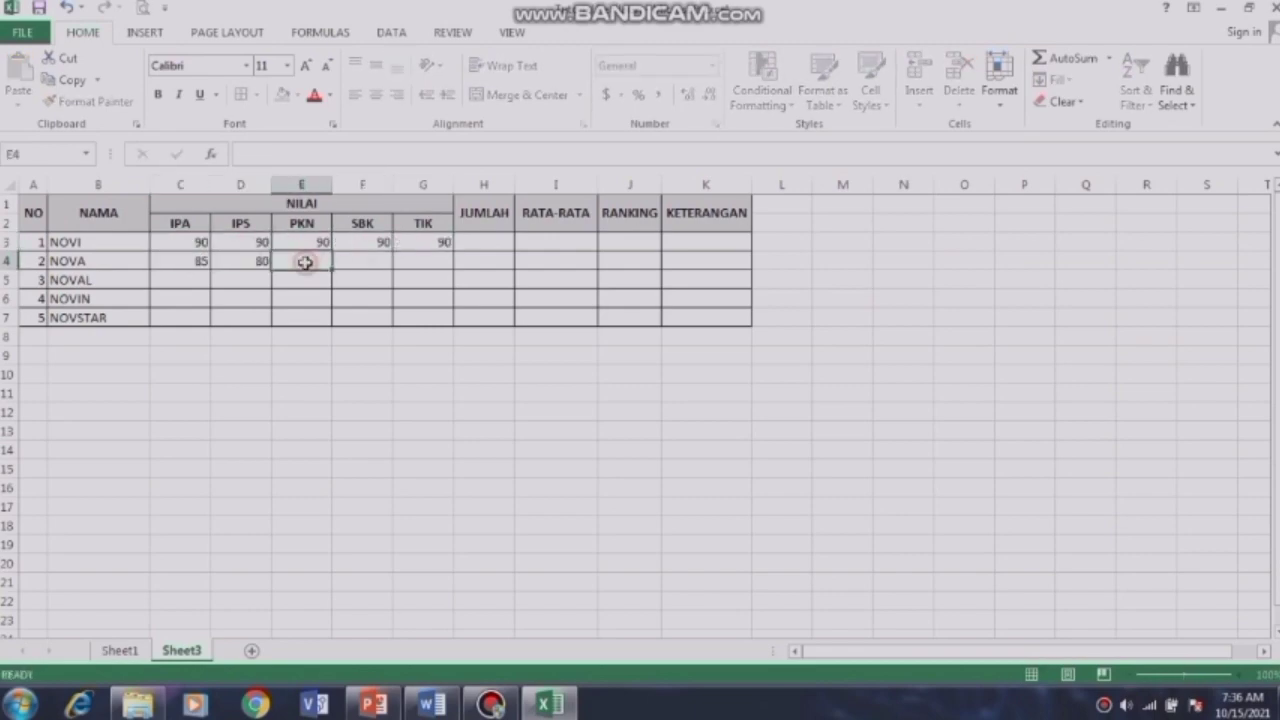
click(302, 261)
text(80)
click(343, 260)
text(85)
click(437, 260)
text(90)
Step: Enter NOVAL's scores 75, 70, 75, 70, 60 and NOVIN's scores 60, 65, 70, 50, 55
click(182, 280)
text(75)
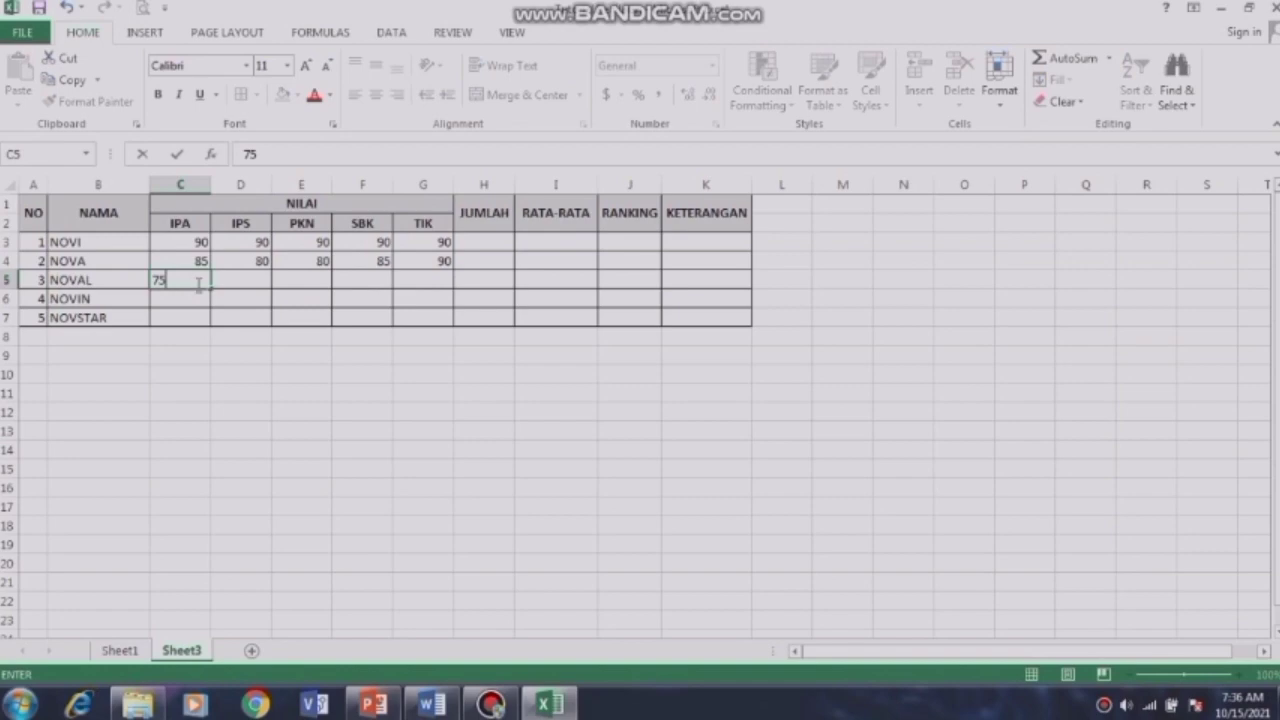
click(238, 279)
text(79)
key(BackSpace)
text(0)
click(289, 279)
text(75)
click(366, 280)
text(70)
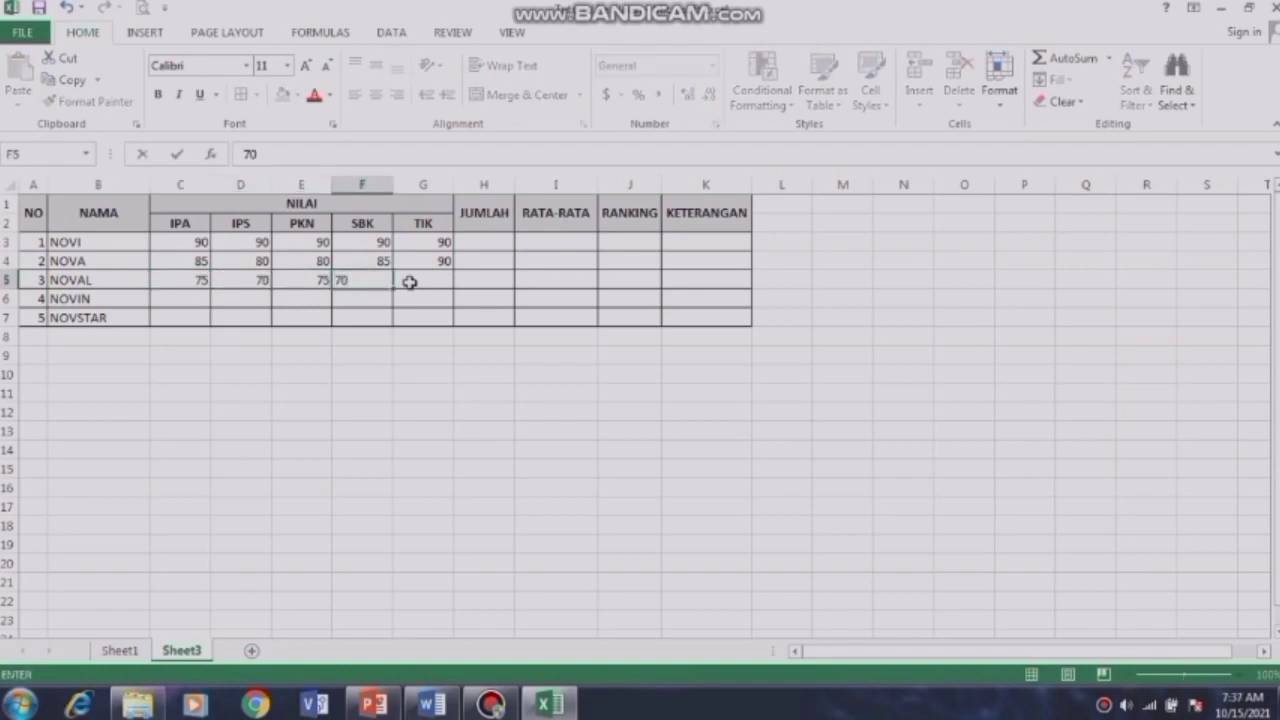
click(412, 280)
text(60)
click(186, 300)
text(60)
click(236, 299)
text(65)
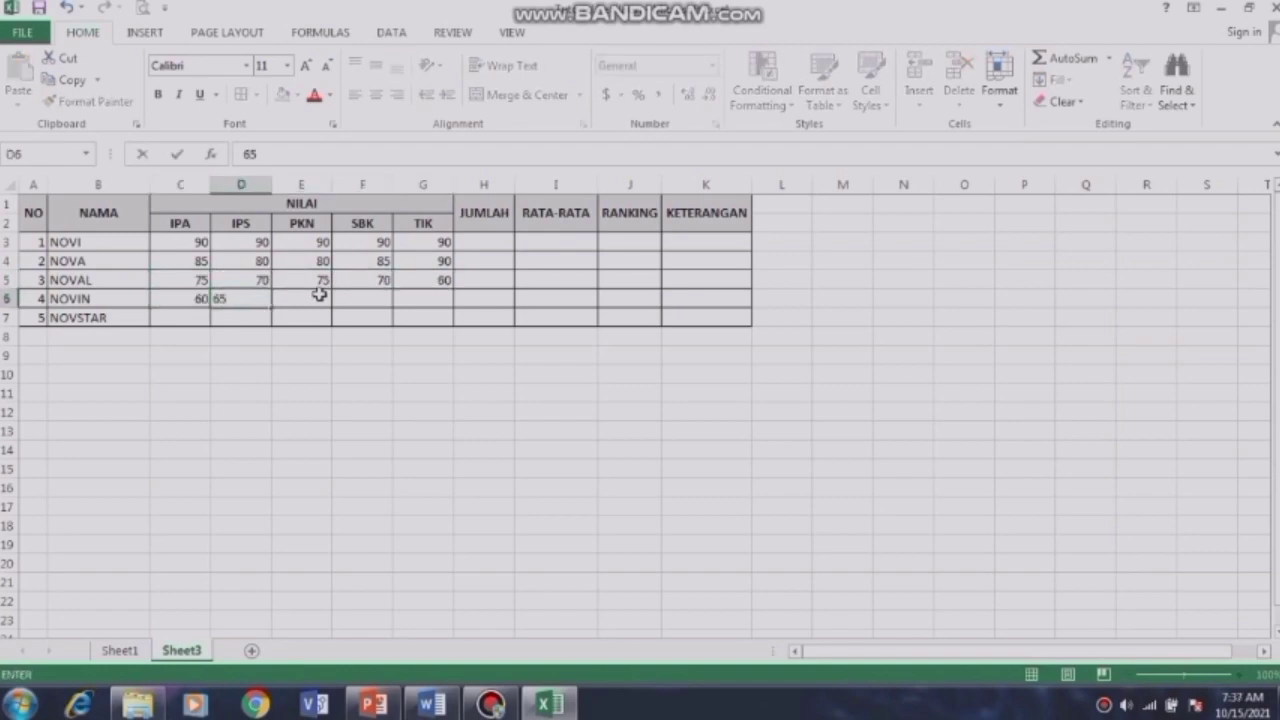
click(318, 296)
text(70)
click(374, 297)
text(50)
click(420, 298)
text(55)
Step: Enter NOVSTAR's scores, including 90, 85, 80 and 90
click(182, 316)
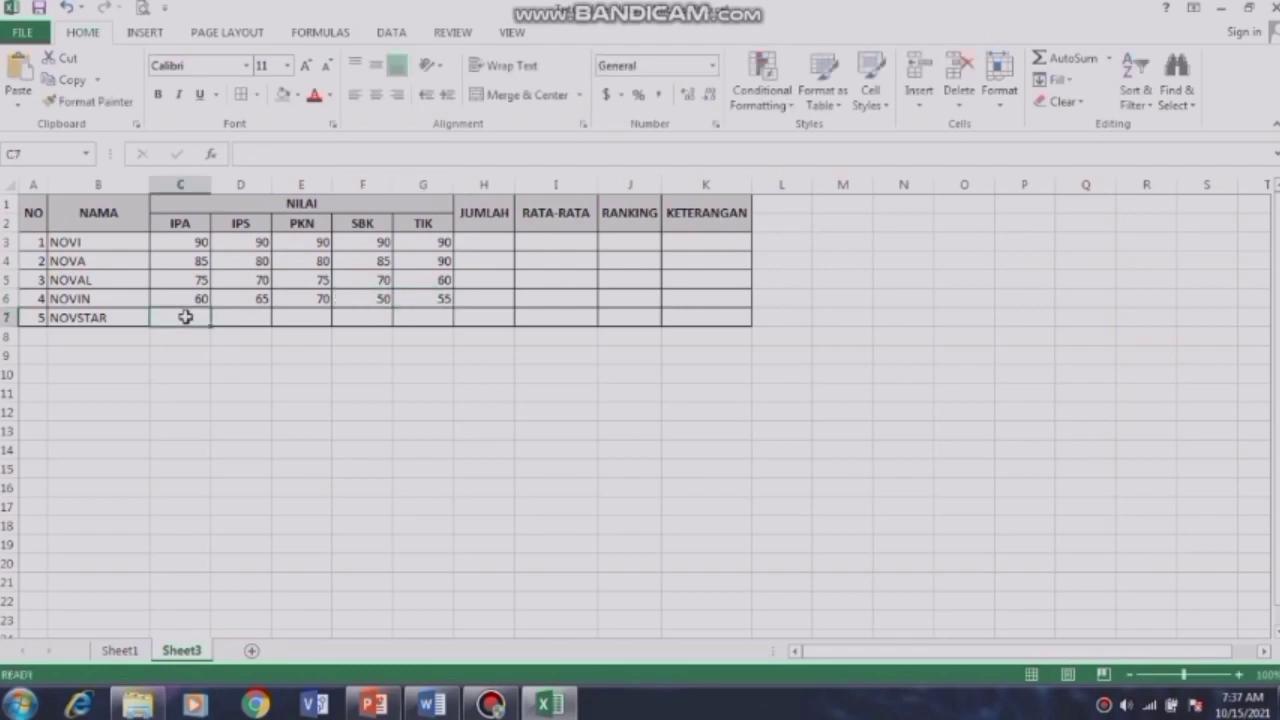
text(90)
click(237, 316)
text(85)
click(297, 316)
text(80)
click(374, 316)
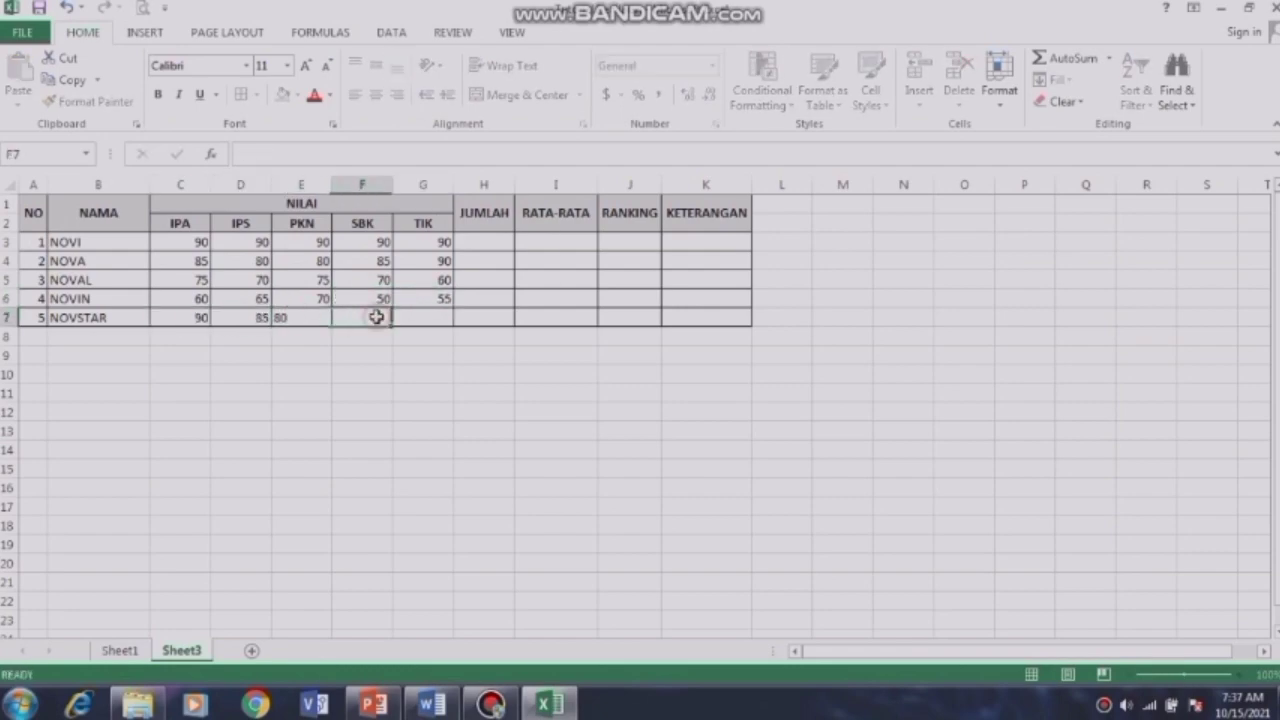
text(90)
click(430, 317)
text(90)
key(Return)
Step: Apply Center and Middle Align to the NO numbers A3:A7 and the scores C3:G7
drag(34, 243, 40, 322)
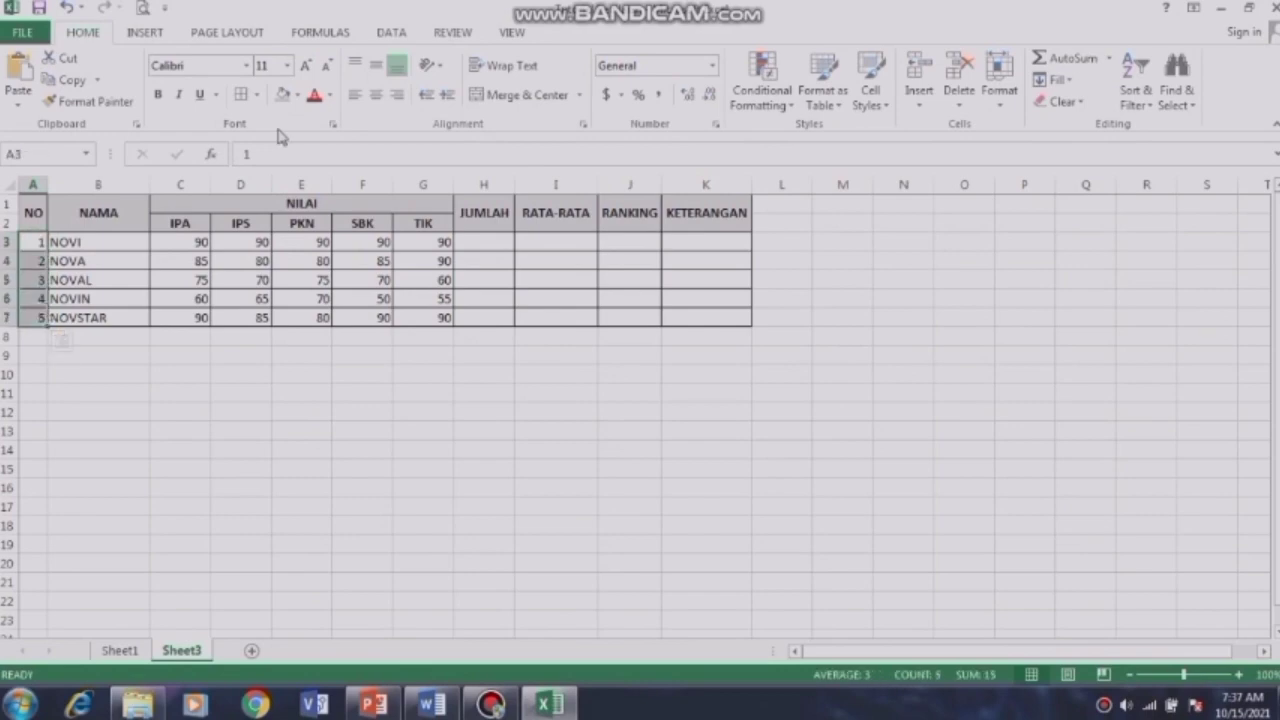
click(375, 65)
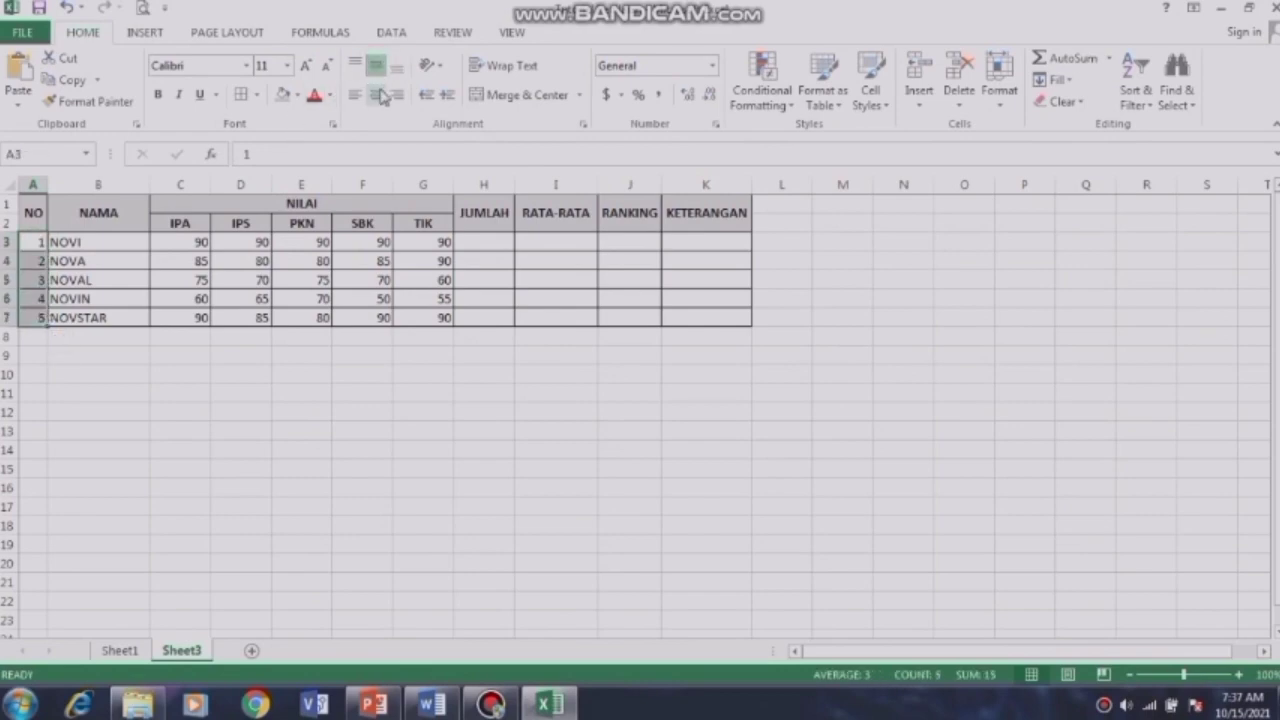
click(377, 94)
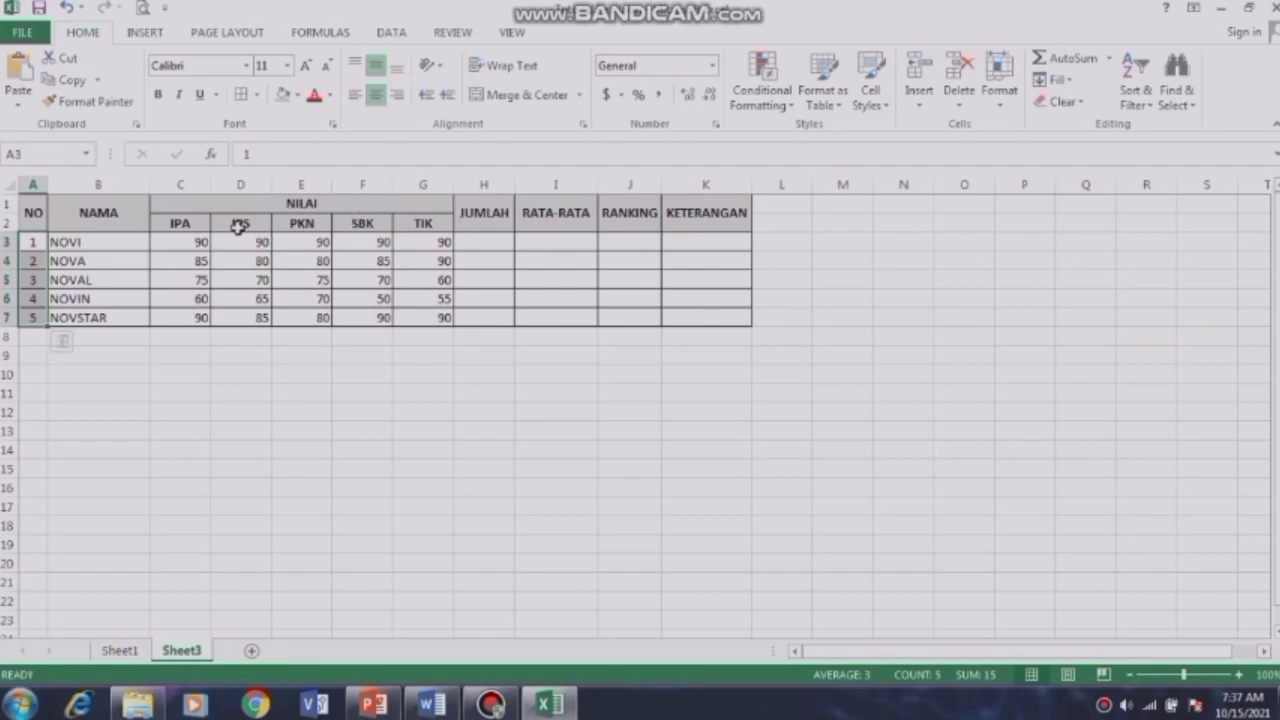
drag(170, 243, 425, 319)
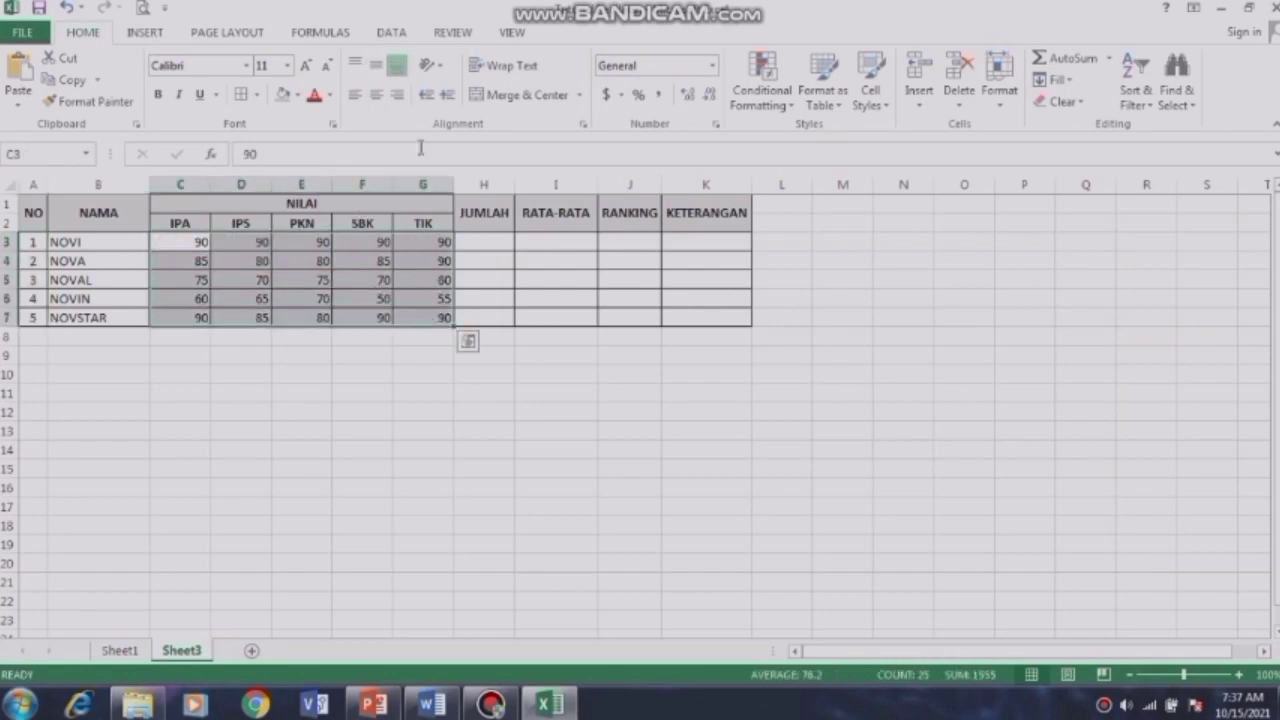
click(377, 96)
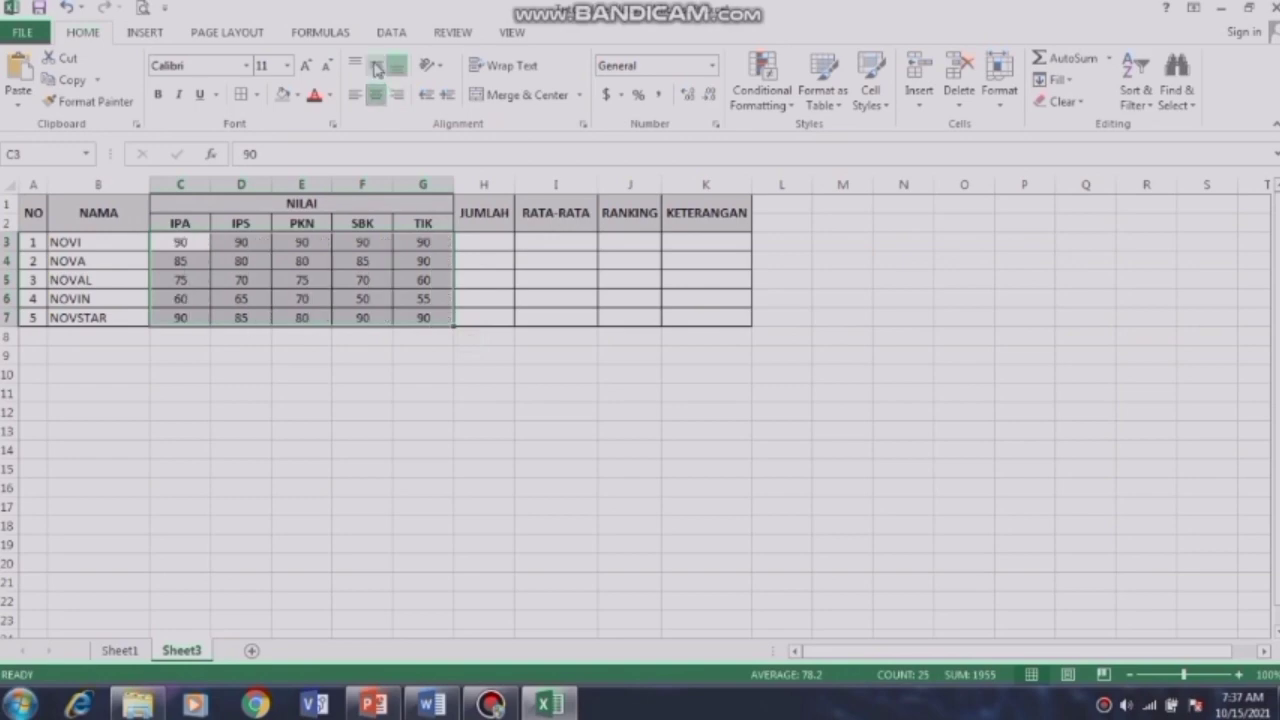
click(377, 68)
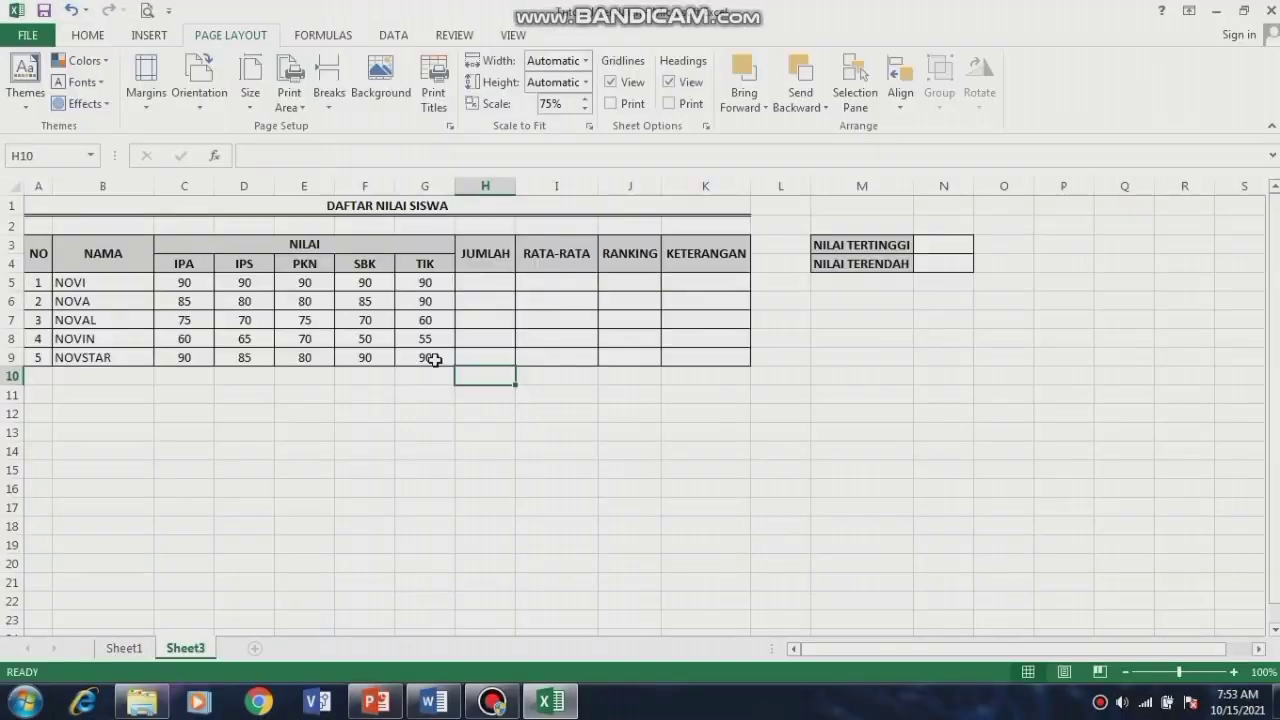
Step: Enter =SUM(C5:G5) in H5, giving NOVI's total of 450
click(36, 255)
drag(243, 284, 343, 355)
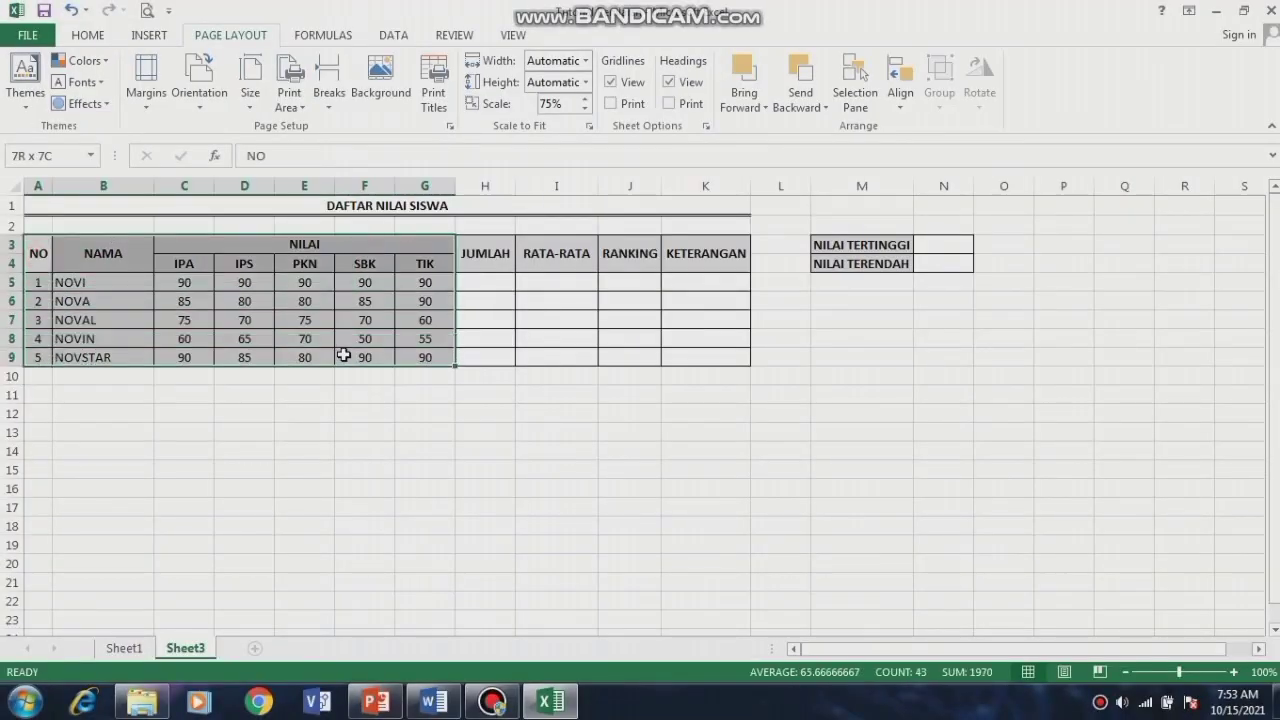
click(493, 282)
text(=)
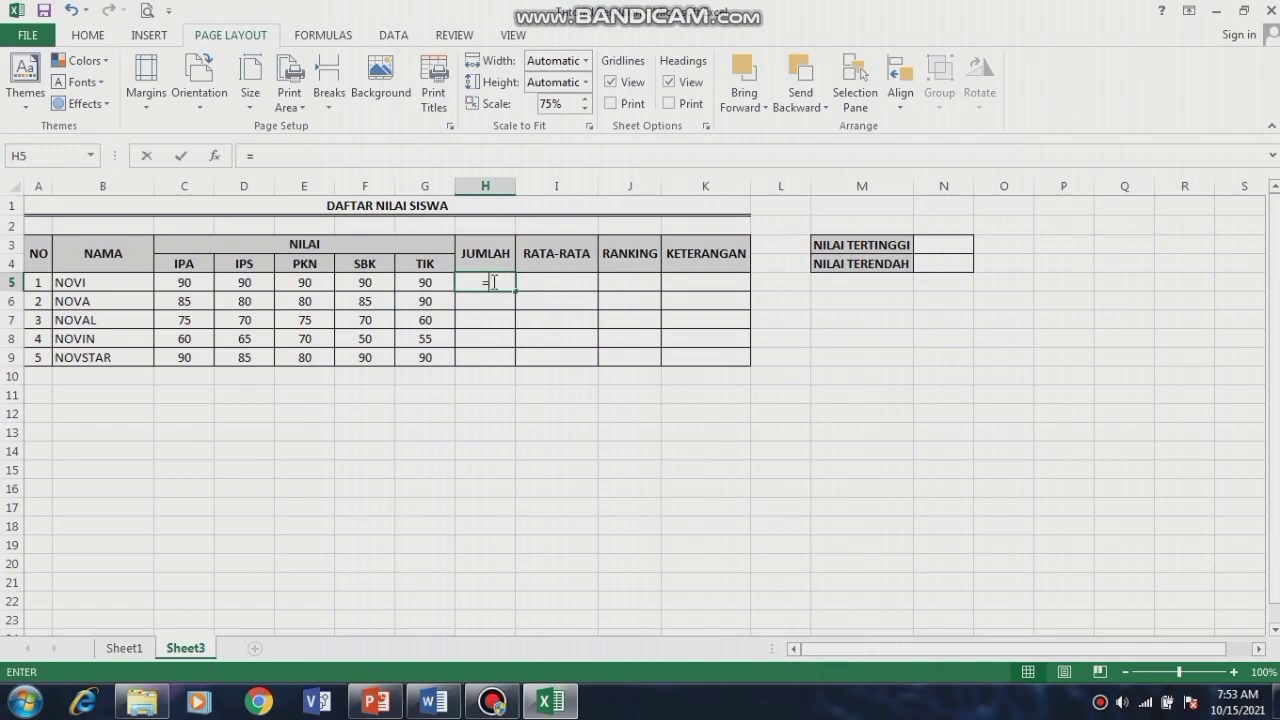
text(SUM)
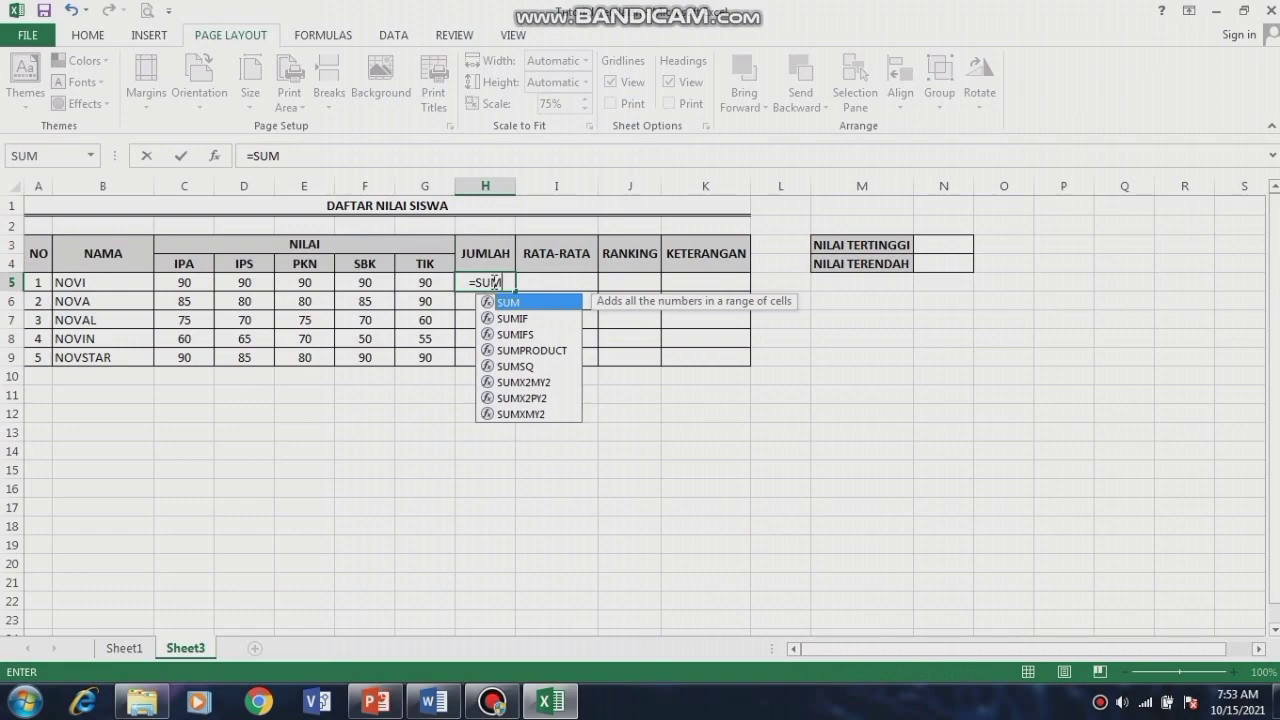
text(()
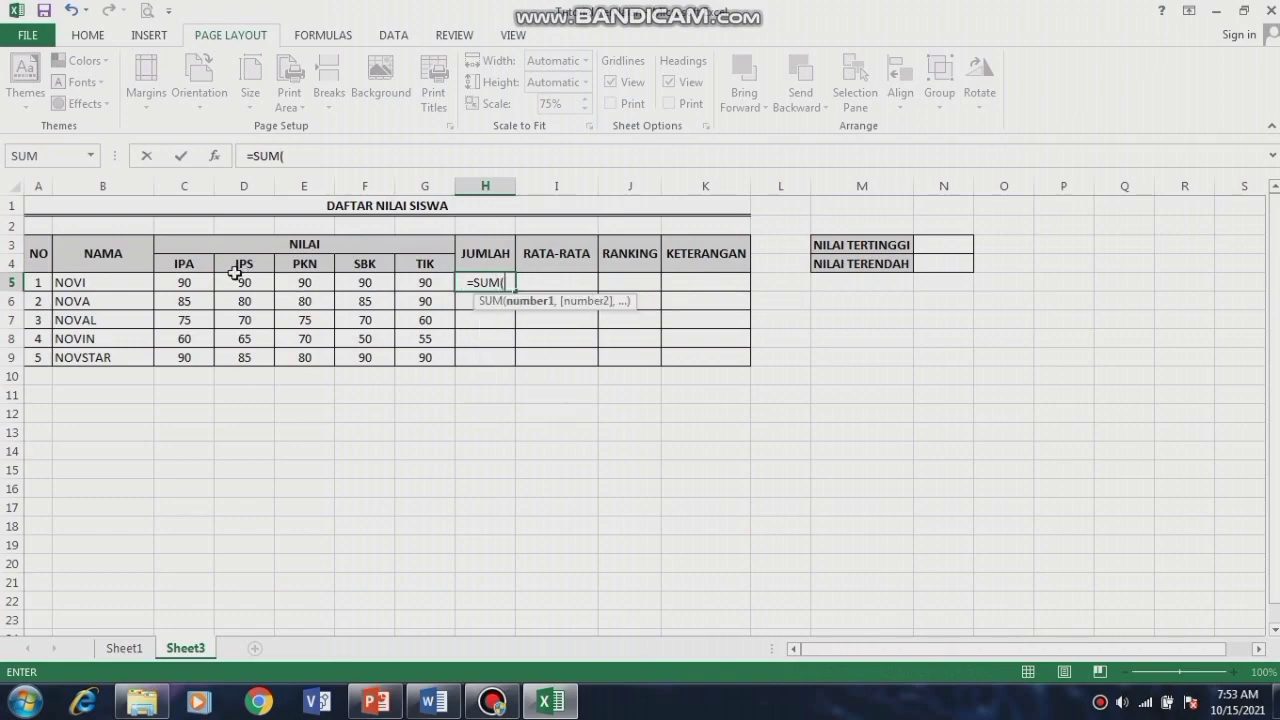
drag(202, 281, 425, 282)
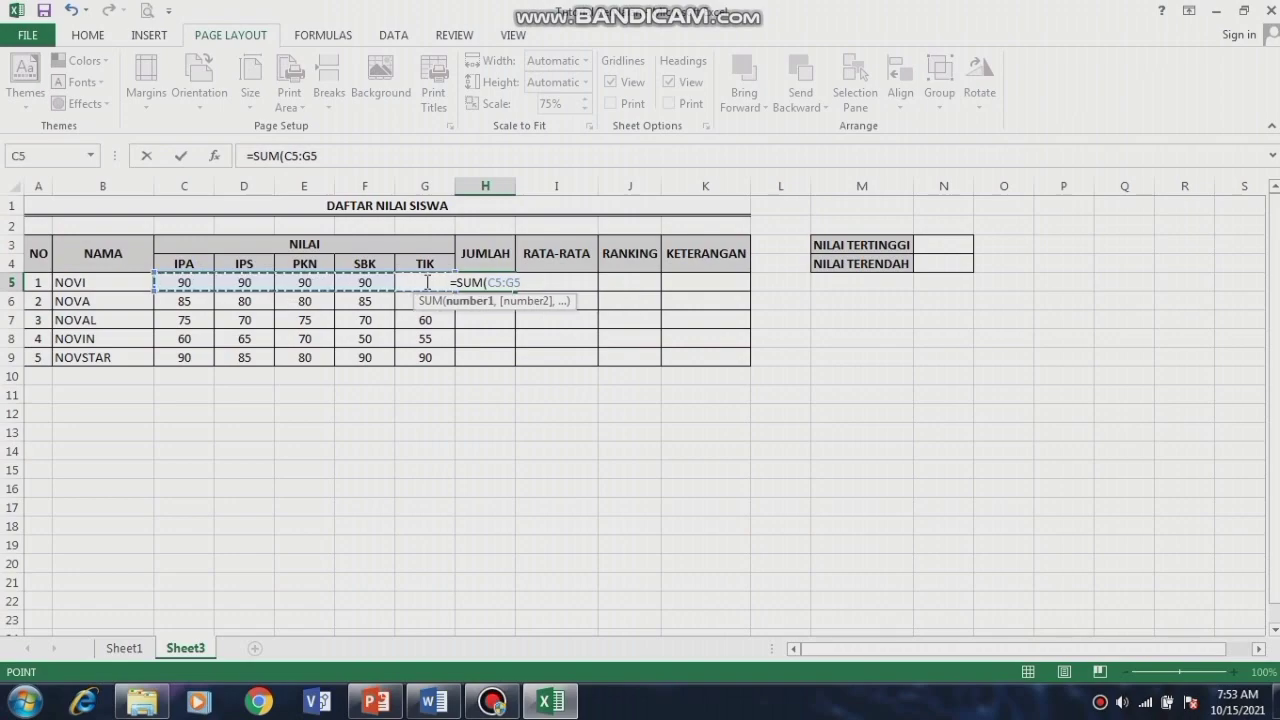
text())
key(Return)
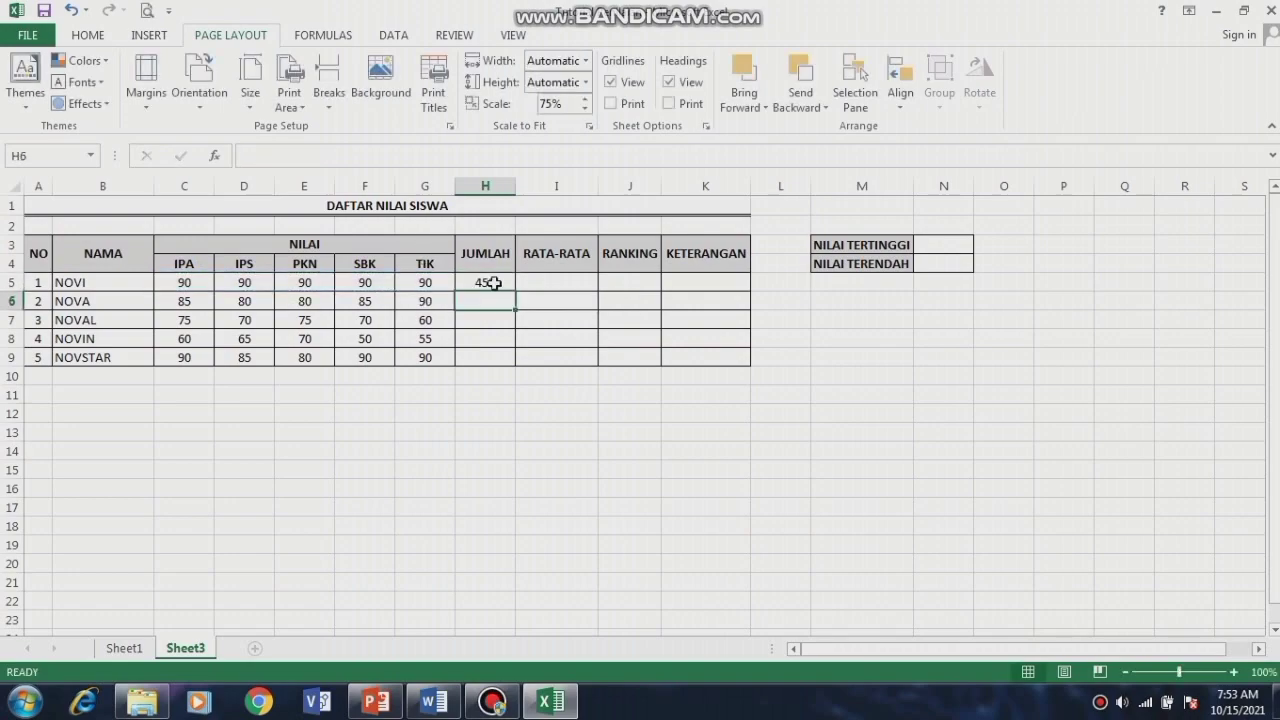
Step: Fill the H5 total formula down to H9 for all students
click(493, 283)
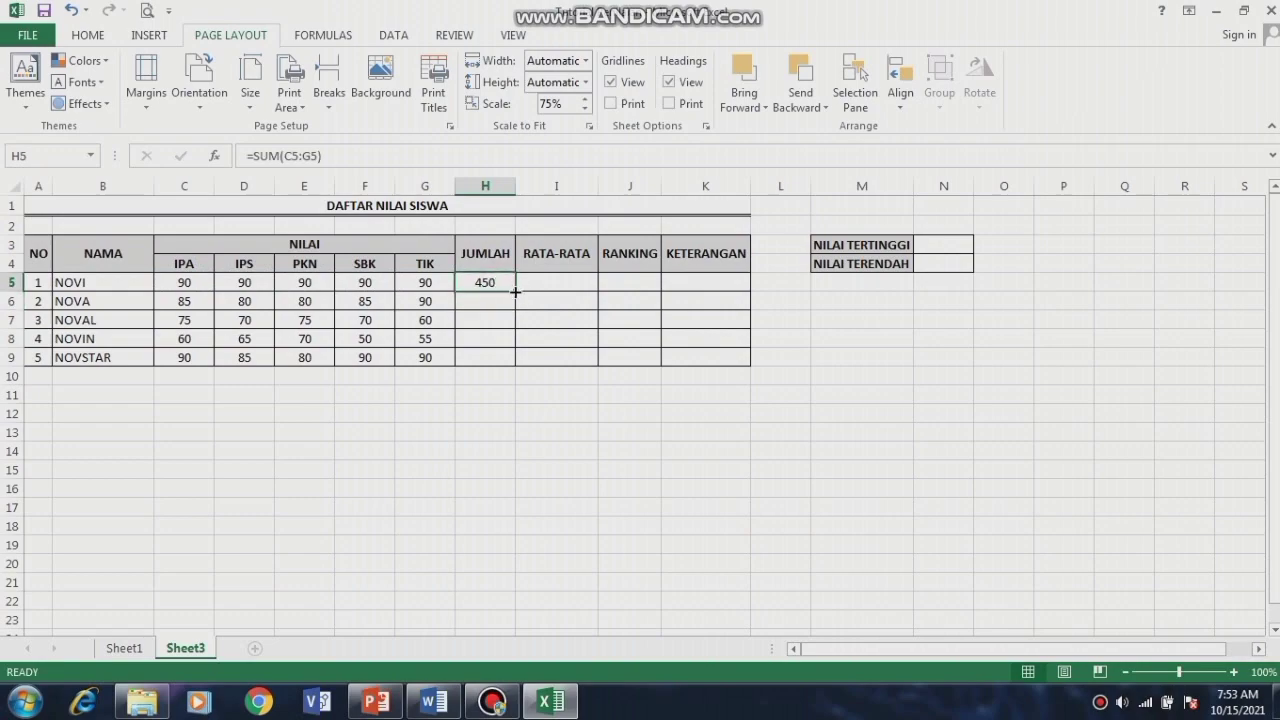
drag(515, 291, 515, 363)
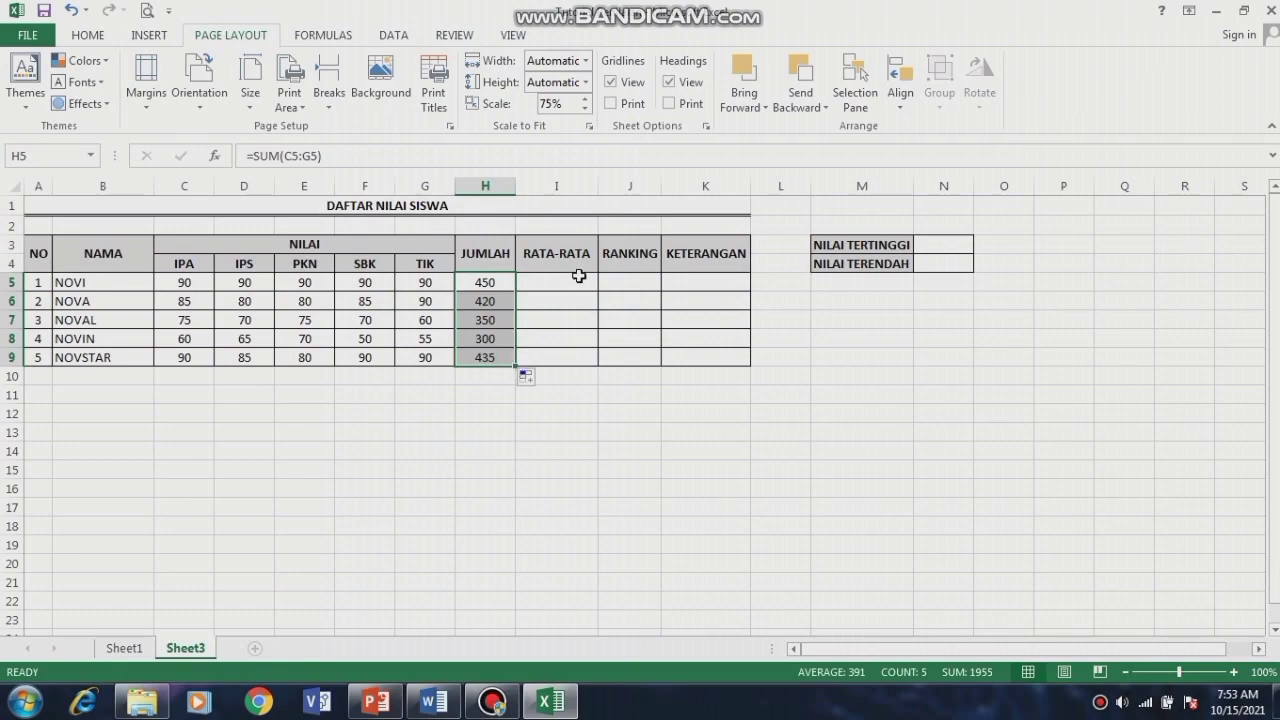
click(572, 284)
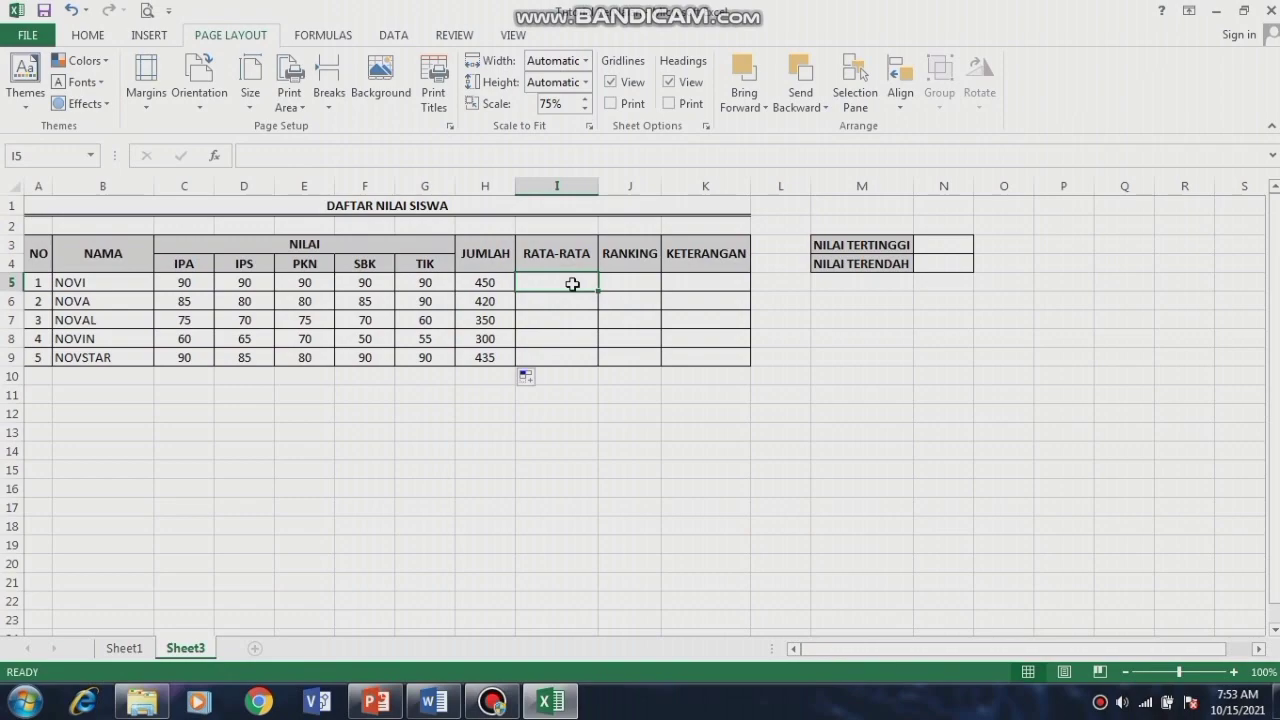
Step: Enter =AVERAGE(C5:G5) in I5 and fill it down to I9, giving 90, 84, 70, 60, 87
text(=)
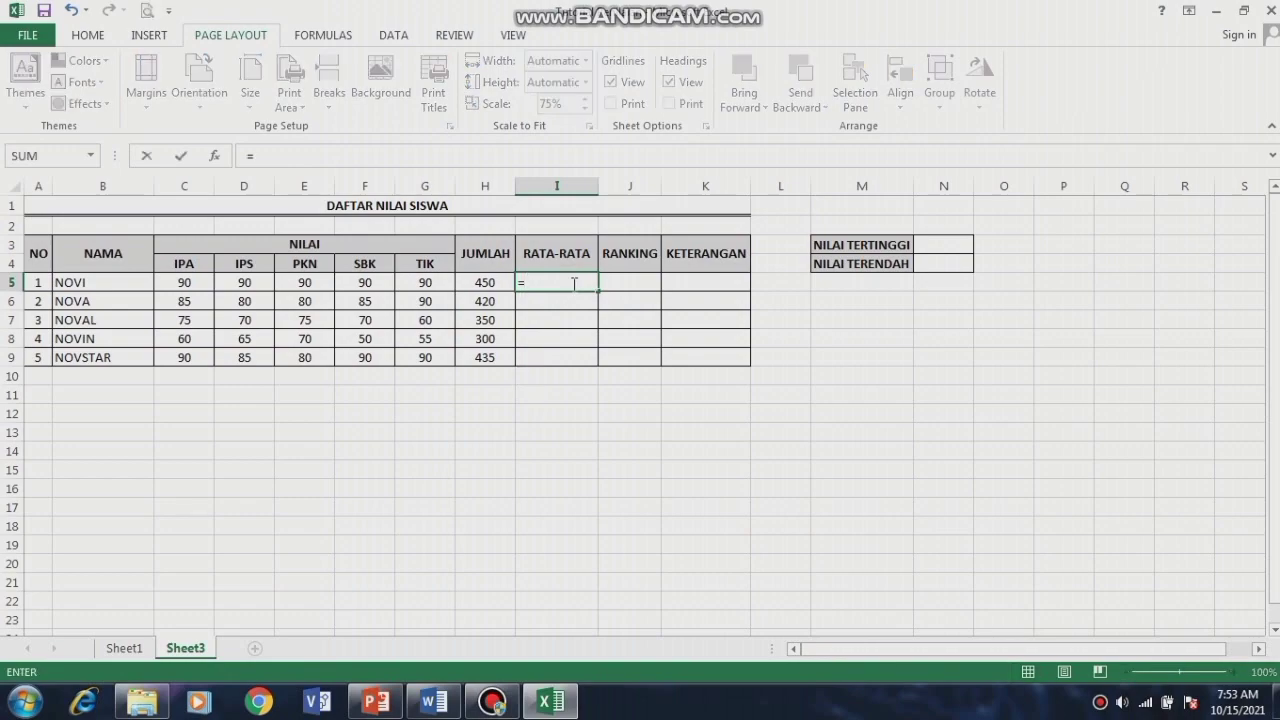
text(AVERAGE)
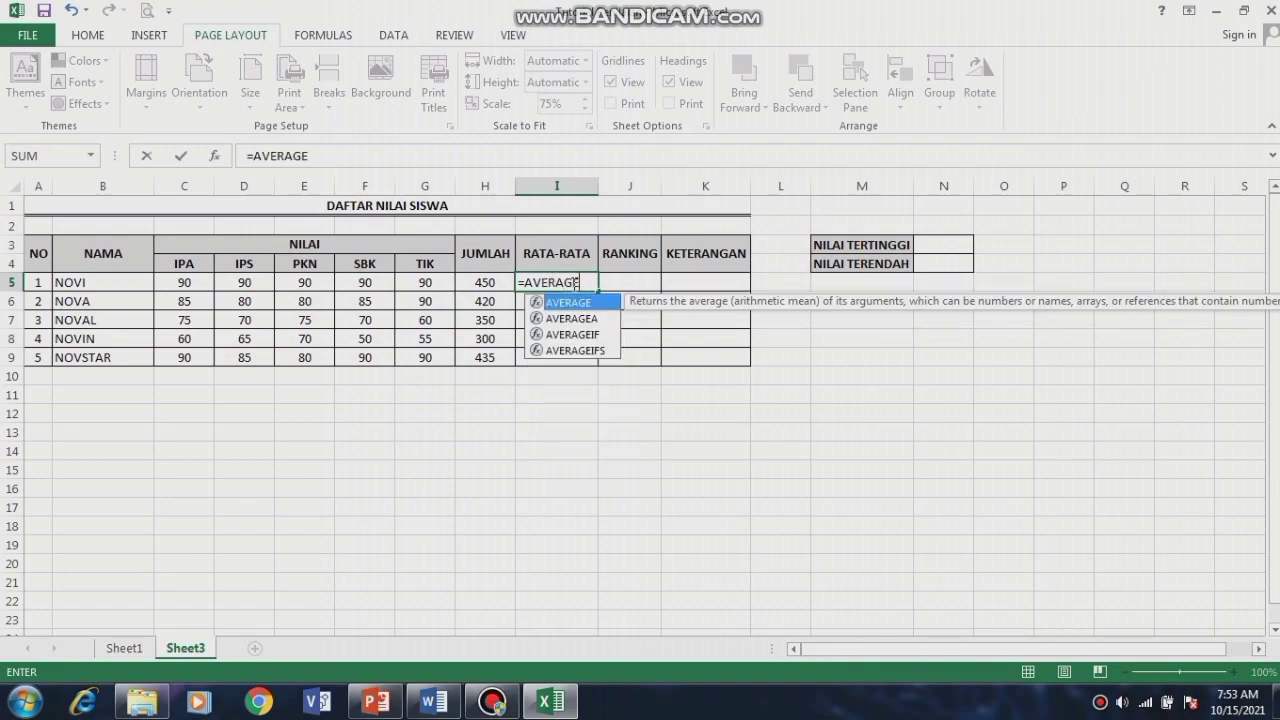
text(()
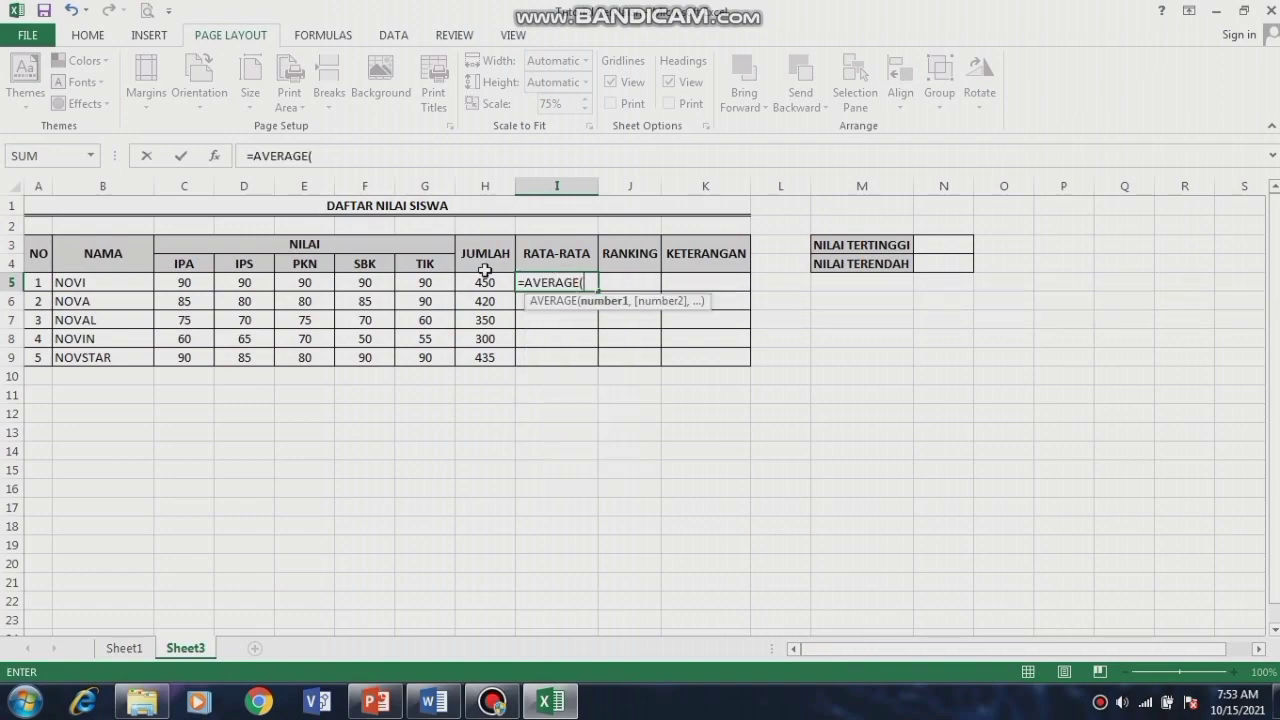
click(176, 286)
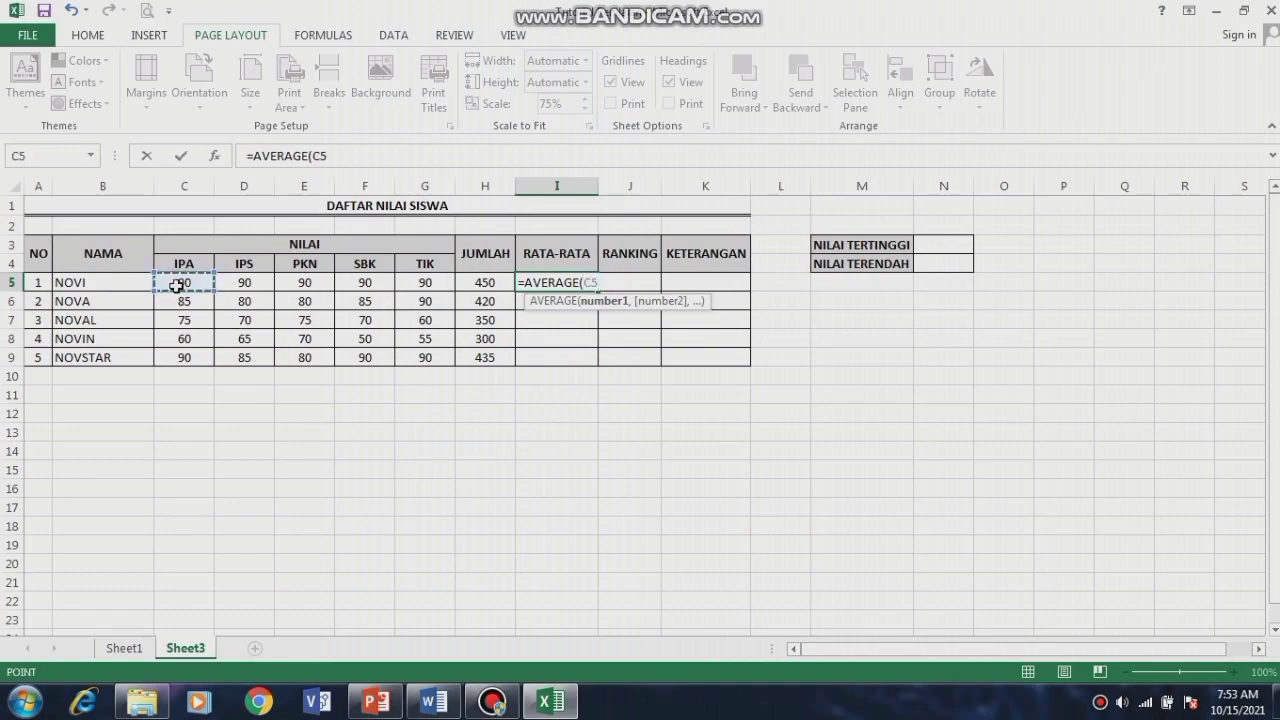
drag(176, 286, 419, 286)
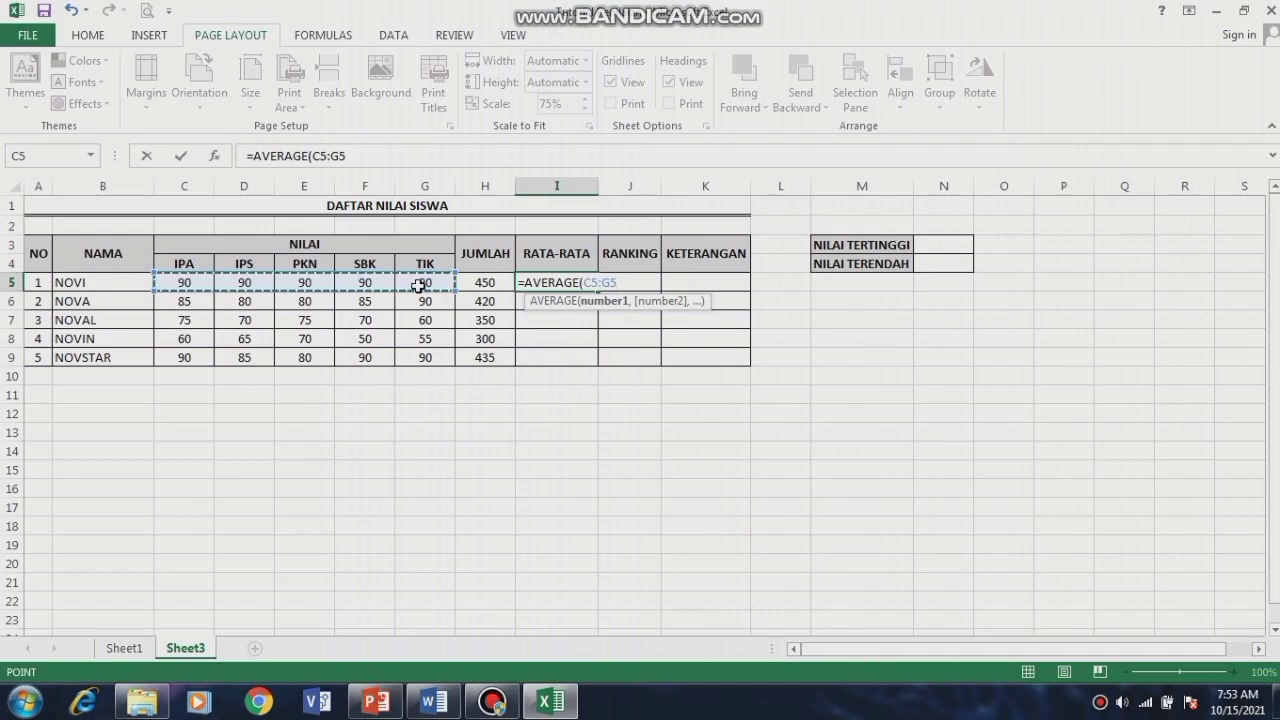
text())
key(Return)
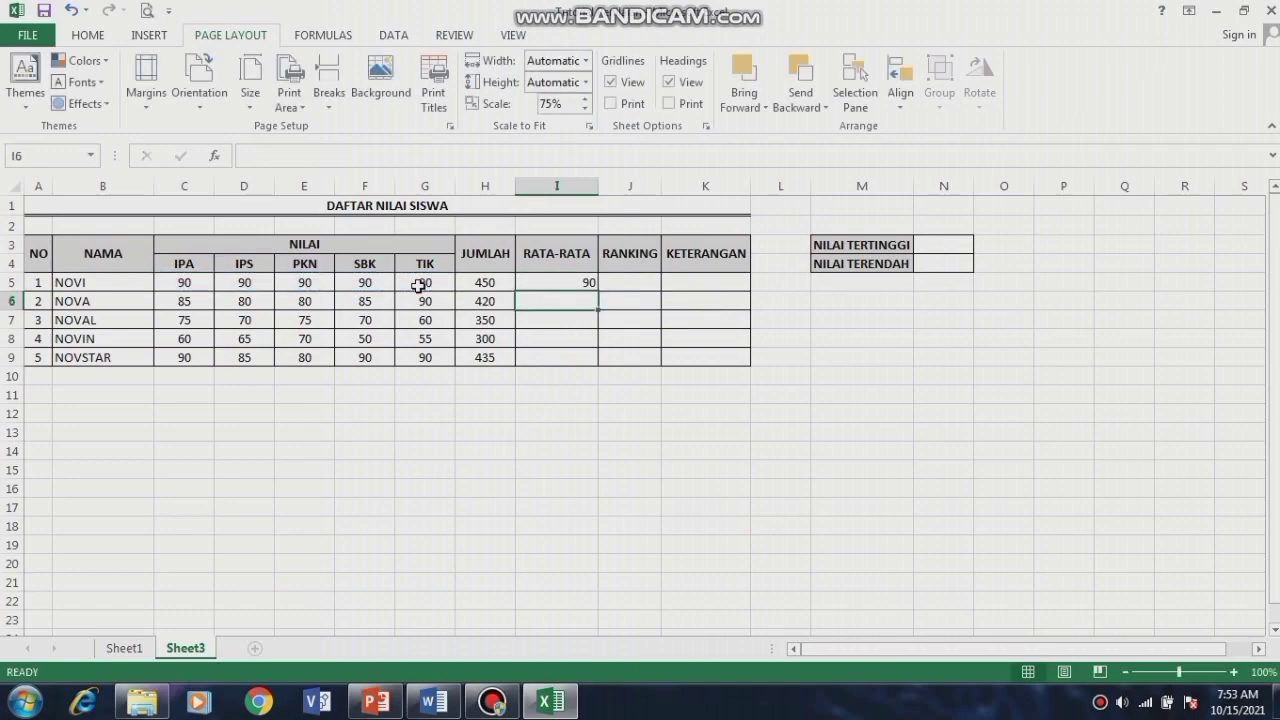
click(586, 281)
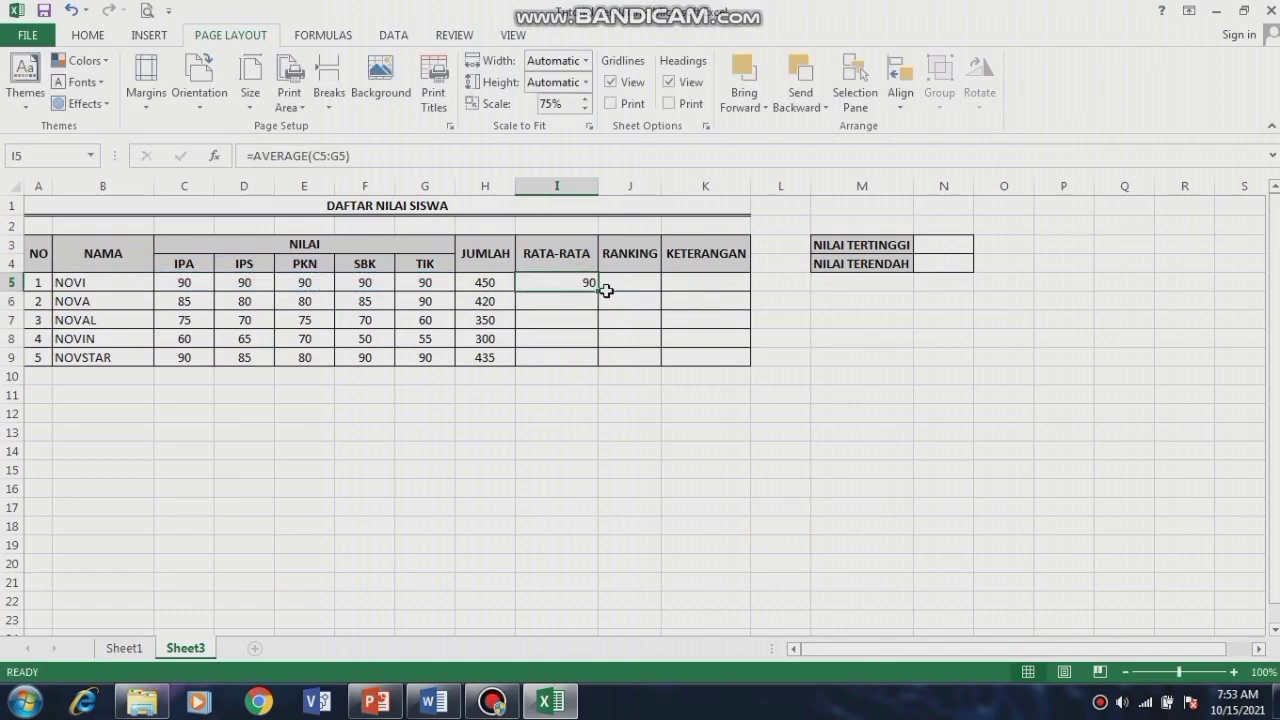
drag(596, 292, 594, 358)
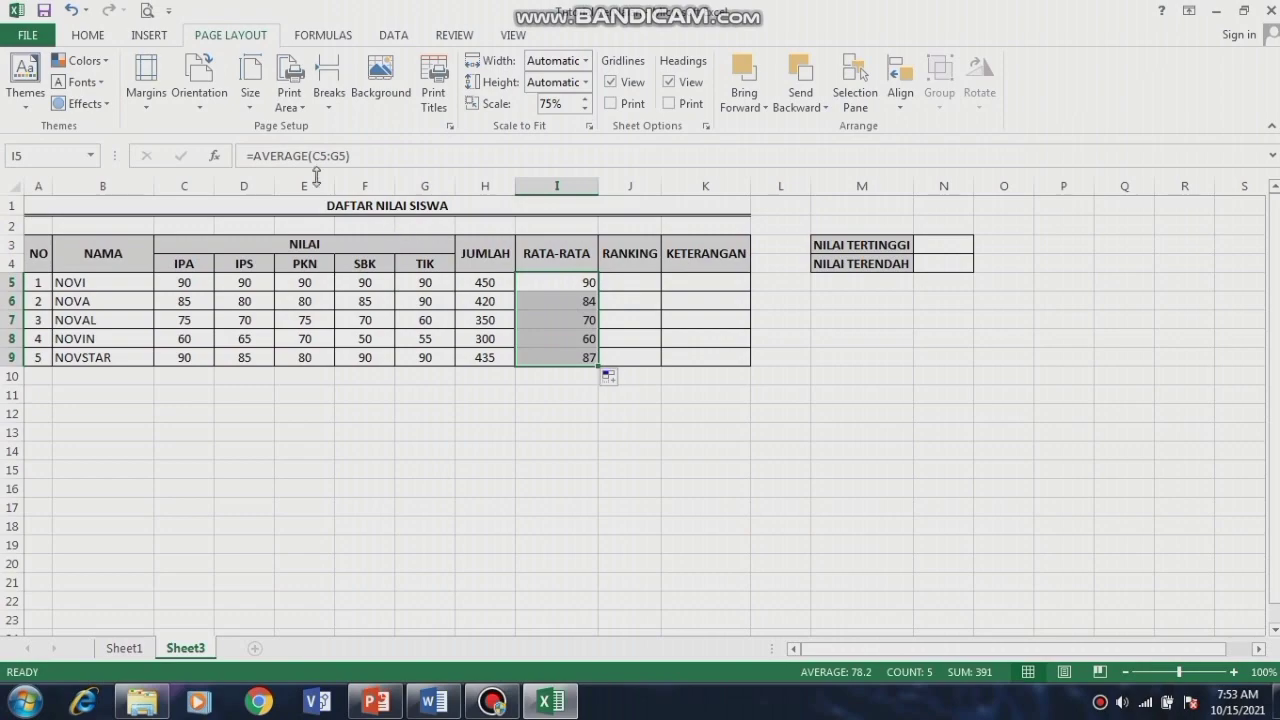
click(96, 35)
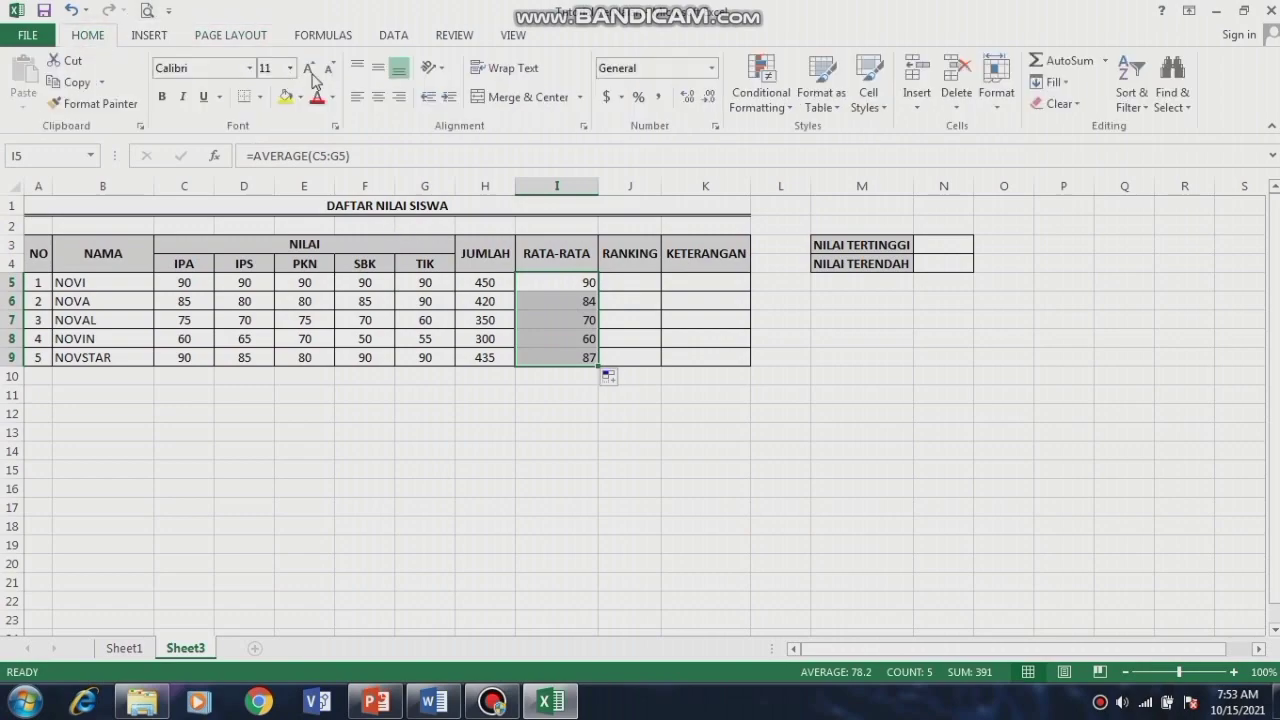
Step: Centre the averages horizontally and vertically in their cells
click(378, 68)
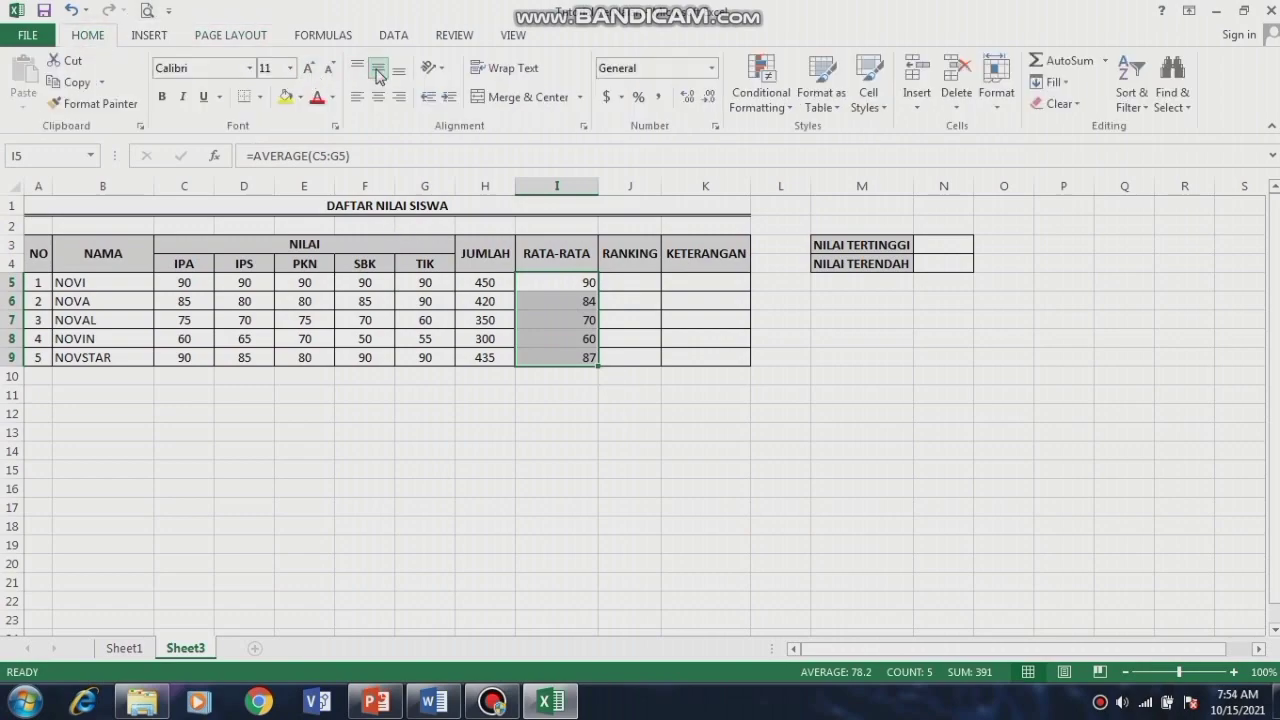
click(378, 96)
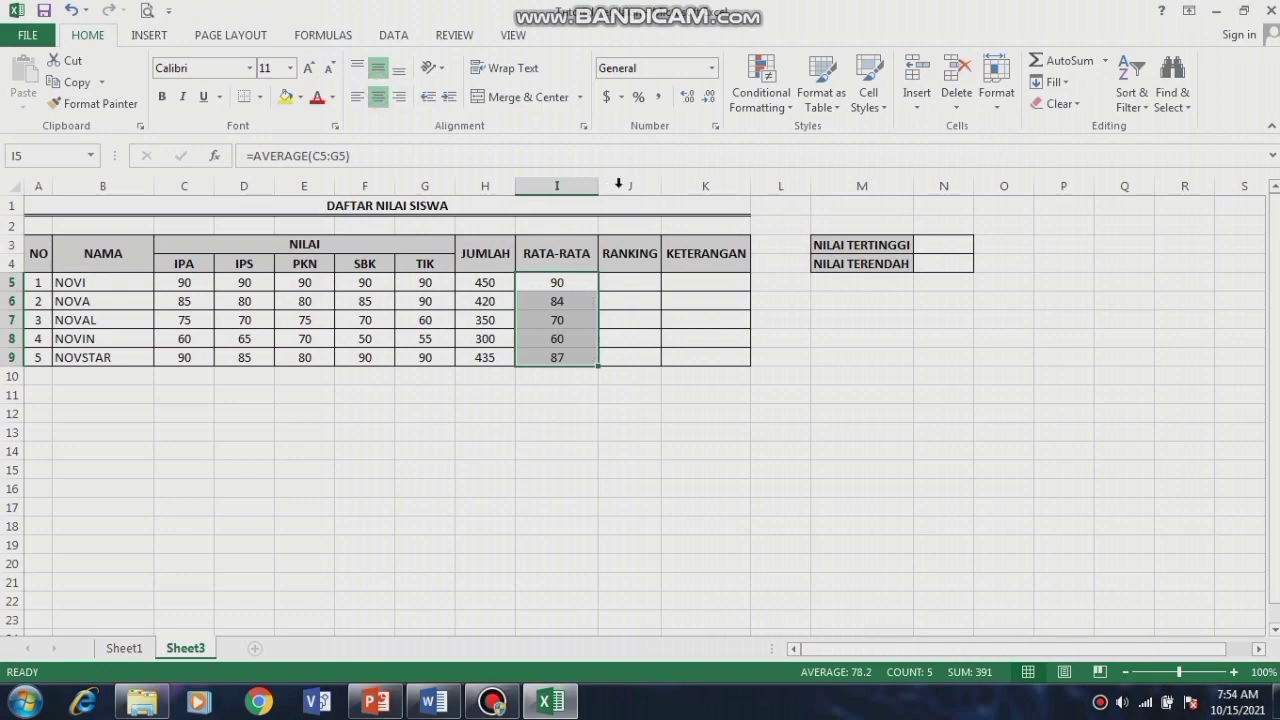
click(642, 281)
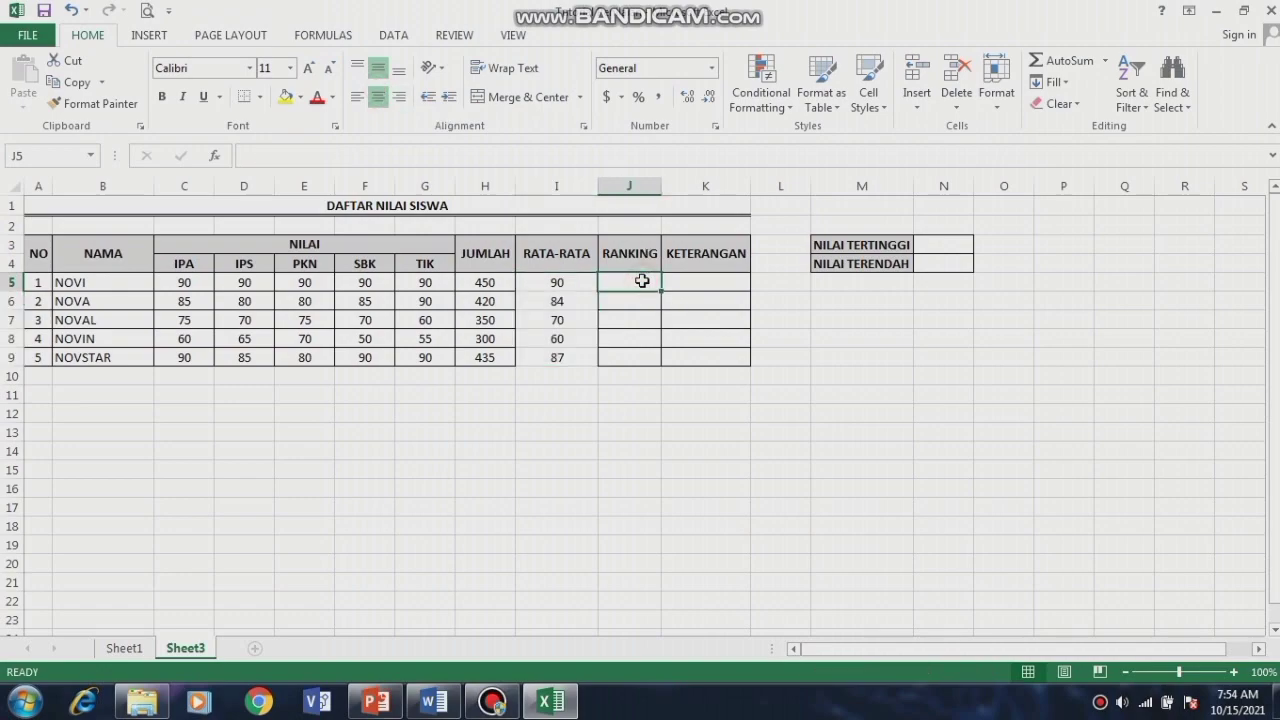
Step: Apply All Borders to the averages in I5:I9
click(557, 283)
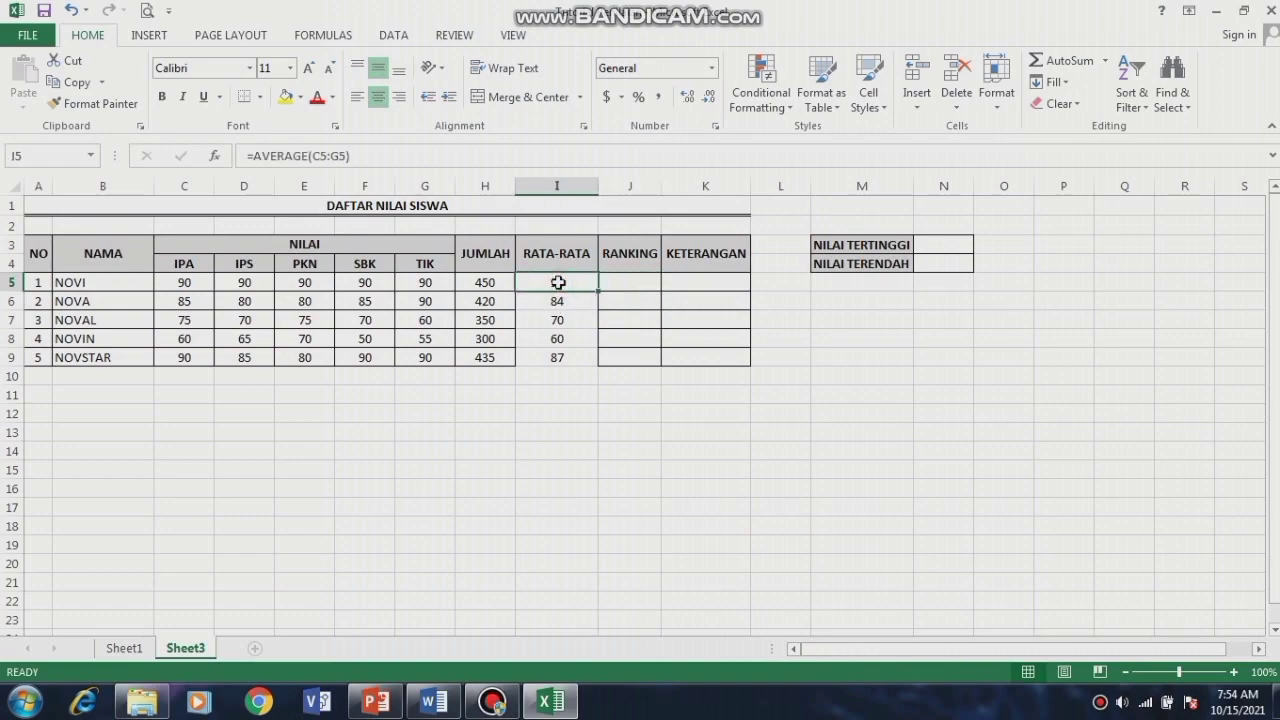
drag(558, 283, 569, 357)
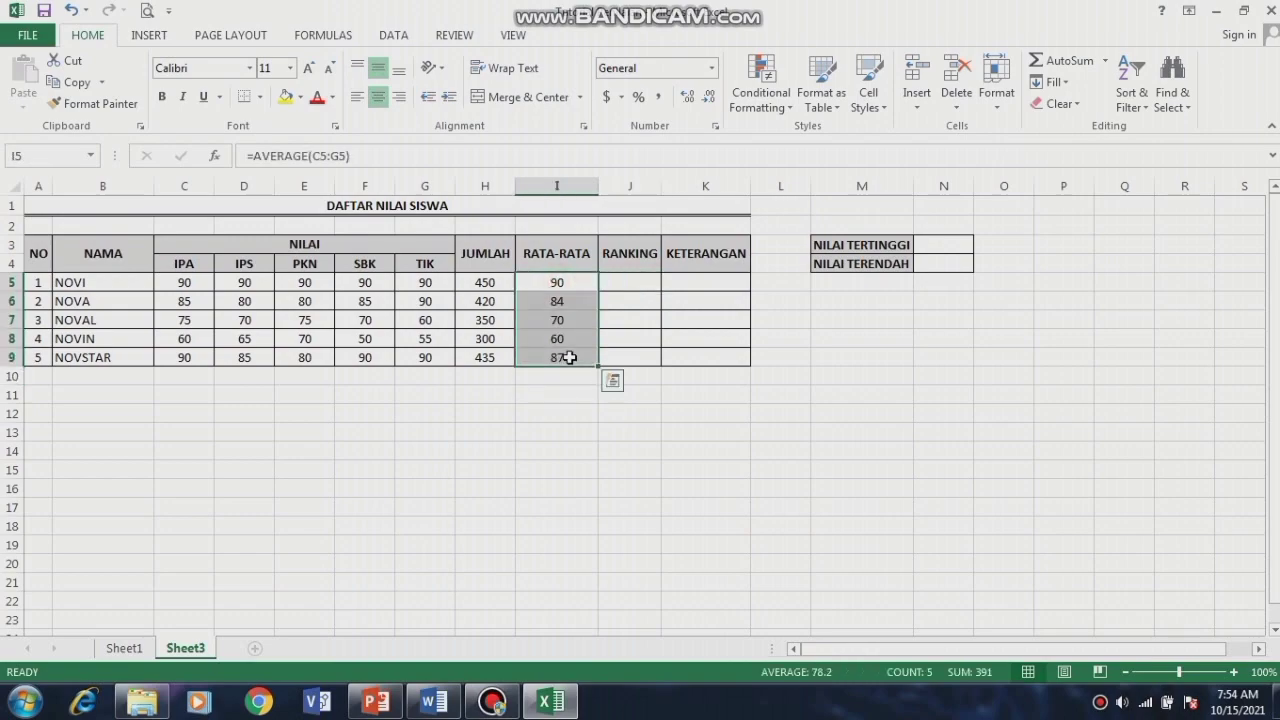
click(262, 97)
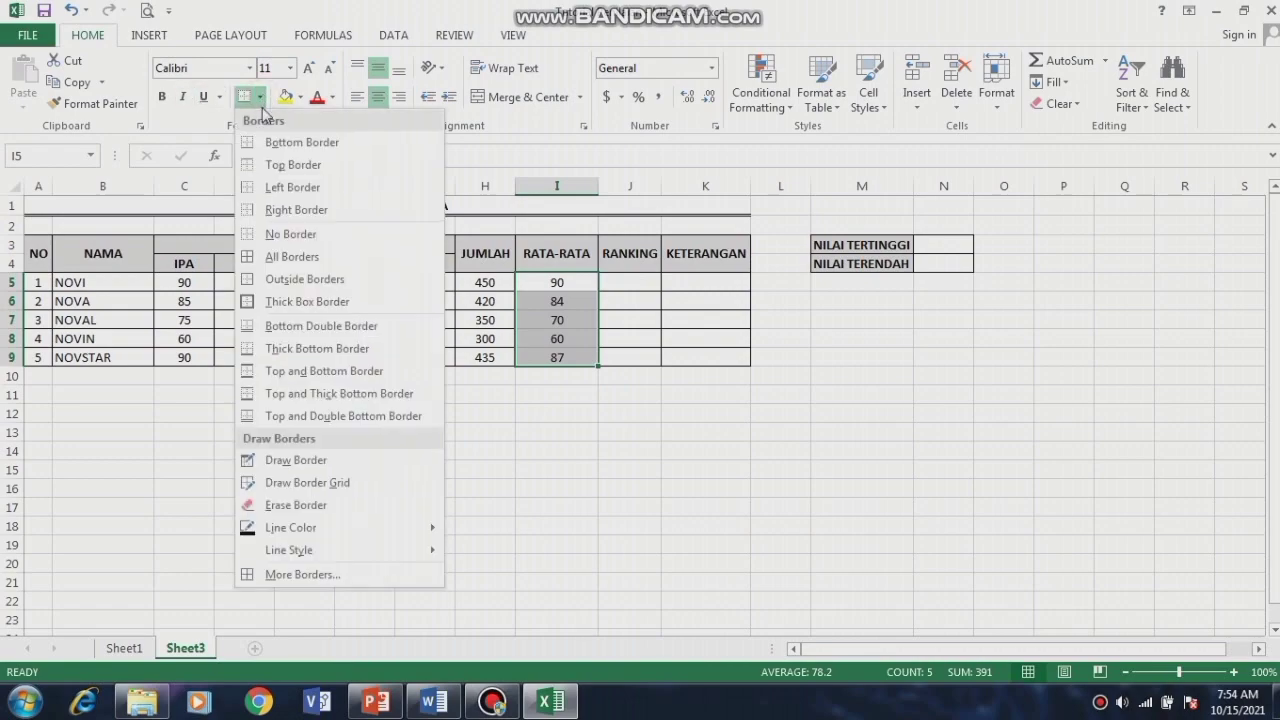
click(272, 258)
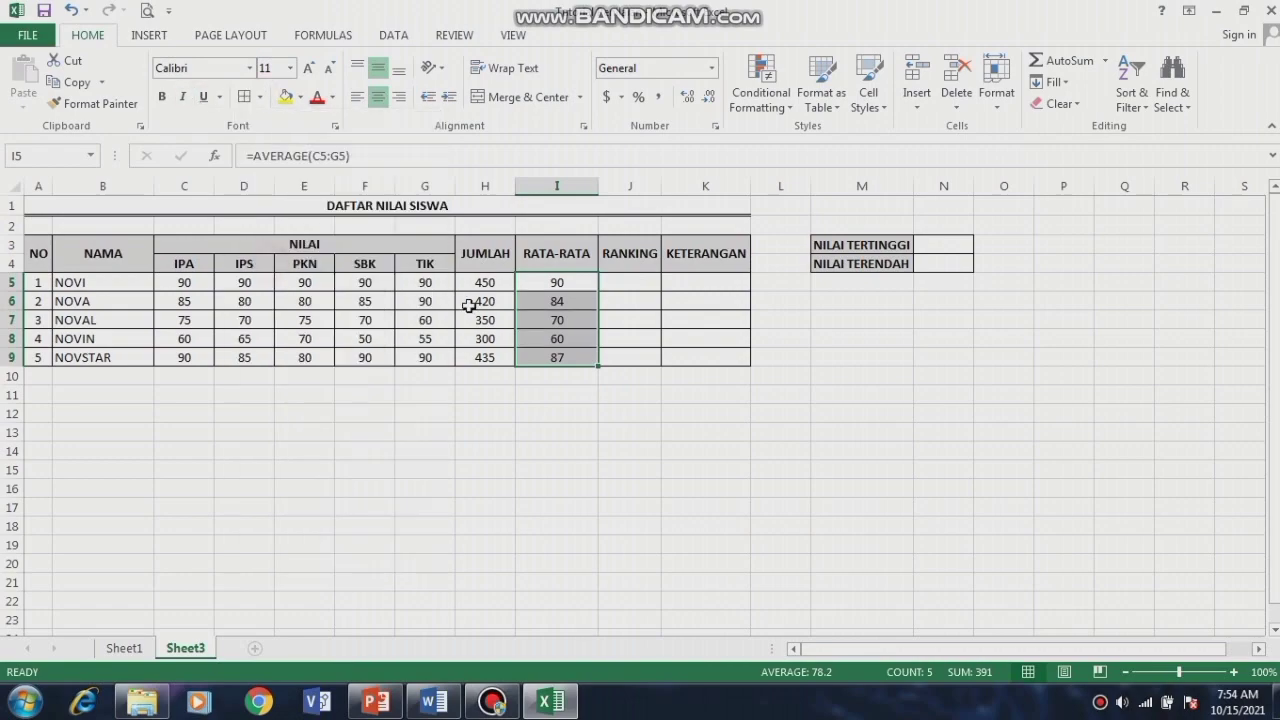
click(617, 290)
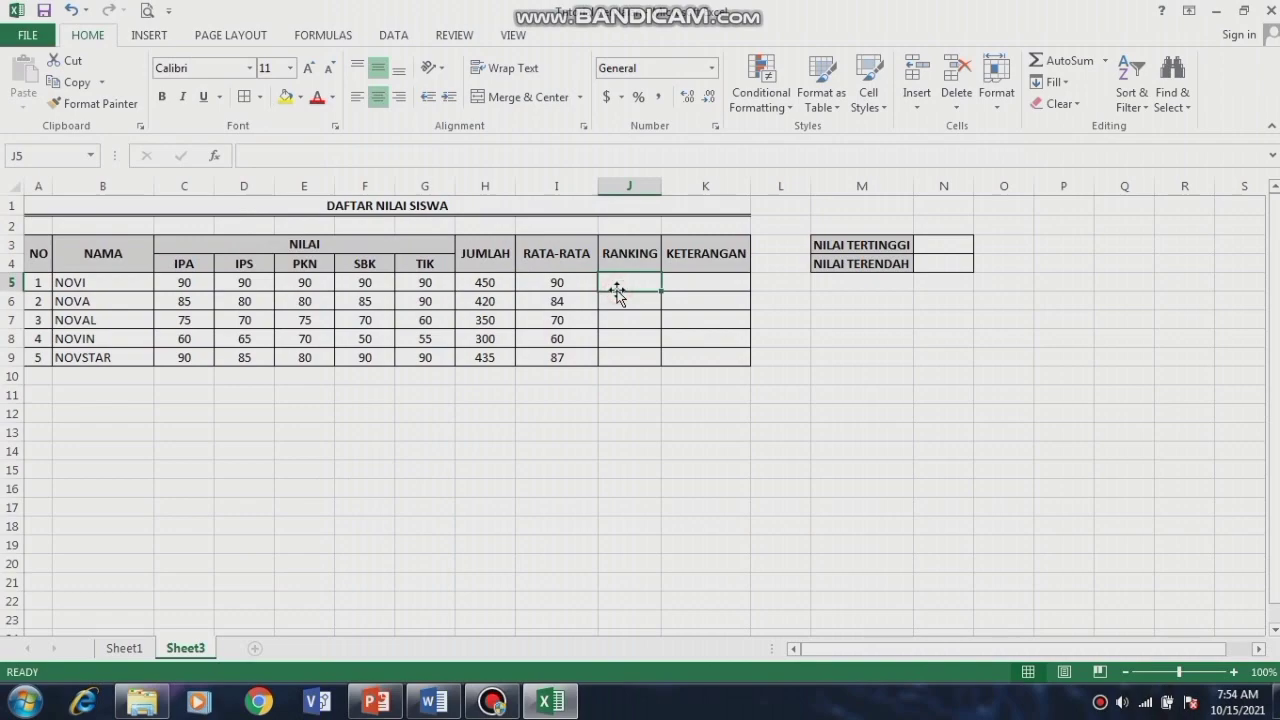
Step: Enter =RANK(I5,I5:I9) in J5 and fill it down to J9
text(=)
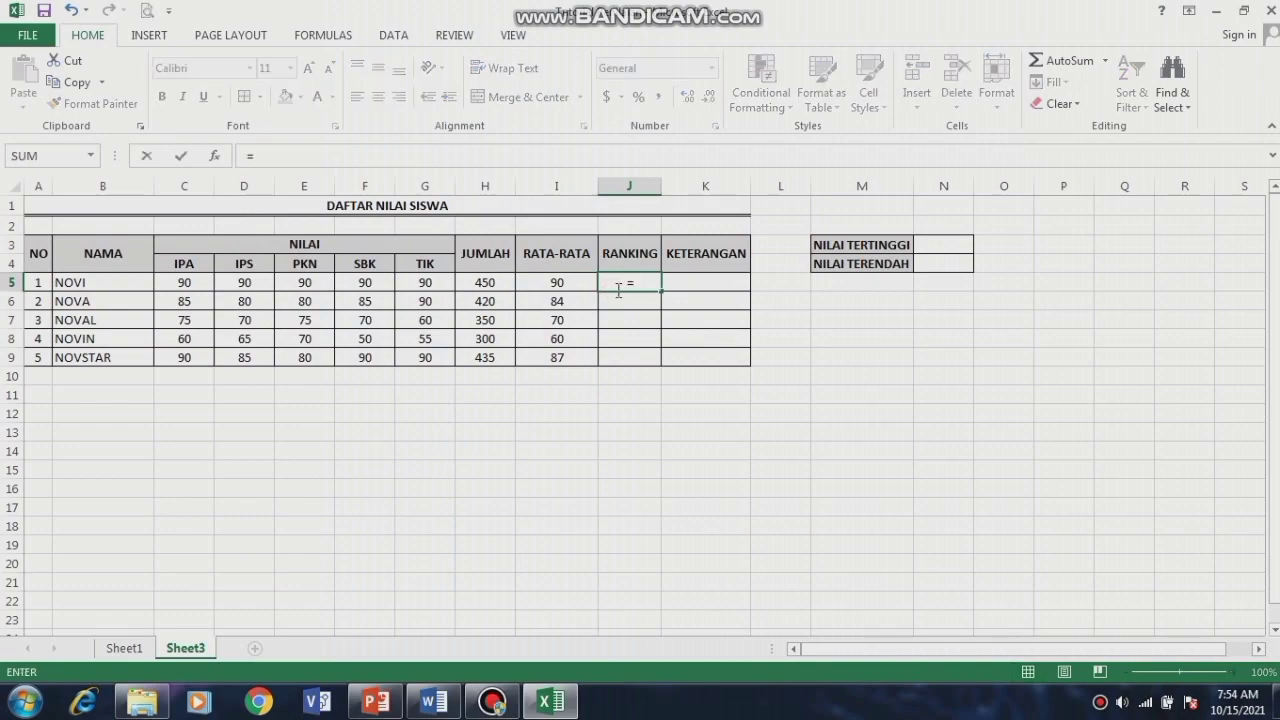
text(RANK)
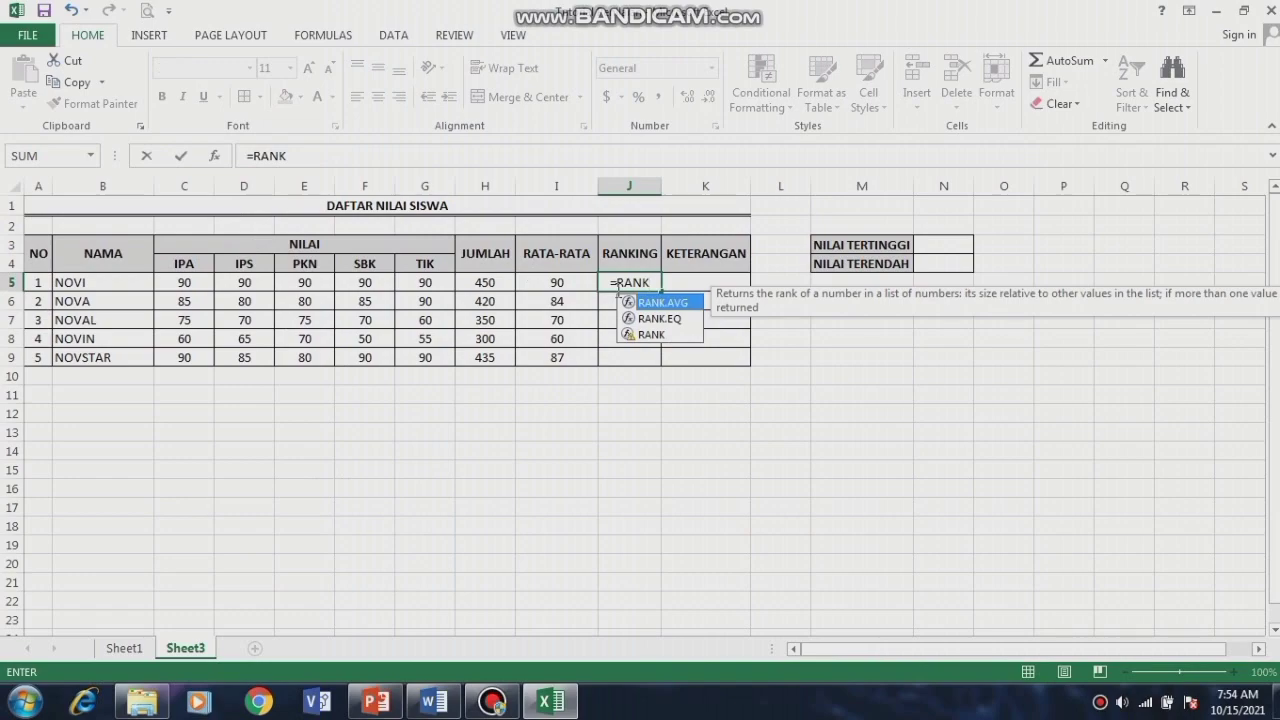
text(()
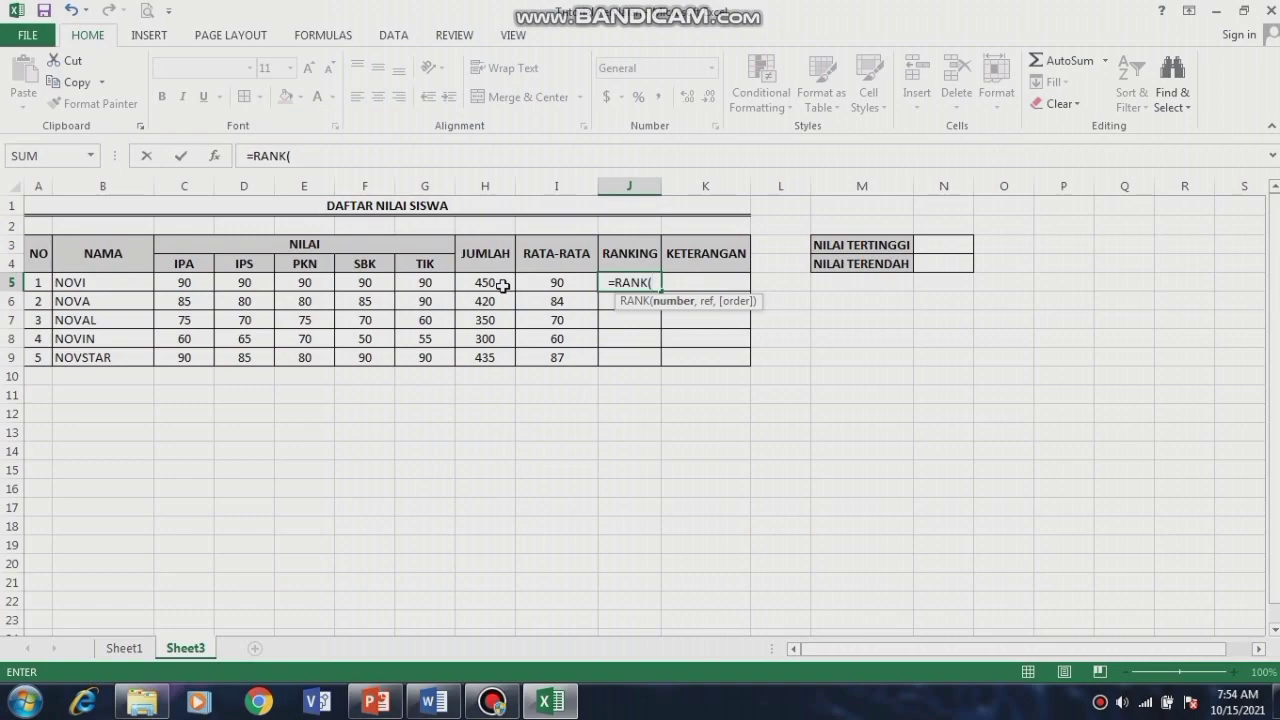
click(565, 285)
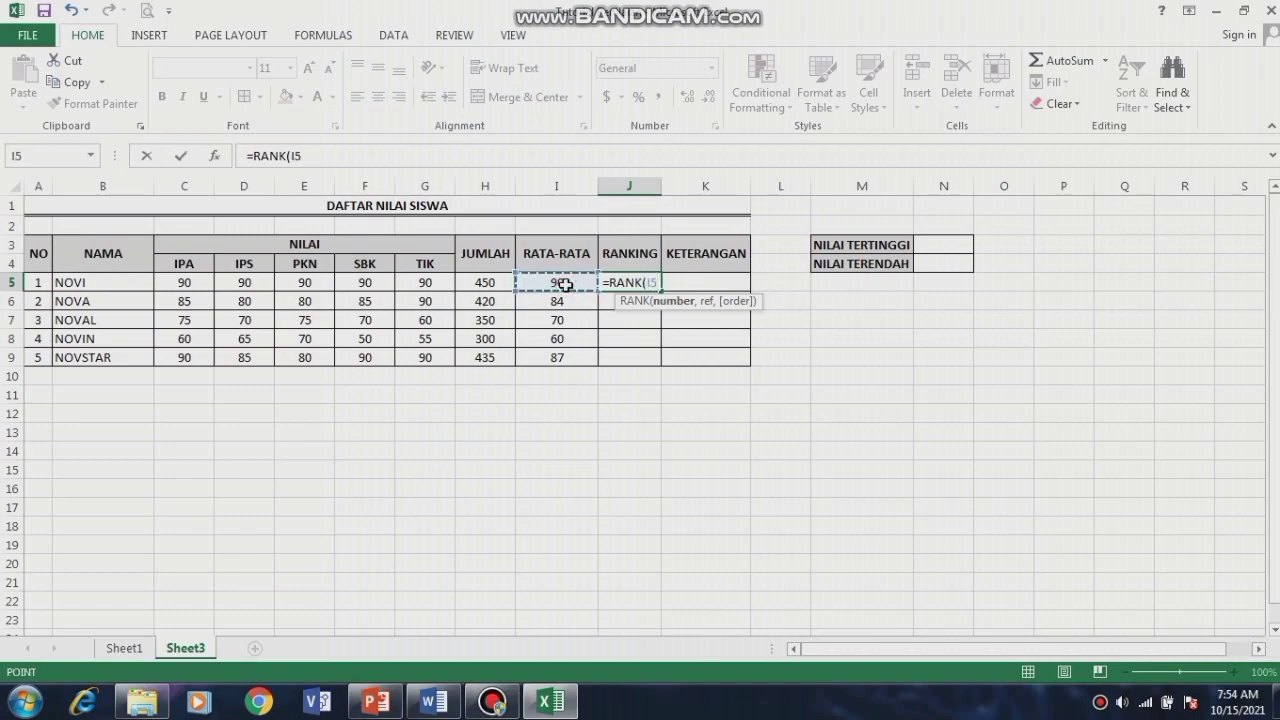
text(,)
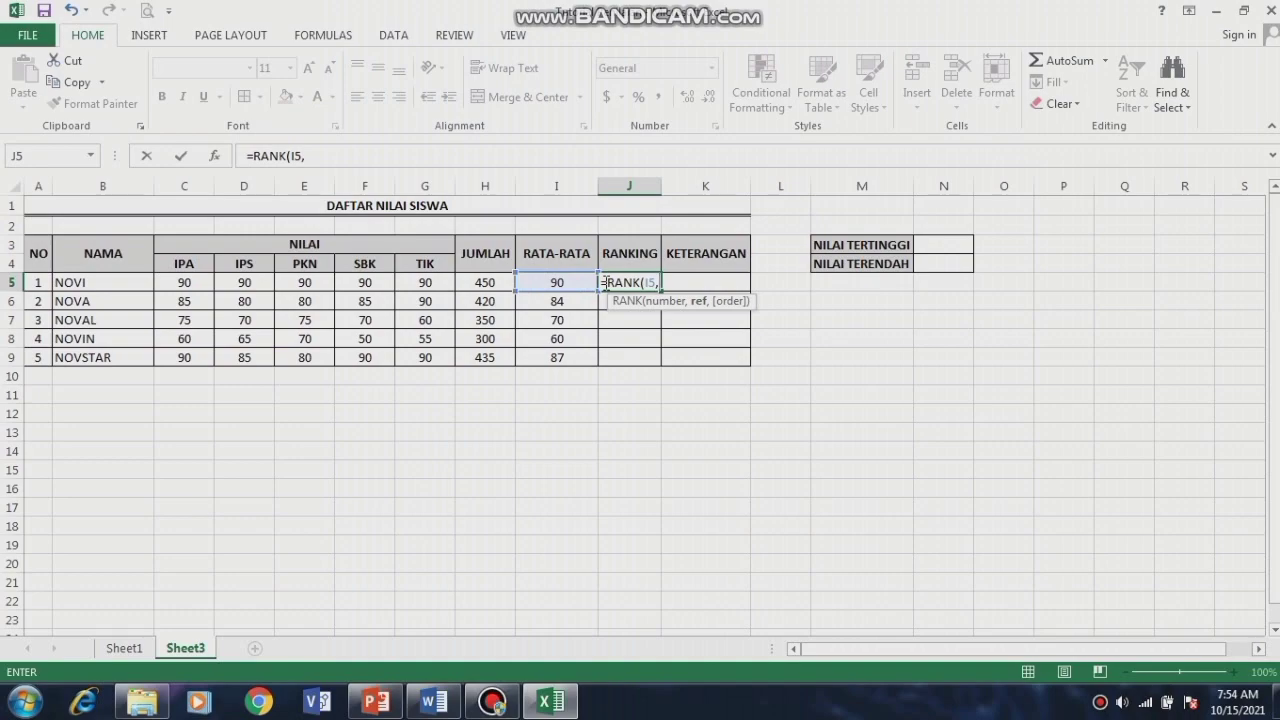
drag(573, 282, 575, 358)
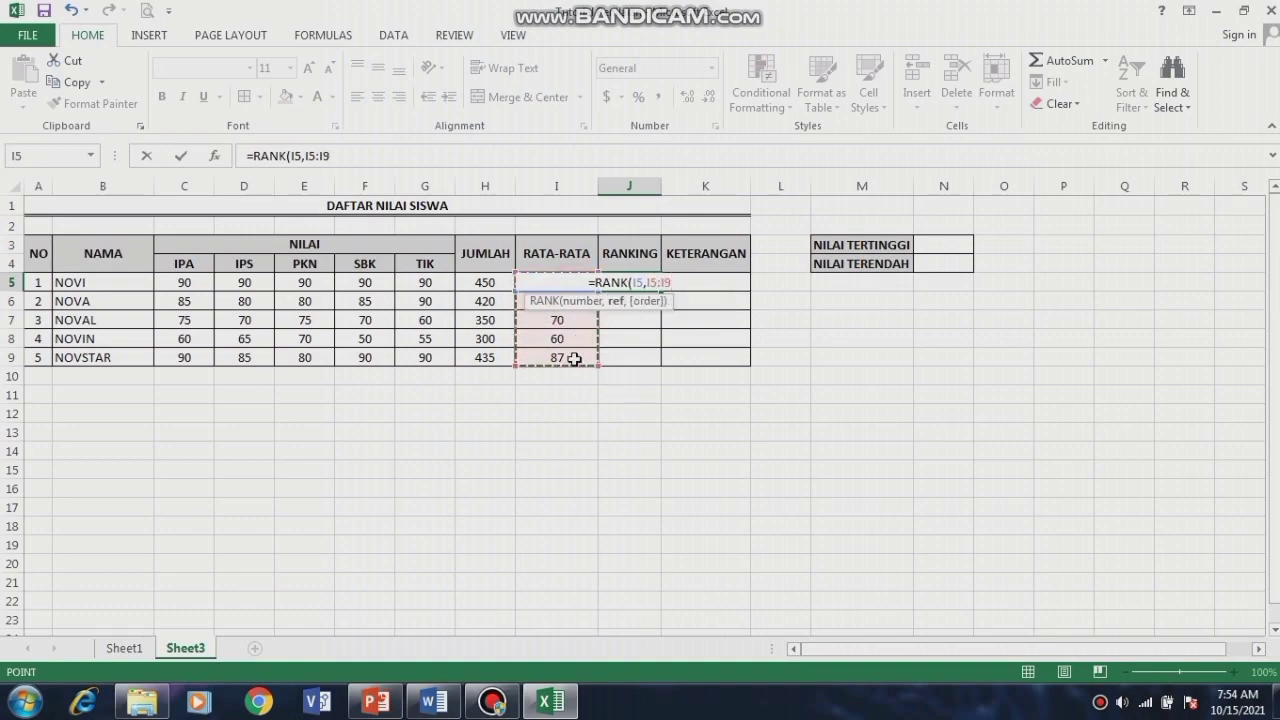
text())
key(Return)
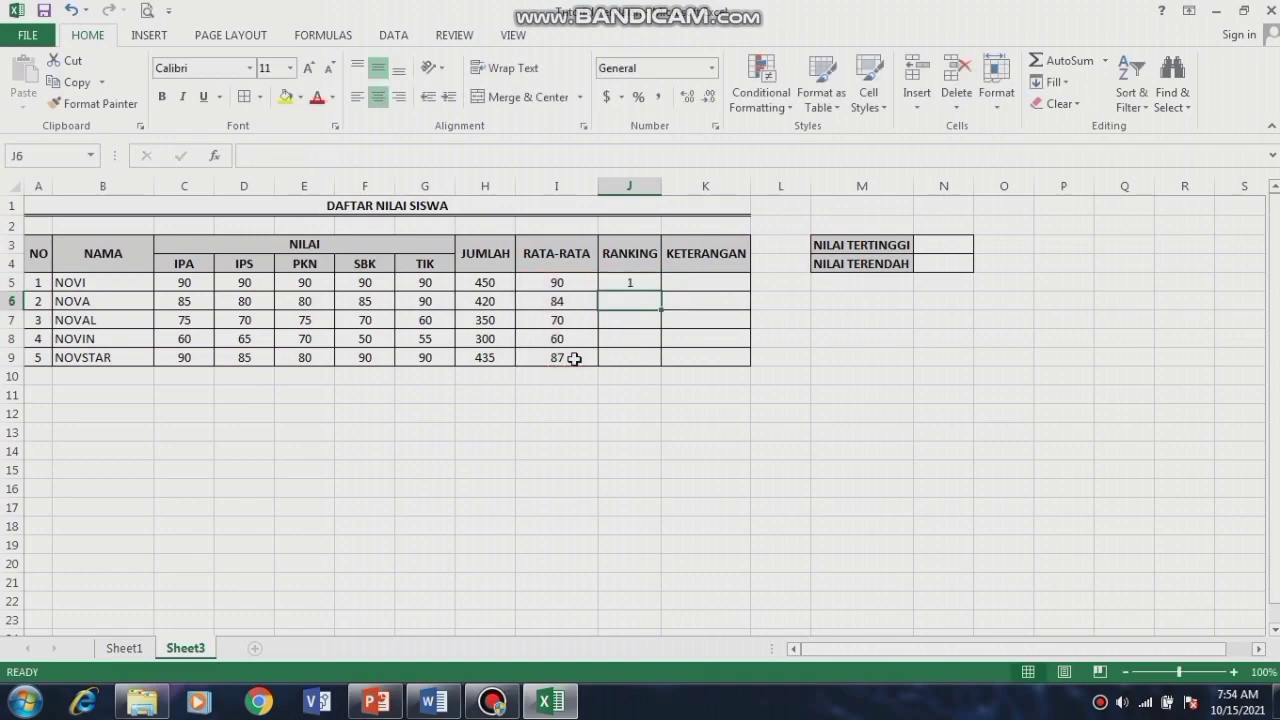
click(645, 284)
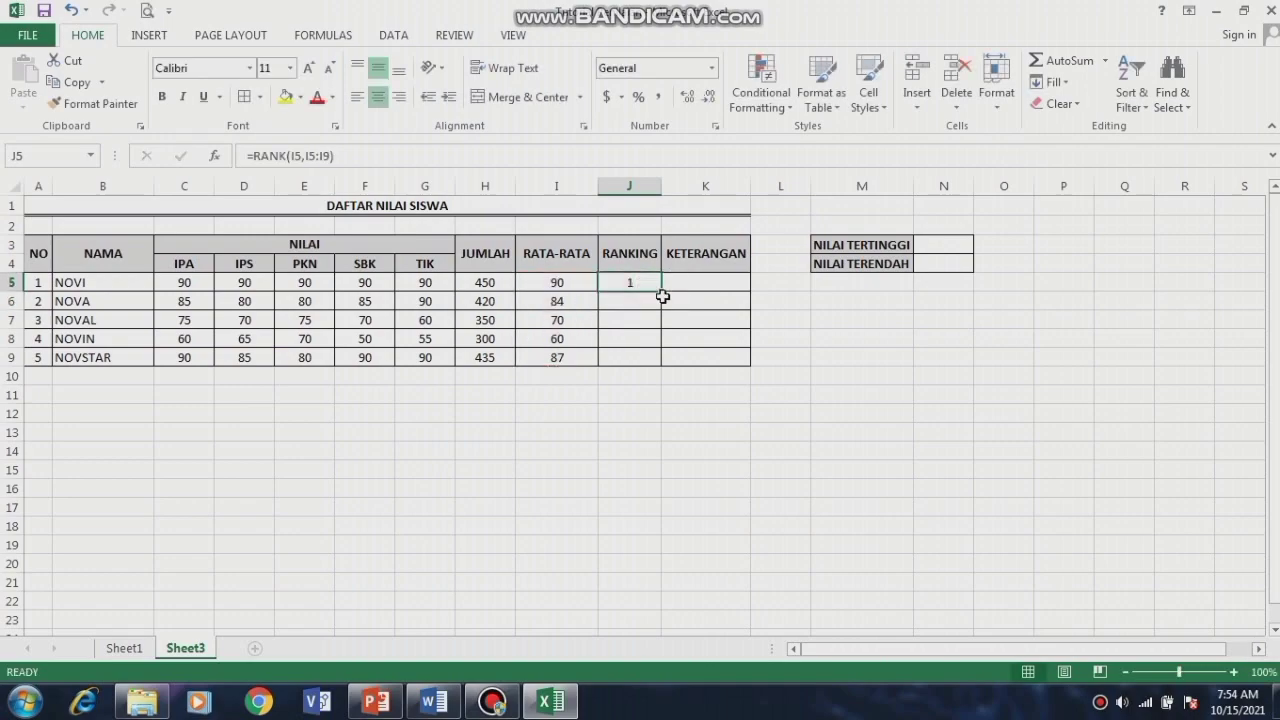
drag(661, 290, 661, 360)
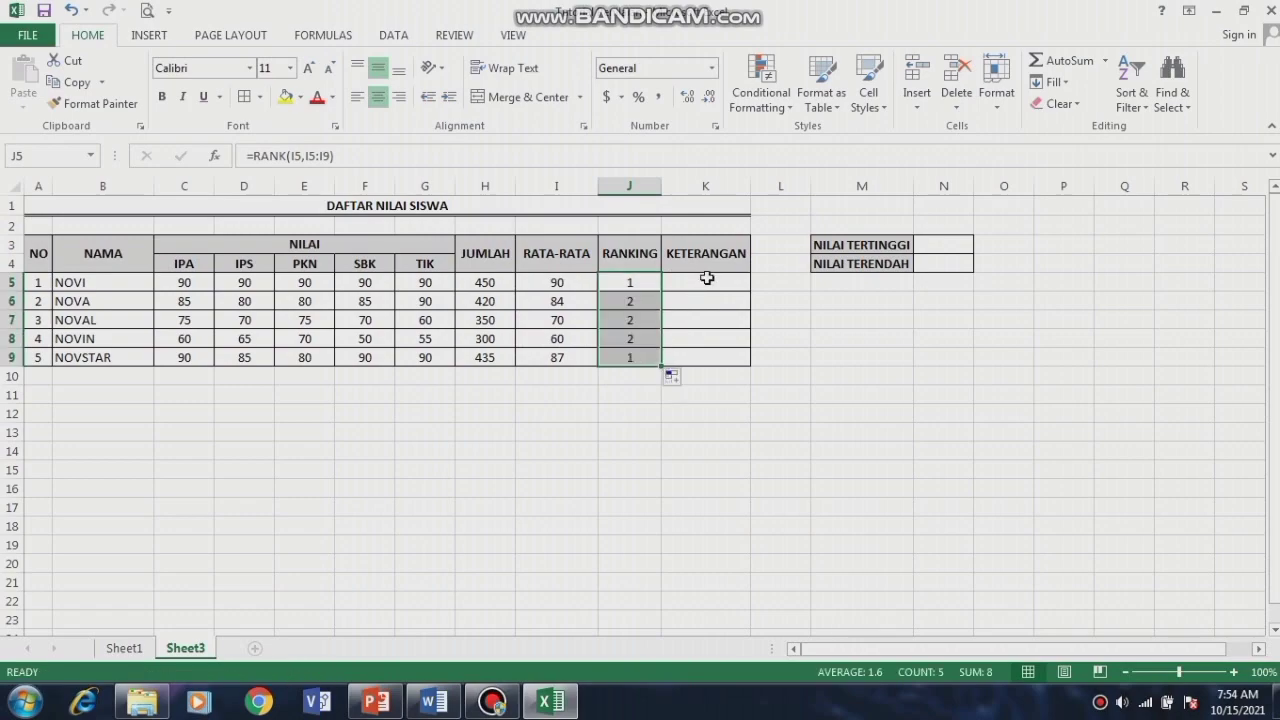
click(706, 290)
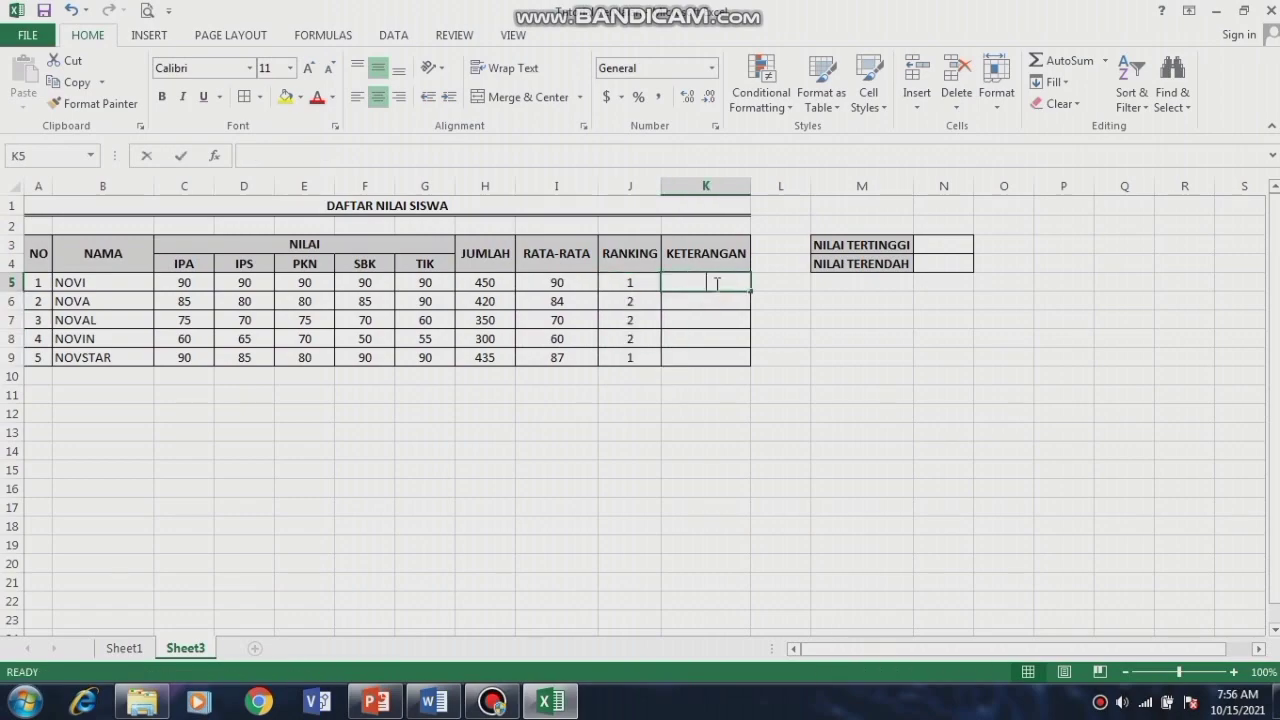
Step: Enter =IF(I5<75,"TIDAK LULUS","LULUS") in K5 and fill it down to K9
text(=)
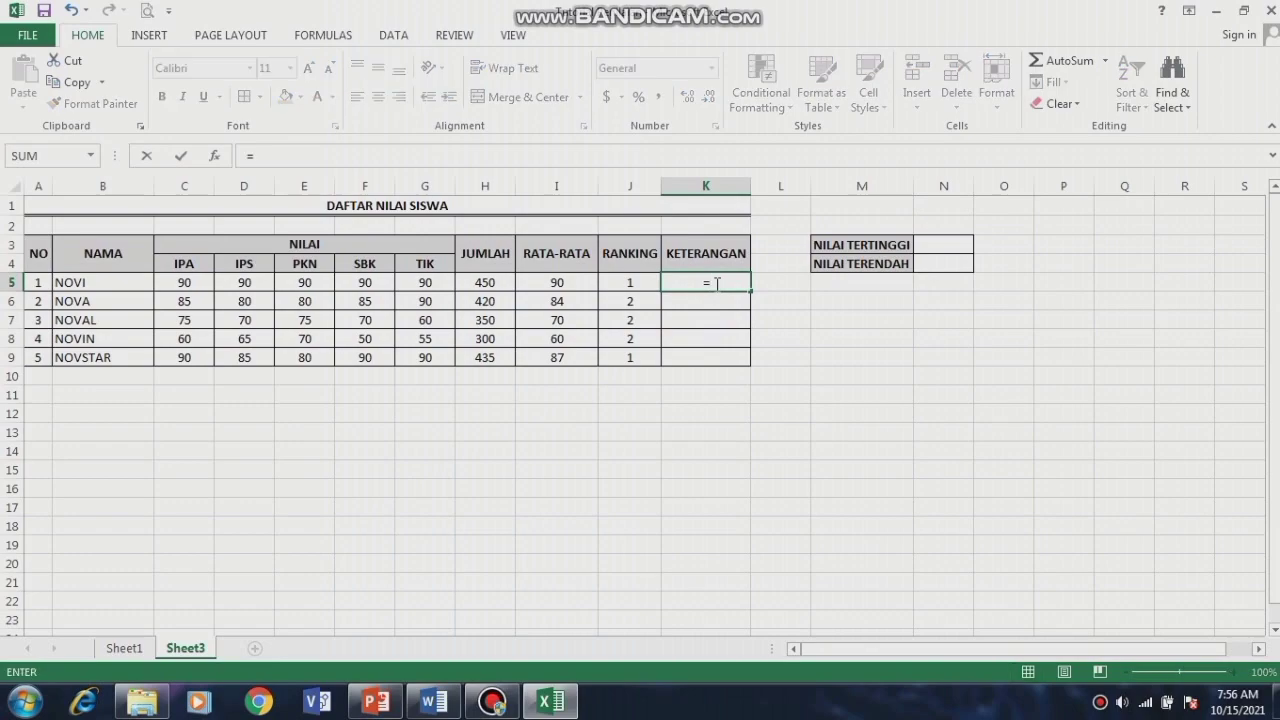
text(IF)
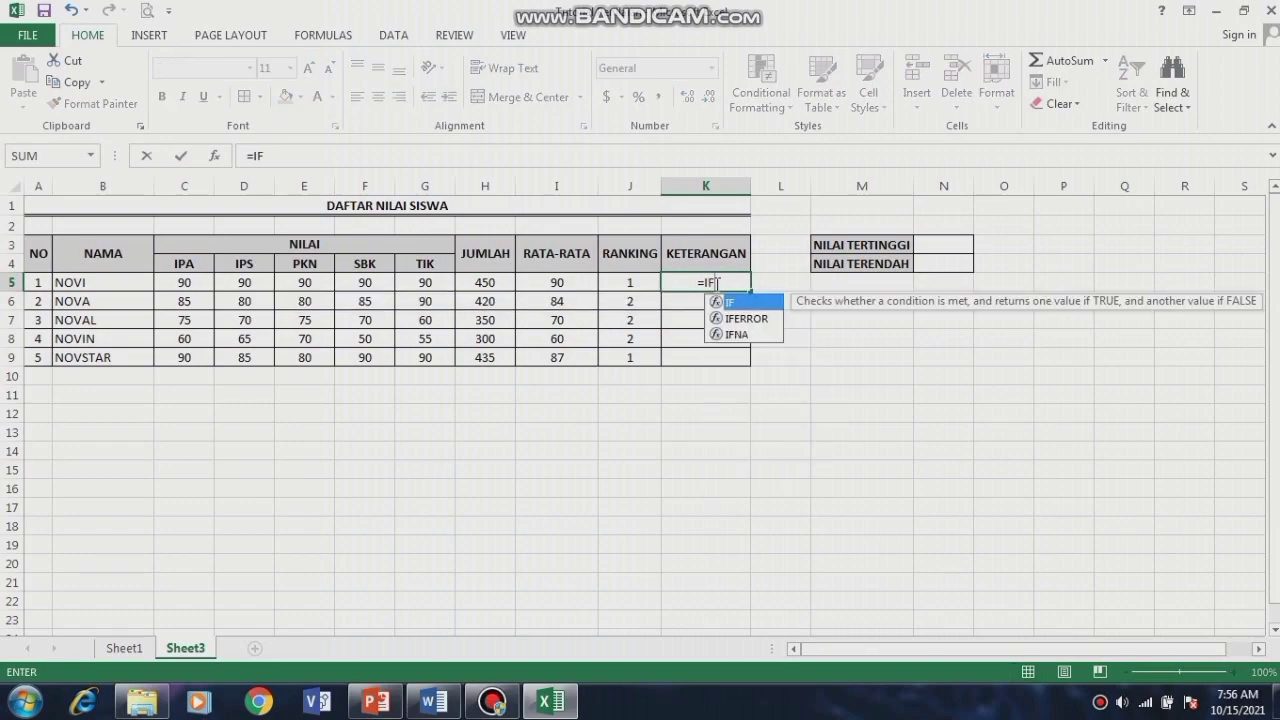
text(()
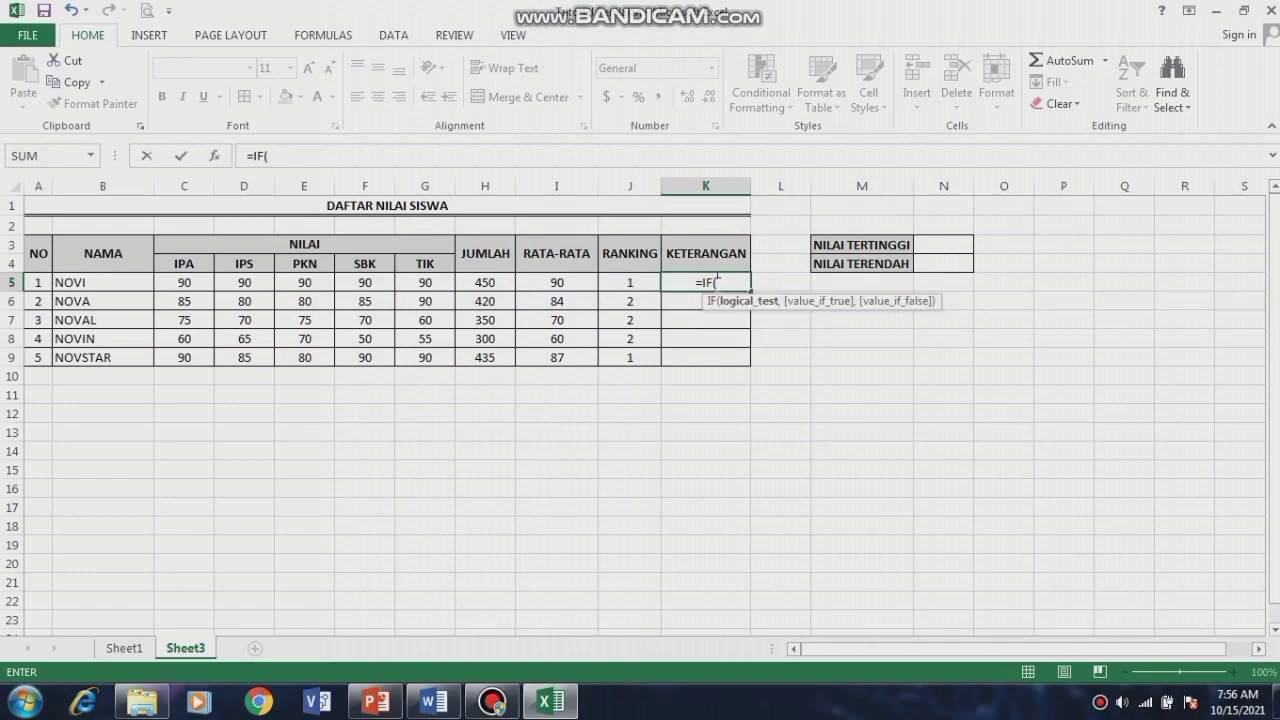
click(560, 284)
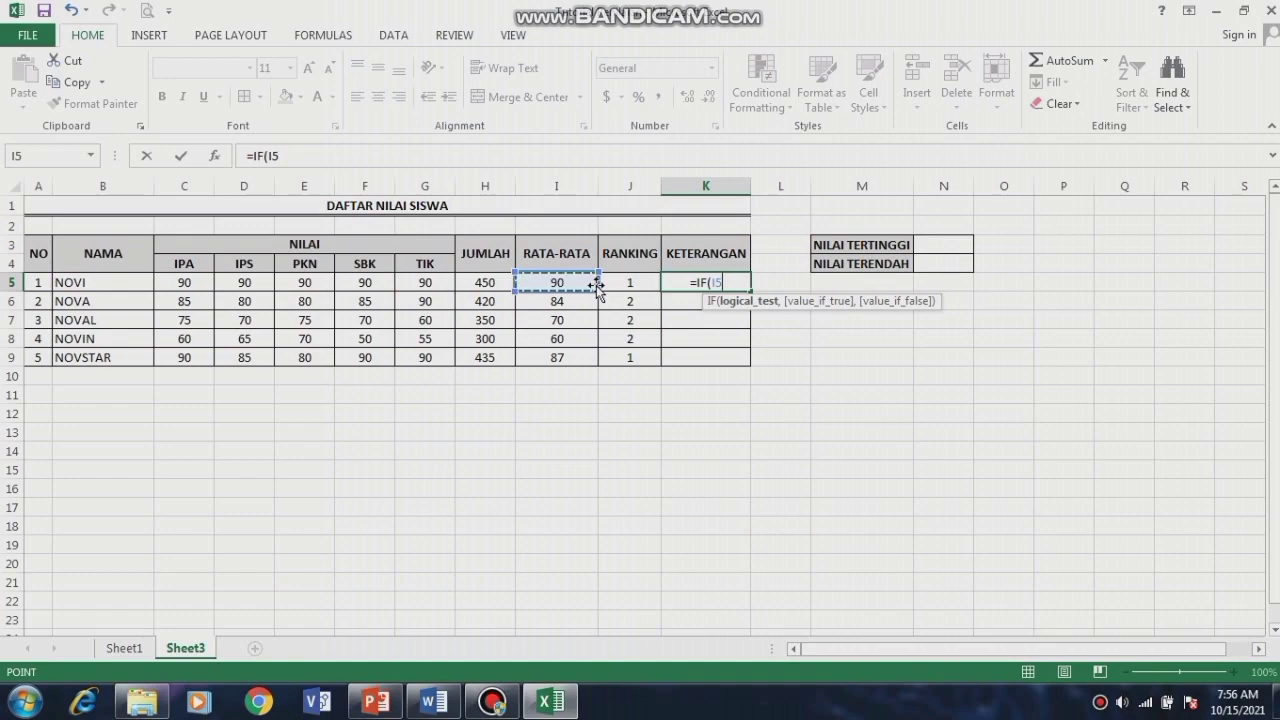
text(<)
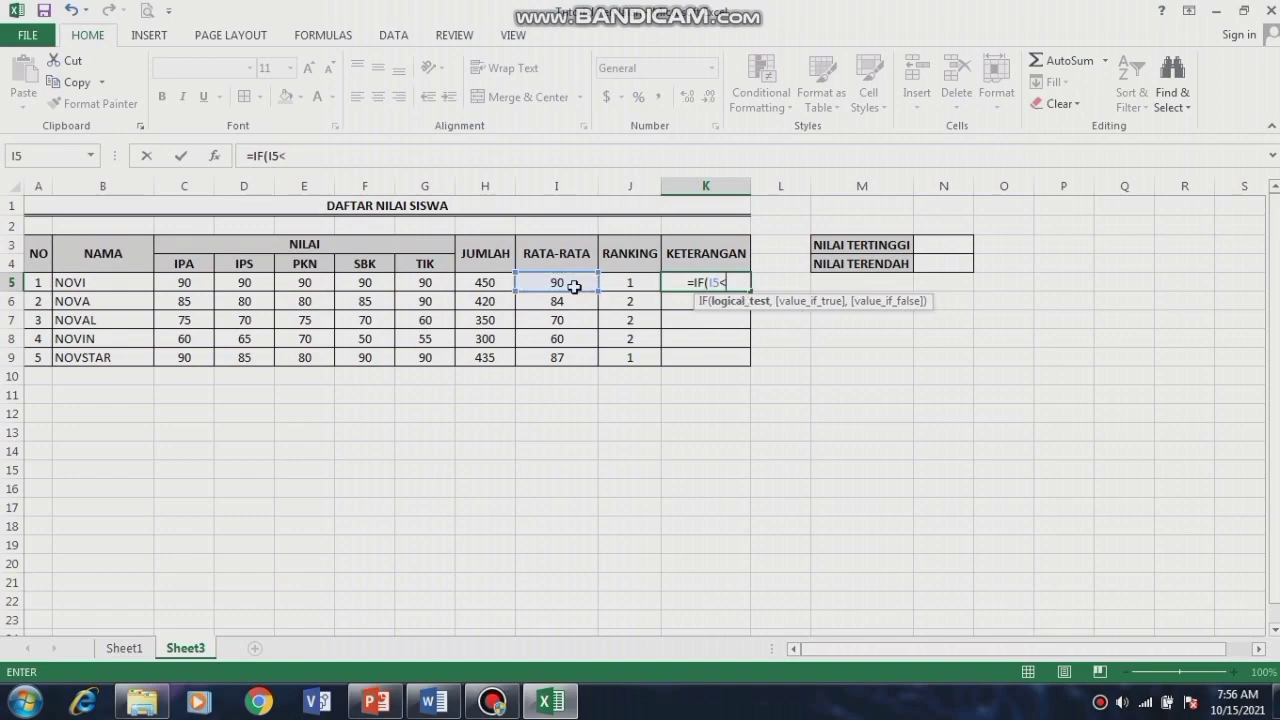
text(75)
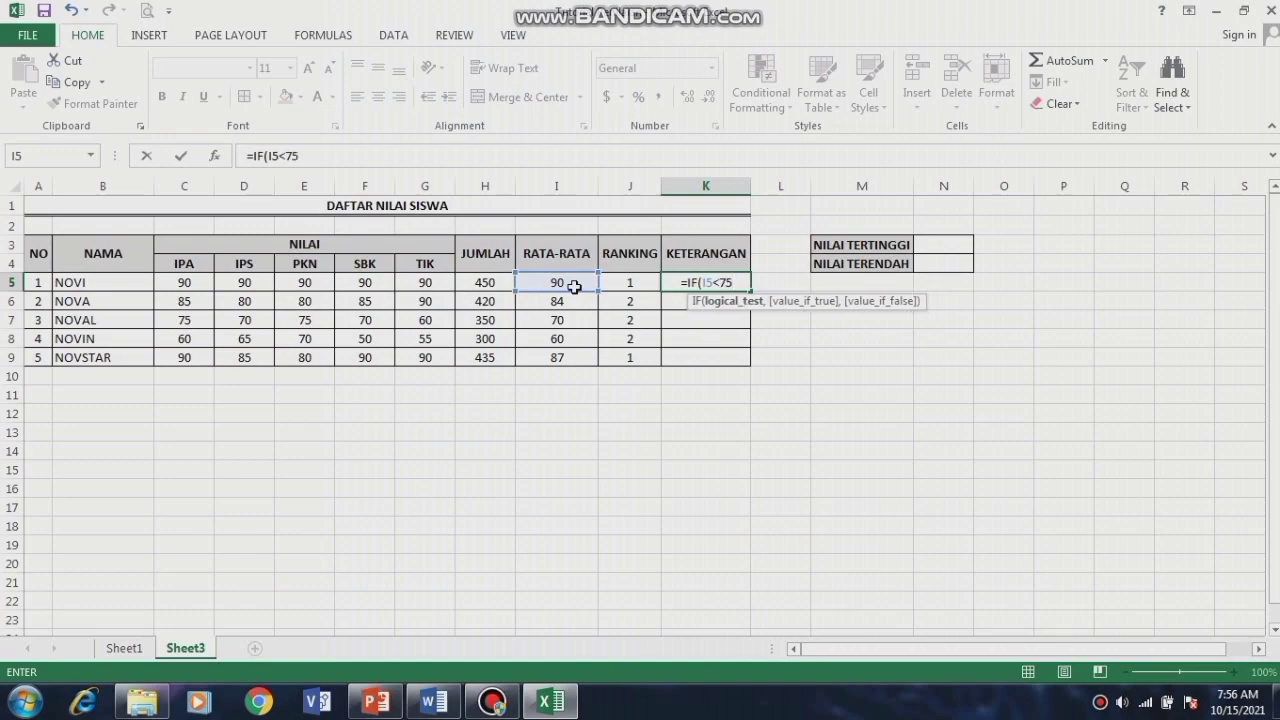
text(,)
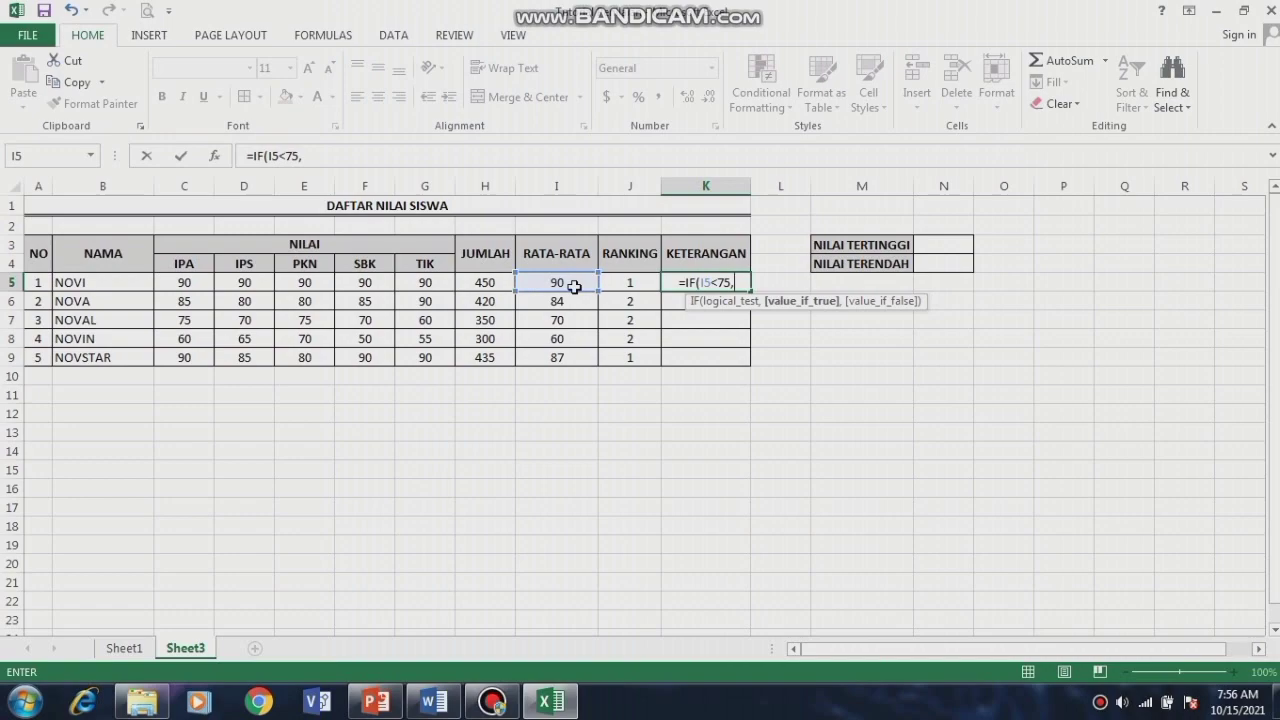
text(")
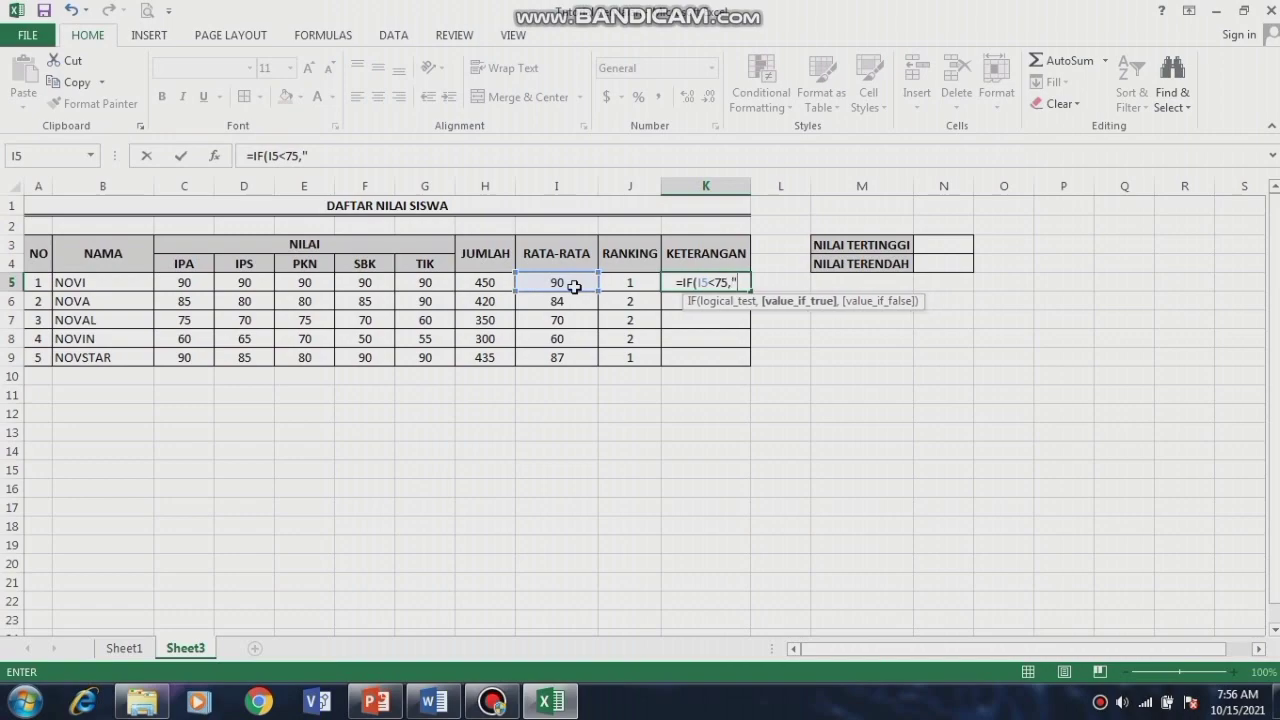
text(TIDA)
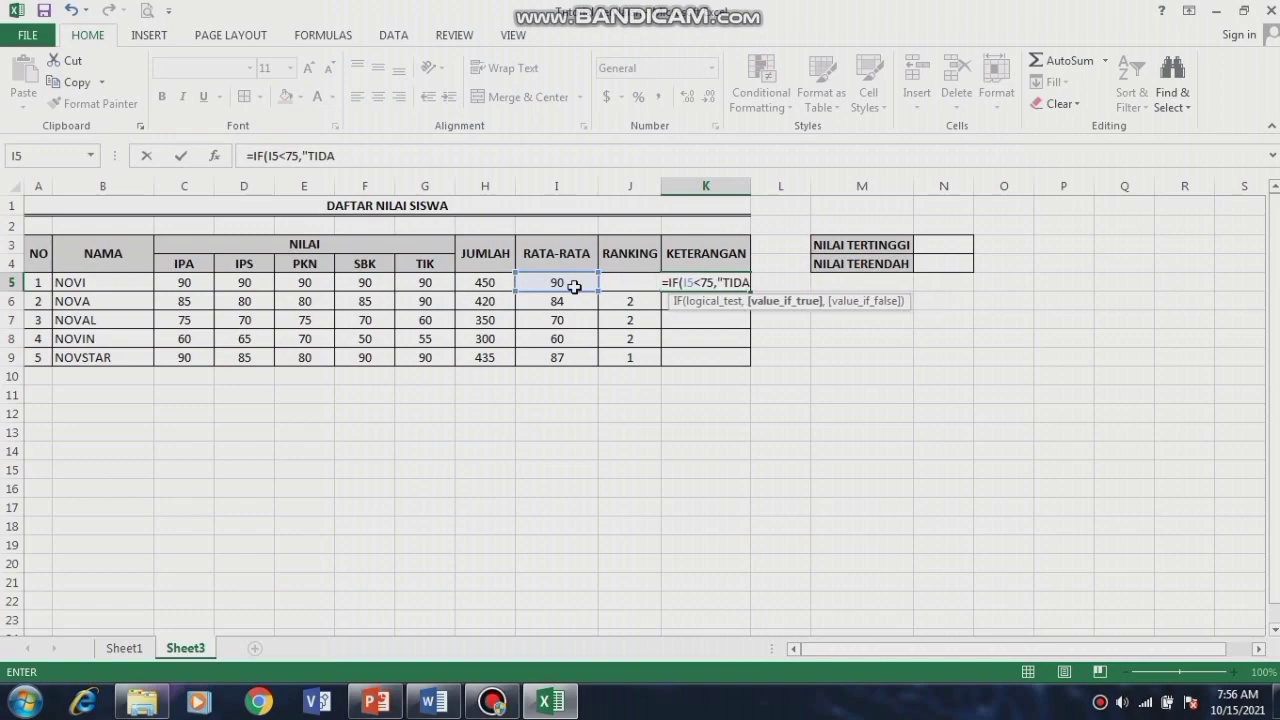
text(K LULUS)
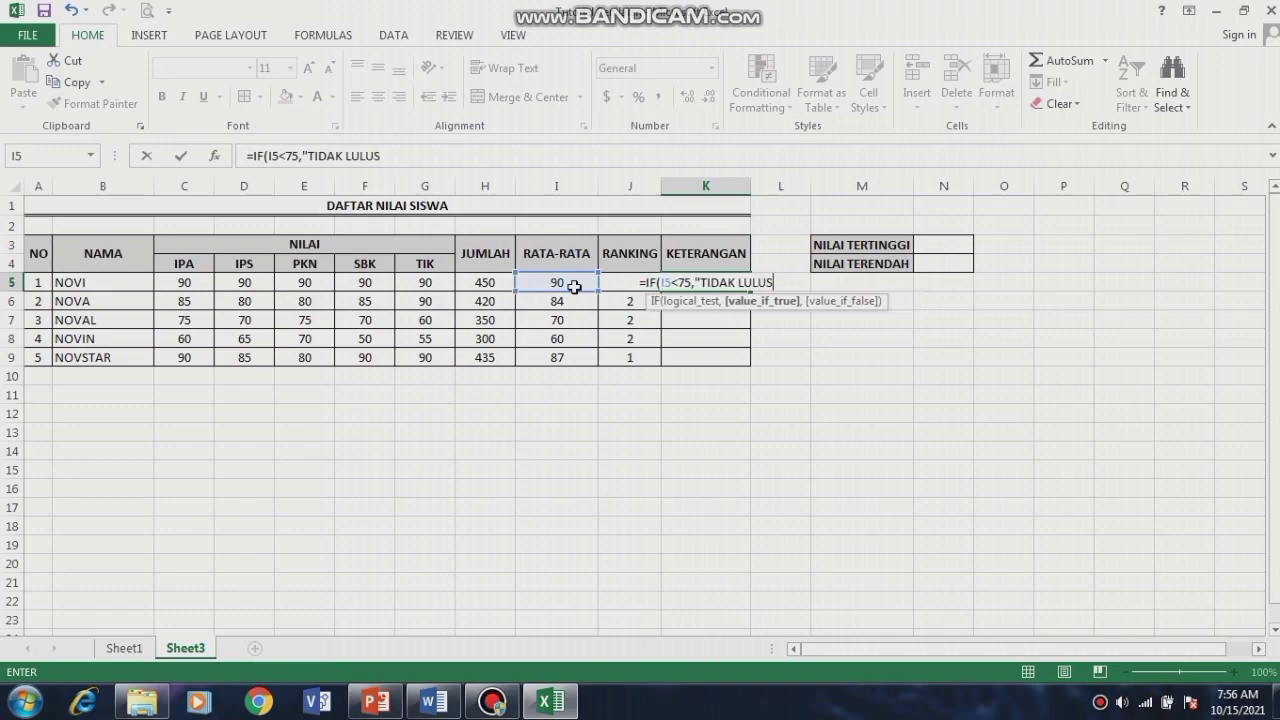
text(")
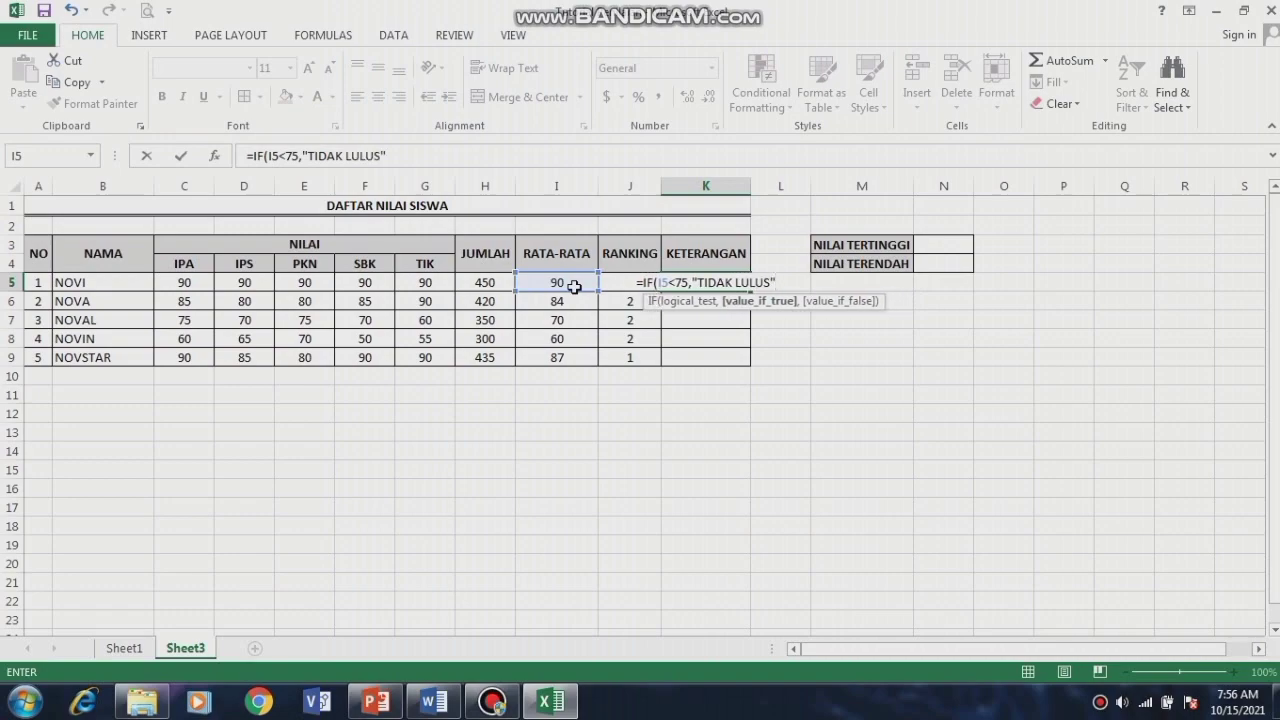
text(,)
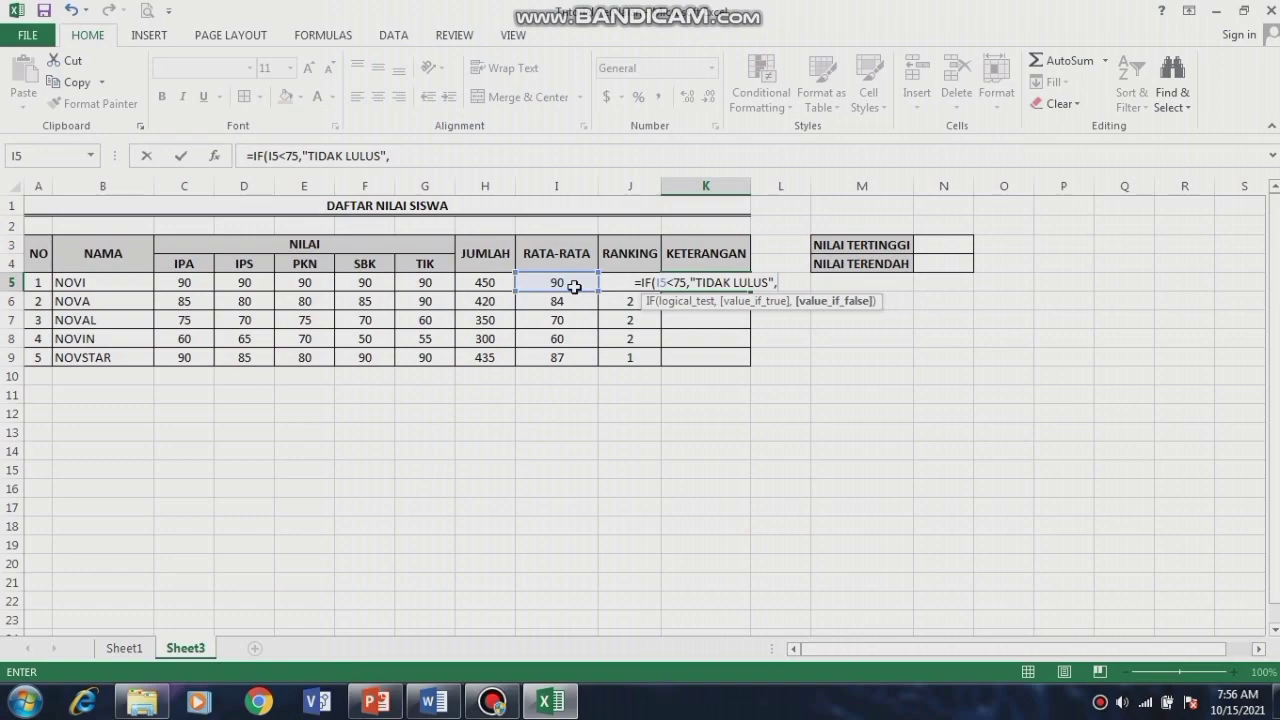
text(")
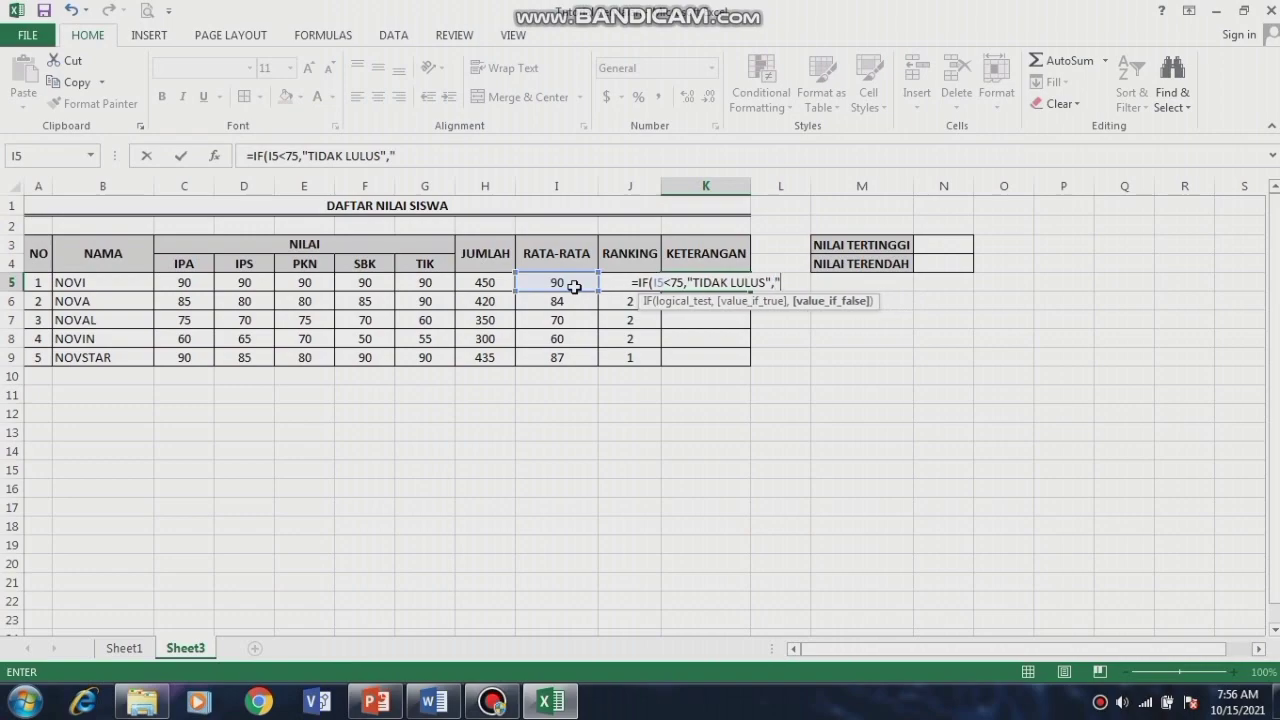
text(LULUS)
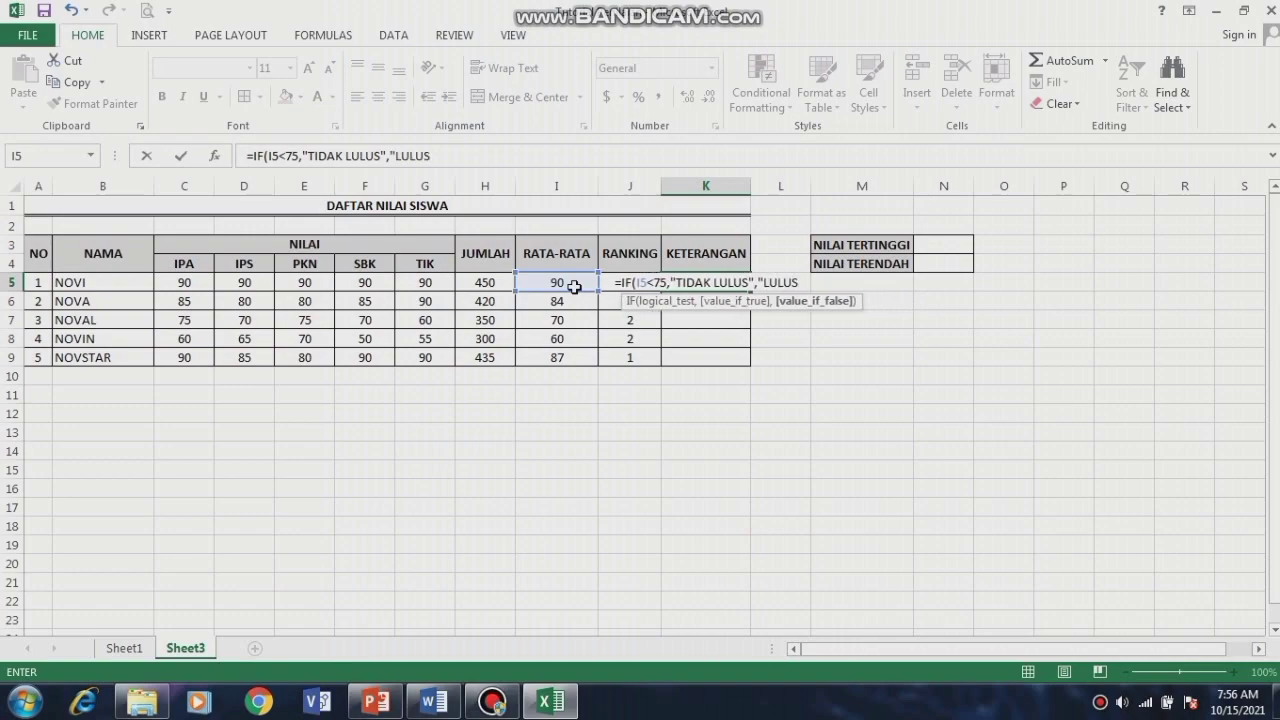
text("))
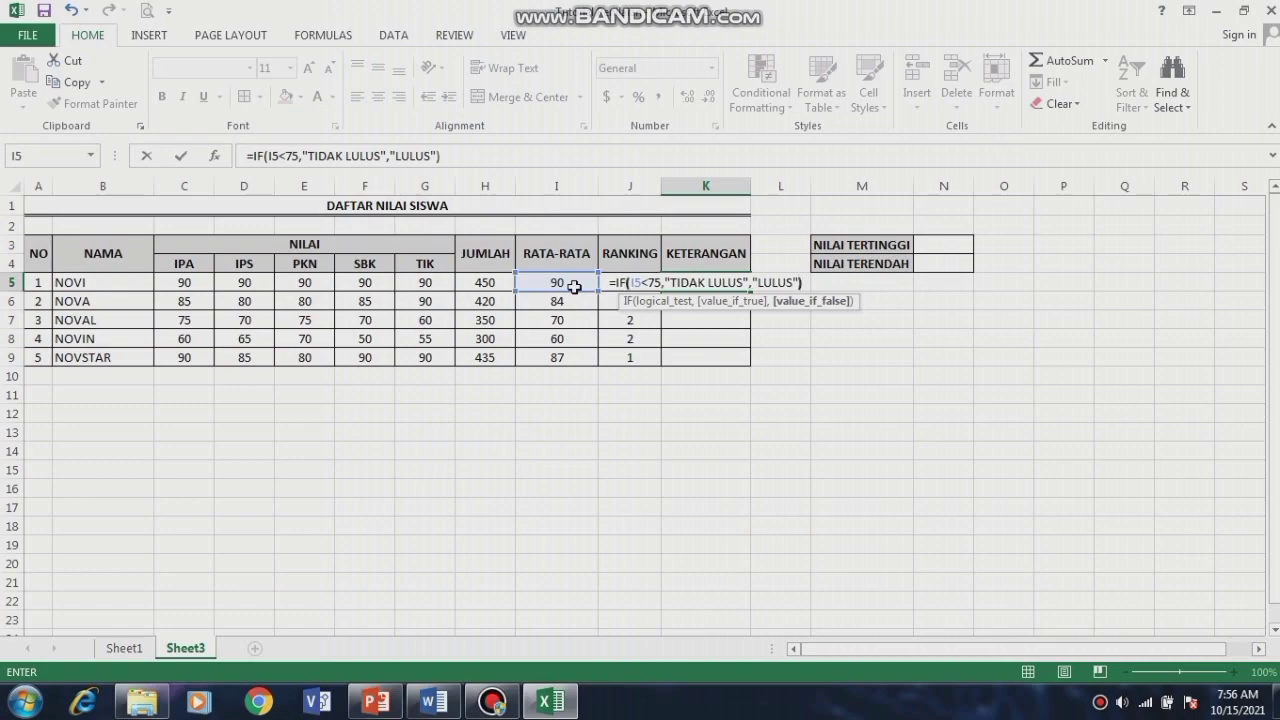
key(Return)
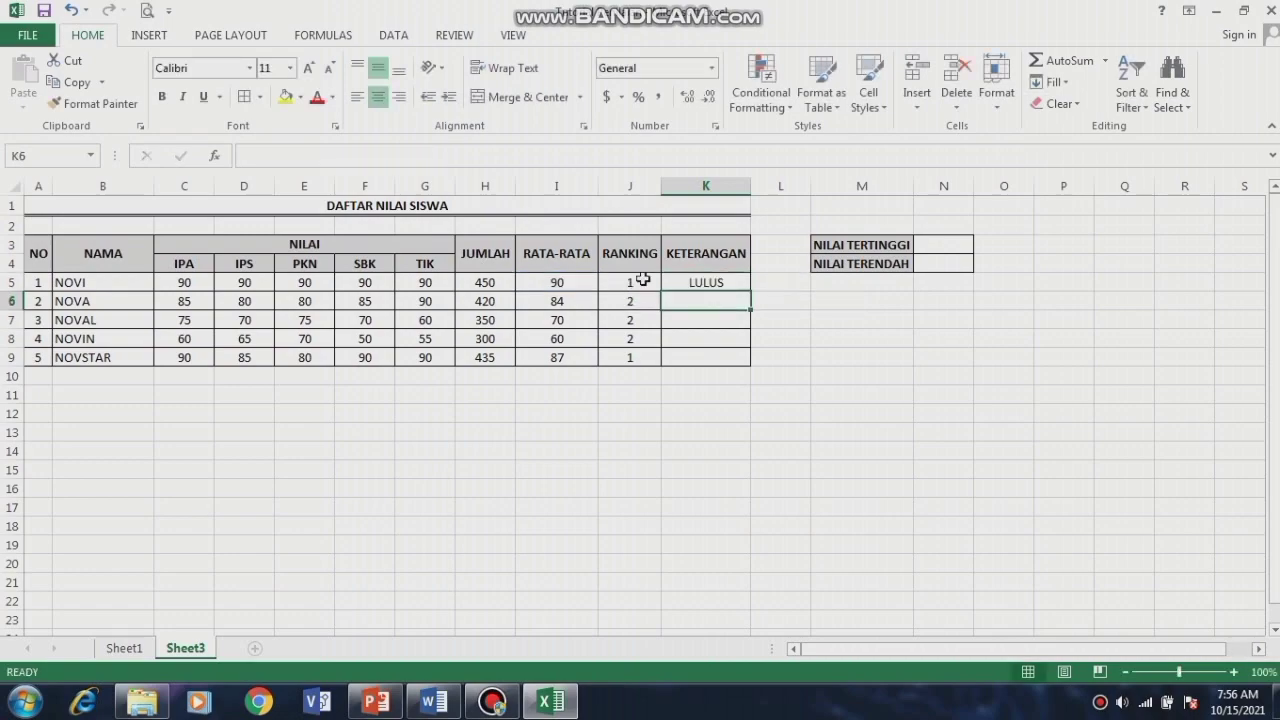
click(690, 281)
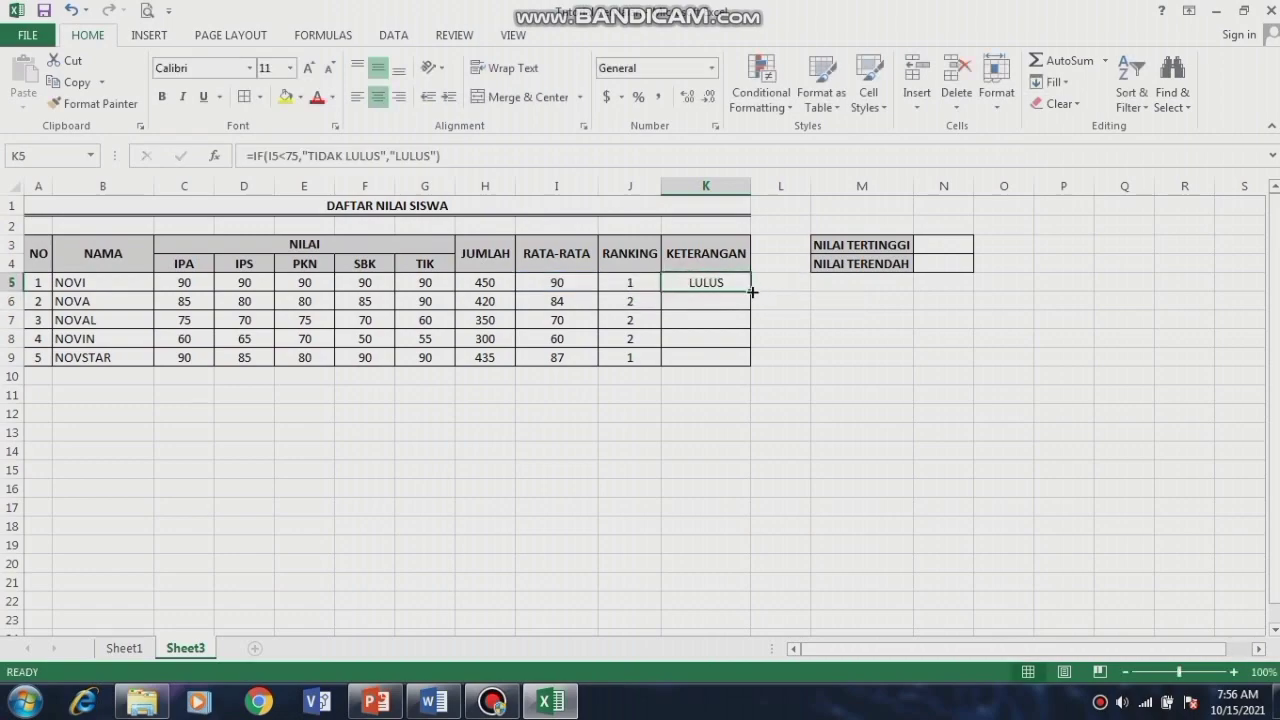
drag(749, 289, 750, 367)
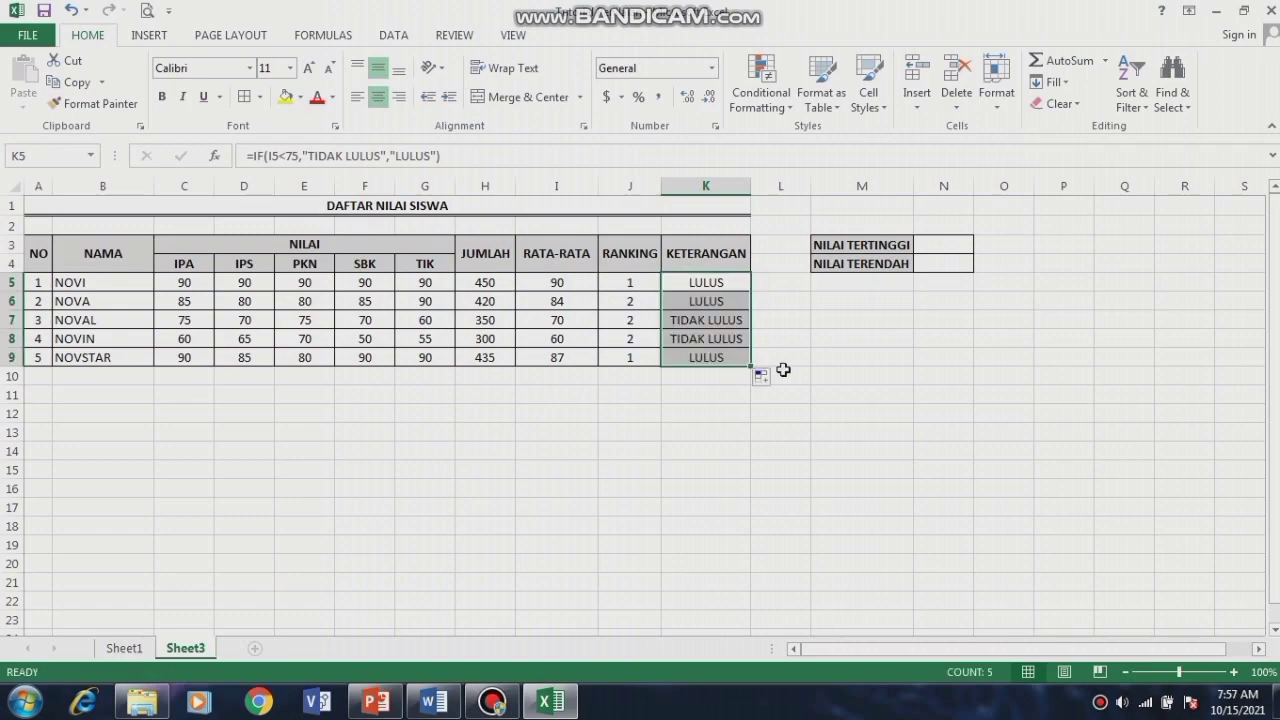
click(779, 361)
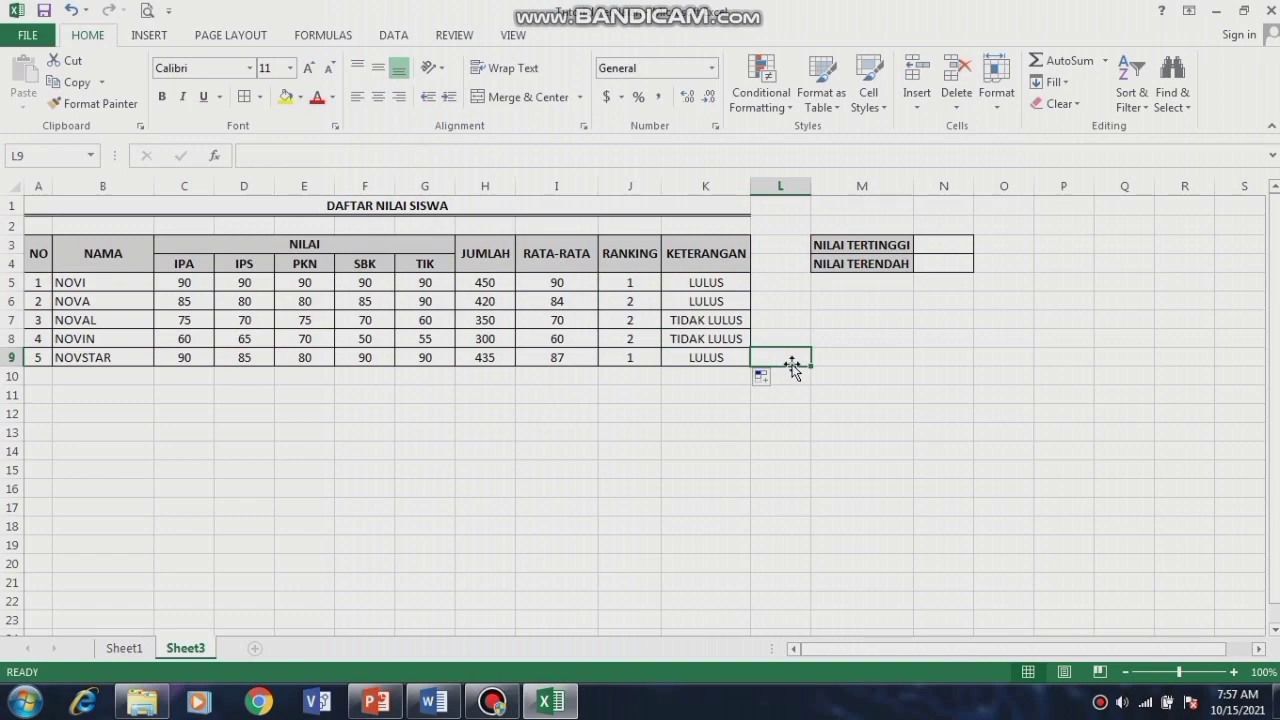
click(929, 242)
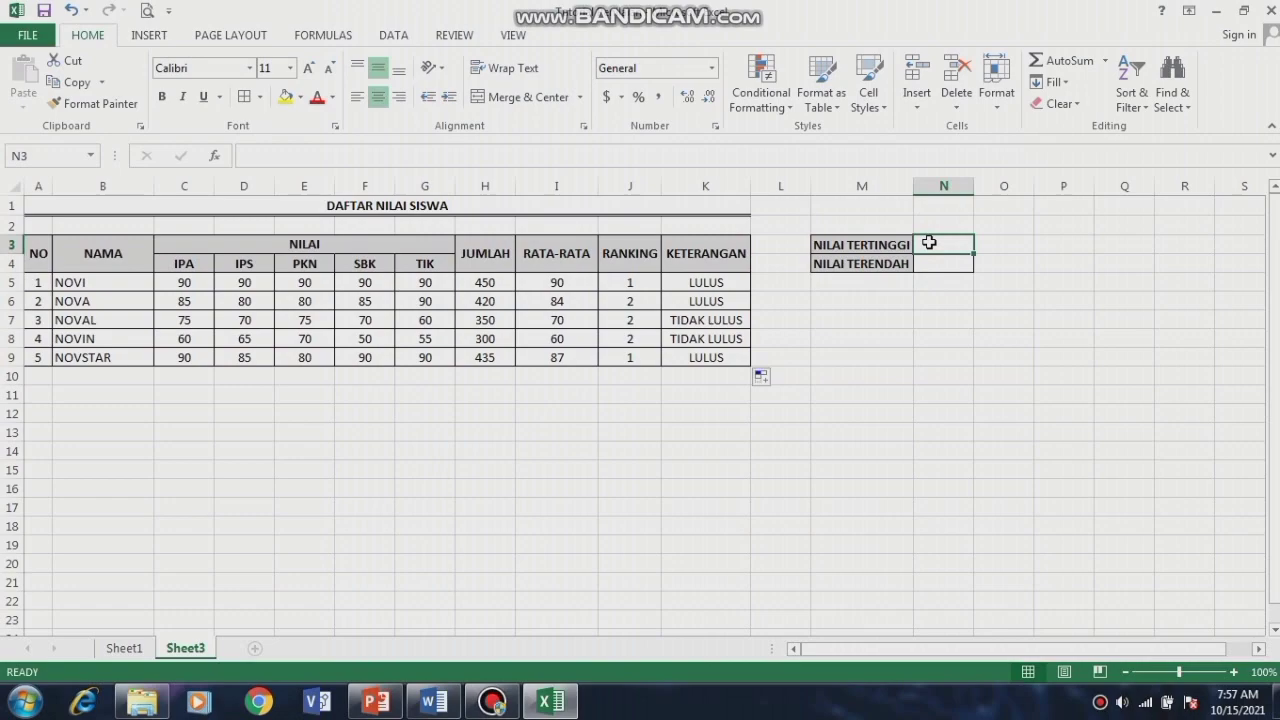
Step: Enter =MAX(I5:I9) in N3 for NILAI TERTINGGI, showing 90
text(=)
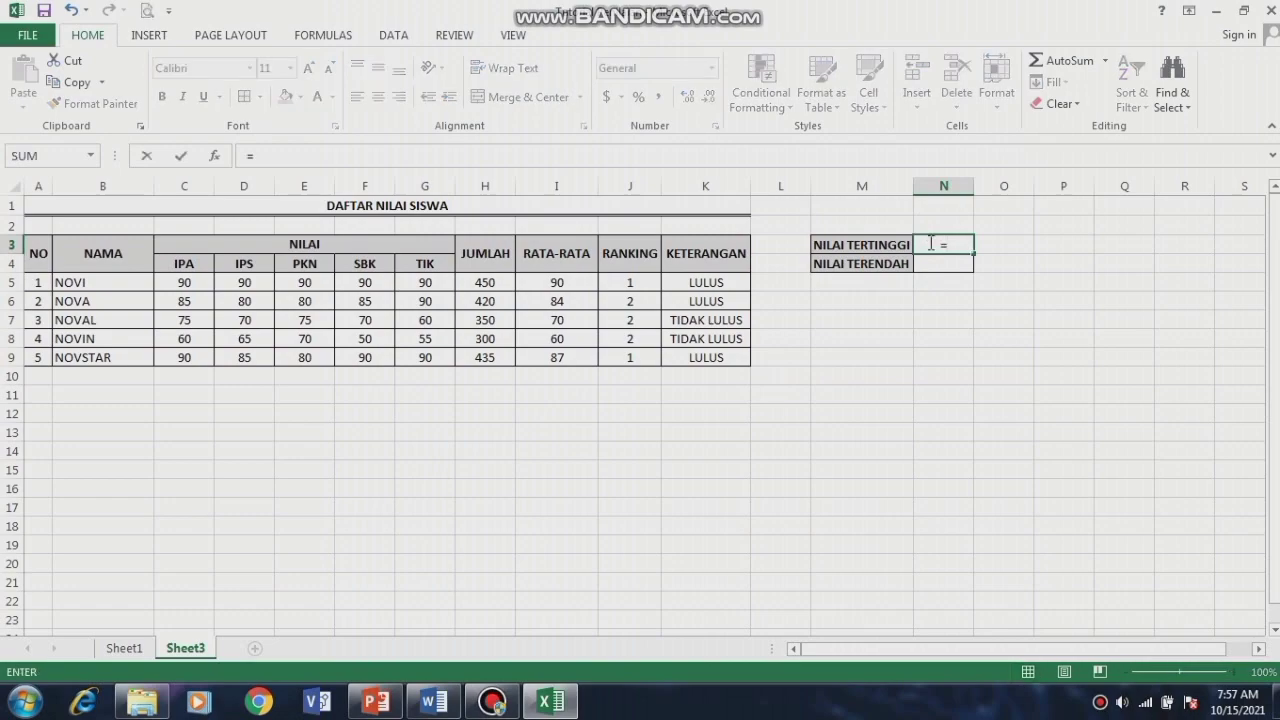
text(MA)
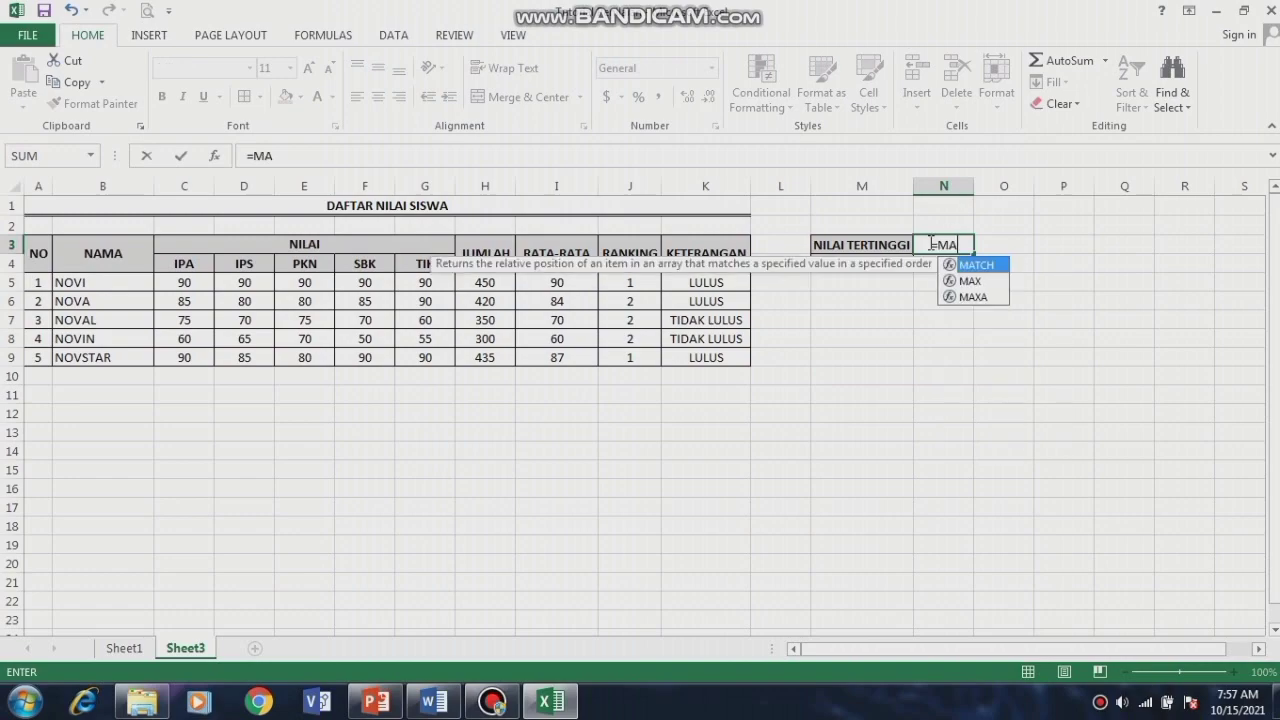
text(X()
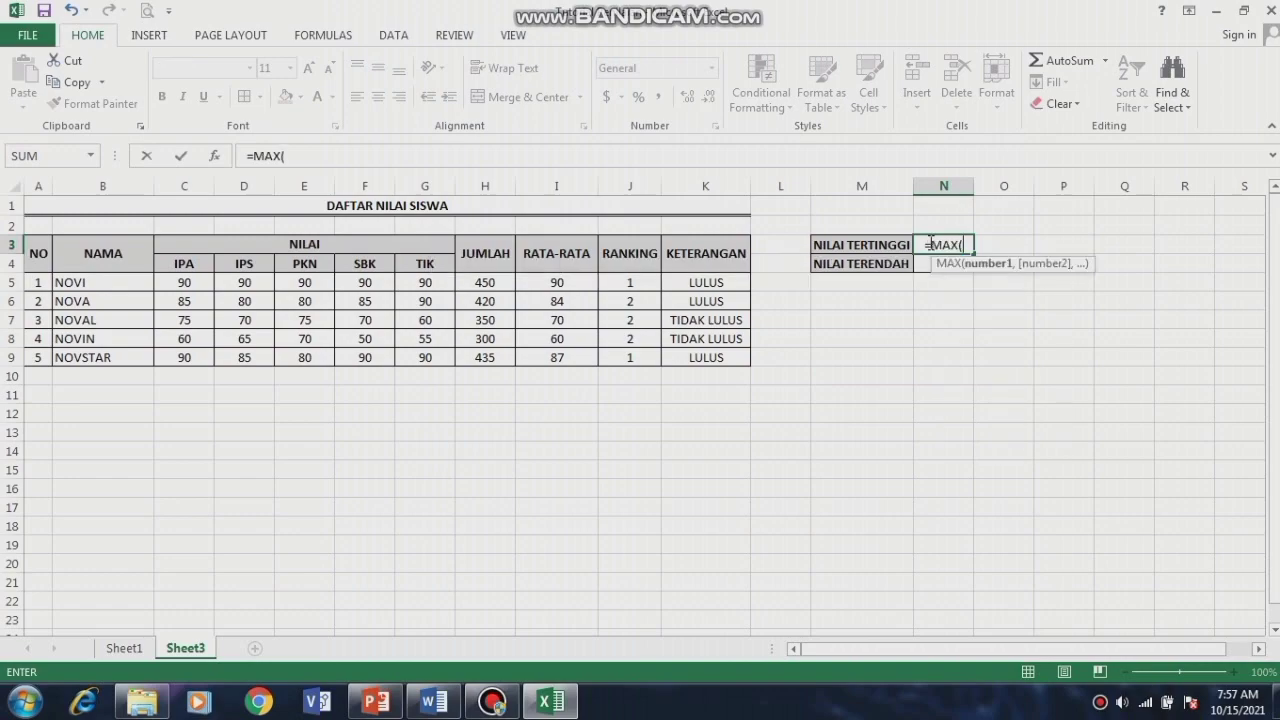
click(531, 282)
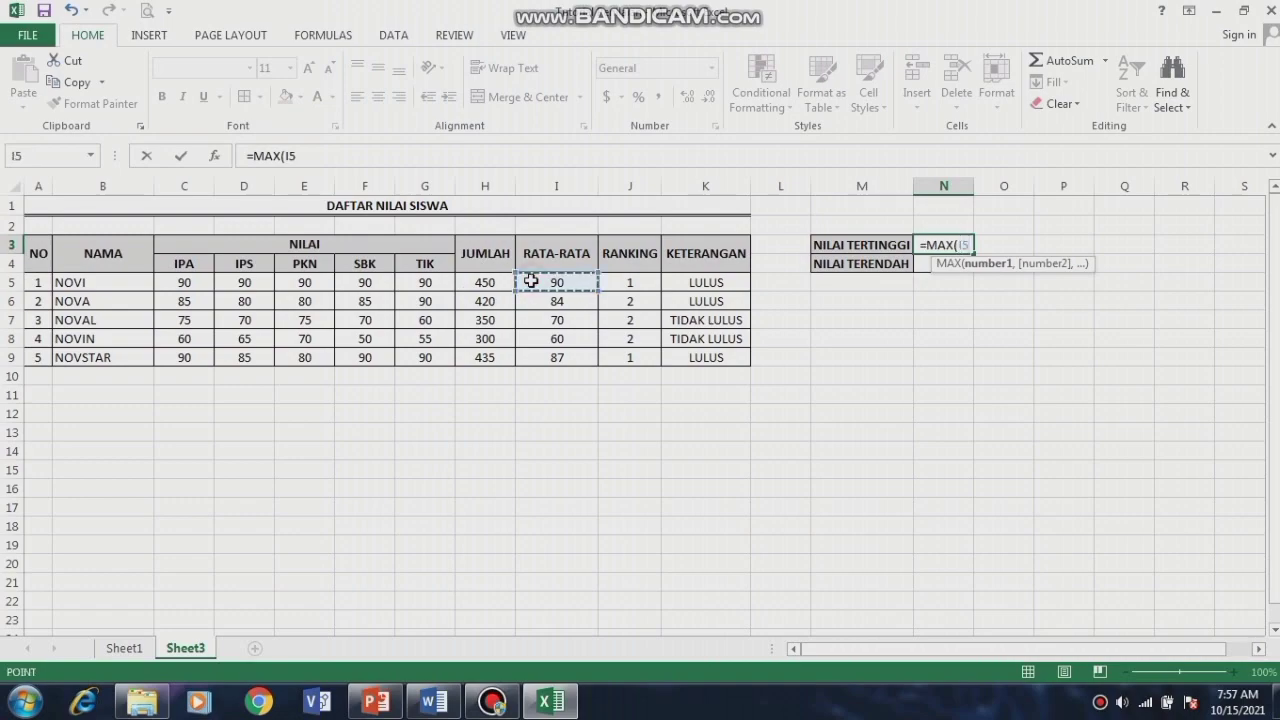
shift+click(542, 357)
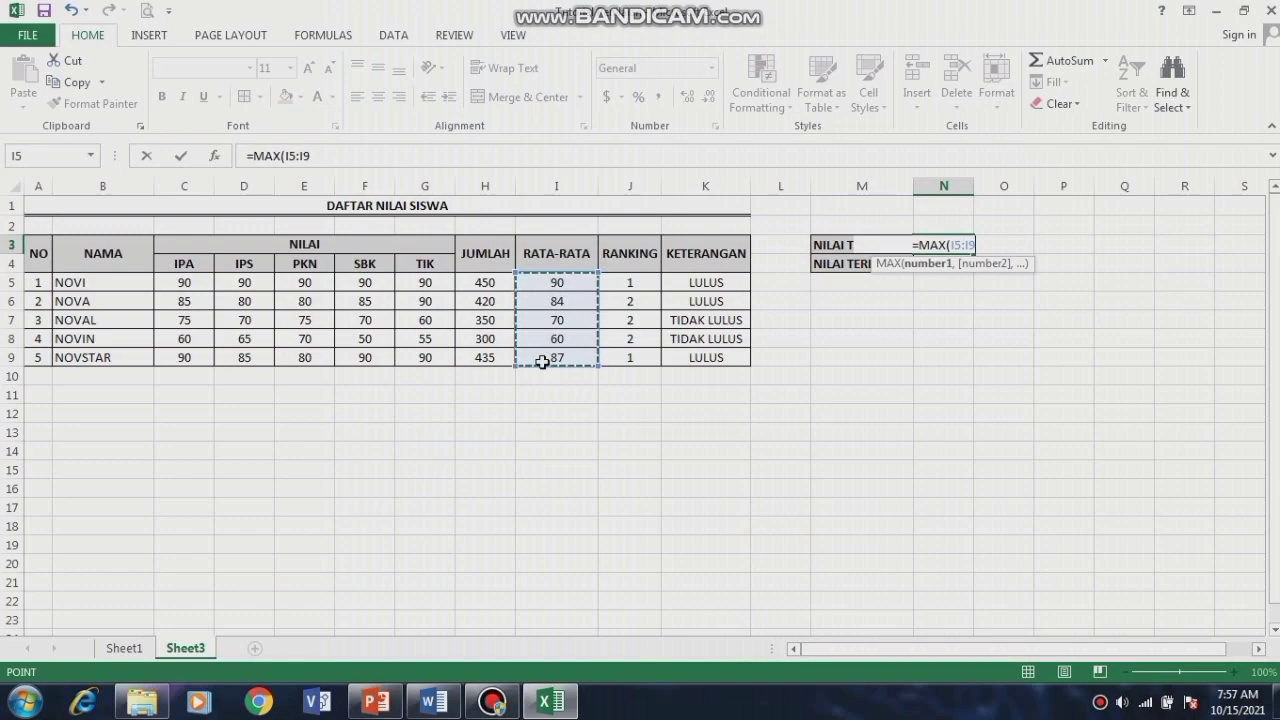
text())
key(Return)
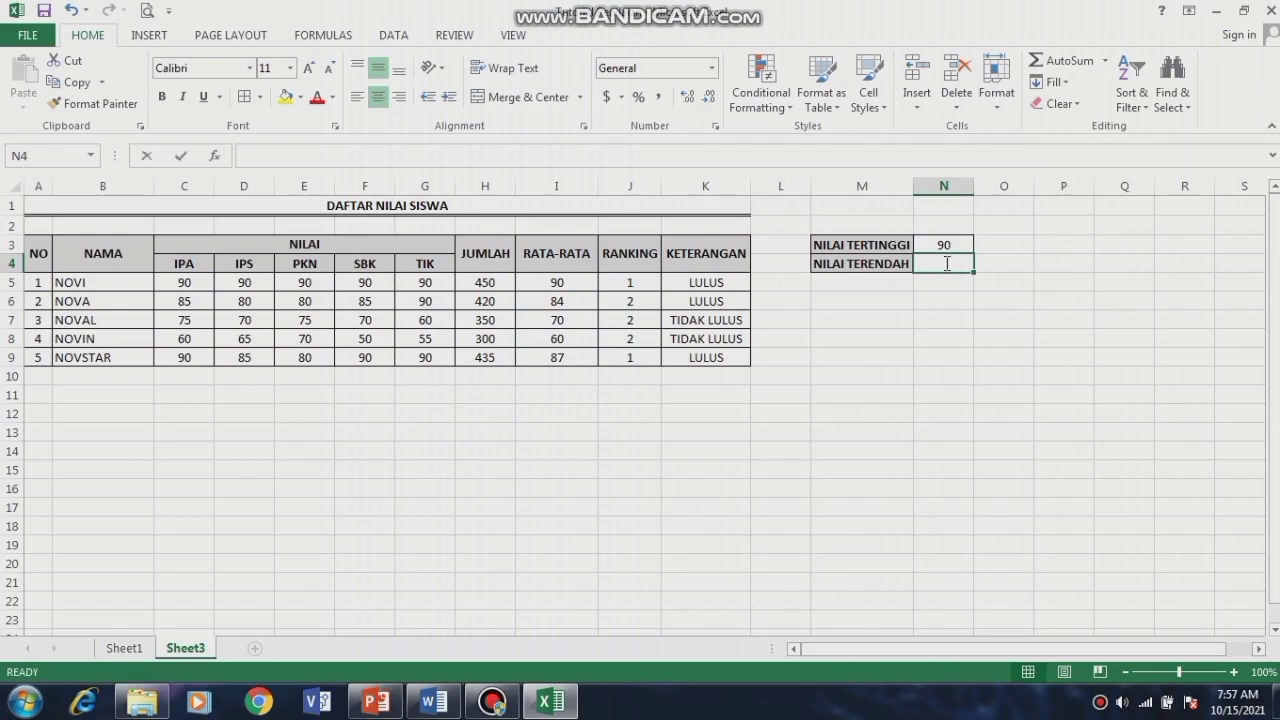
Step: Enter =MIN(I5:I9) in N4 for NILAI TERENDAH, showing 60
text(=MIN)
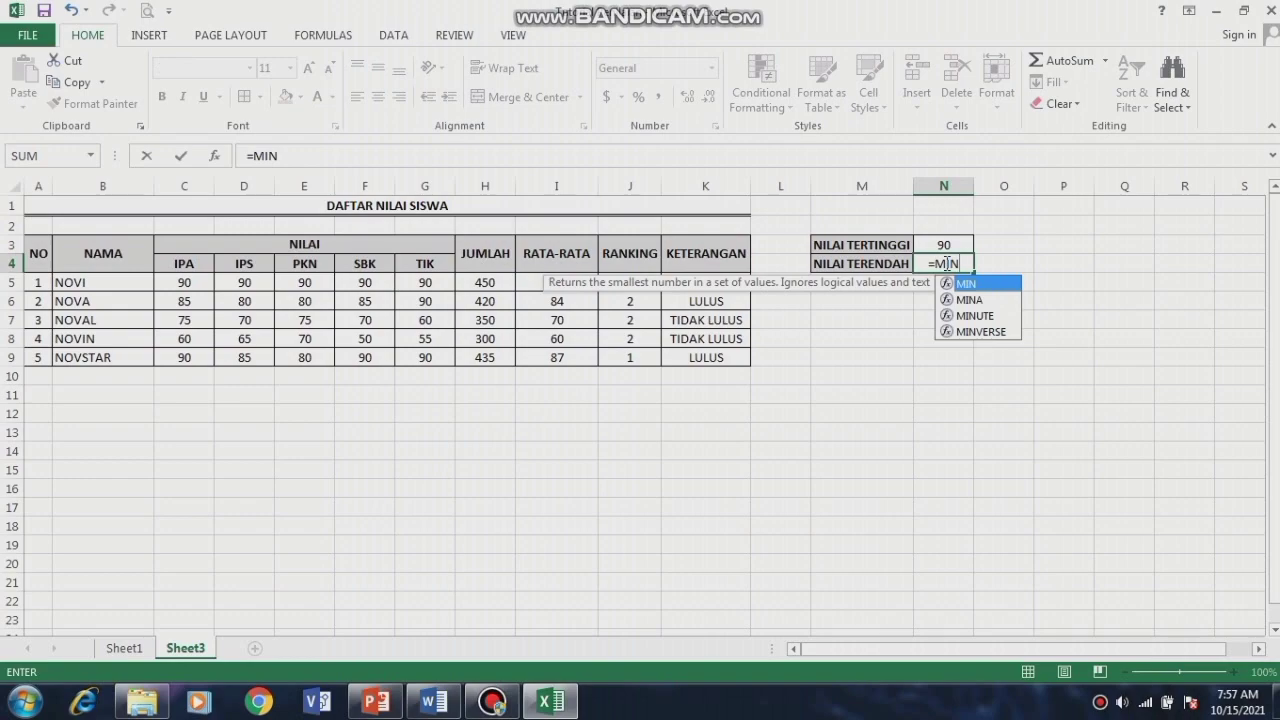
text(()
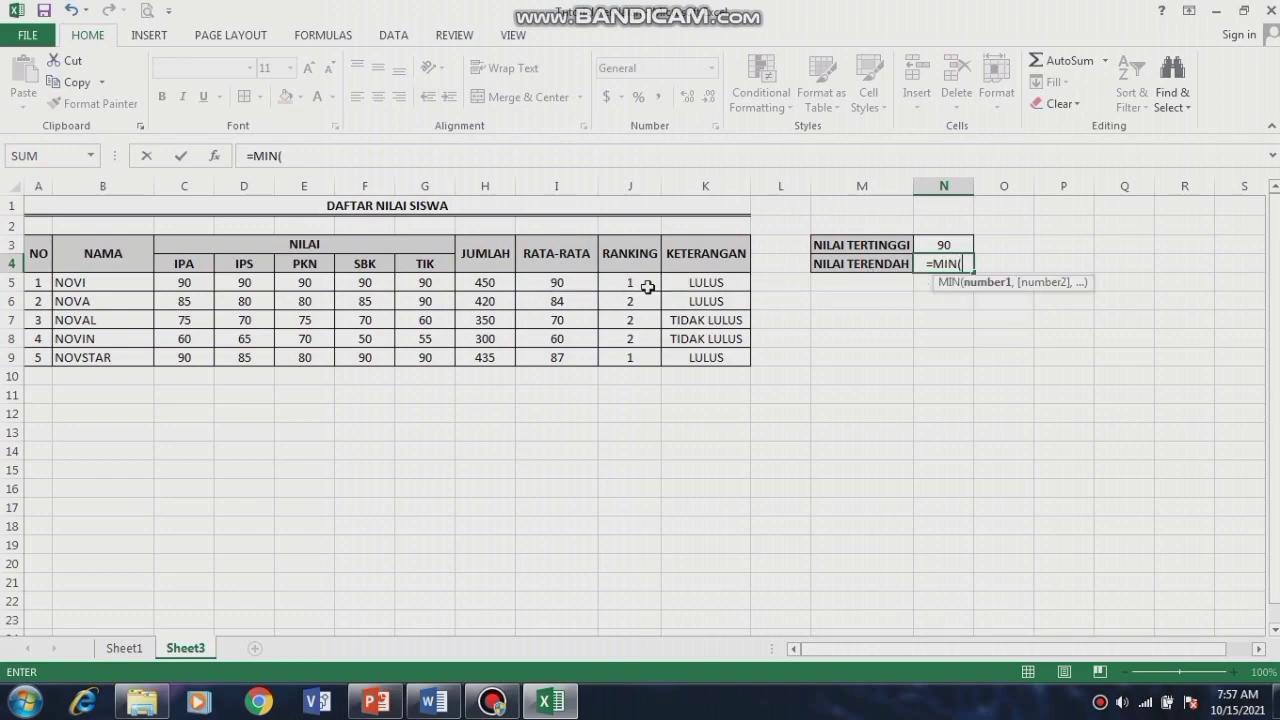
click(575, 282)
drag(574, 341, 574, 357)
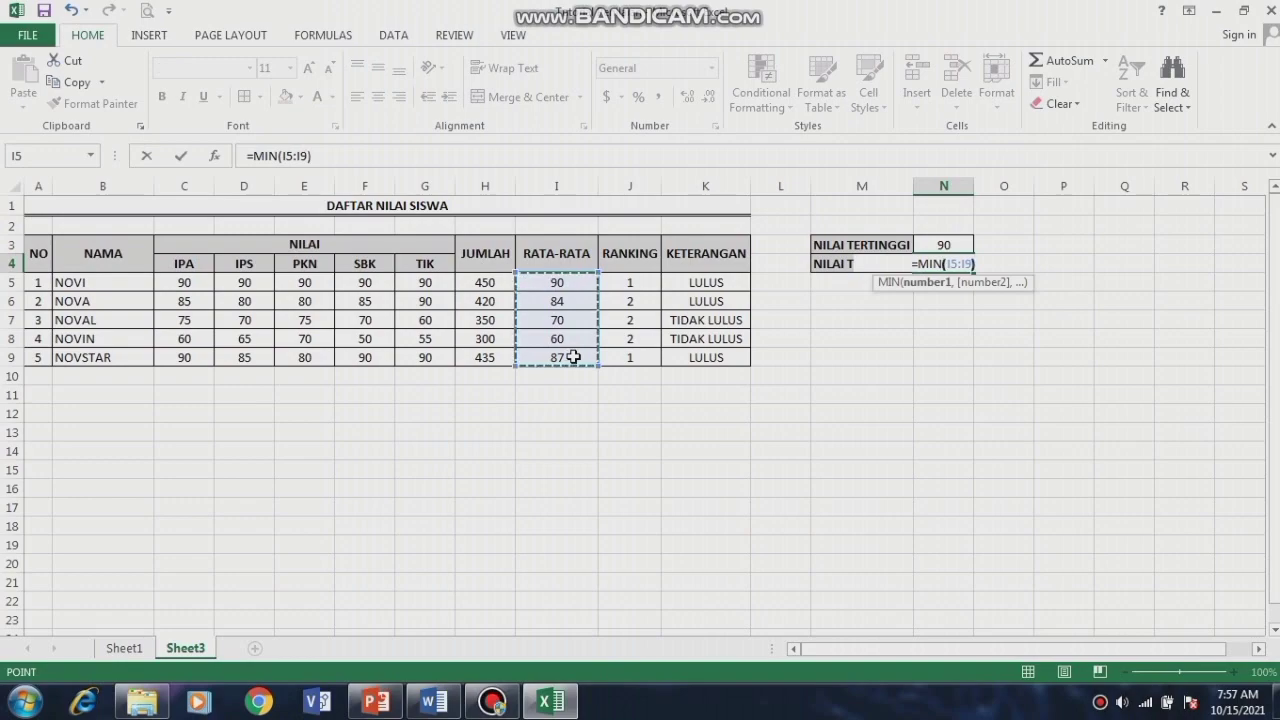
key(Return)
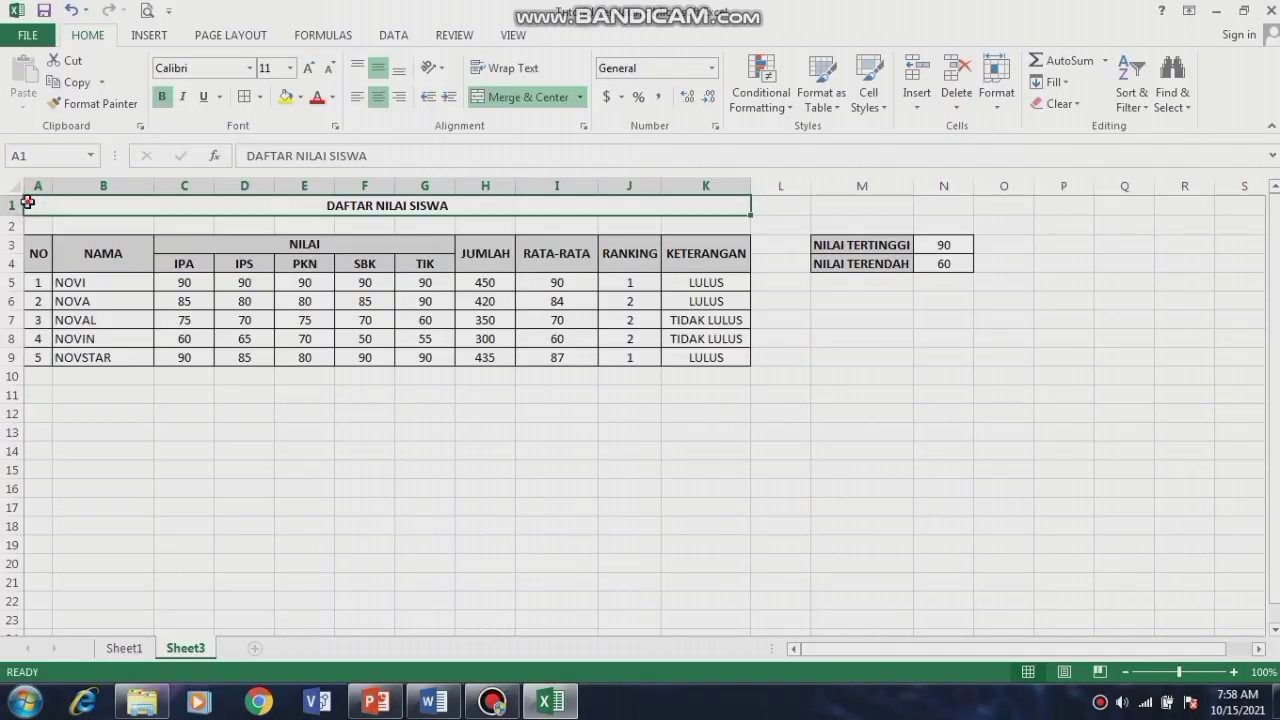
Step: Drag from A1 to K9 to select the whole DAFTAR NILAI SISWA table
drag(27, 202, 369, 355)
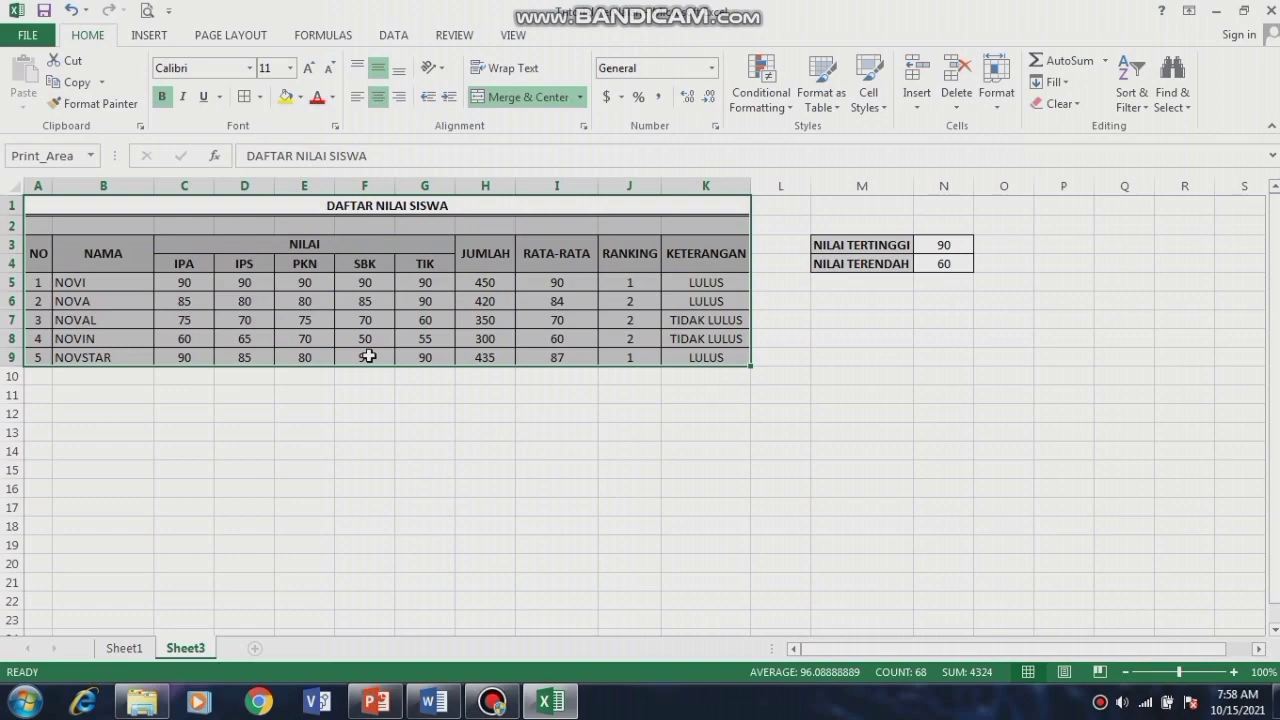
Step: Set the A1:K9 grade table as the print area and change the paper size to A4
click(226, 36)
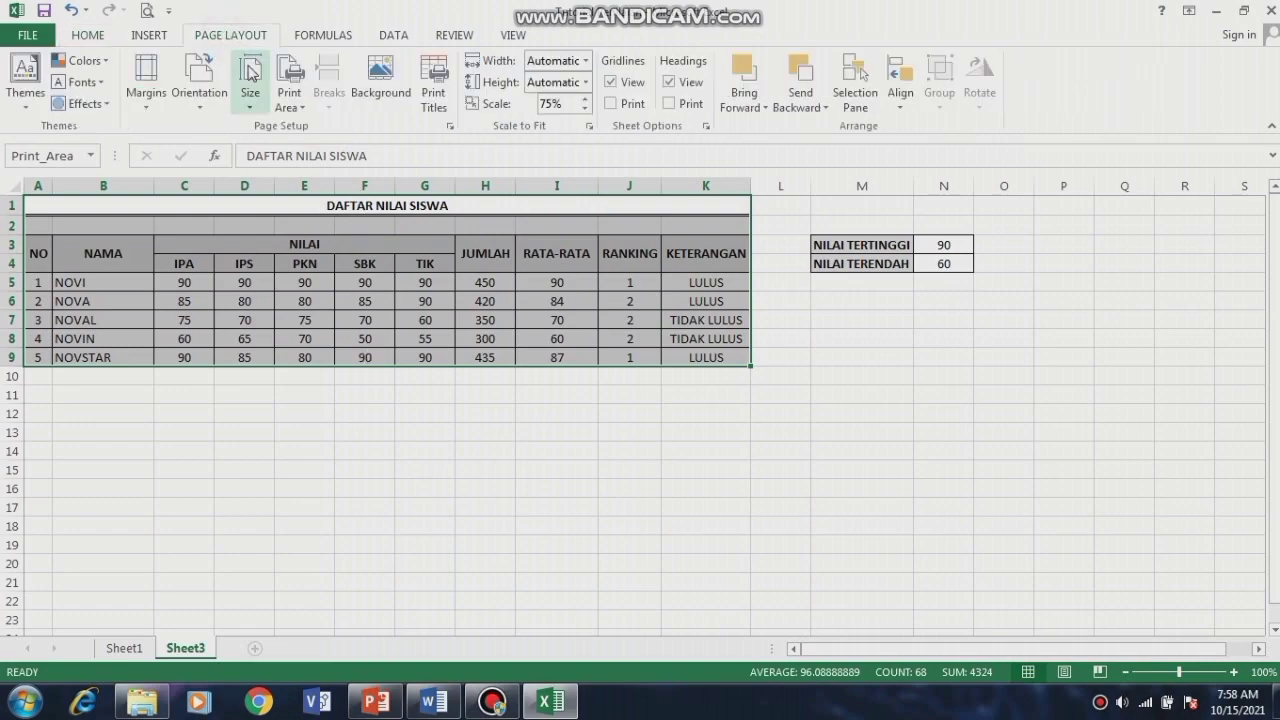
click(250, 68)
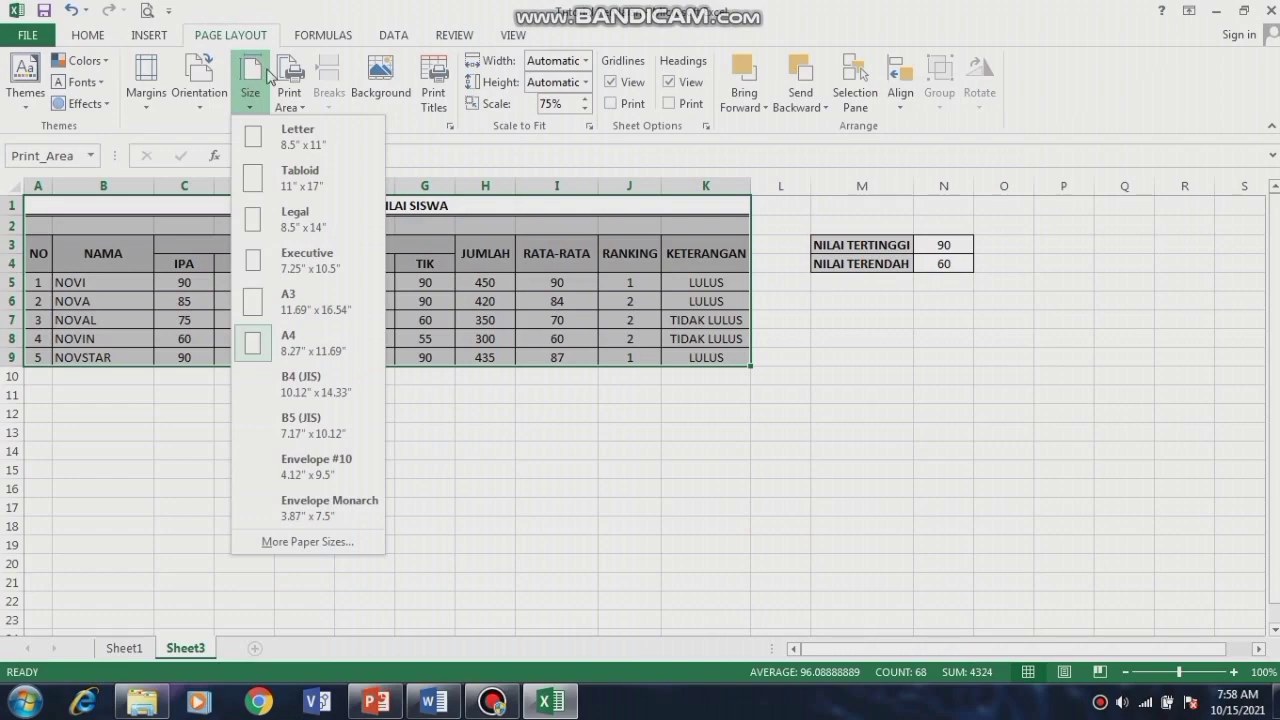
click(516, 140)
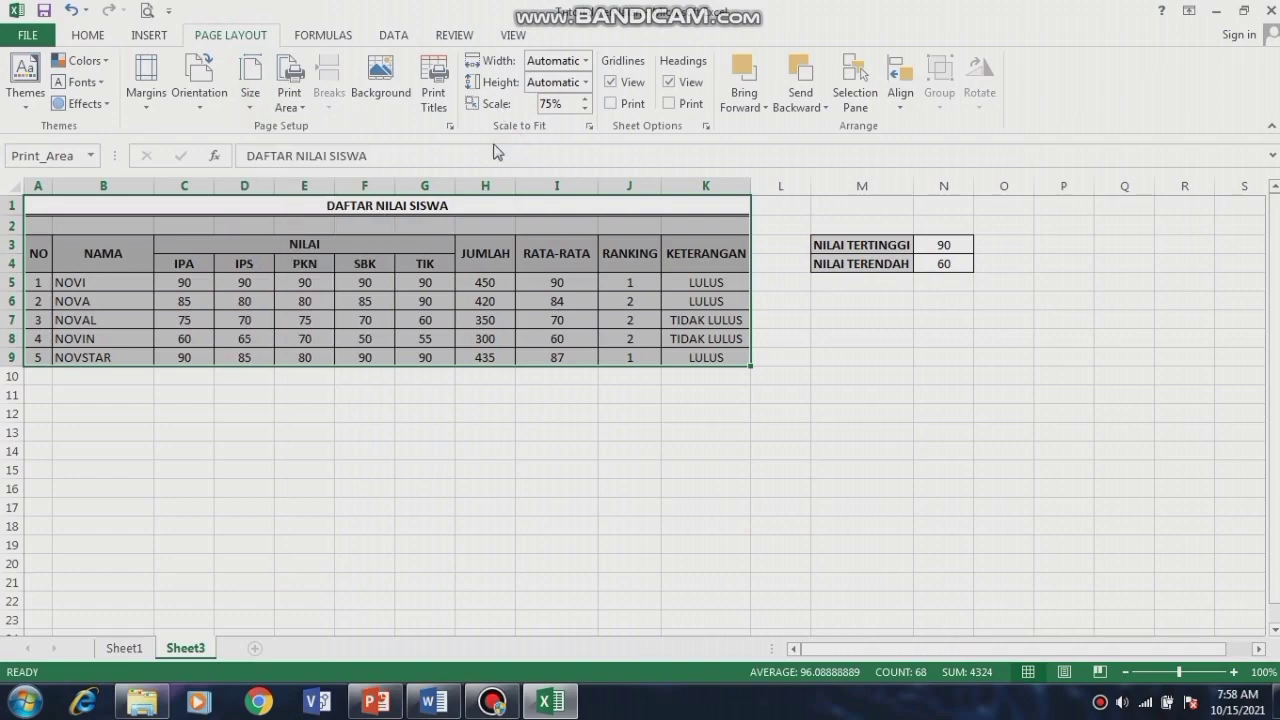
click(293, 95)
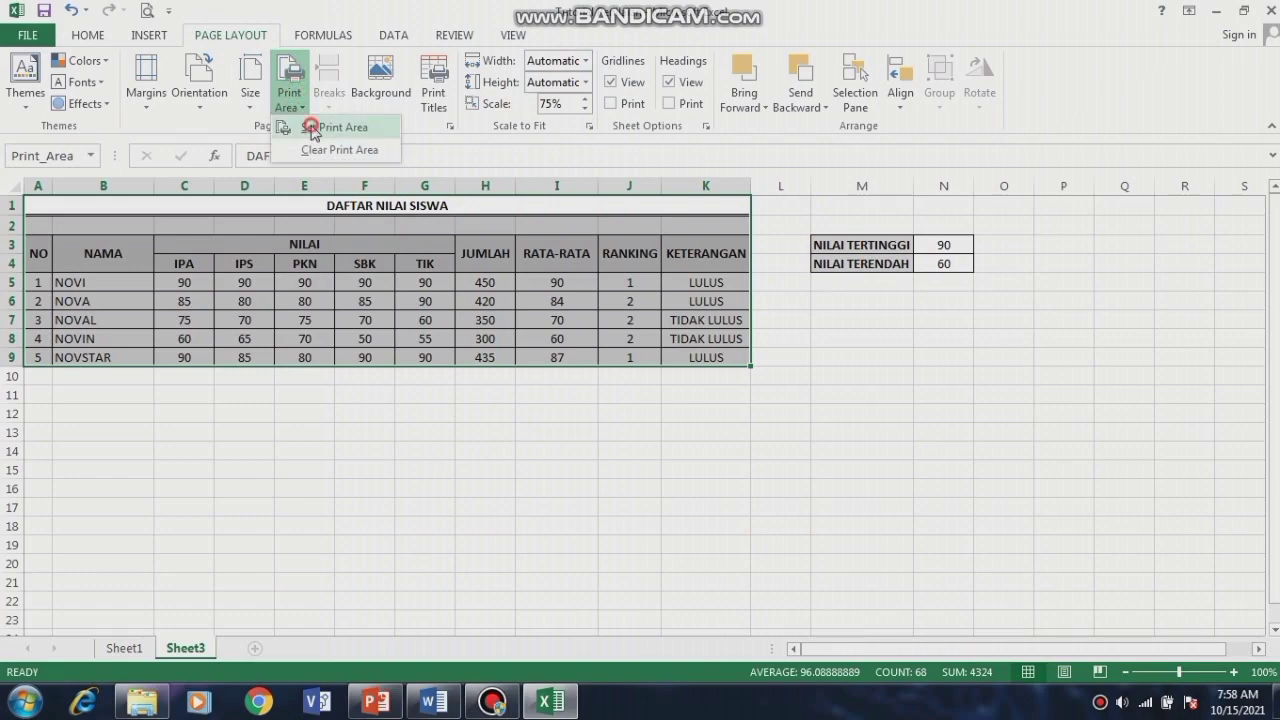
click(312, 128)
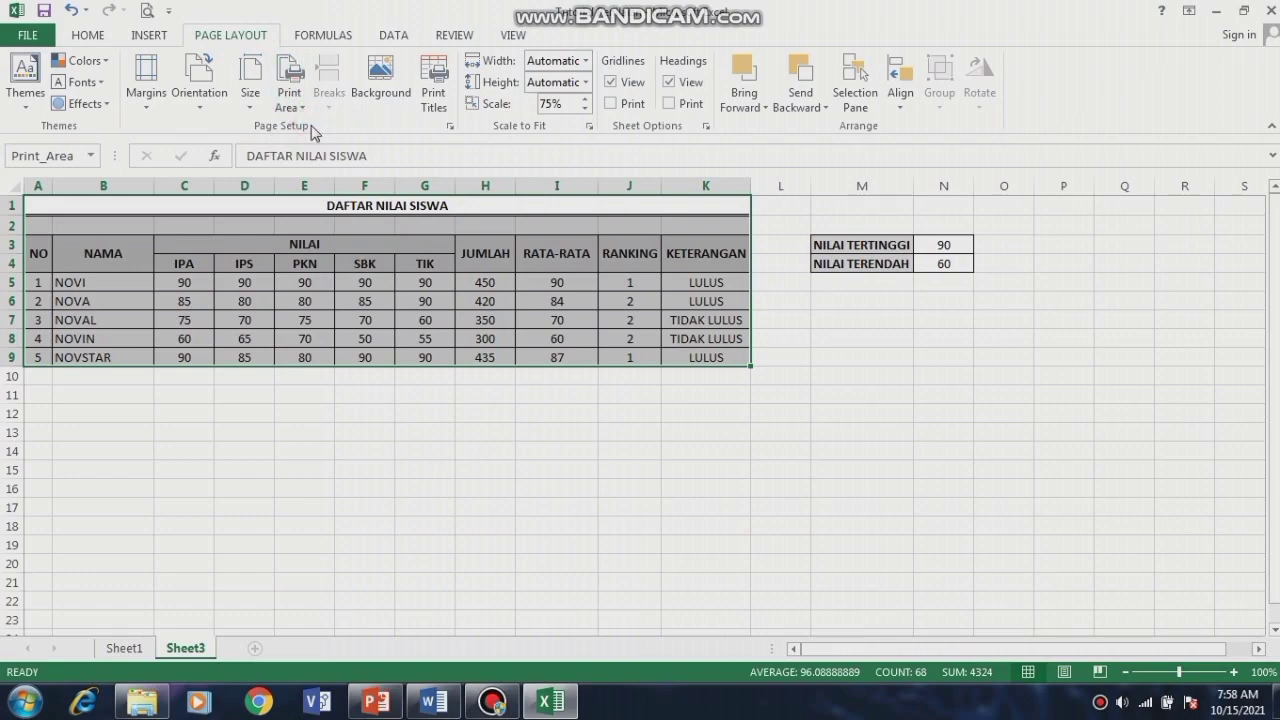
click(252, 92)
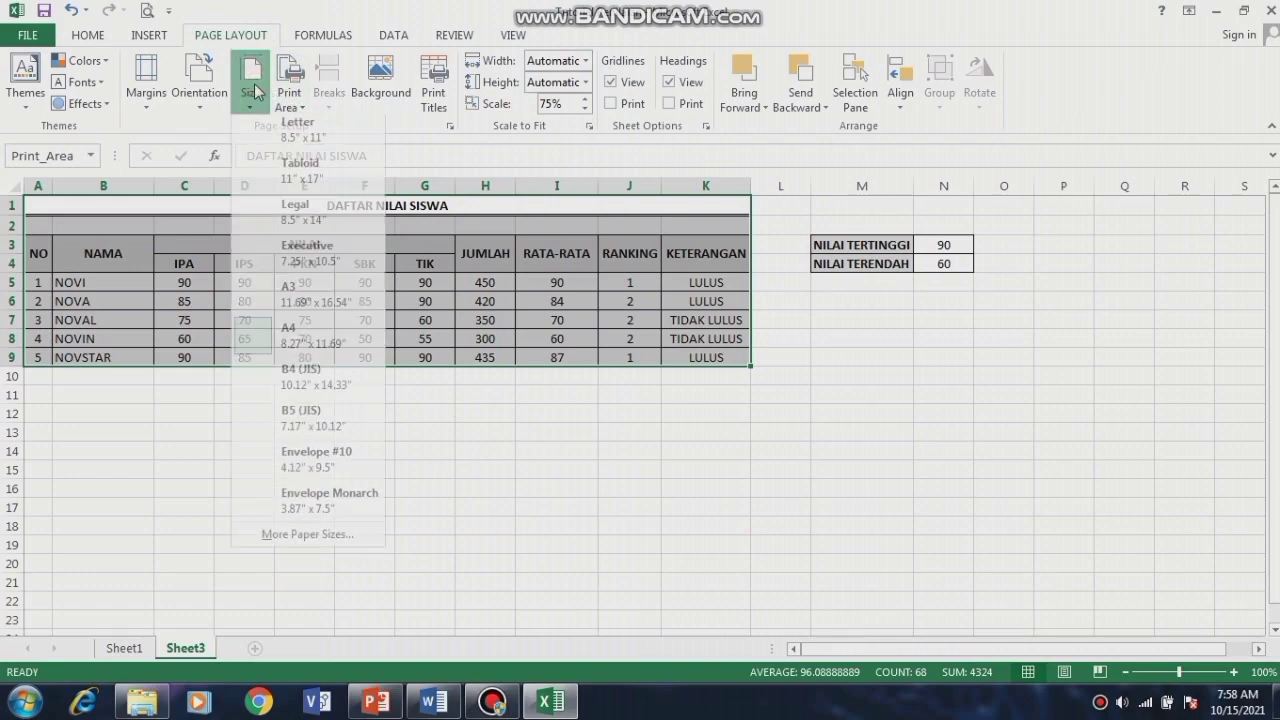
click(289, 337)
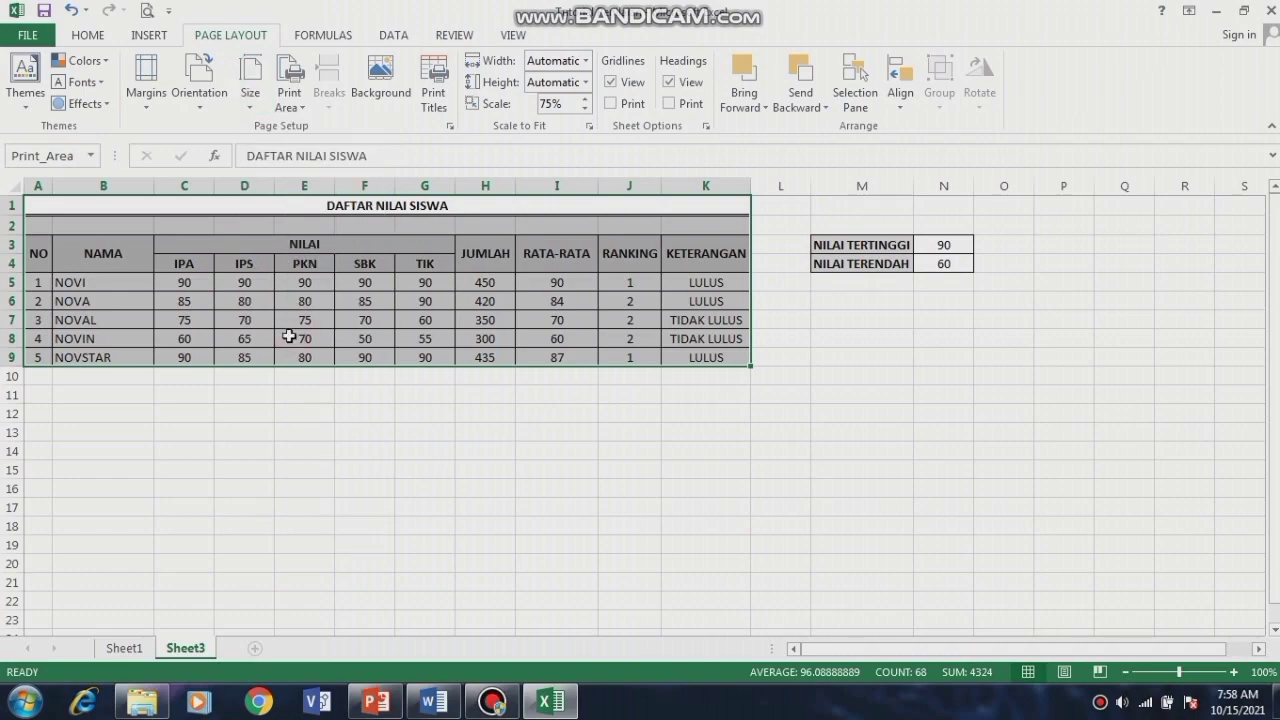
Step: In Print Preview, raise the Adjust to % normal size scaling by four steps
click(146, 13)
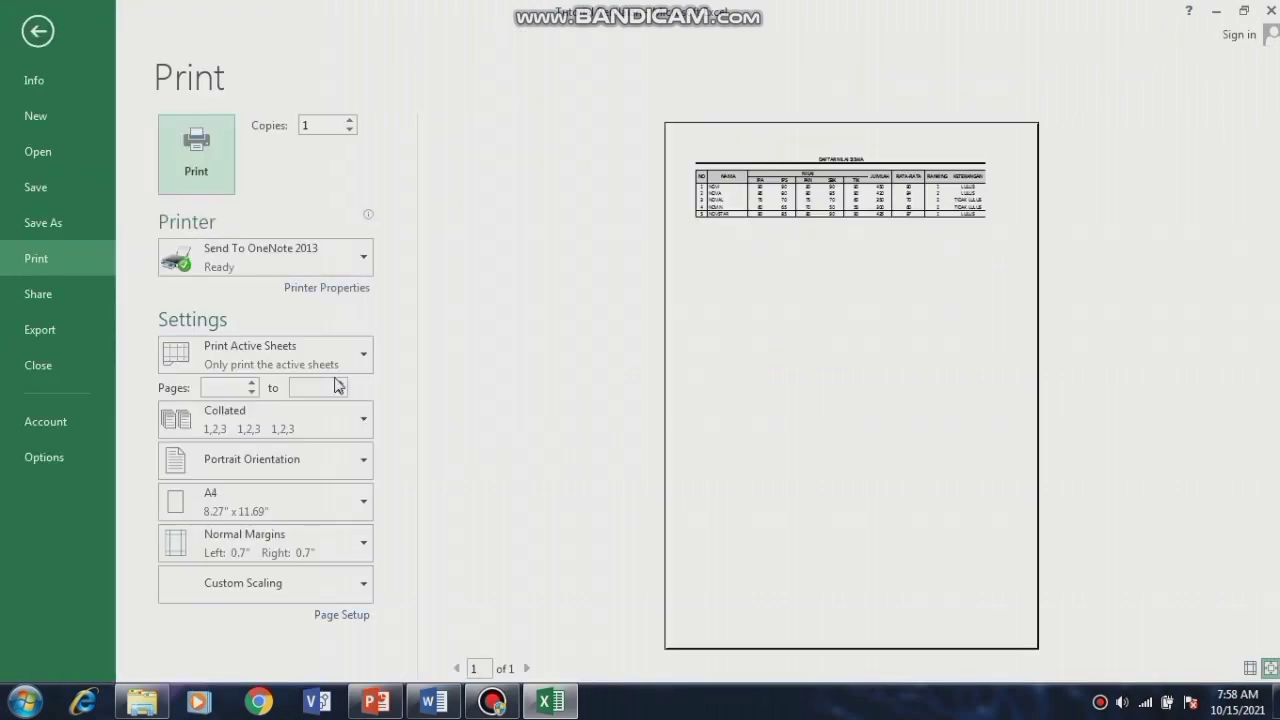
click(353, 615)
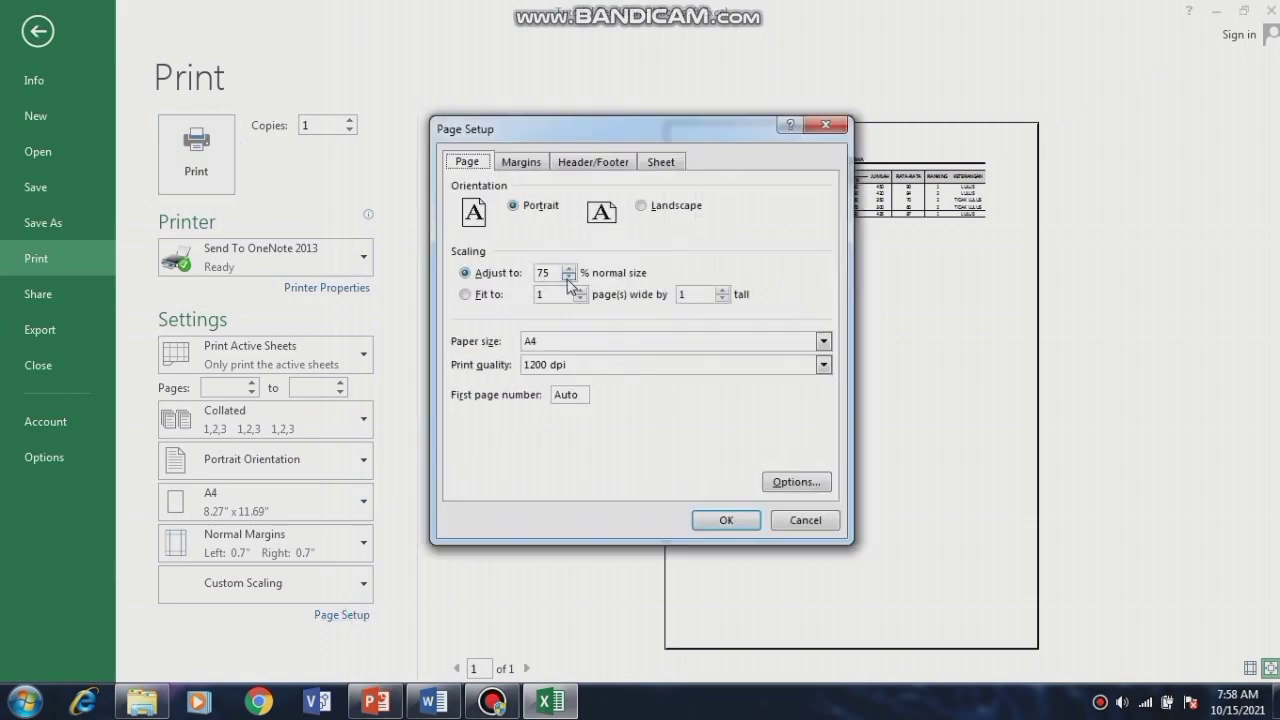
click(568, 269)
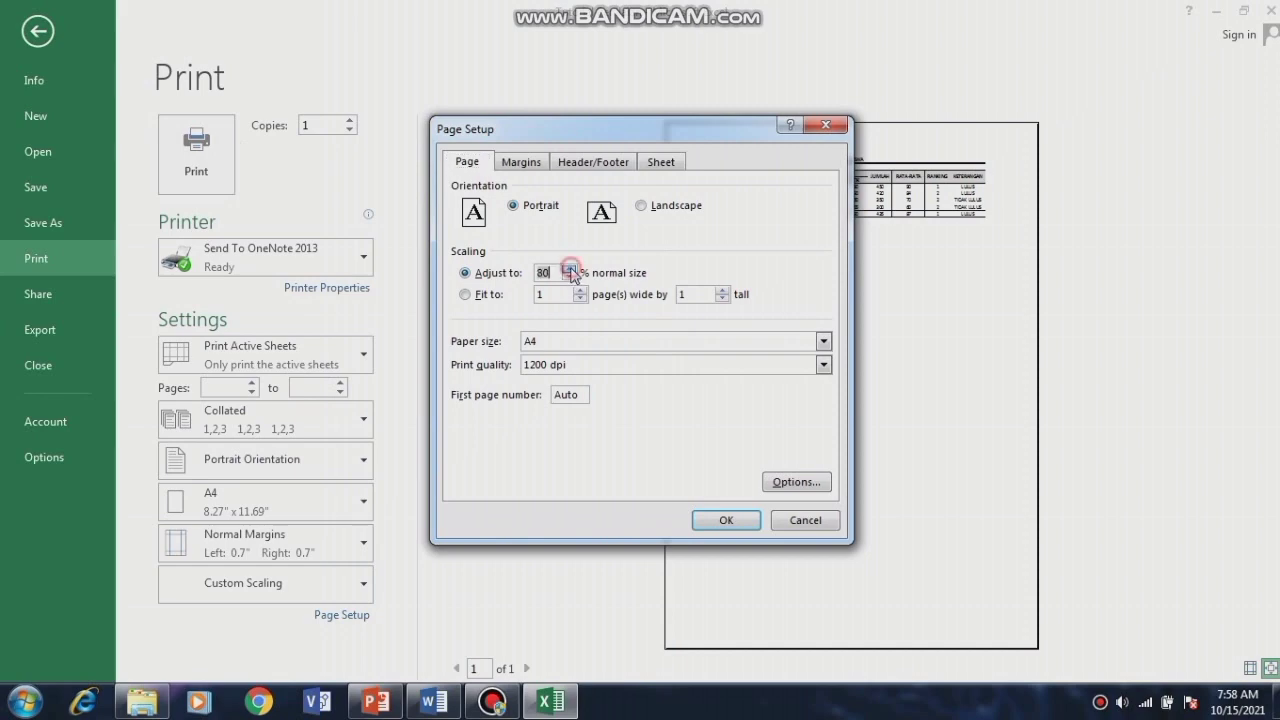
click(568, 269)
click(568, 269)
click(568, 269)
click(568, 269)
click(727, 521)
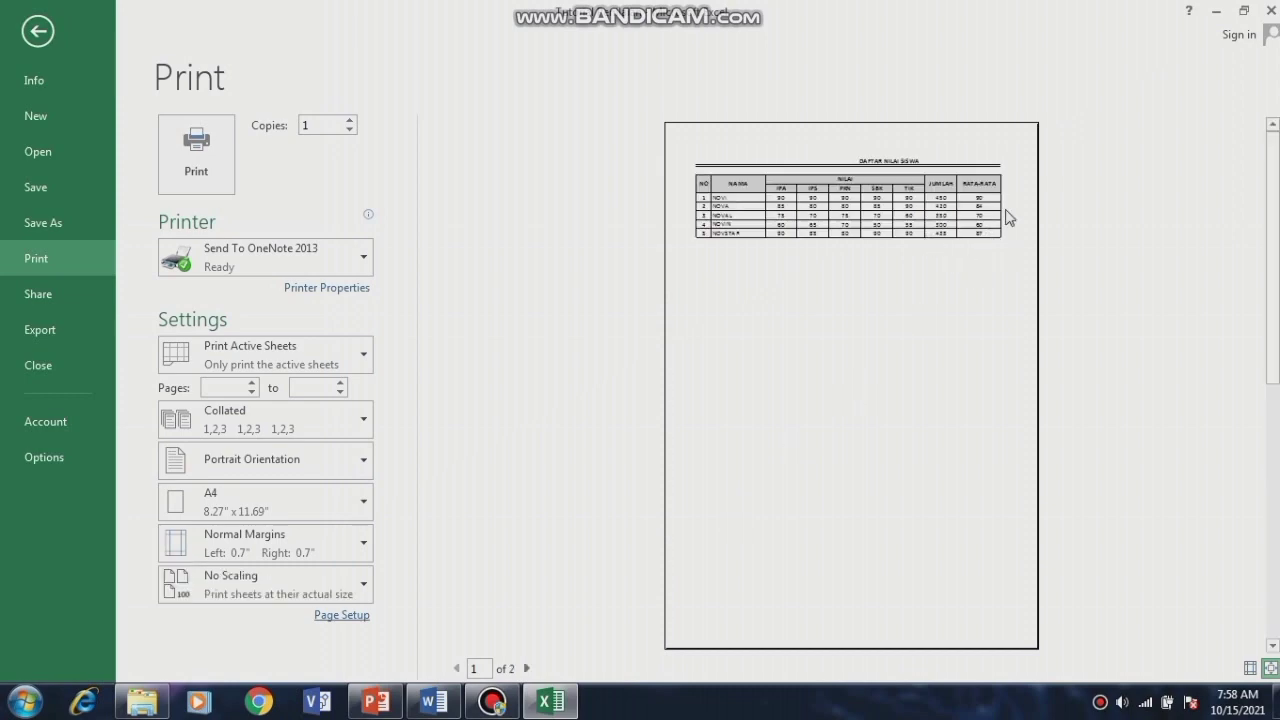
Step: Lower the print scaling by three steps, leaving the table spread across 2 pages
scroll(790, 299, down, 1)
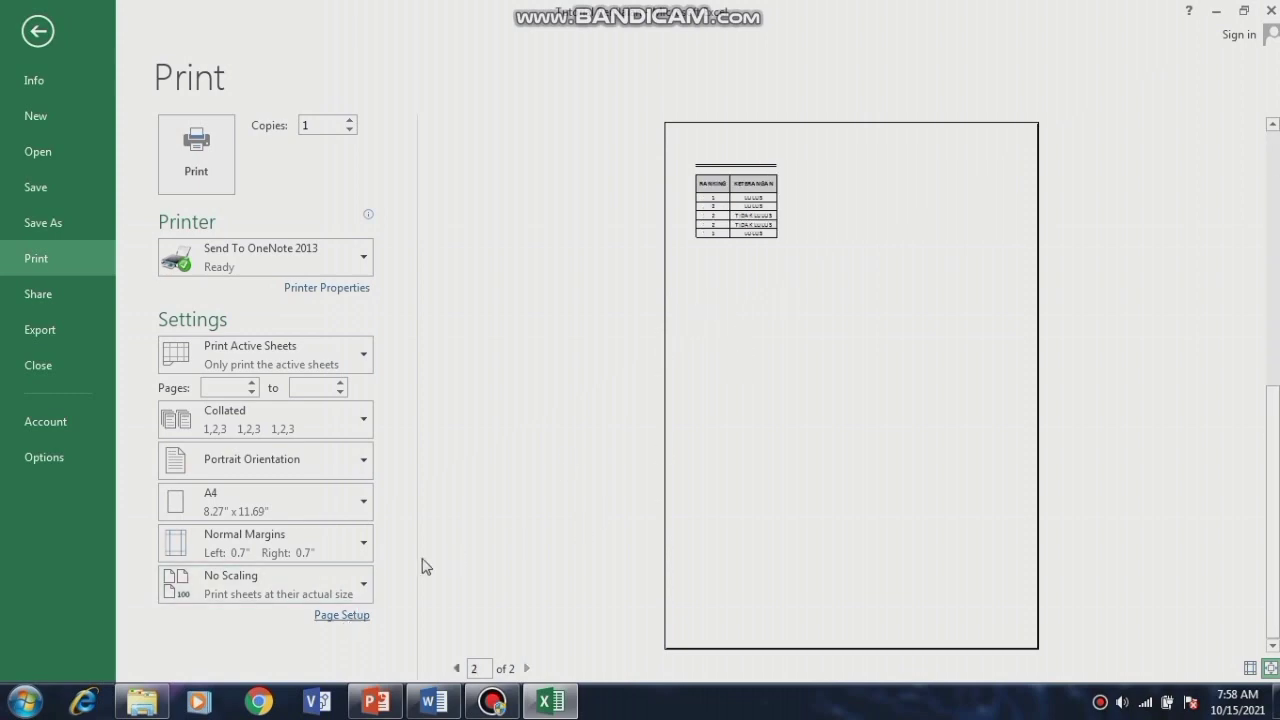
click(357, 616)
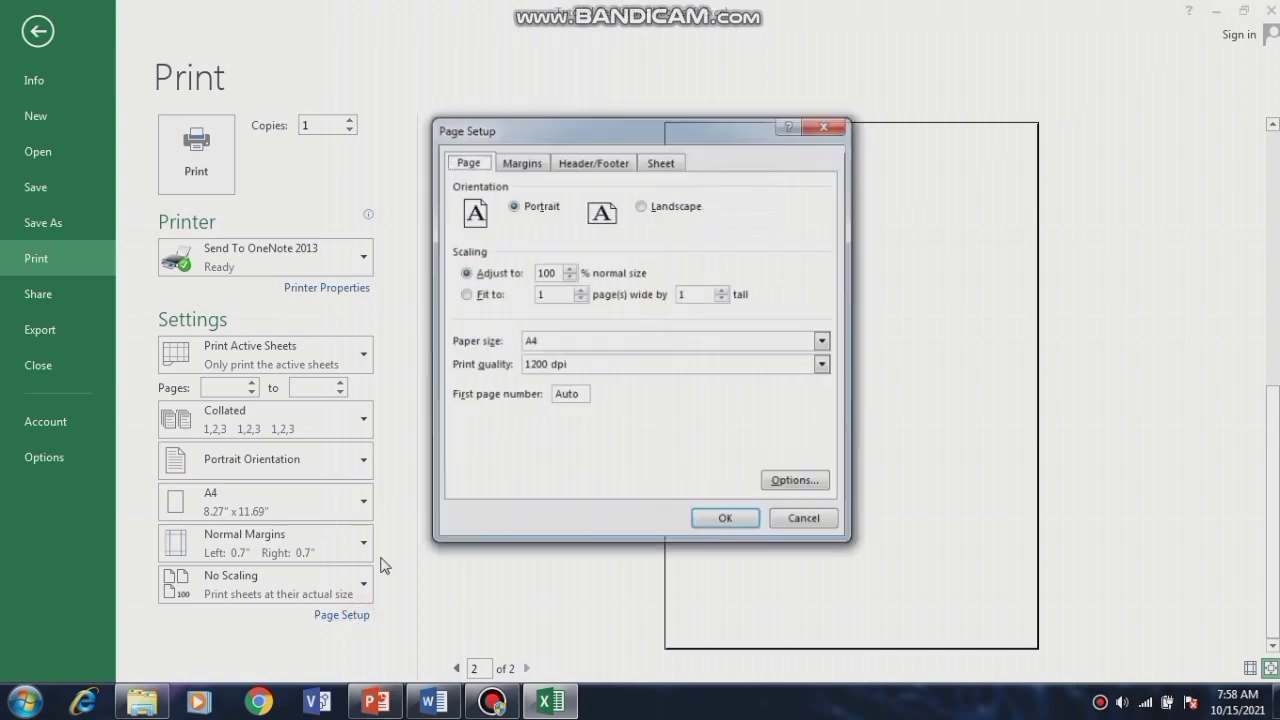
click(568, 279)
click(568, 279)
click(568, 279)
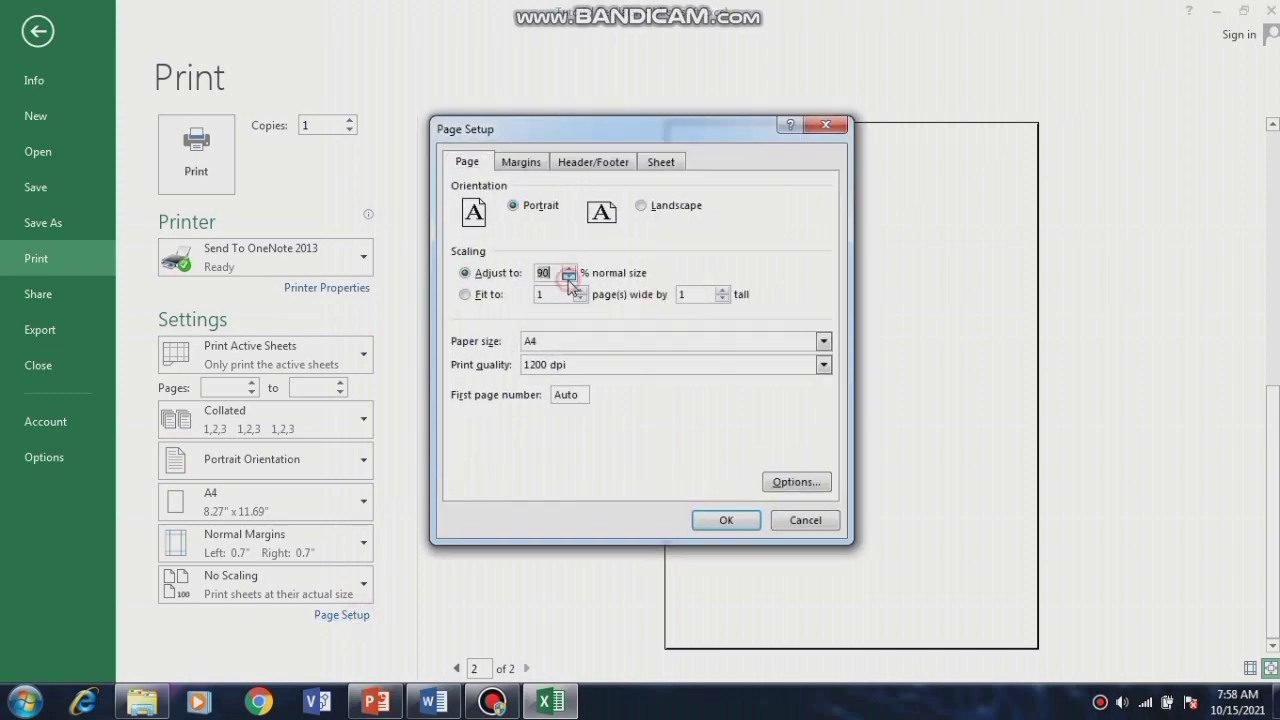
click(568, 279)
click(568, 279)
click(727, 521)
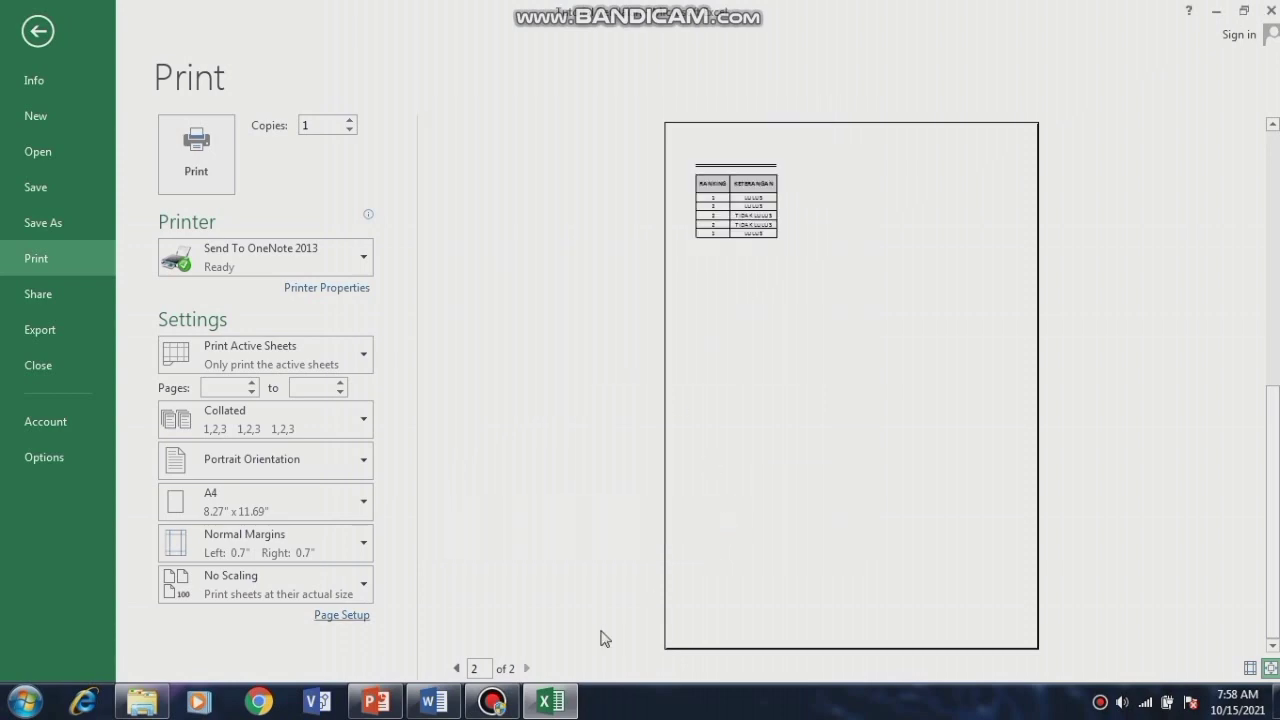